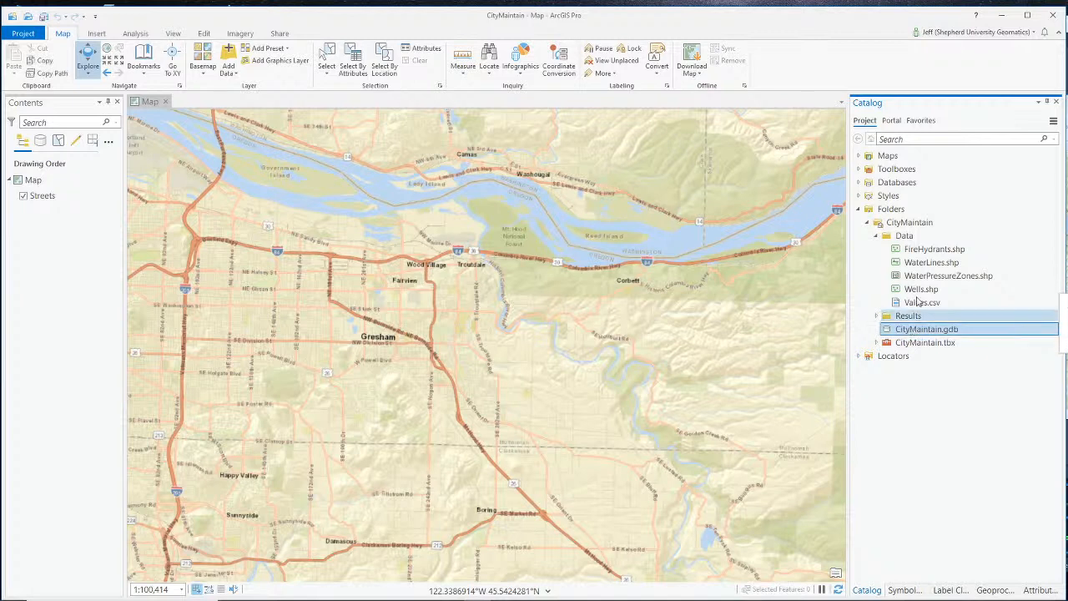
Step: Add the FireHydrants shapefile to the map and view the layer's data export options
{"action": "left_click", "coordinate": [936, 250]}
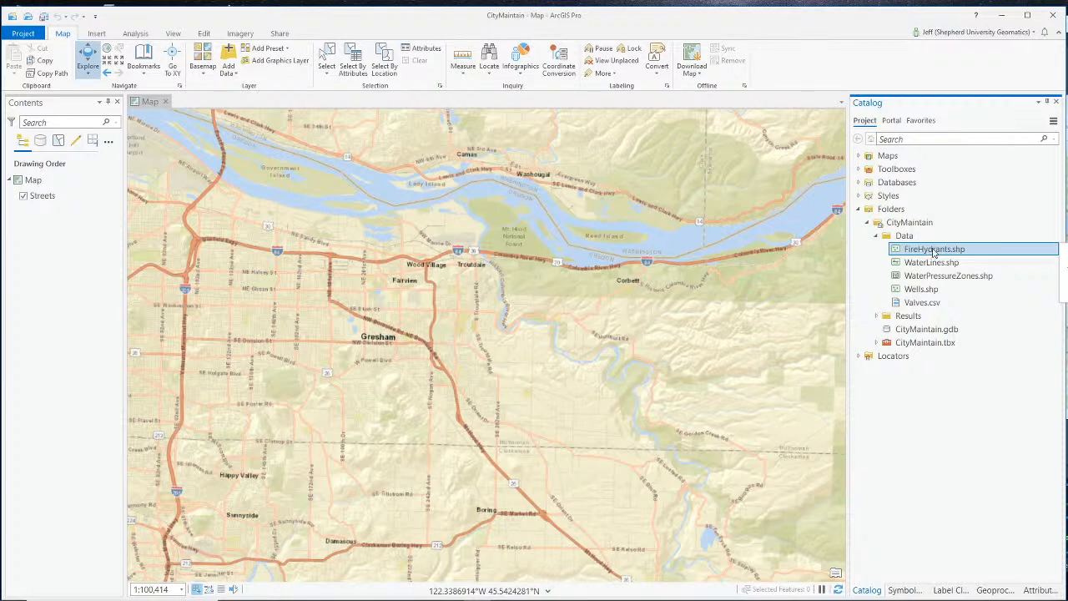
{"action": "left_click_drag", "start_coordinate": [935, 252], "coordinate": [443, 299]}
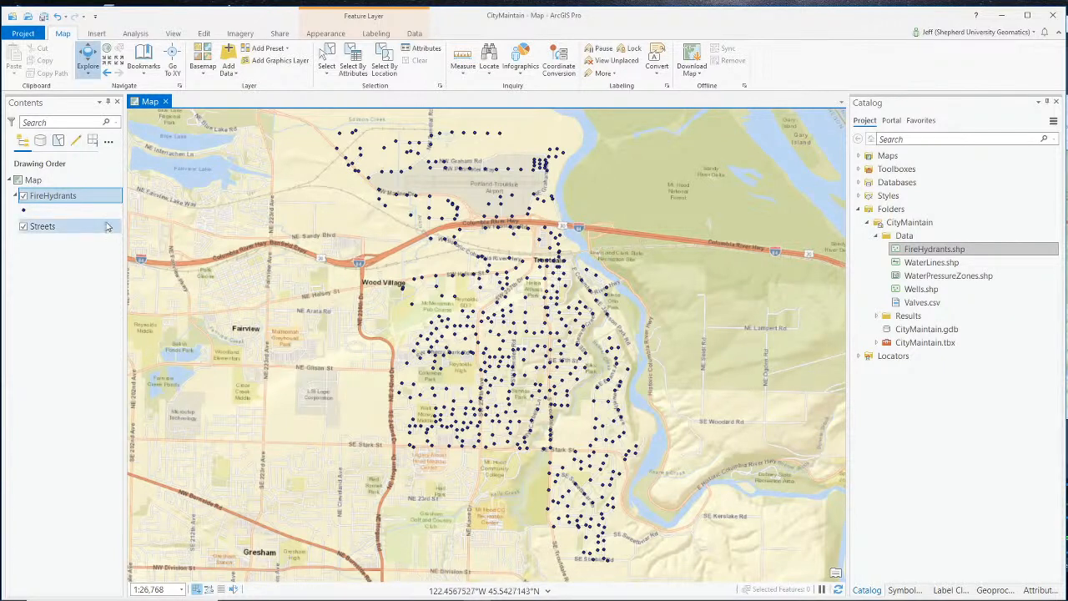
{"action": "right_click", "coordinate": [50, 199]}
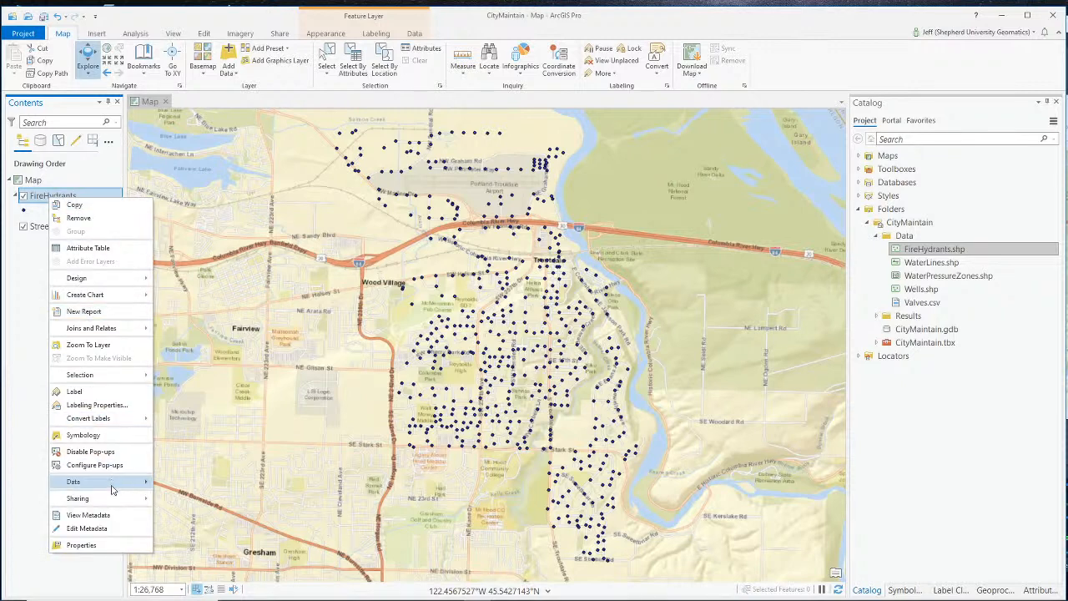
{"action": "mouse_move", "coordinate": [113, 490]}
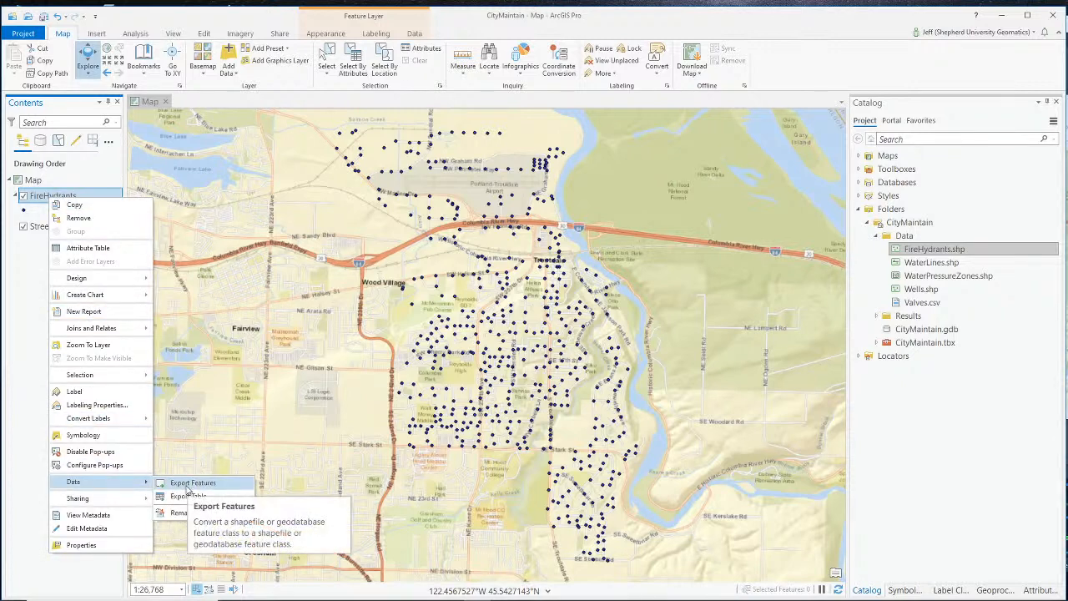
{"action": "left_click", "coordinate": [49, 340]}
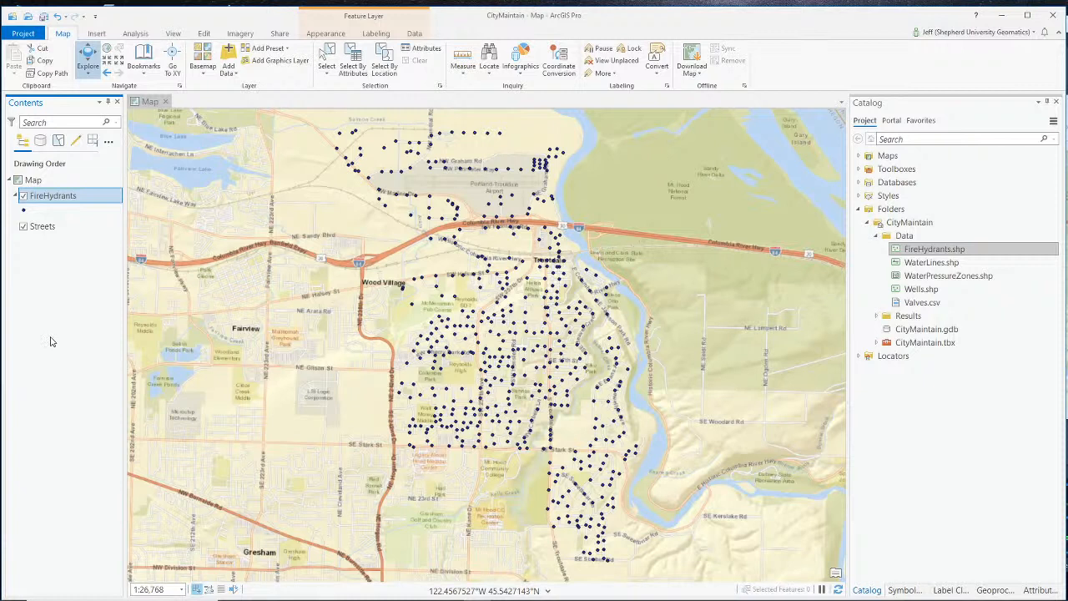
Step: Remove the FireHydrants layer from the map
{"action": "right_click", "coordinate": [46, 200]}
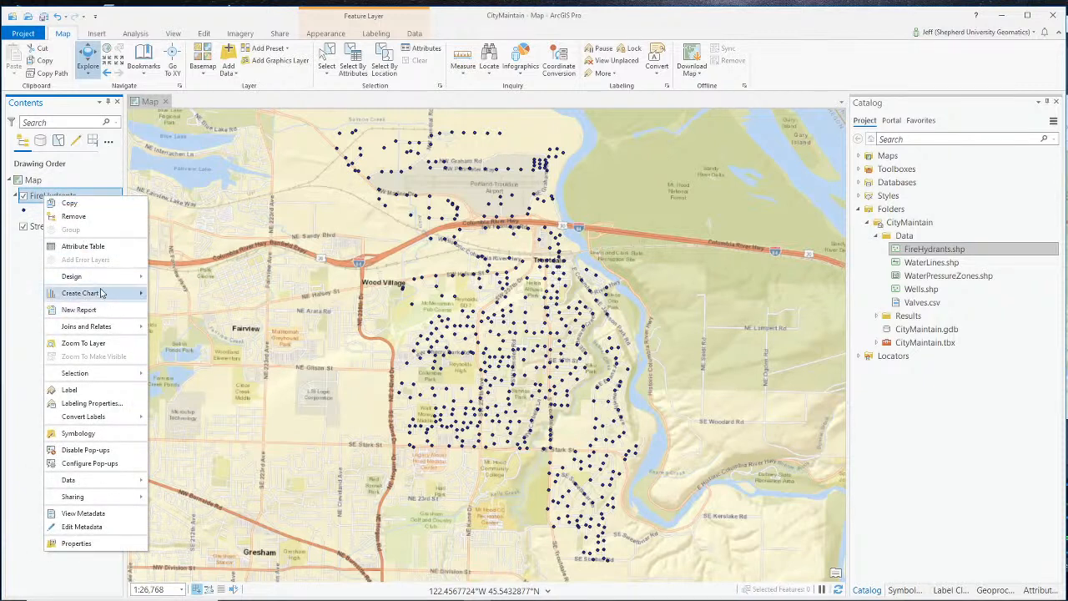
{"action": "left_click", "coordinate": [88, 218]}
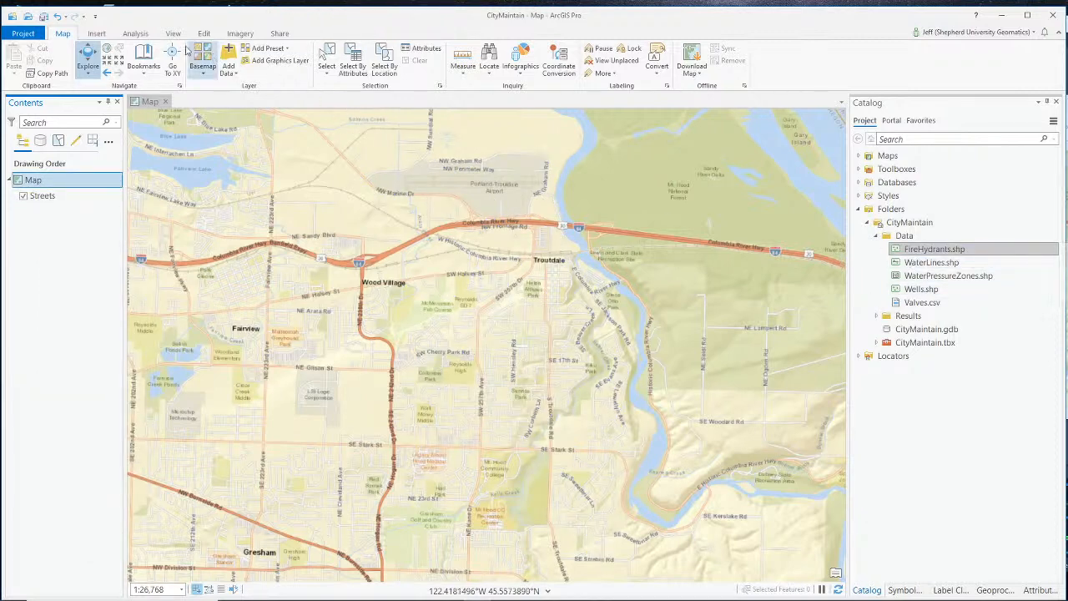
Step: Search the geoprocessing tools for "feature to feature"
{"action": "left_click", "coordinate": [135, 33]}
{"action": "left_click", "coordinate": [129, 60]}
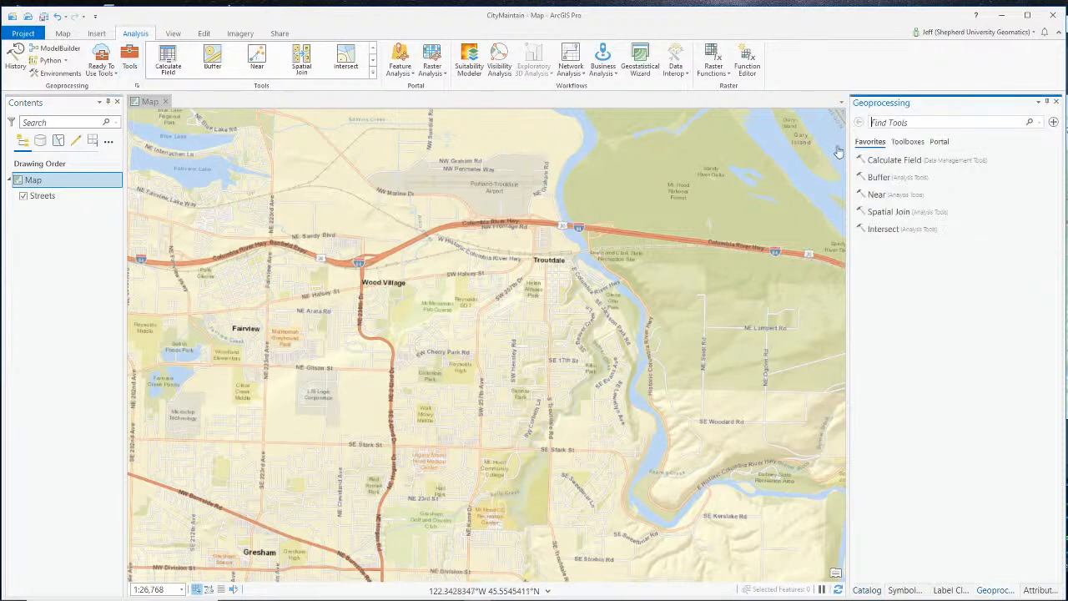
{"action": "left_click", "coordinate": [971, 127]}
{"action": "type", "text": "fea"}
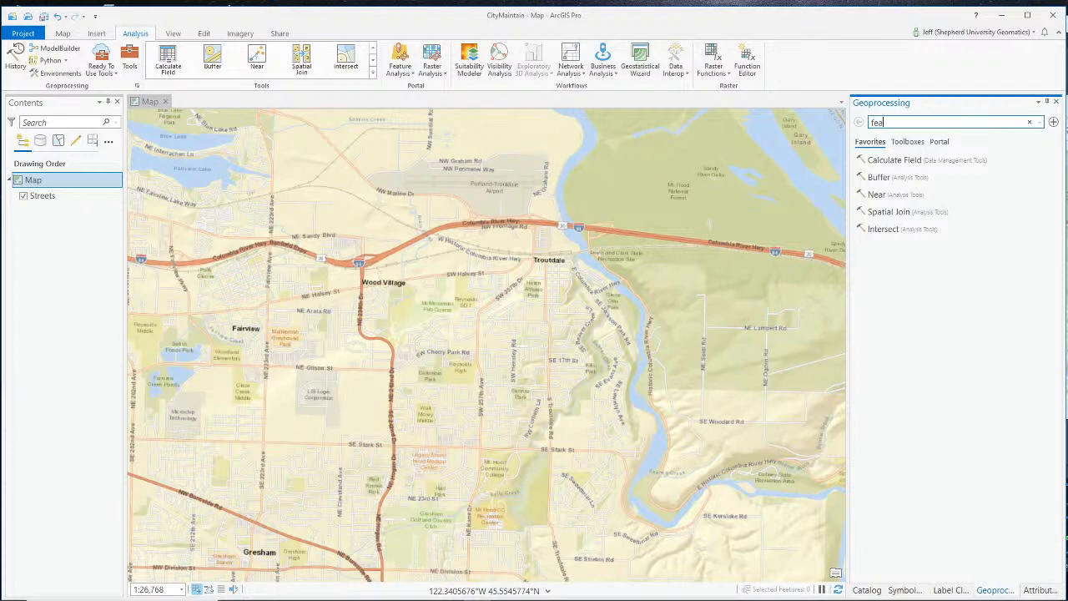
{"action": "type", "text": "ture to feature"}
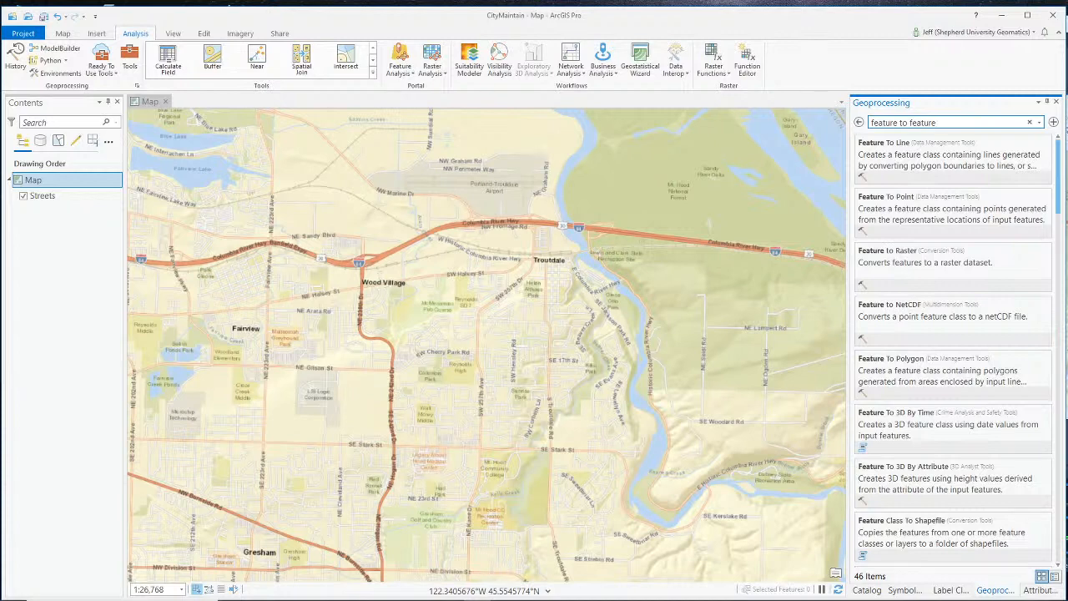
Step: Search the geoprocessing tools for "feature" and open the Feature Class to Feature Class tool
{"action": "key", "text": "BackSpace"}
{"action": "key", "text": "BackSpace"}
{"action": "key", "text": "BackSpace"}
{"action": "key", "text": "BackSpace"}
{"action": "key", "text": "BackSpace"}
{"action": "key", "text": "BackSpace"}
{"action": "key", "text": "BackSpace"}
{"action": "key", "text": "BackSpace"}
{"action": "key", "text": "BackSpace"}
{"action": "key", "text": "BackSpace"}
{"action": "key", "text": "BackSpace"}
{"action": "key", "text": "BackSpace"}
{"action": "key", "text": "BackSpace"}
{"action": "key", "text": "BackSpace"}
{"action": "key", "text": "BackSpace"}
{"action": "key", "text": "BackSpace"}
{"action": "key", "text": "BackSpace"}
{"action": "type", "text": "feature"}
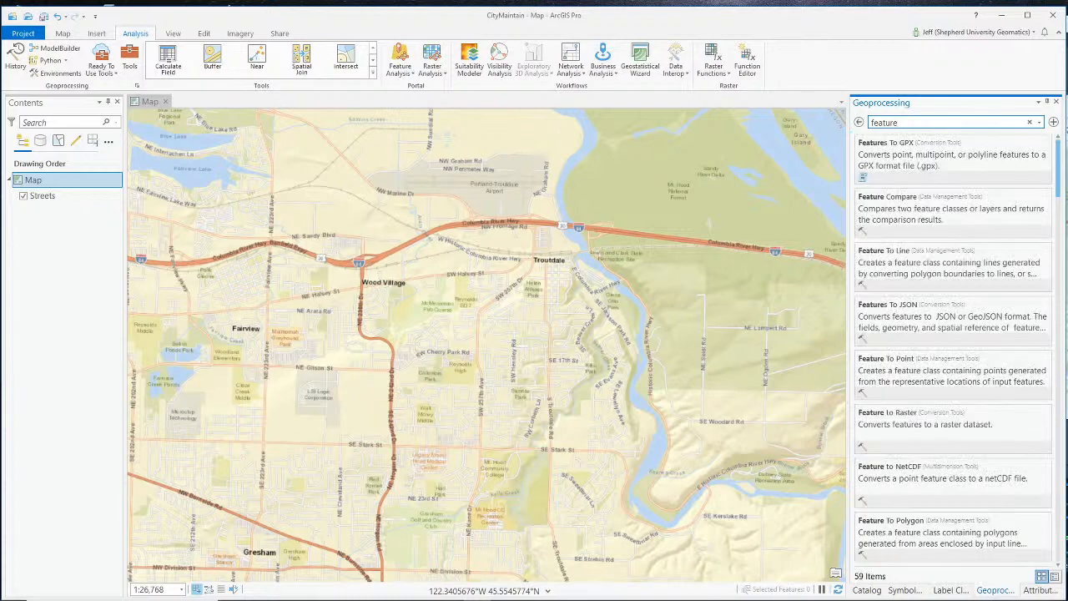
{"action": "scroll", "coordinate": [957, 267], "scroll_direction": "down", "scroll_amount": 2}
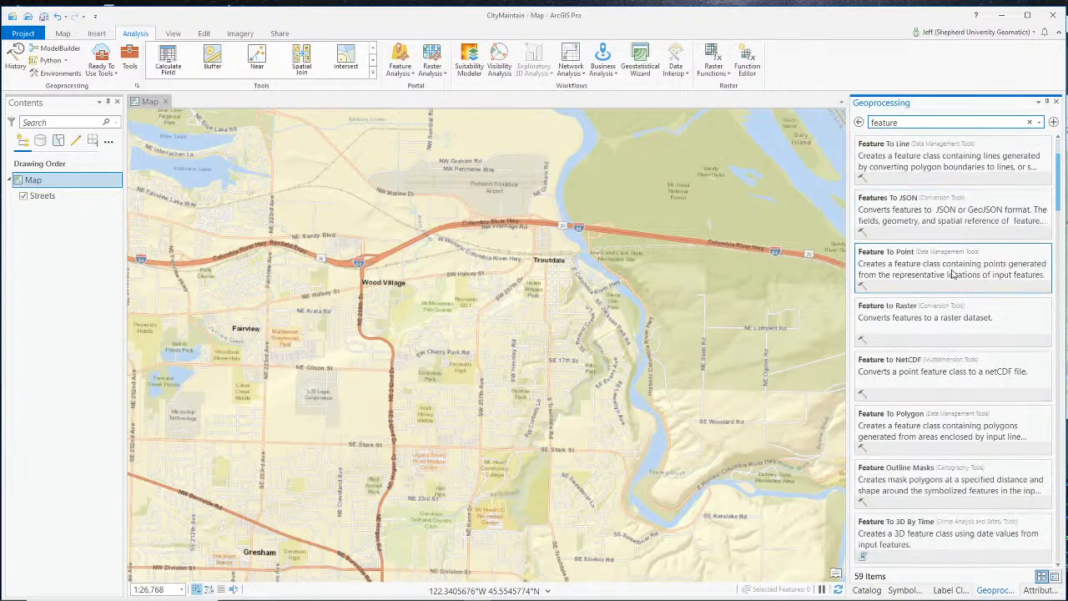
{"action": "scroll", "coordinate": [935, 280], "scroll_direction": "down", "scroll_amount": 2}
{"action": "scroll", "coordinate": [935, 281], "scroll_direction": "down", "scroll_amount": 7}
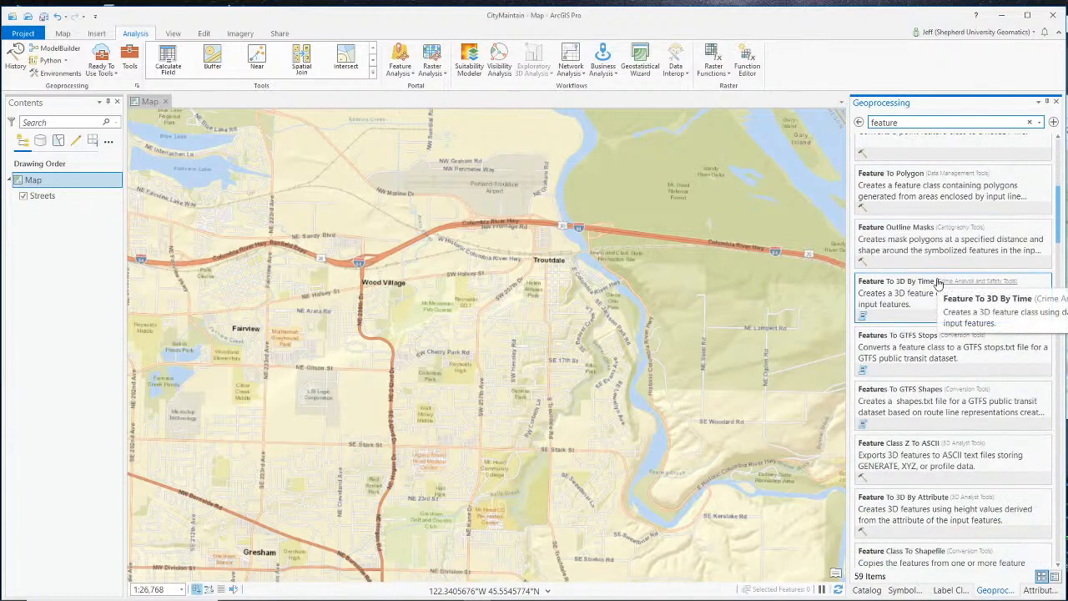
{"action": "scroll", "coordinate": [938, 284], "scroll_direction": "down", "scroll_amount": 4}
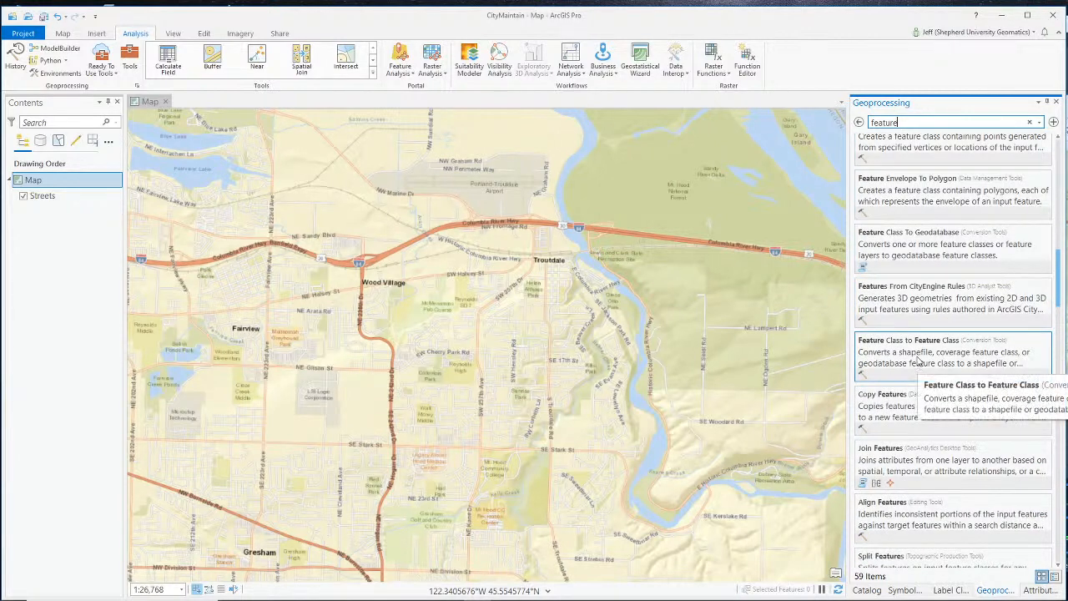
{"action": "left_click", "coordinate": [920, 371]}
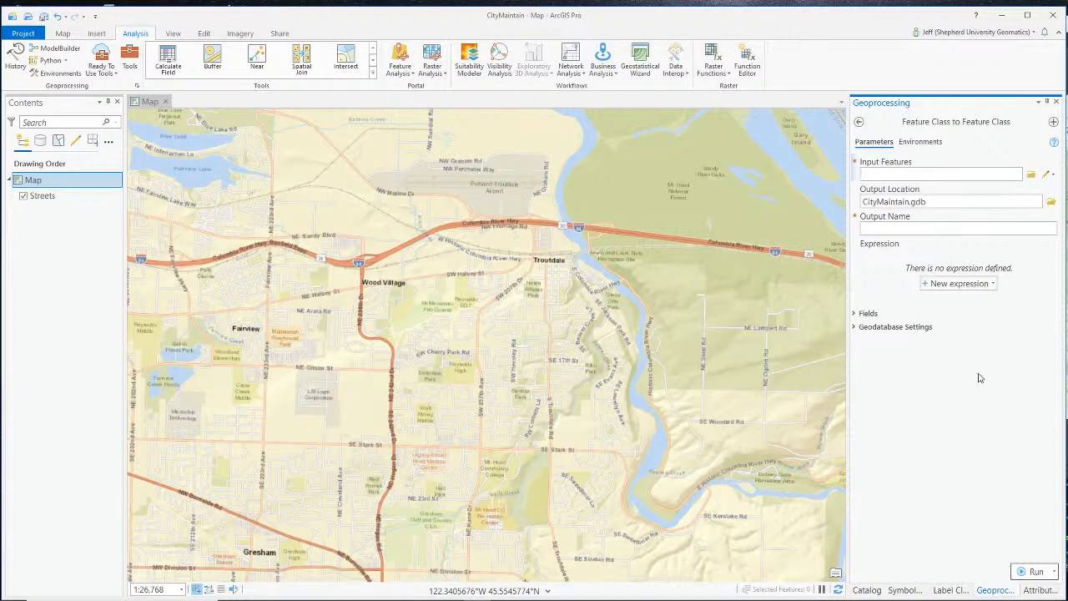
Step: Return to the tool search results and look through the feature class conversion tools
{"action": "left_click", "coordinate": [859, 123]}
{"action": "scroll", "coordinate": [991, 272], "scroll_direction": "down", "scroll_amount": 2}
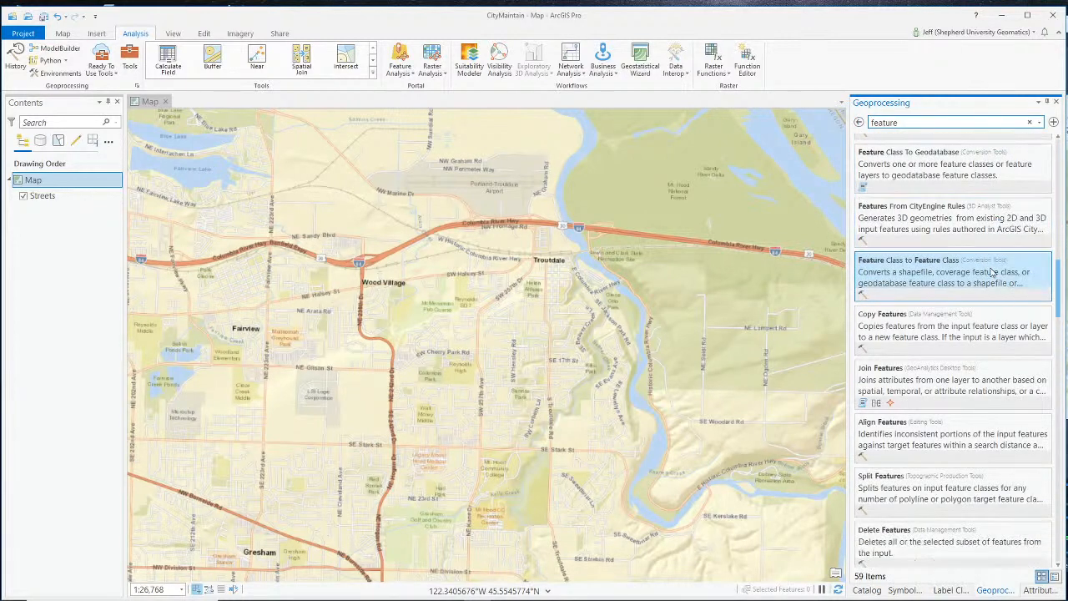
{"action": "scroll", "coordinate": [991, 272], "scroll_direction": "down", "scroll_amount": 3}
{"action": "scroll", "coordinate": [990, 267], "scroll_direction": "up", "scroll_amount": 5}
{"action": "left_click", "coordinate": [913, 135]}
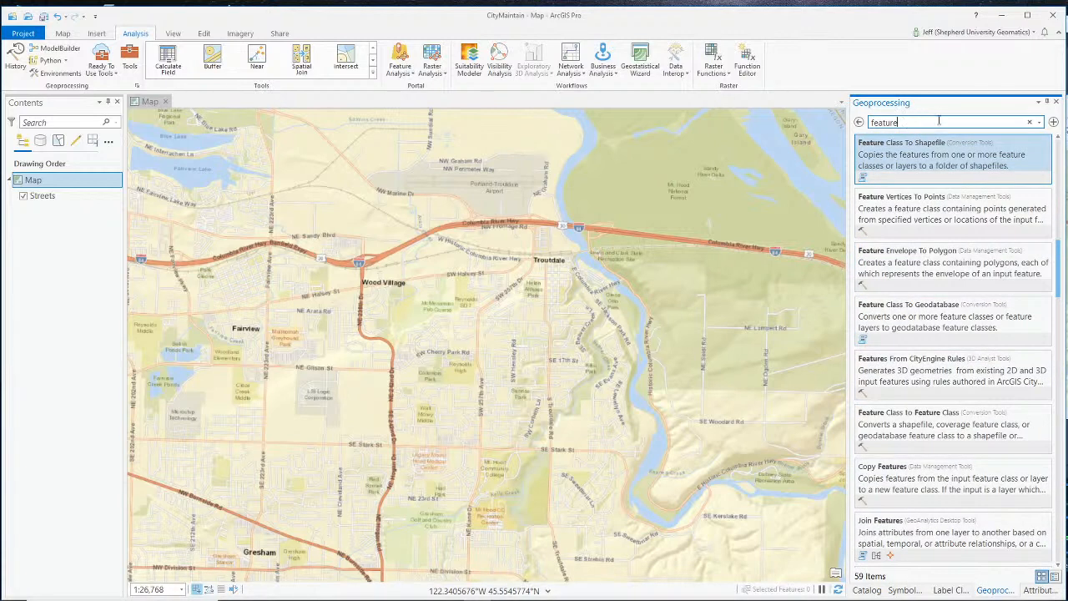
Step: Search the geoprocessing tools for "shape" and "feature to data", looking for a tool that exports shapefiles to a geodatabase
{"action": "left_click", "coordinate": [907, 122]}
{"action": "type", "text": "shape"}
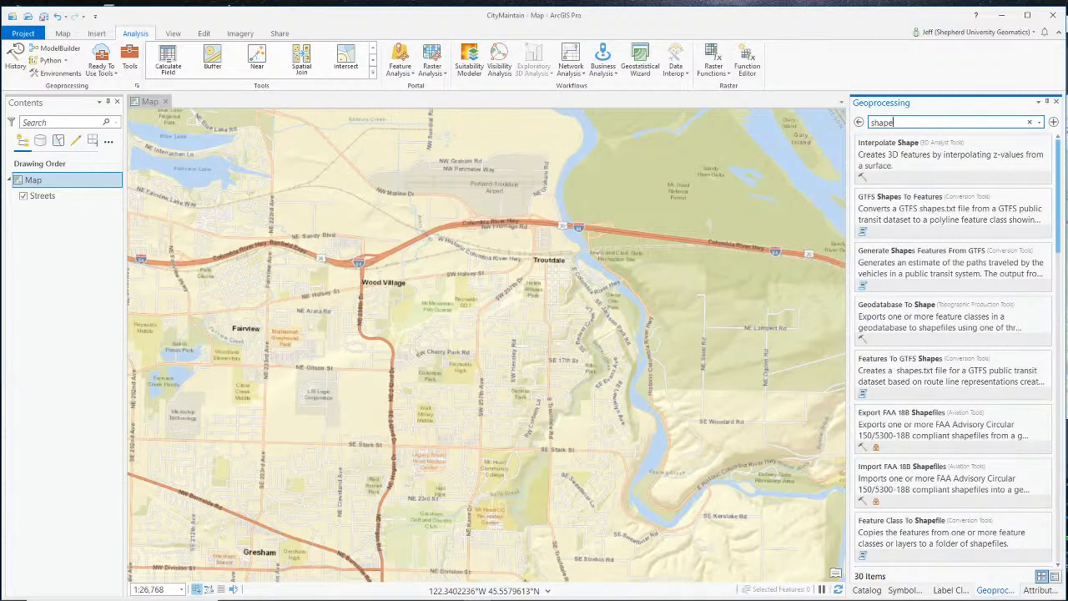
{"action": "key", "text": "BackSpace"}
{"action": "key", "text": "BackSpace"}
{"action": "type", "text": "feature to data"}
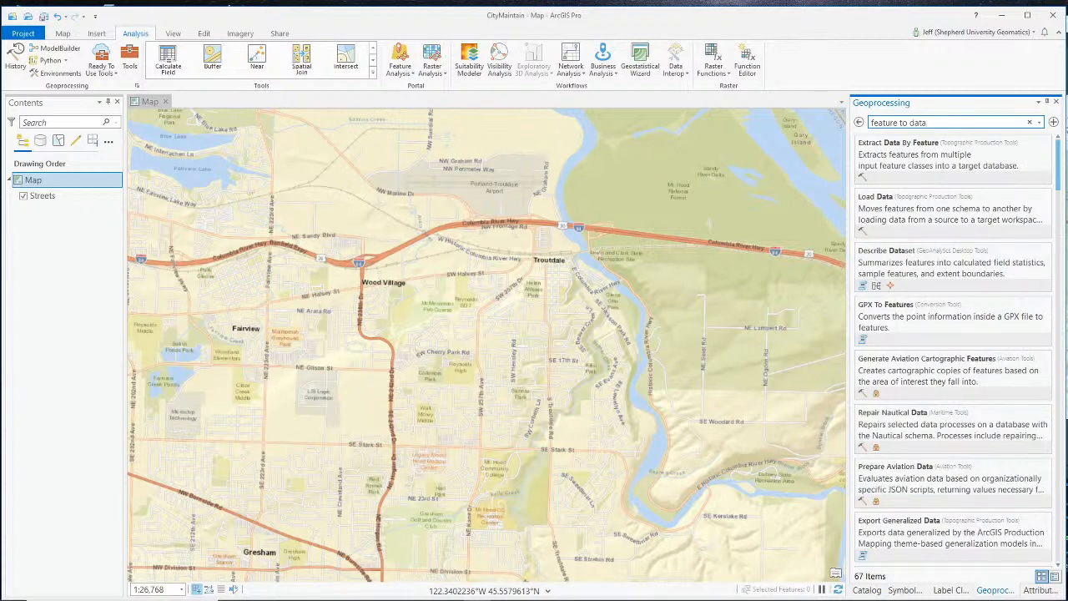
{"action": "scroll", "coordinate": [936, 266], "scroll_direction": "down", "scroll_amount": 5}
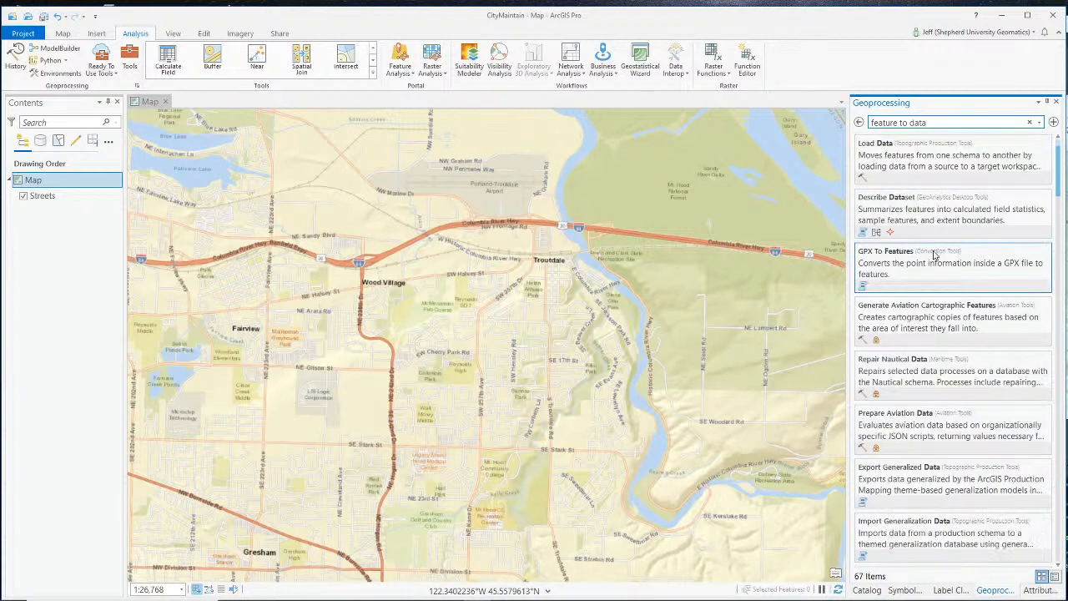
{"action": "scroll", "coordinate": [938, 334], "scroll_direction": "down", "scroll_amount": 4}
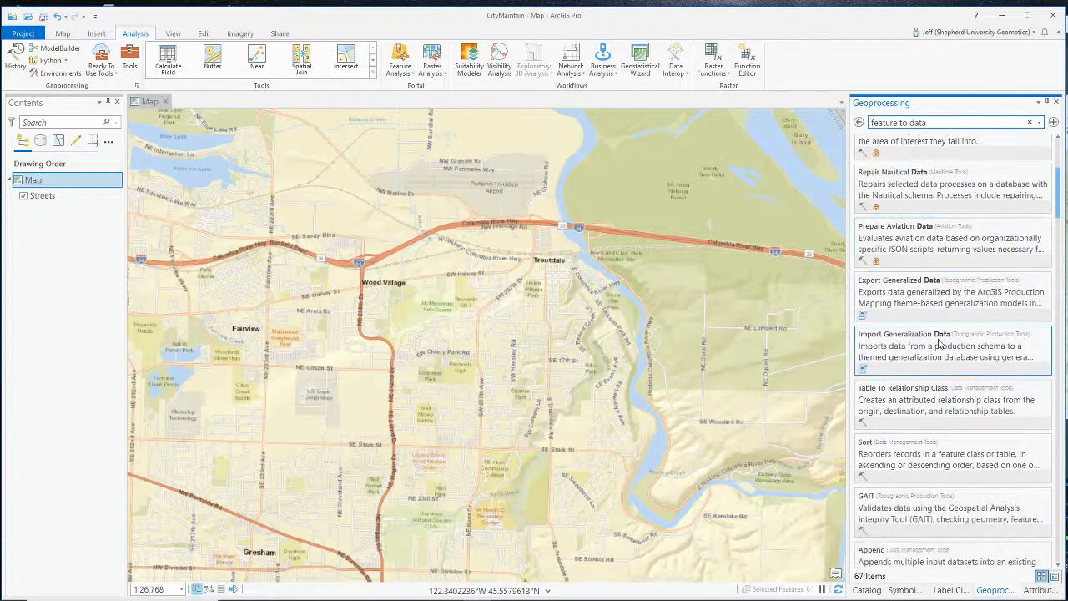
{"action": "scroll", "coordinate": [938, 342], "scroll_direction": "down", "scroll_amount": 1}
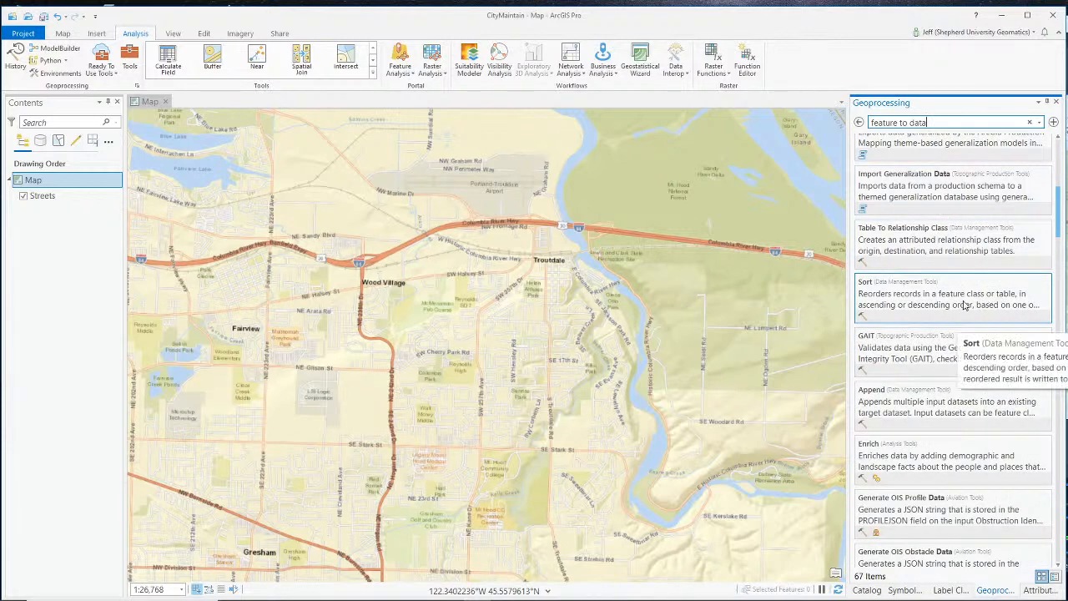
{"action": "scroll", "coordinate": [968, 302], "scroll_direction": "up", "scroll_amount": 2}
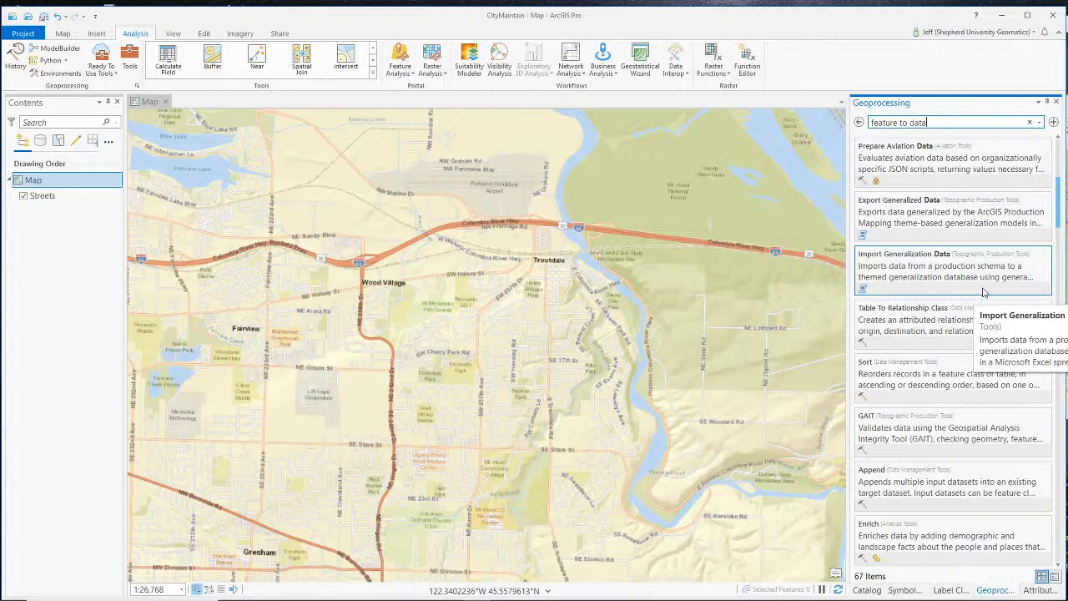
{"action": "scroll", "coordinate": [959, 279], "scroll_direction": "down", "scroll_amount": 1}
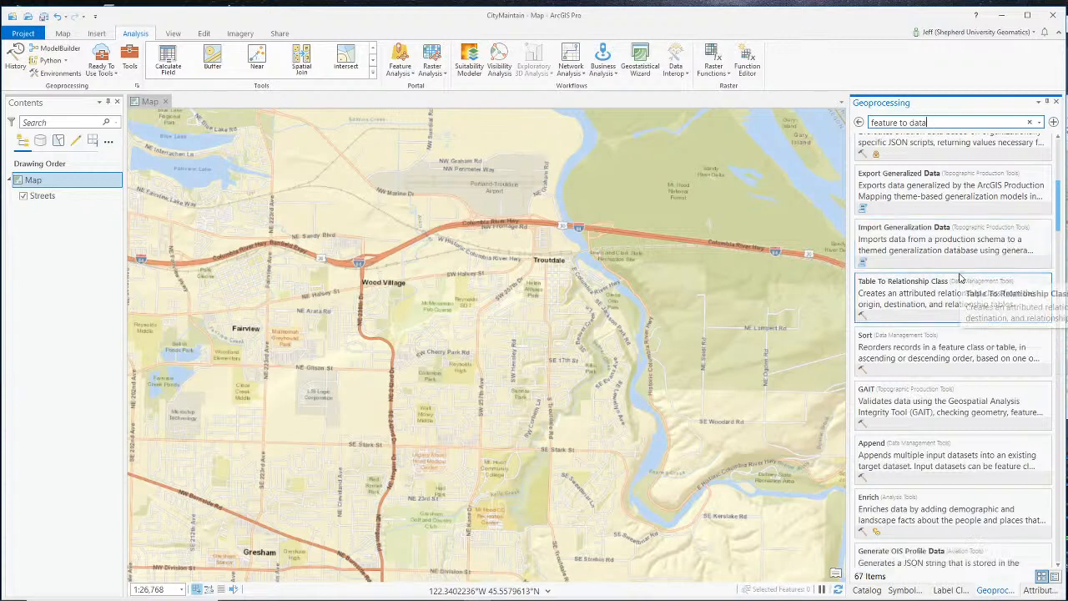
Step: Search the geoprocessing tools for "feature to geoda", then clear the search and return to the project catalog
{"action": "left_click_drag", "start_coordinate": [1055, 234], "coordinate": [1026, 150]}
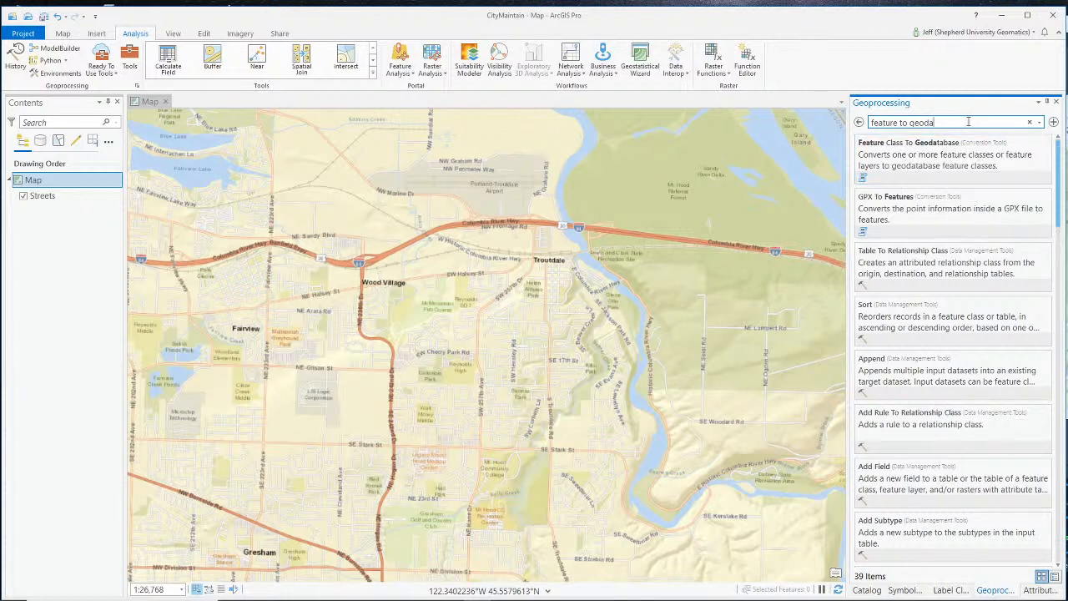
{"action": "left_click", "coordinate": [859, 121]}
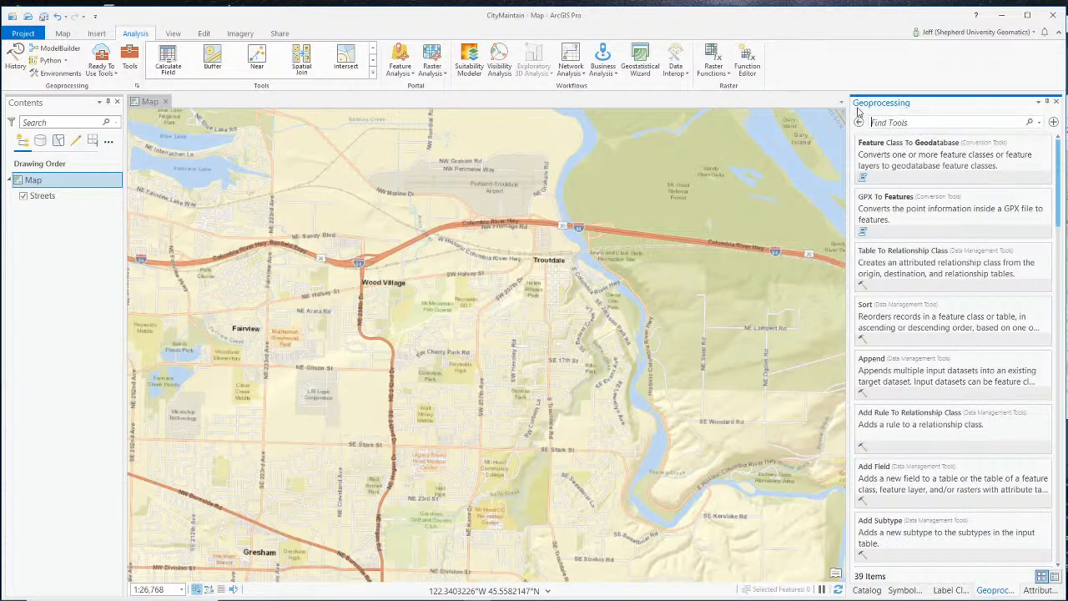
{"action": "left_click", "coordinate": [1056, 102]}
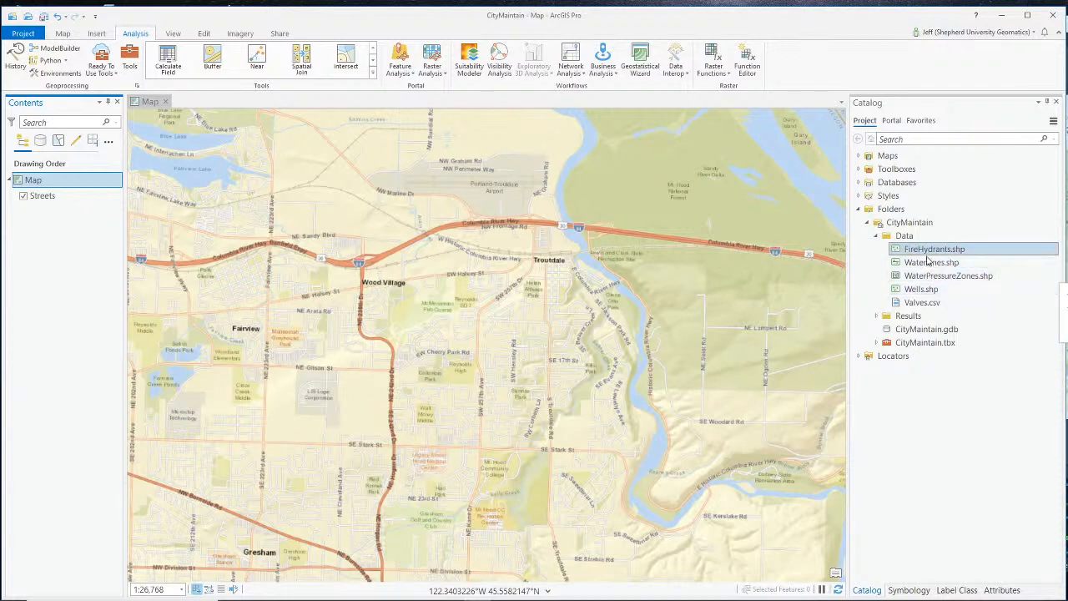
Step: Export the FireHydrants, WaterLines, WaterPressureZones and Wells shapefiles together to CityMaintain.gdb with Feature Class To Geodatabase
{"action": "left_click", "coordinate": [929, 275], "text": "shift"}
{"action": "left_click", "coordinate": [976, 290], "text": "shift"}
{"action": "right_click", "coordinate": [920, 280]}
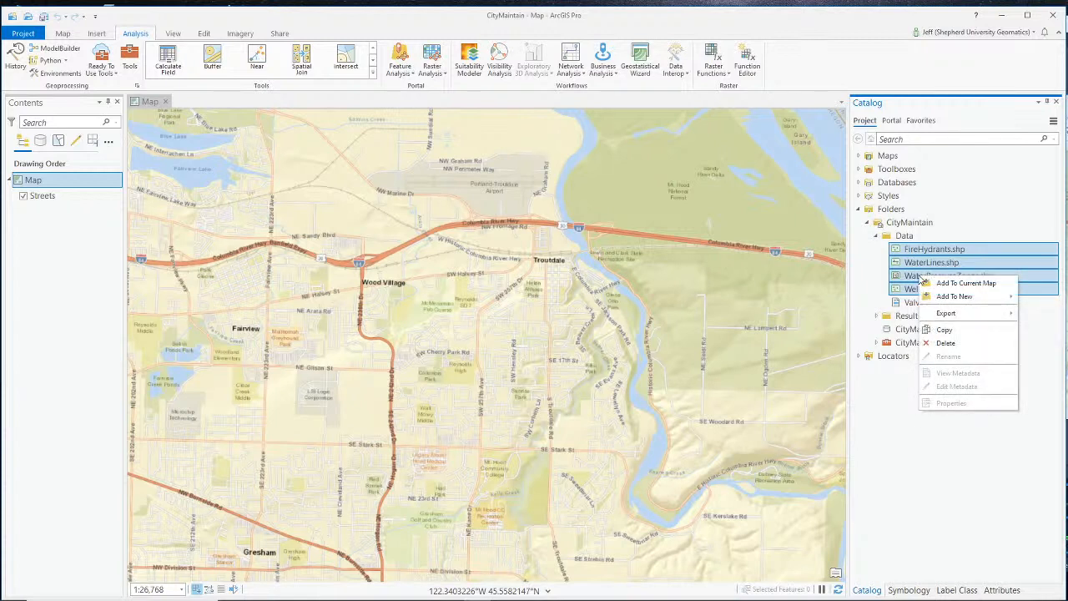
{"action": "mouse_move", "coordinate": [945, 317]}
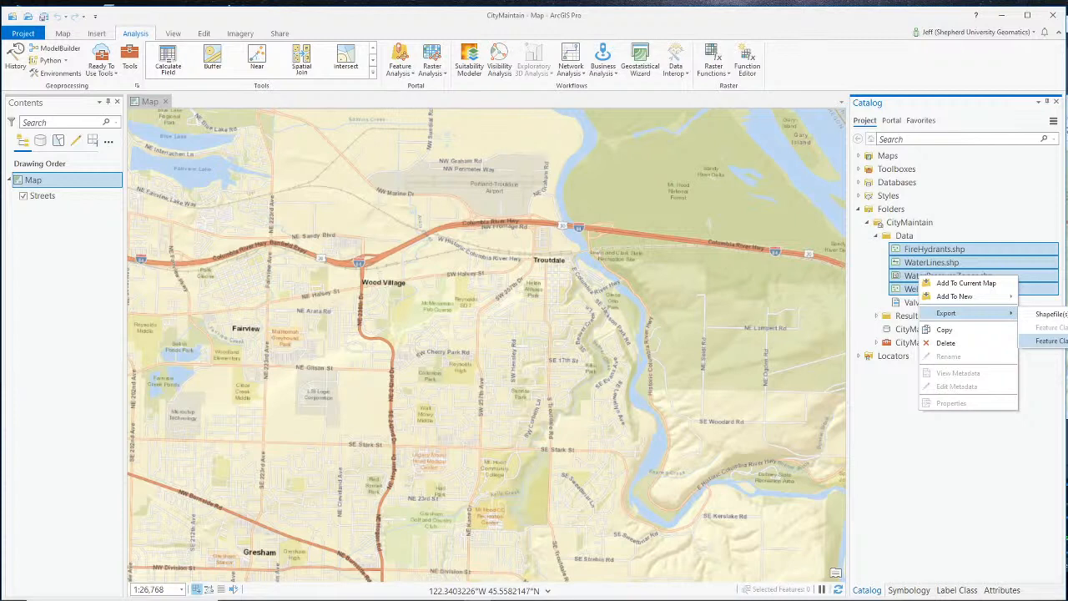
{"action": "left_click", "coordinate": [1050, 341]}
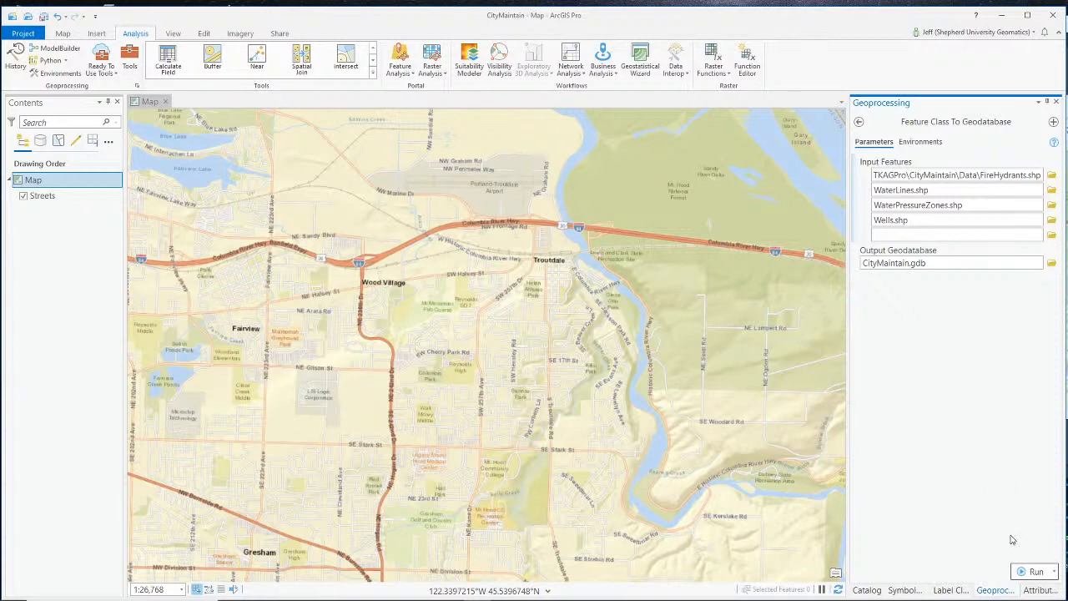
{"action": "left_click", "coordinate": [1036, 570]}
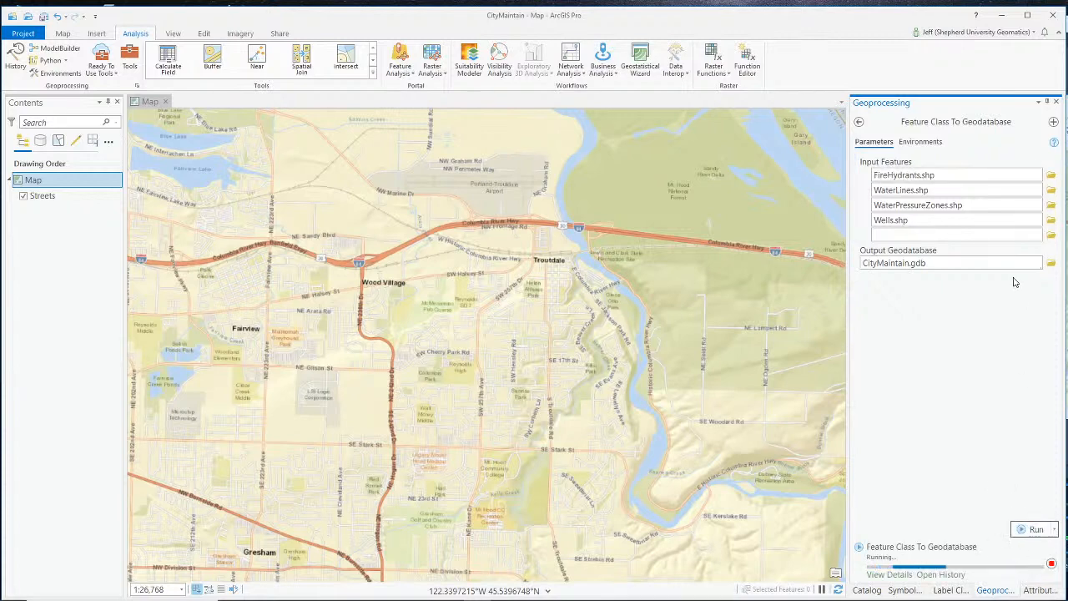
{"action": "key", "text": "alt+Tab"}
{"action": "scroll", "coordinate": [787, 513], "scroll_direction": "up", "scroll_amount": 3}
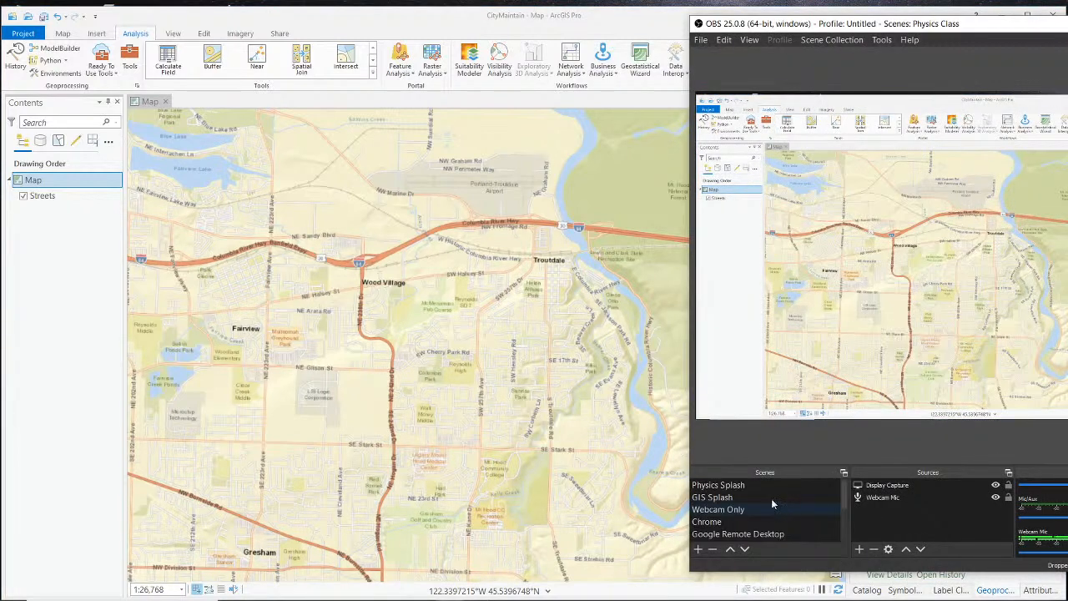
{"action": "left_click", "coordinate": [768, 509]}
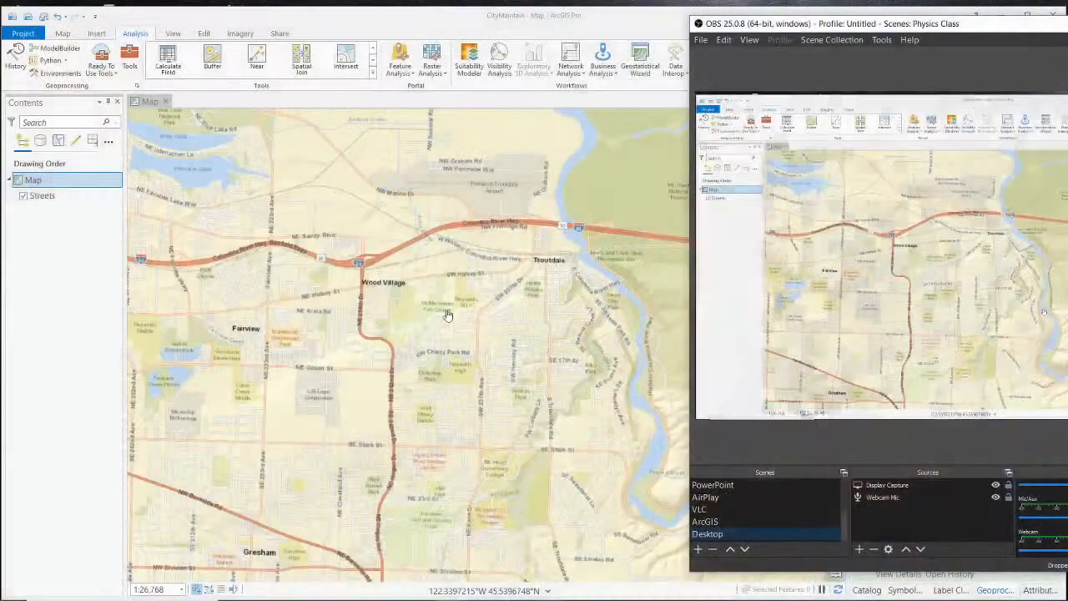
{"action": "left_click", "coordinate": [500, 291]}
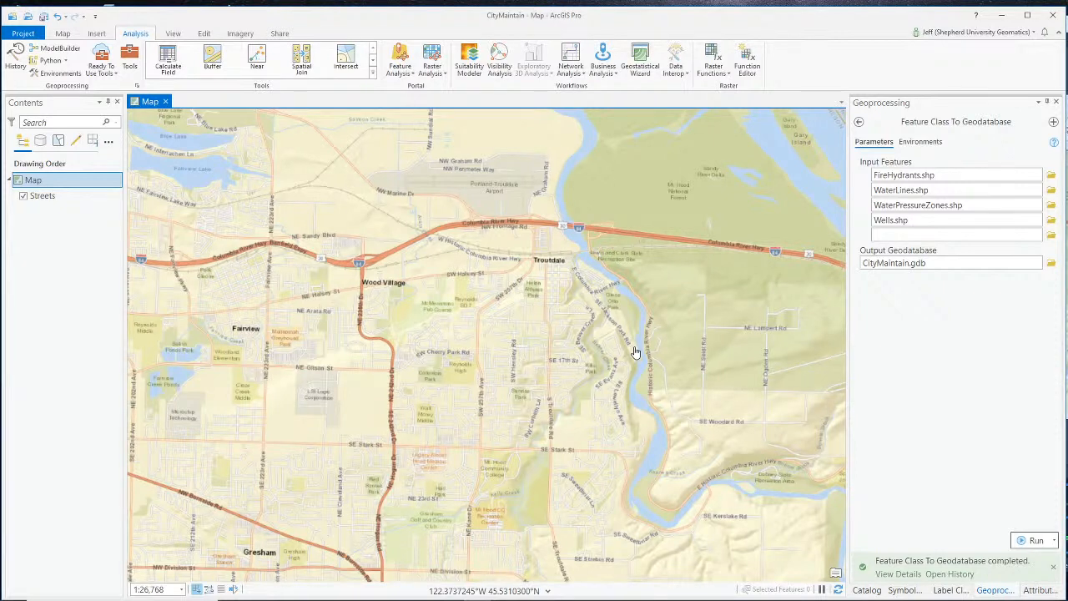
Step: Close the Feature Class To Geodatabase tool and return to the project's catalog folders
{"action": "left_click", "coordinate": [1056, 102]}
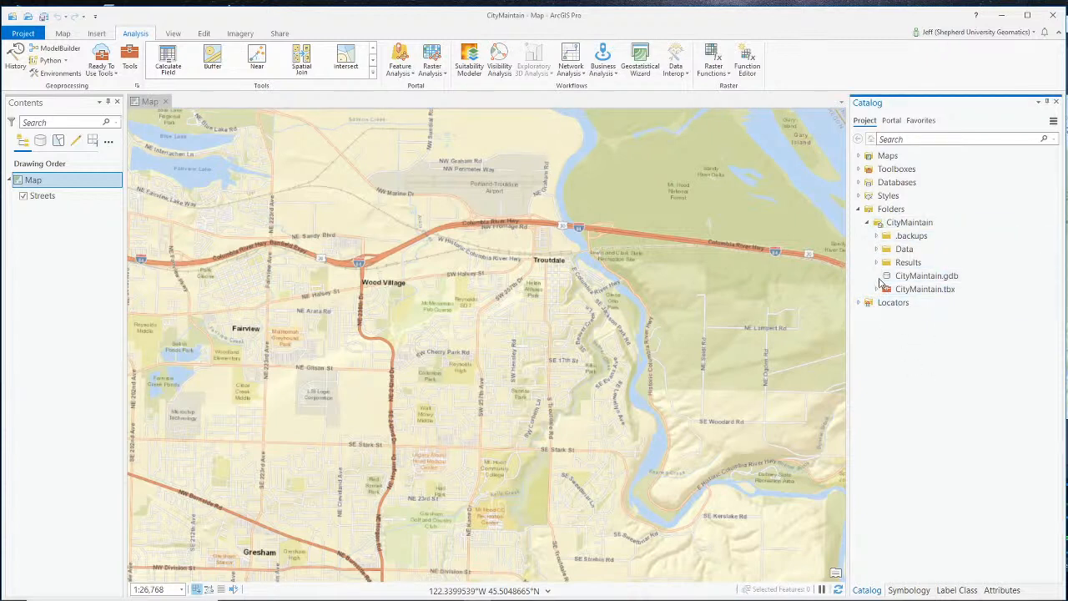
Step: Refresh CityMaintain.gdb and add its FireHydrants, WaterLines, WaterPressureZones and Wells feature classes to the map
{"action": "right_click", "coordinate": [893, 280]}
{"action": "left_click", "coordinate": [942, 459]}
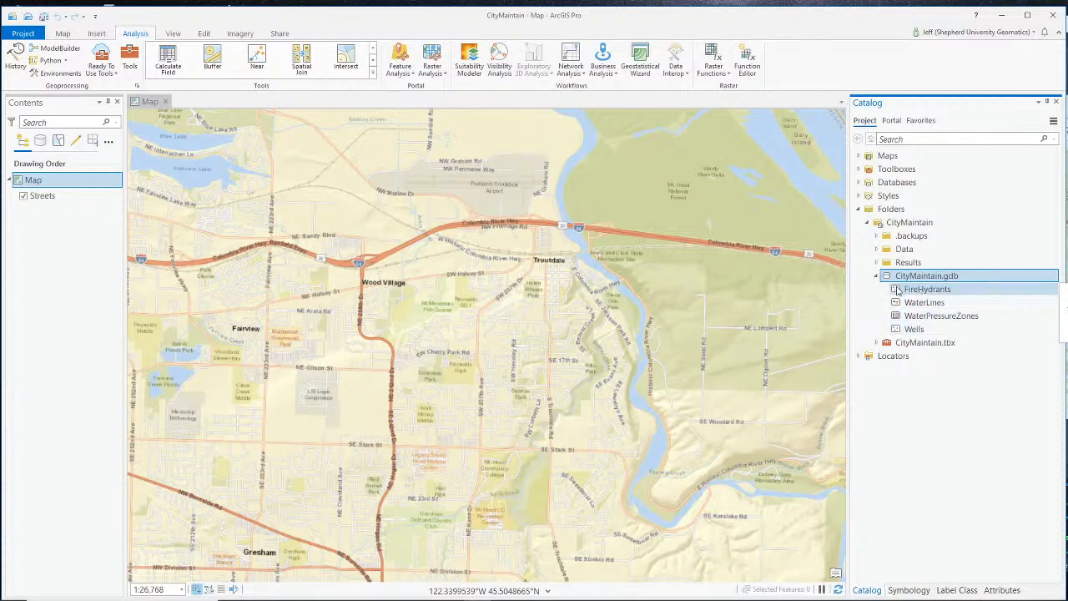
{"action": "left_click", "coordinate": [917, 330]}
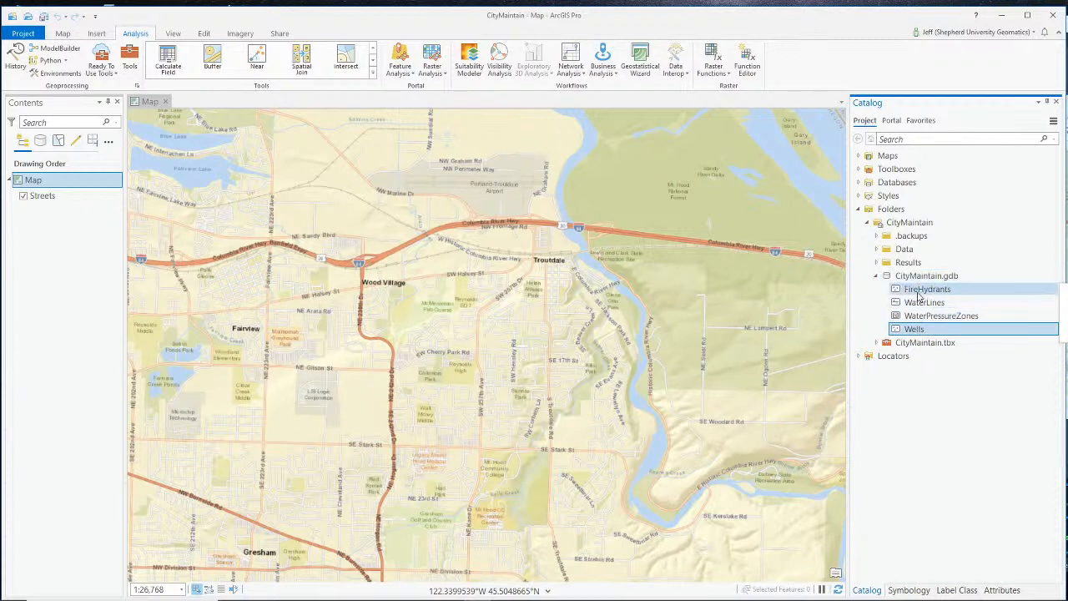
{"action": "left_click", "coordinate": [923, 289], "text": "shift"}
{"action": "left_click_drag", "start_coordinate": [922, 294], "coordinate": [75, 197]}
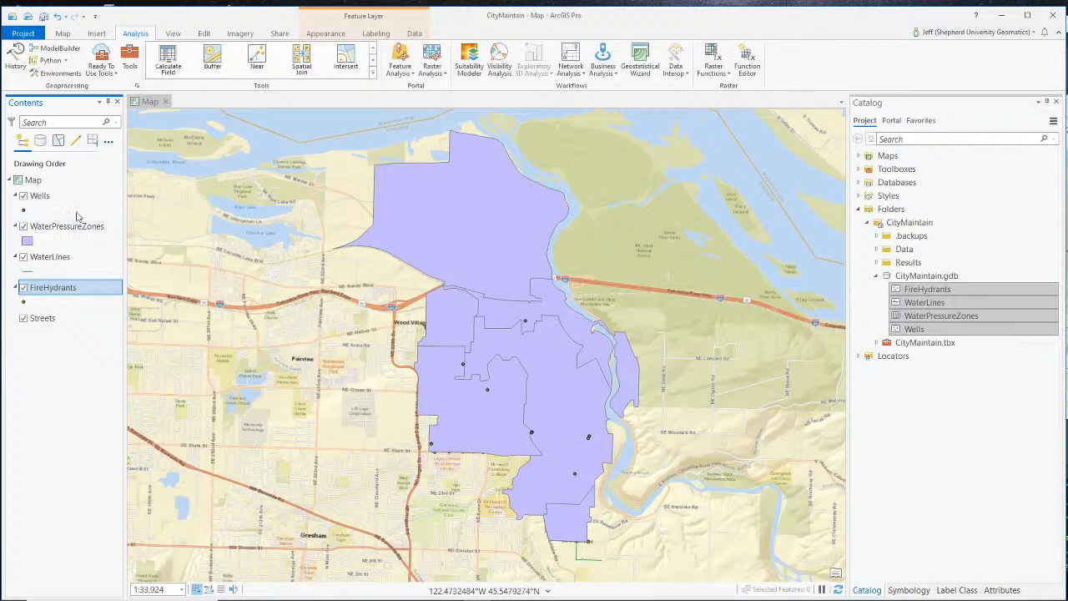
Step: Symbolize the WaterPressureZones polygons with the thicker hollow Black Outline symbol and the Wells points with Circle 3
{"action": "left_click", "coordinate": [24, 227]}
{"action": "left_click", "coordinate": [25, 227]}
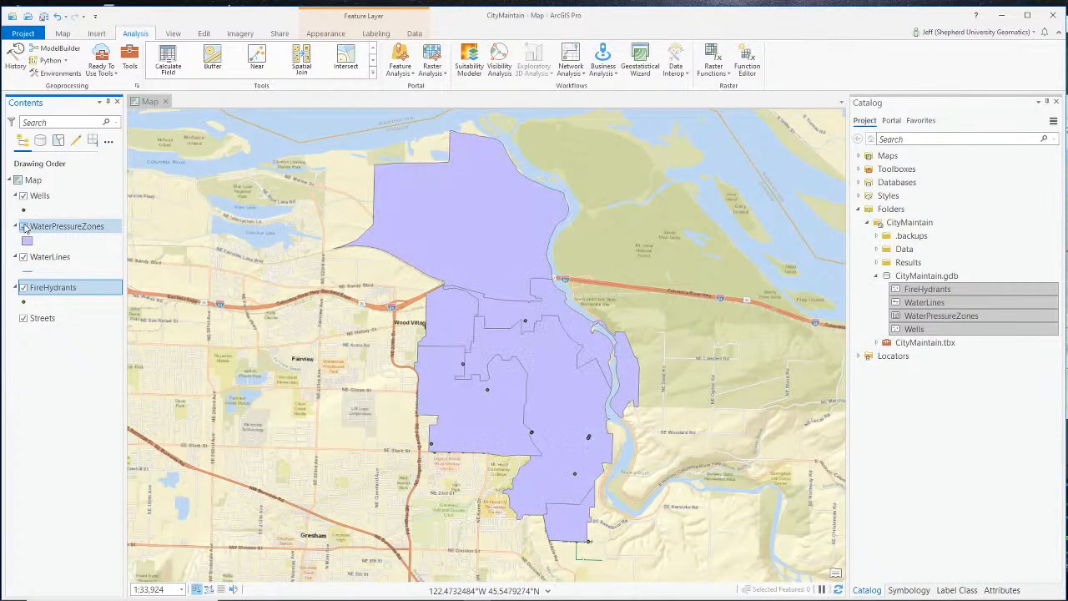
{"action": "left_click", "coordinate": [34, 241]}
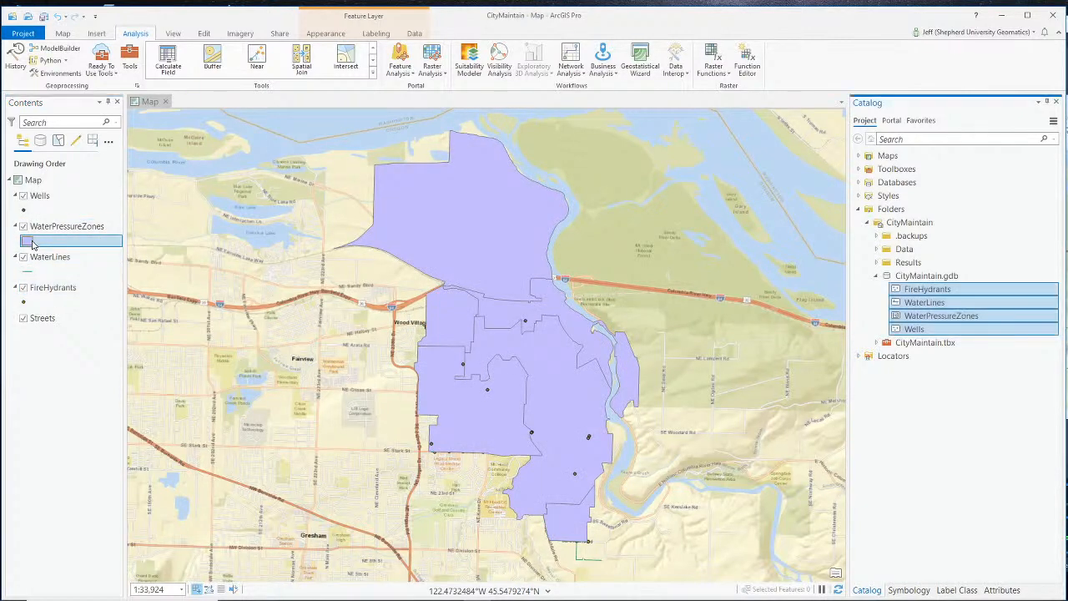
{"action": "left_click", "coordinate": [27, 241]}
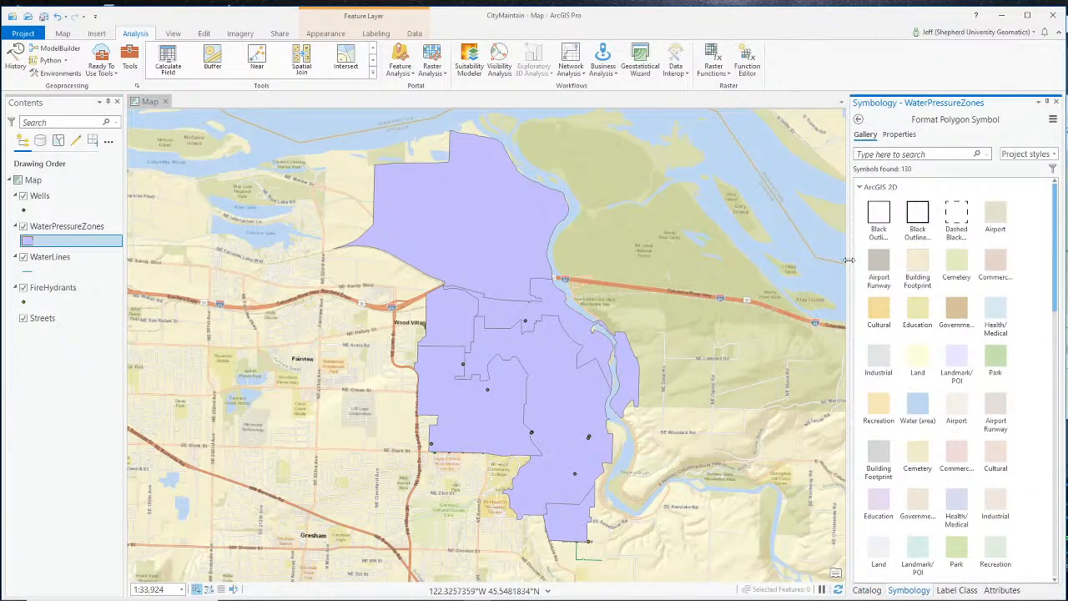
{"action": "left_click", "coordinate": [917, 218]}
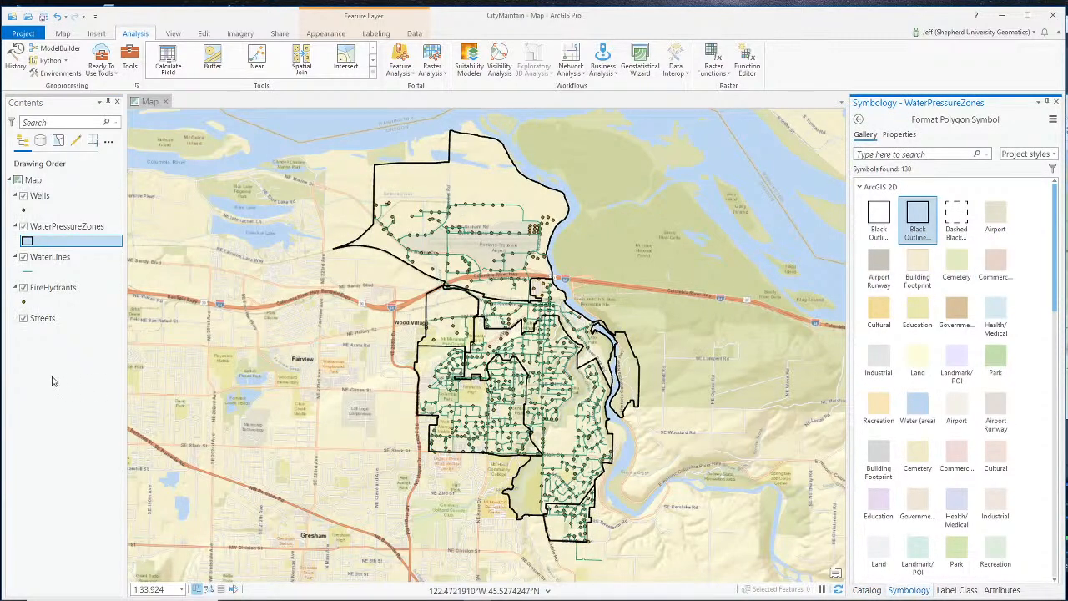
{"action": "left_click", "coordinate": [24, 212]}
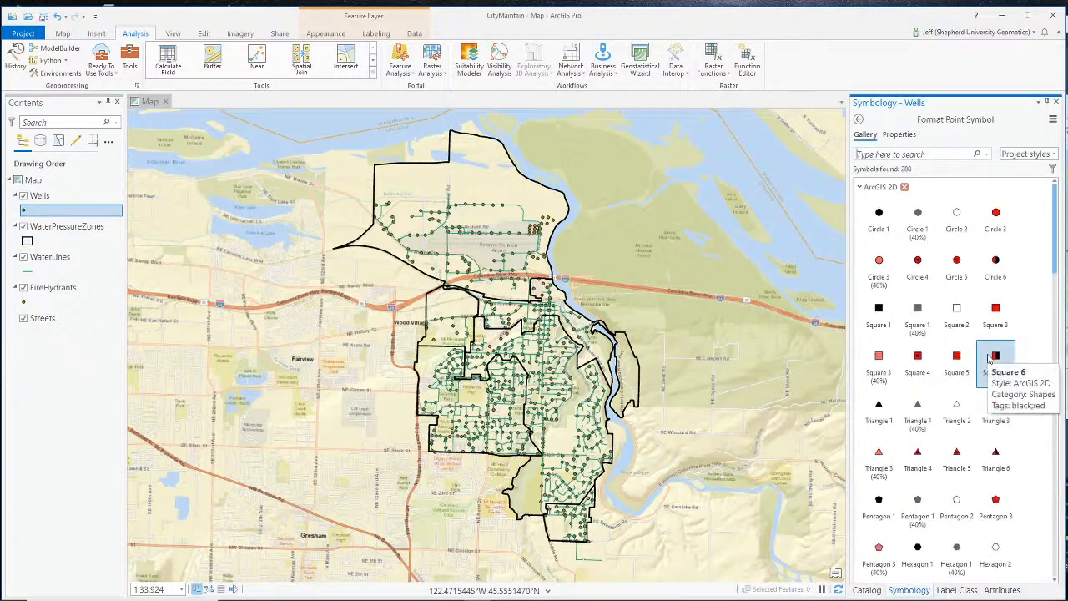
{"action": "left_click", "coordinate": [995, 215]}
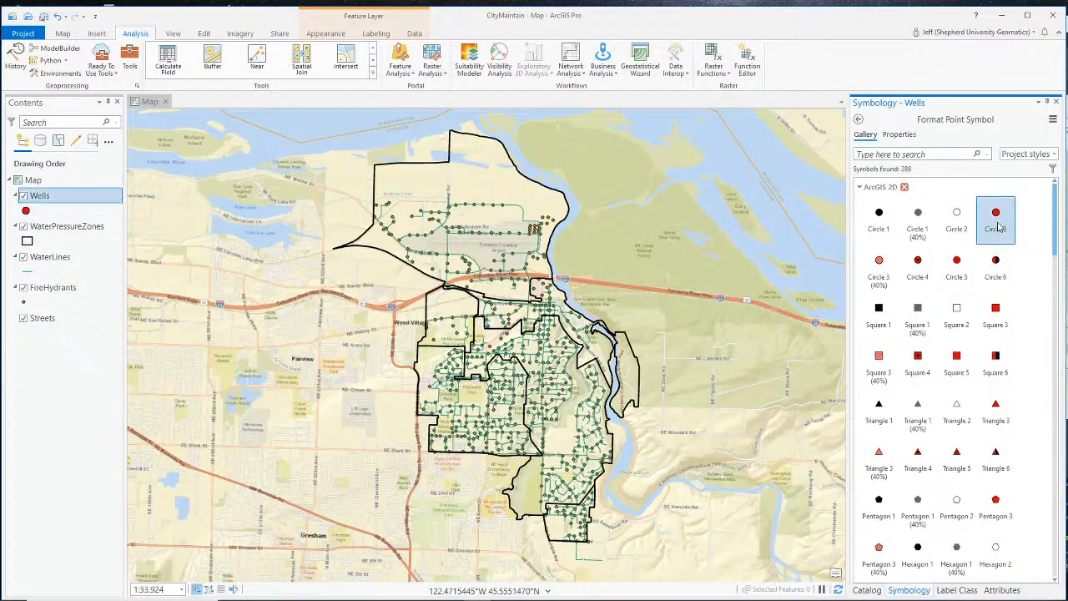
Step: Set the WaterLines line symbol's color to blue and apply it
{"action": "left_click", "coordinate": [31, 270]}
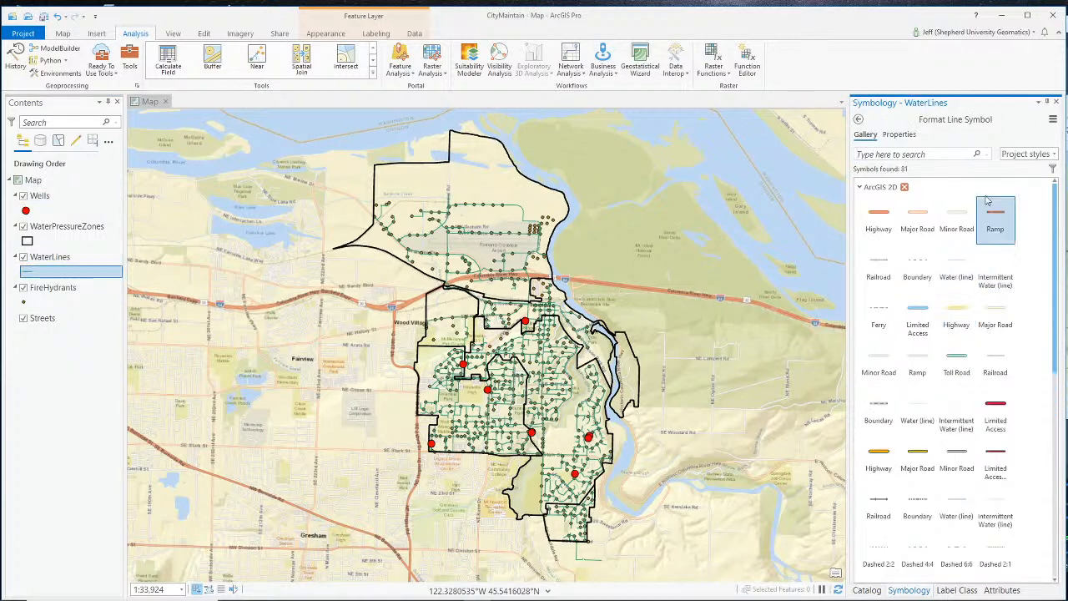
{"action": "left_click", "coordinate": [899, 136]}
{"action": "left_click", "coordinate": [1054, 205]}
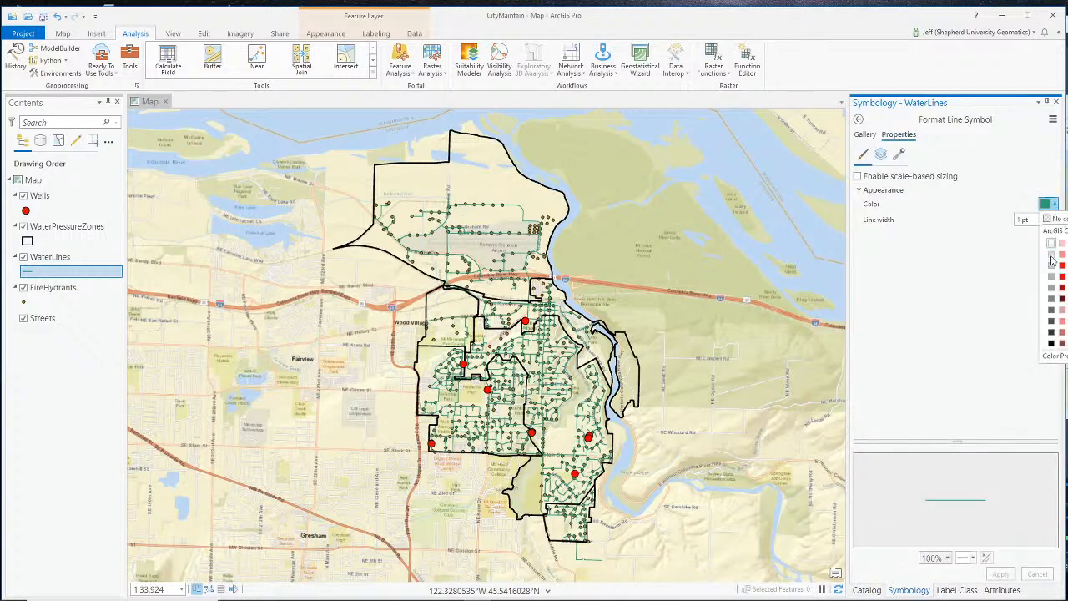
{"action": "left_click", "coordinate": [1067, 265]}
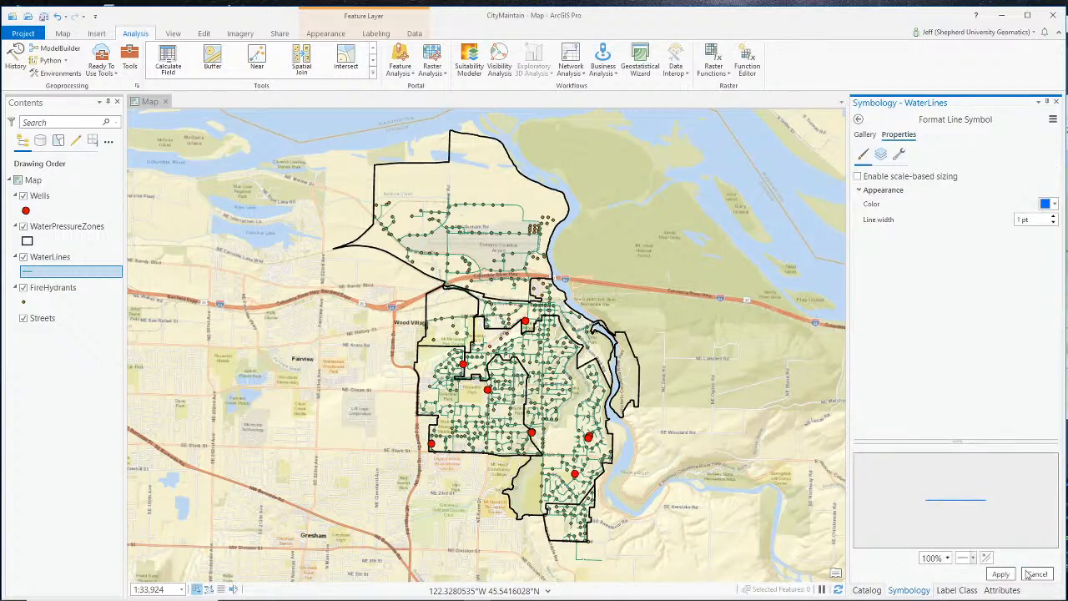
{"action": "left_click", "coordinate": [1000, 574]}
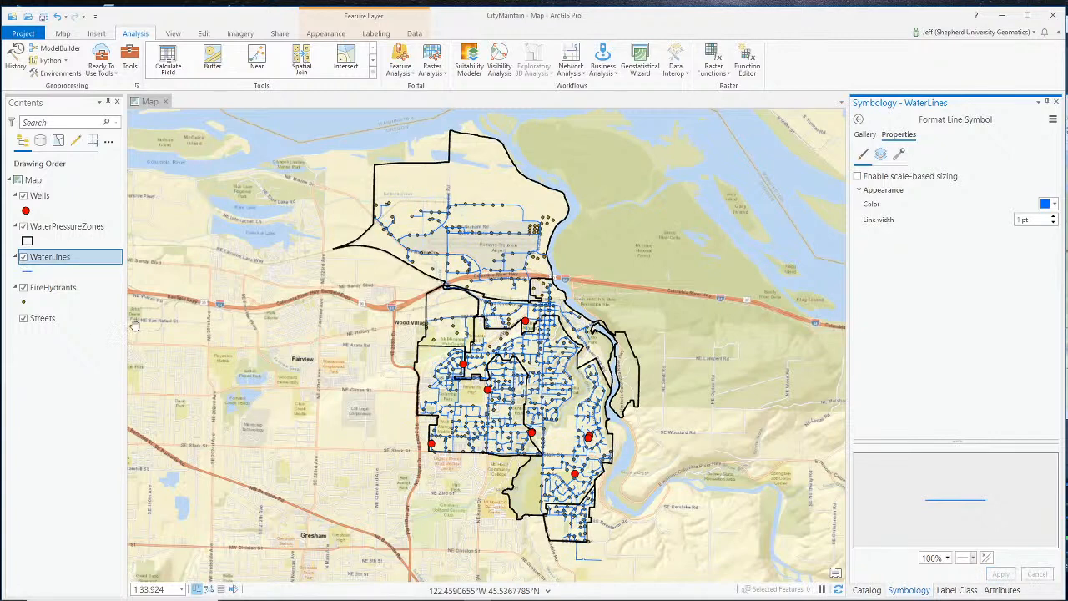
Step: Symbolize FireHydrants with Triangle 1 after trying Triangle 3 and Diamond 3, browse the remaining point symbols, and close the symbology settings
{"action": "left_click", "coordinate": [25, 301]}
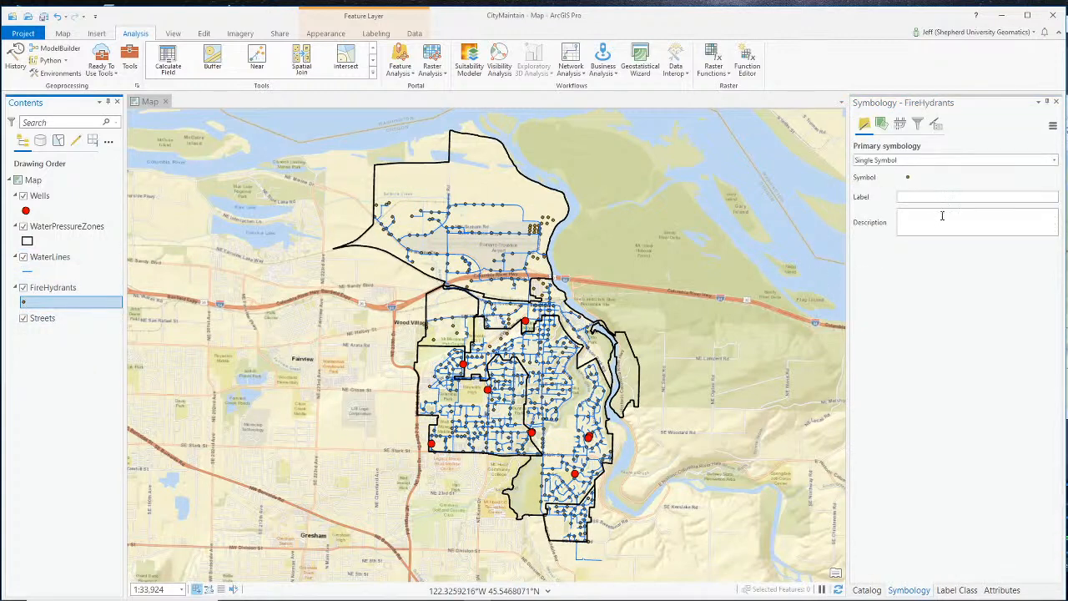
{"action": "left_click", "coordinate": [907, 177]}
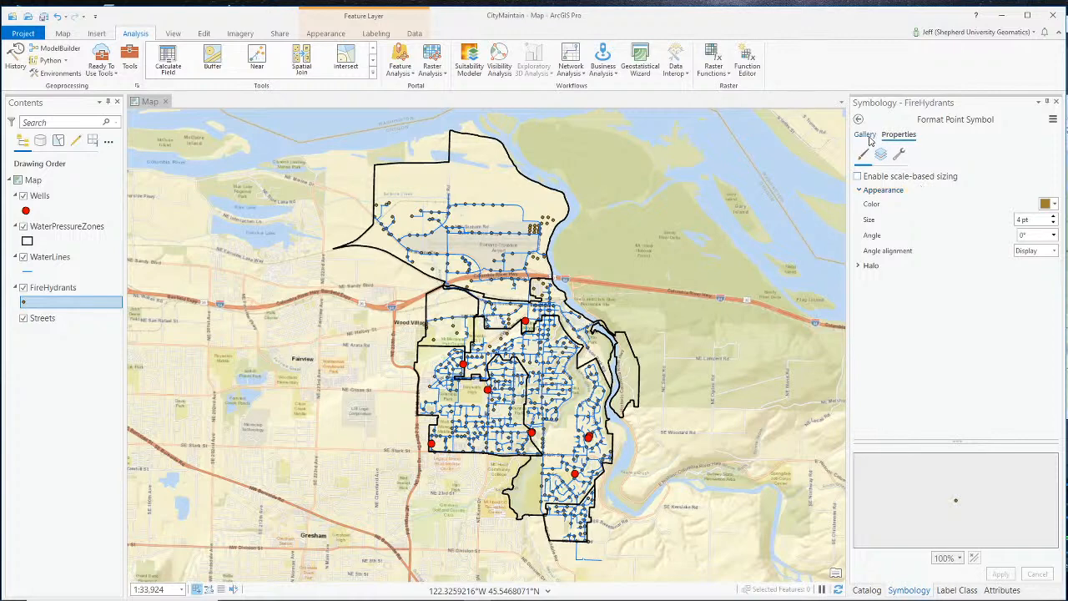
{"action": "scroll", "coordinate": [926, 309], "scroll_direction": "down", "scroll_amount": 3}
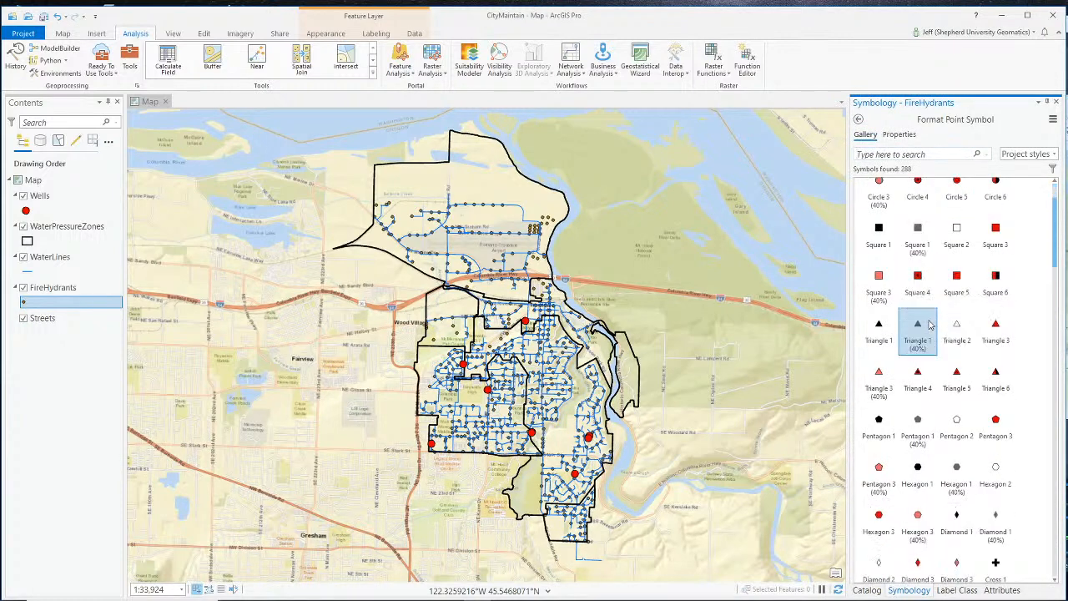
{"action": "scroll", "coordinate": [926, 334], "scroll_direction": "down", "scroll_amount": 3}
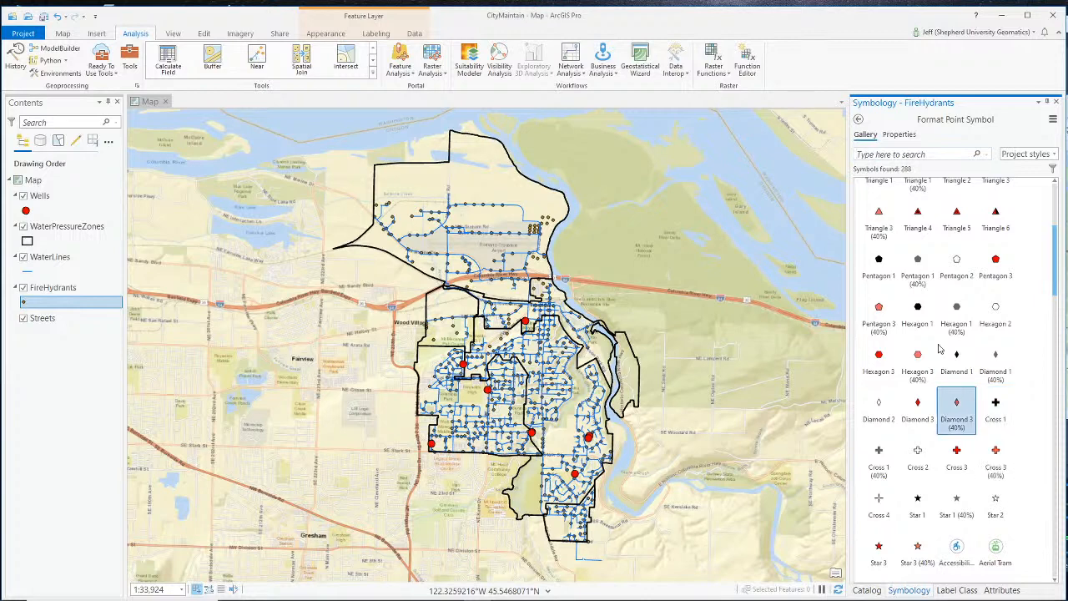
{"action": "scroll", "coordinate": [918, 221], "scroll_direction": "up", "scroll_amount": 1}
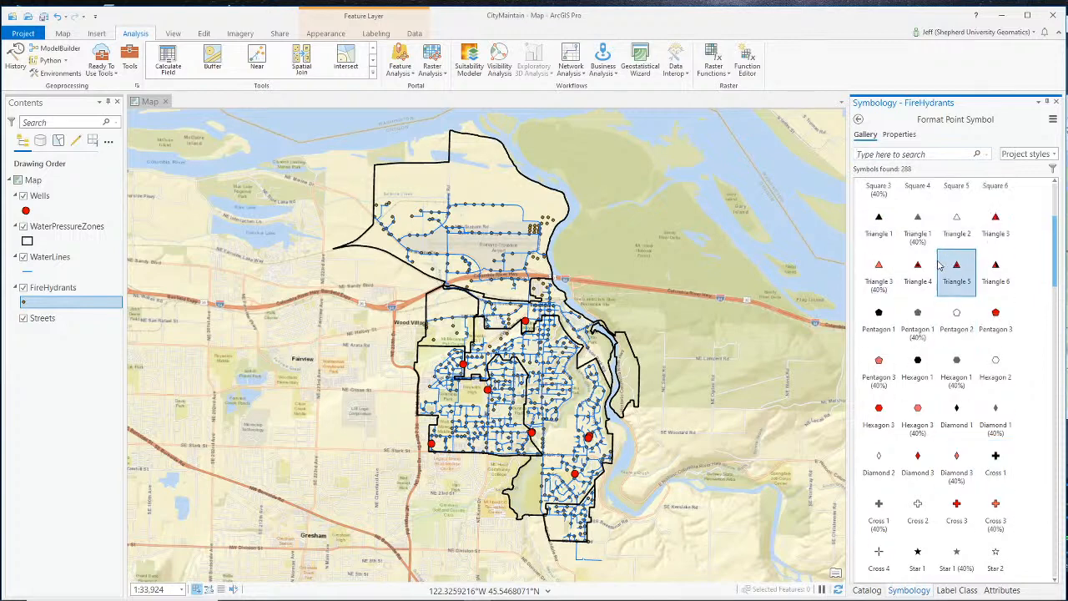
{"action": "left_click", "coordinate": [998, 238]}
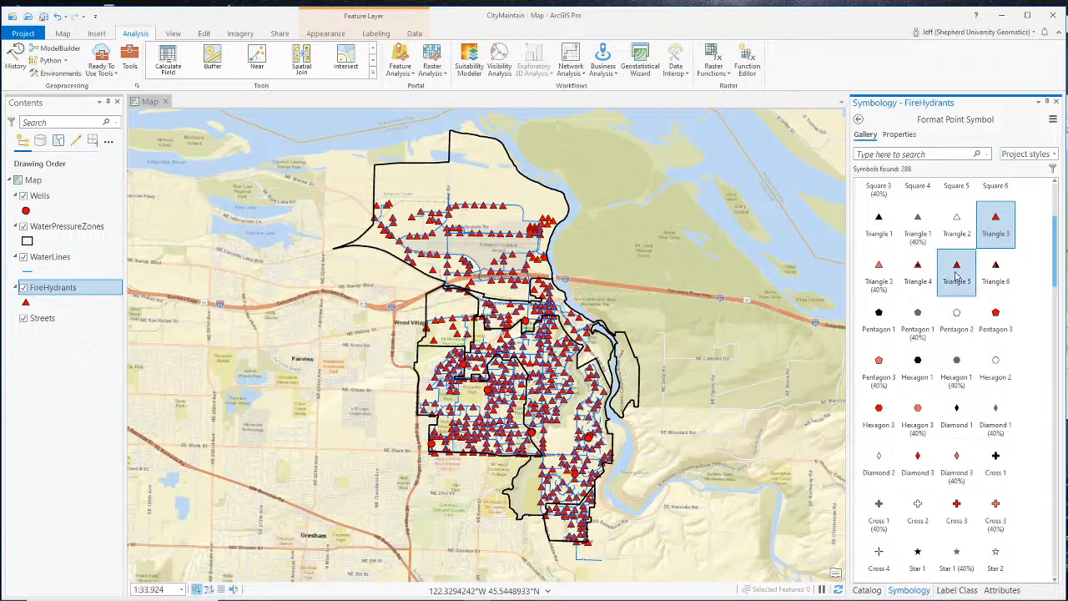
{"action": "left_click", "coordinate": [919, 461]}
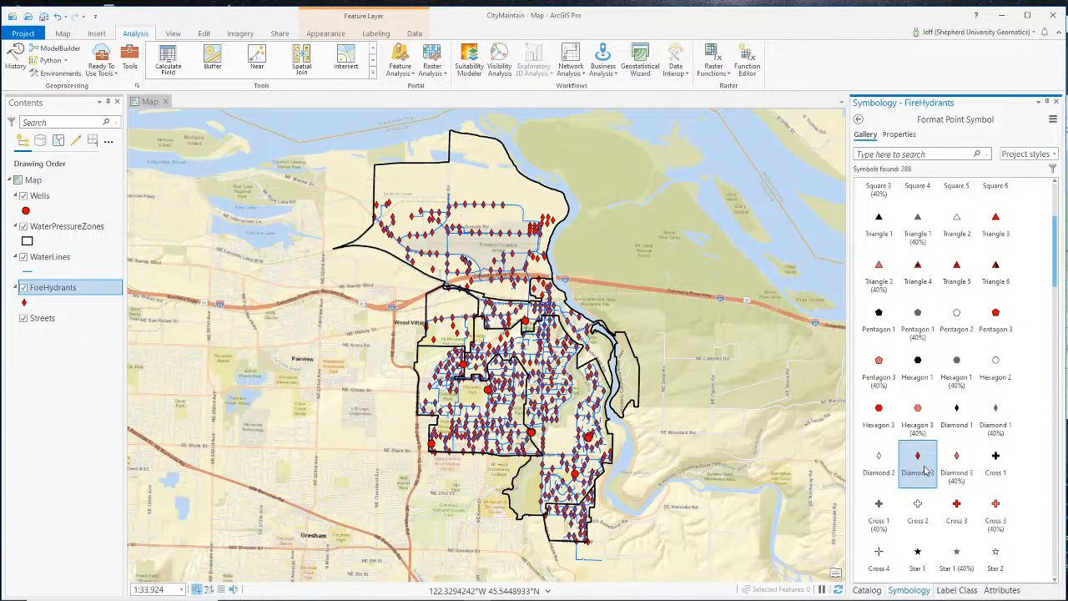
{"action": "left_click", "coordinate": [995, 224]}
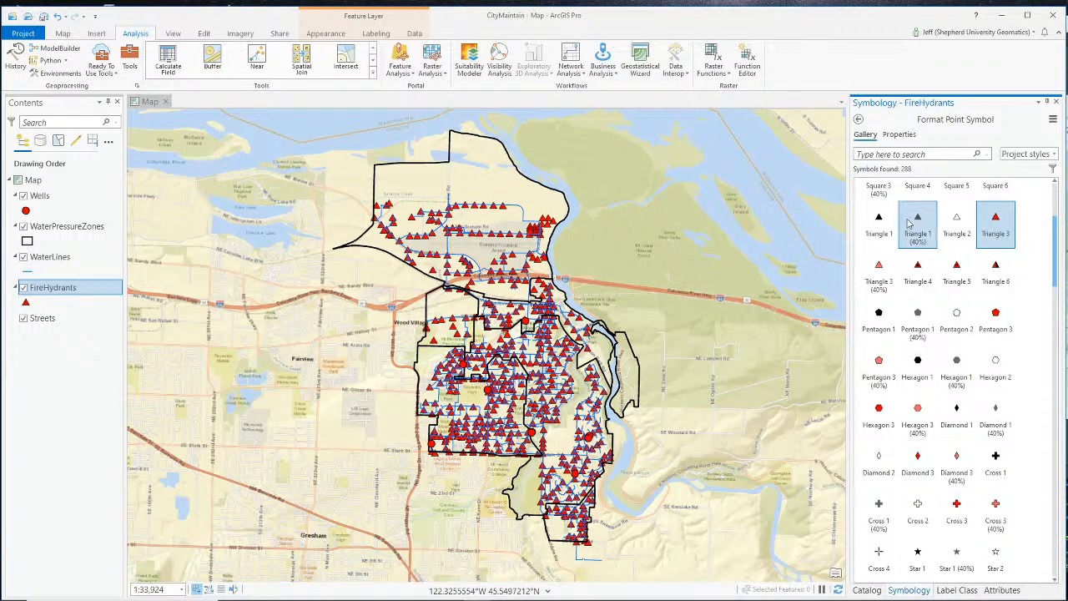
{"action": "left_click", "coordinate": [878, 222]}
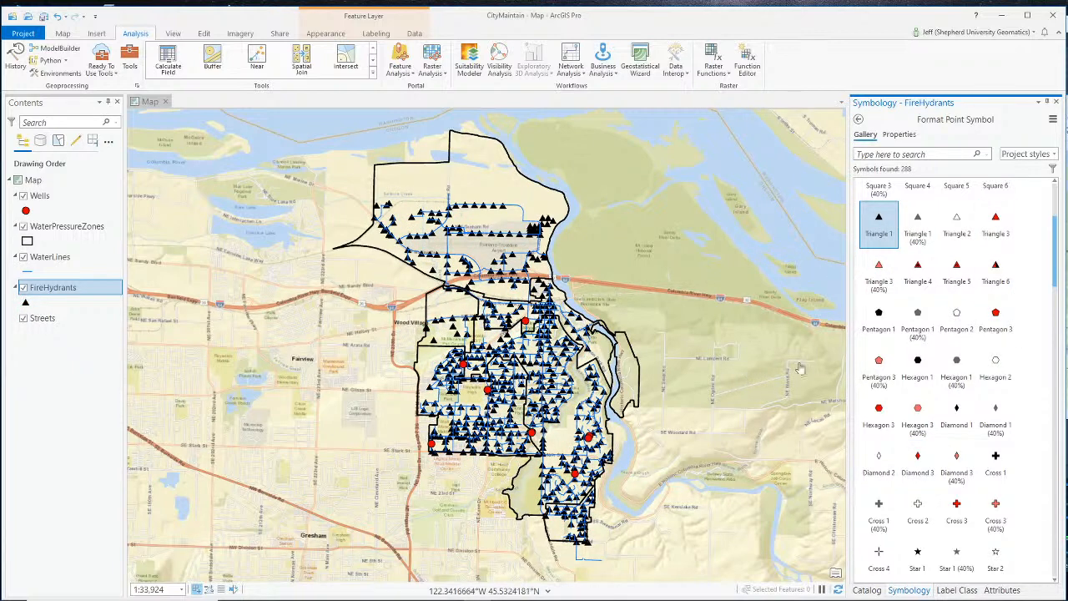
{"action": "scroll", "coordinate": [917, 367], "scroll_direction": "down", "scroll_amount": 3}
{"action": "scroll", "coordinate": [917, 371], "scroll_direction": "down", "scroll_amount": 3}
{"action": "scroll", "coordinate": [918, 373], "scroll_direction": "up", "scroll_amount": 1}
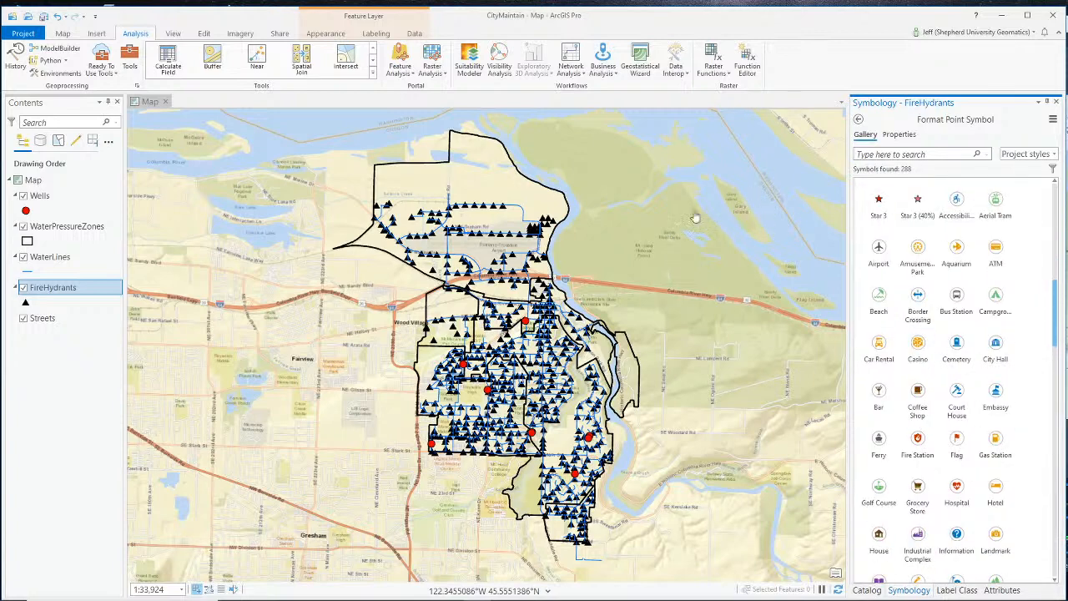
{"action": "left_click", "coordinate": [1055, 103]}
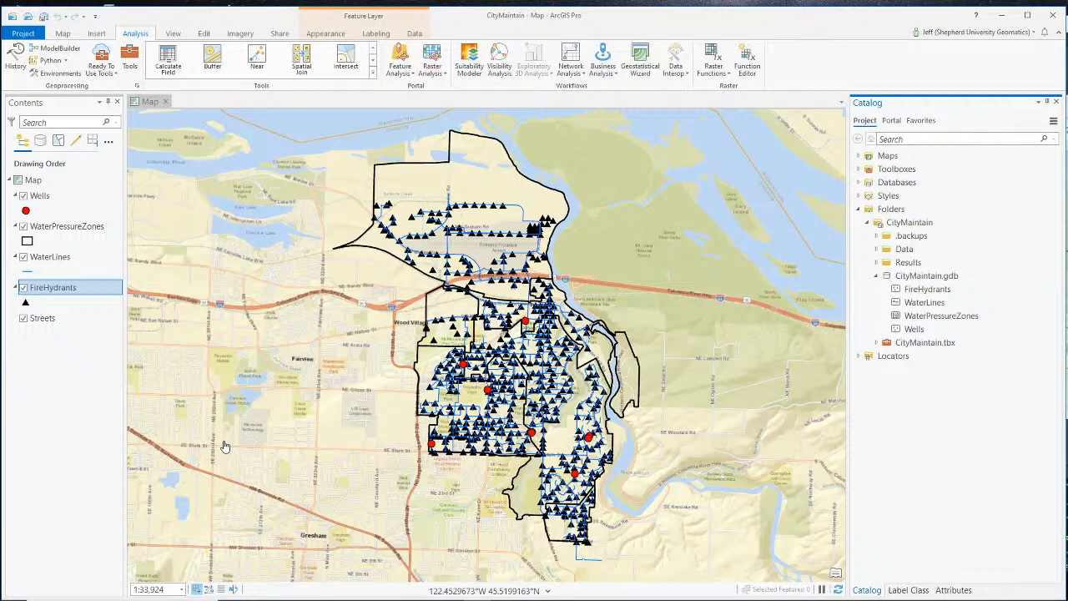
Step: Inspect the attributes of the northernmost water pressure zone
{"action": "left_click", "coordinate": [504, 214]}
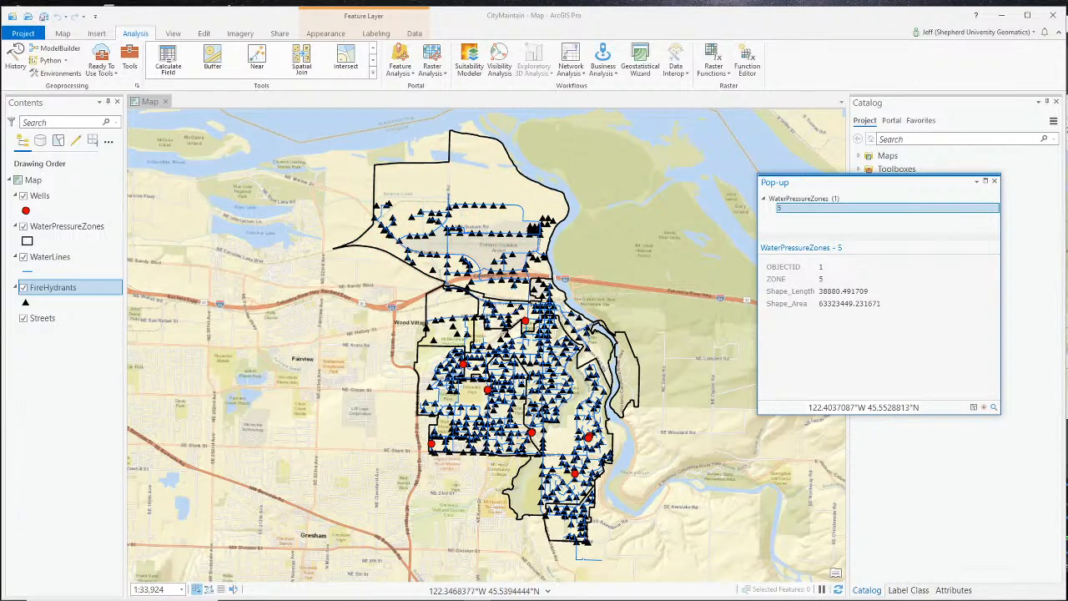
{"action": "left_click", "coordinate": [755, 598]}
{"action": "scroll", "coordinate": [775, 529], "scroll_direction": "up", "scroll_amount": 3}
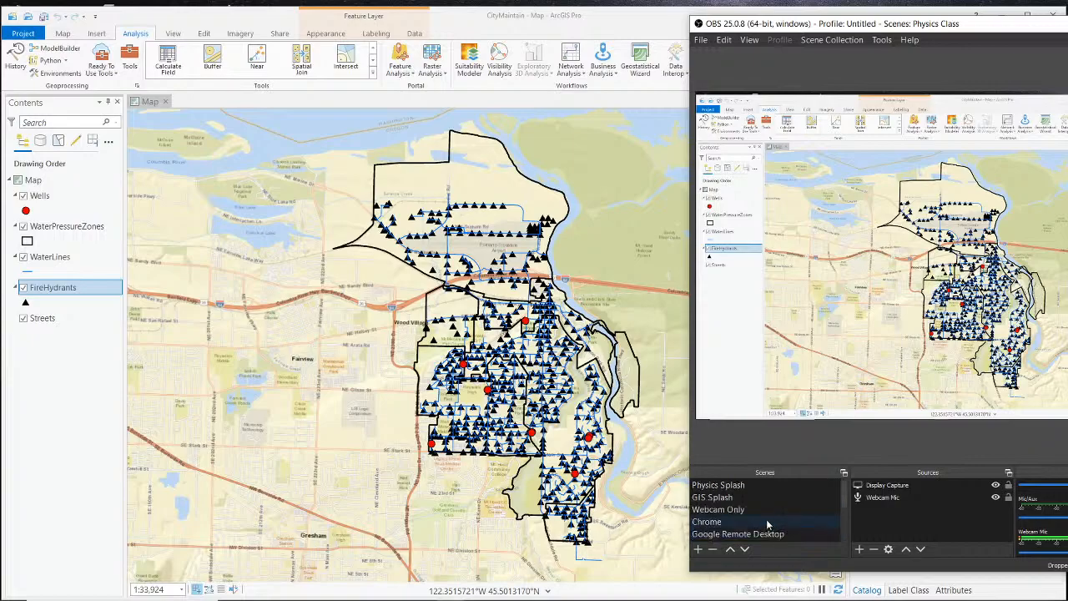
{"action": "left_click", "coordinate": [735, 509]}
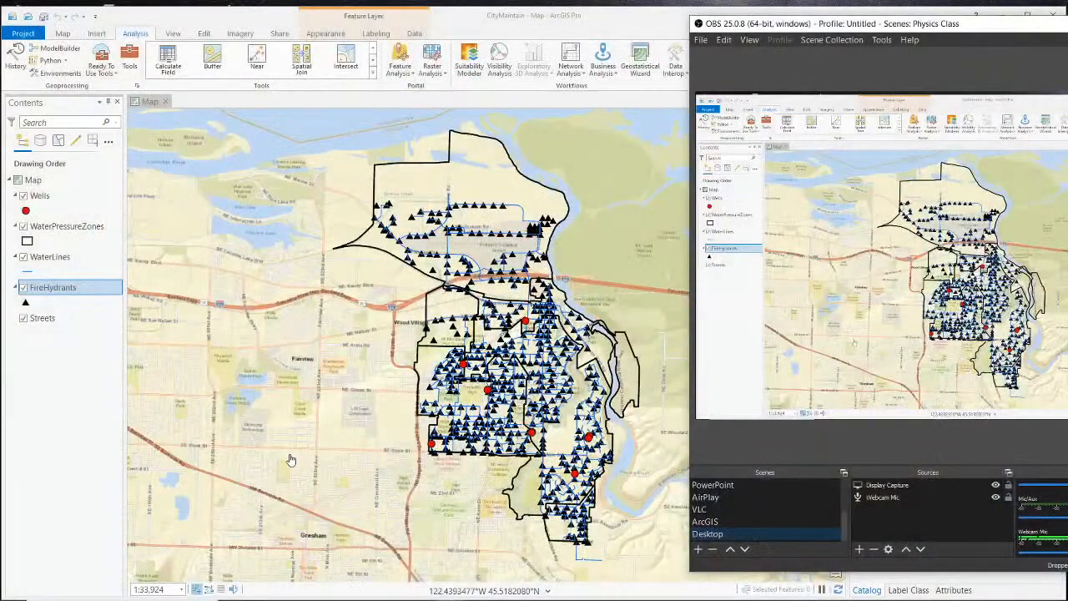
{"action": "left_click", "coordinate": [291, 460]}
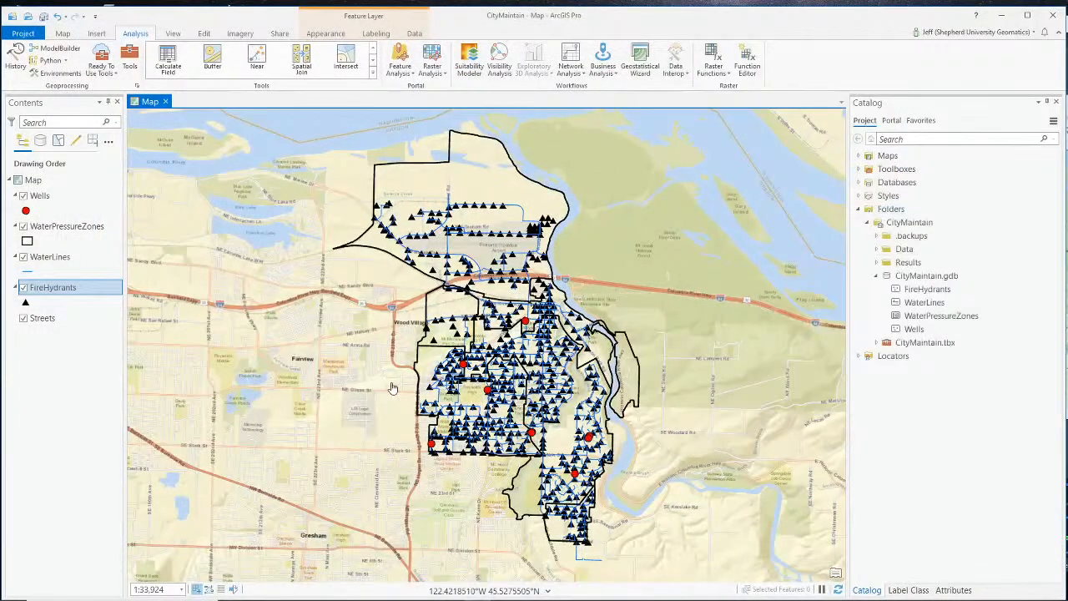
Step: Inspect the attributes of the northernmost well and of the water pressure zones to its southwest, and close the pop-ups
{"action": "left_click", "coordinate": [525, 322]}
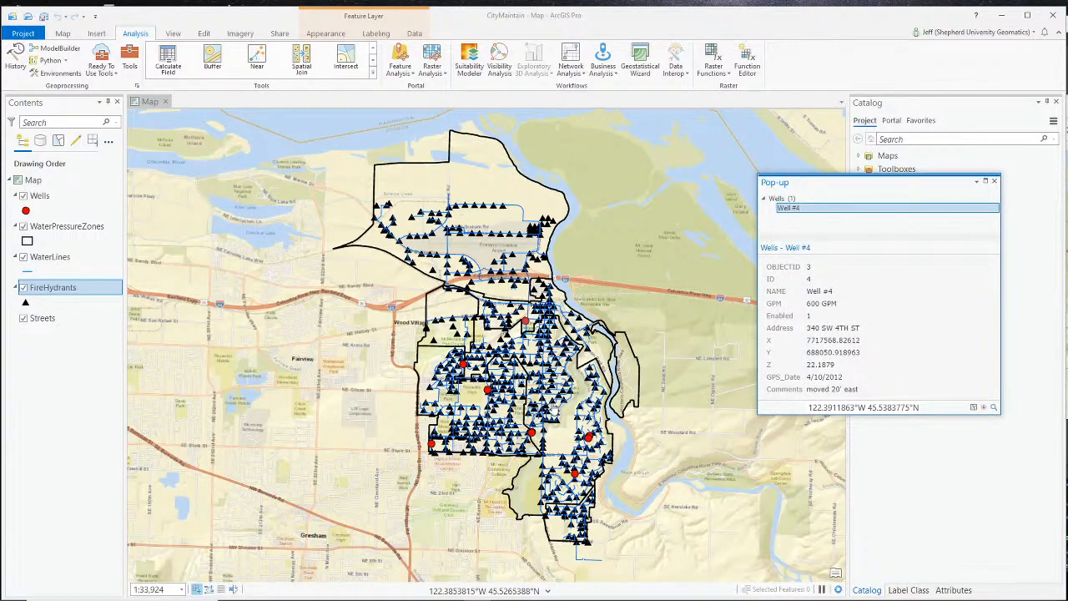
{"action": "left_click", "coordinate": [511, 420]}
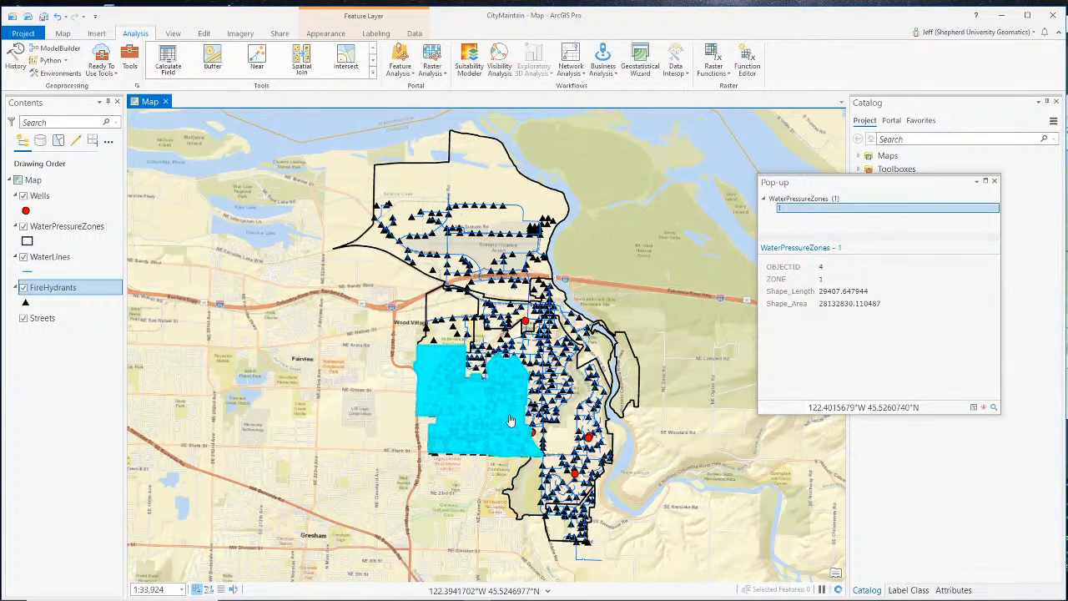
{"action": "left_click", "coordinate": [993, 181]}
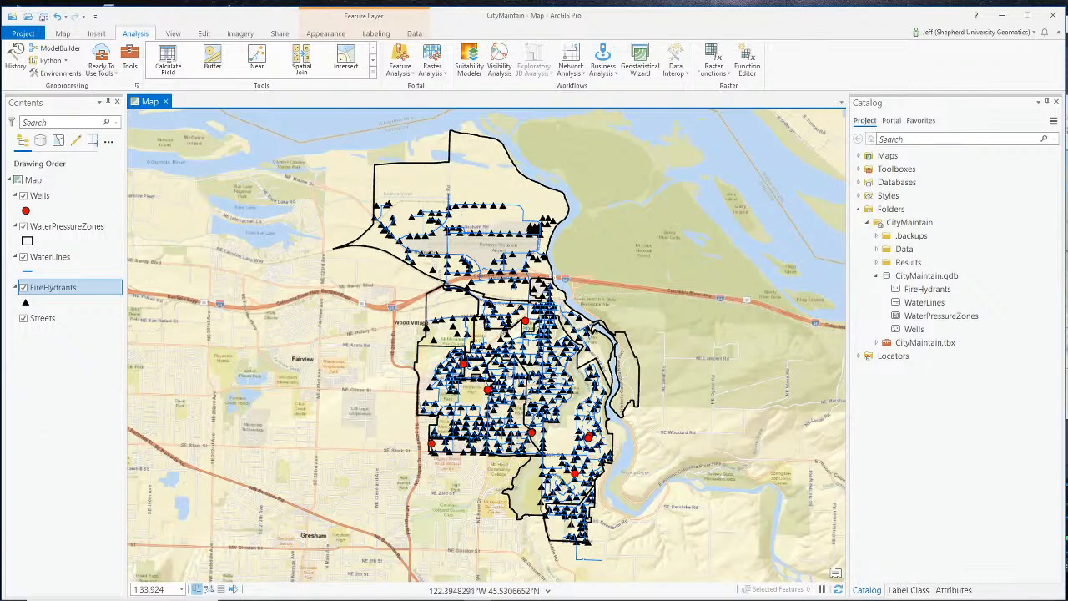
{"action": "left_click", "coordinate": [501, 381]}
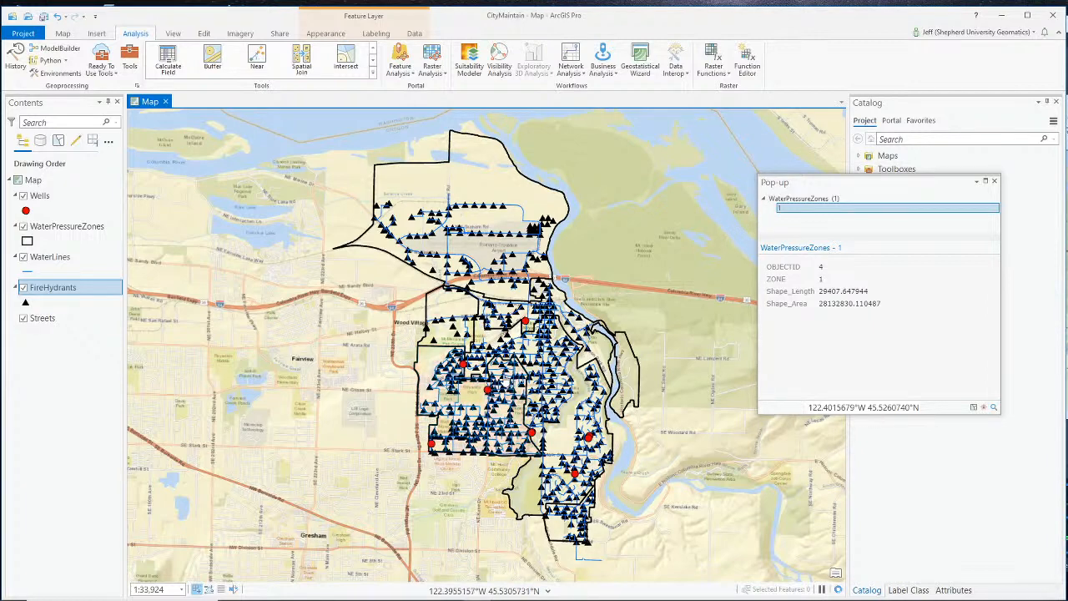
{"action": "left_click", "coordinate": [490, 384]}
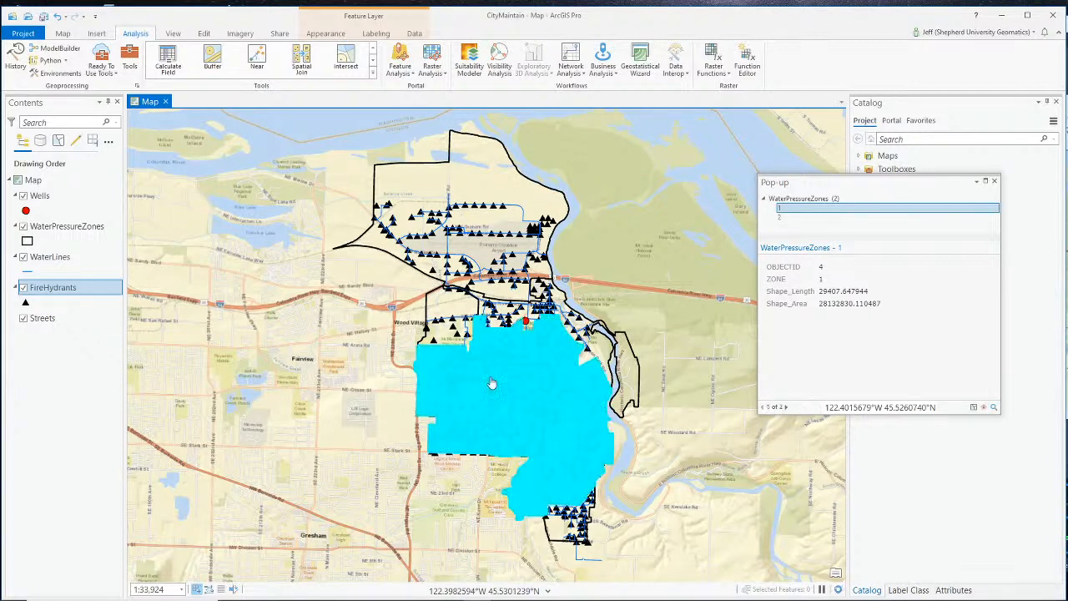
{"action": "left_click", "coordinate": [994, 180]}
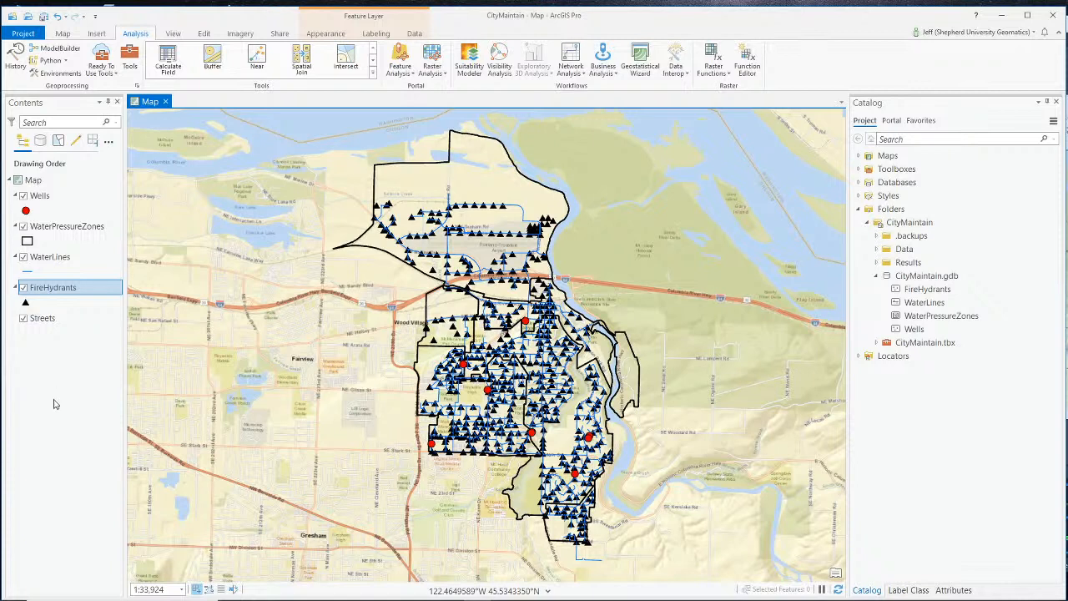
Step: List the layers by selection and make WaterPressureZones and Wells unselectable
{"action": "left_click", "coordinate": [59, 141]}
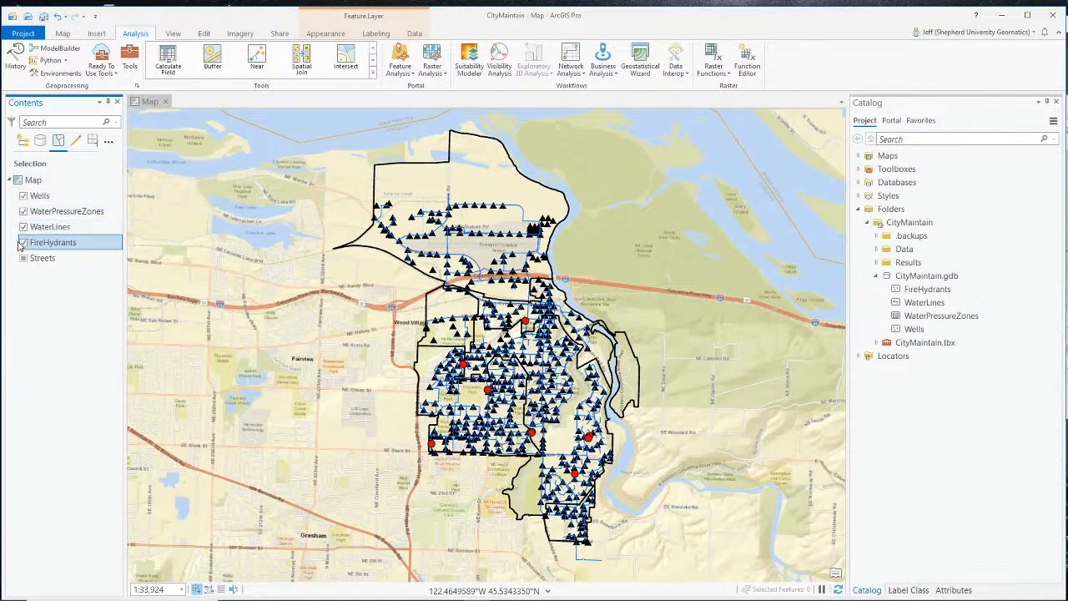
{"action": "left_click", "coordinate": [23, 211]}
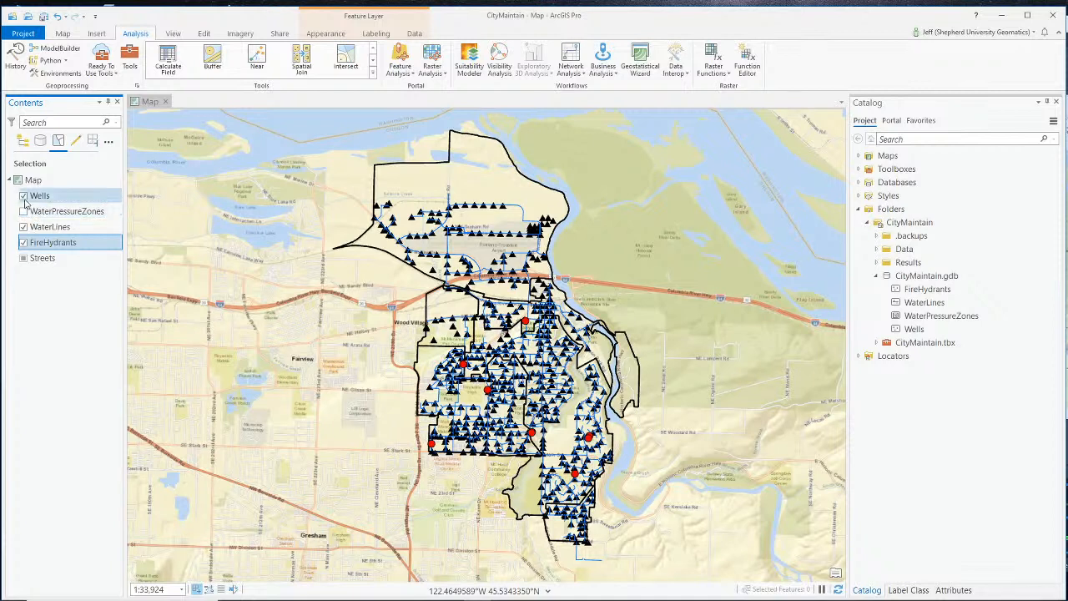
{"action": "left_click", "coordinate": [23, 195]}
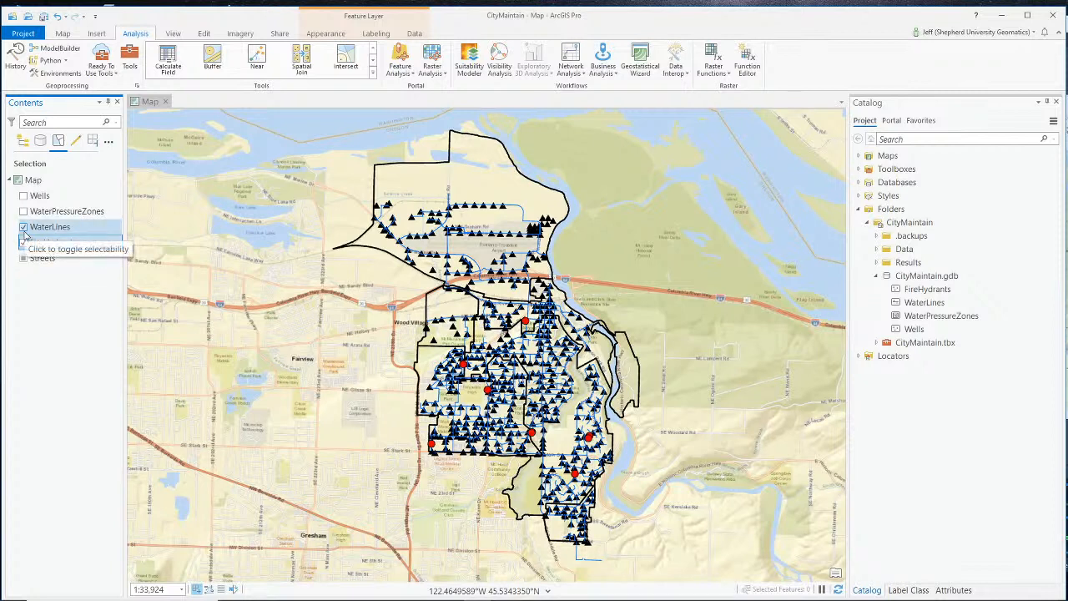
Step: Inspect the attributes of the southwestern water pressure zone, close its pop-up, and list the layers by selection again
{"action": "left_click", "coordinate": [25, 141]}
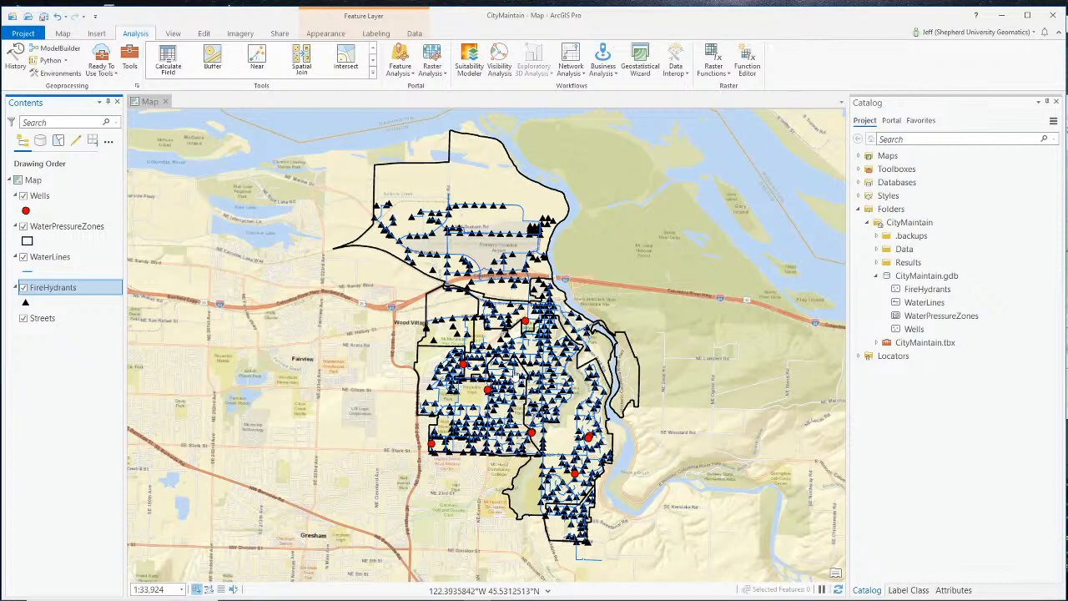
{"action": "left_click", "coordinate": [504, 380]}
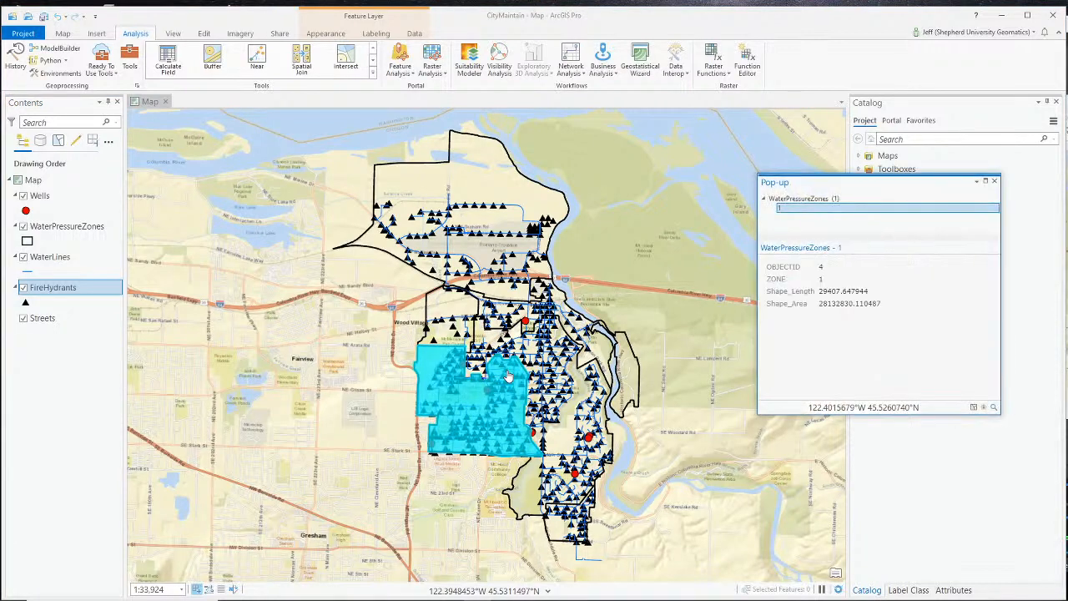
{"action": "left_click", "coordinate": [58, 141]}
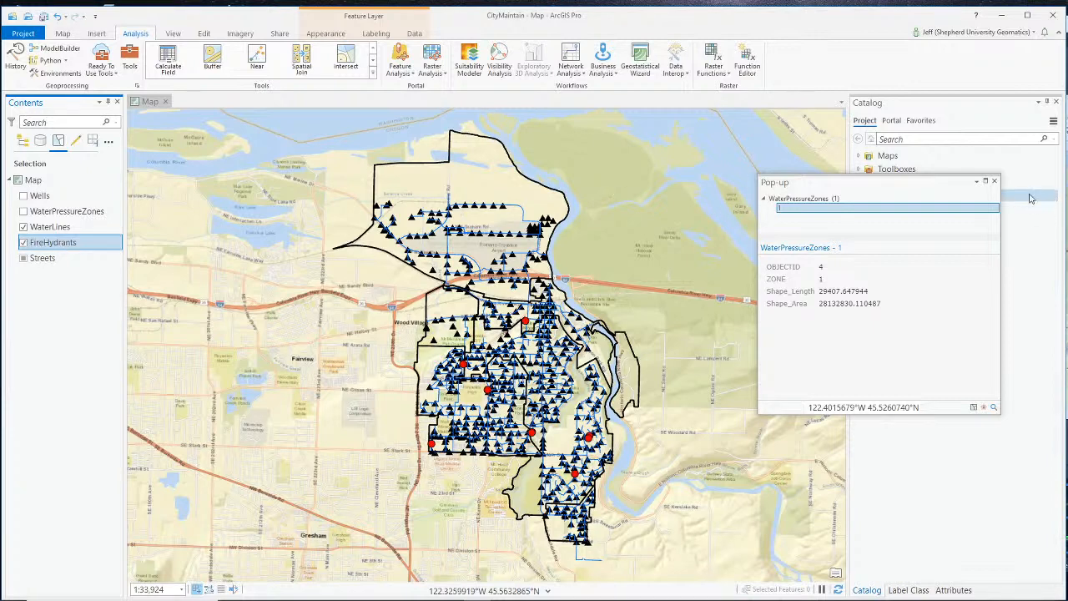
{"action": "left_click", "coordinate": [993, 181]}
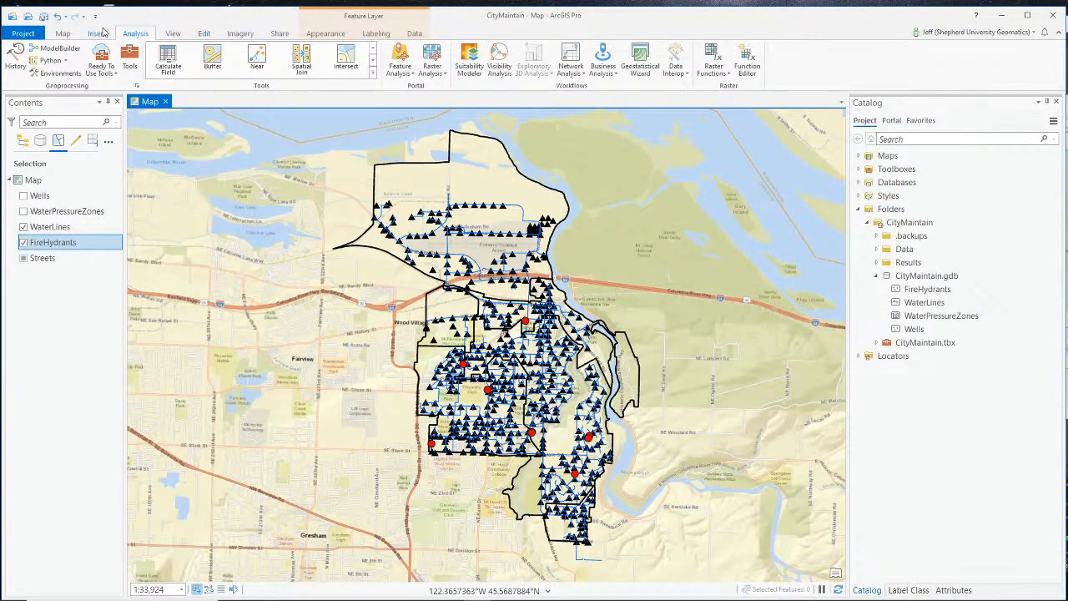
Step: Test the Select tool on a fire hydrant and a water line near the central well, and clear the selection
{"action": "left_click", "coordinate": [62, 33]}
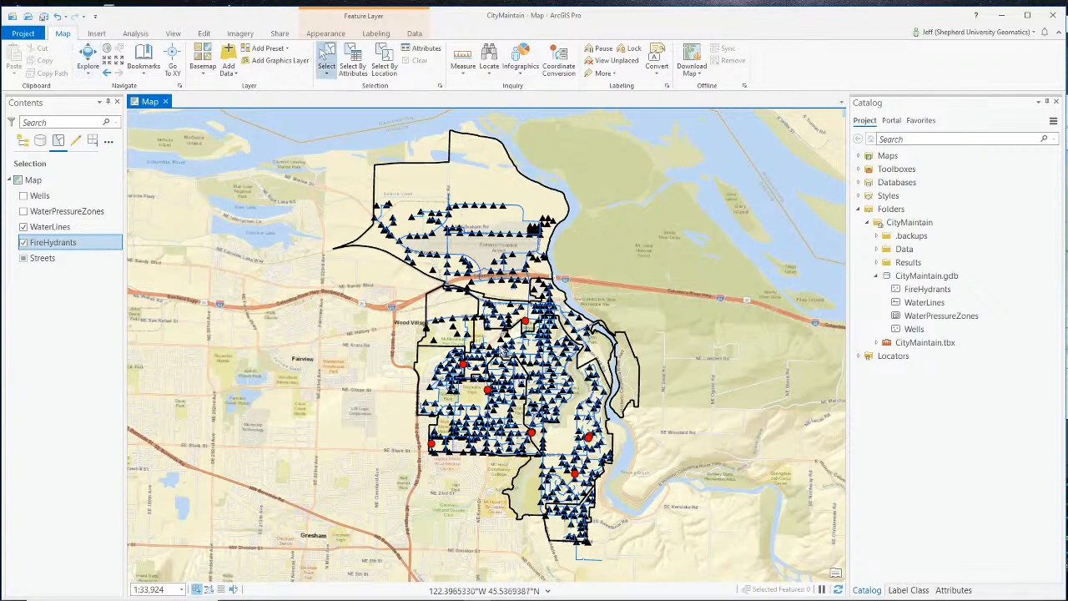
{"action": "left_click", "coordinate": [511, 374]}
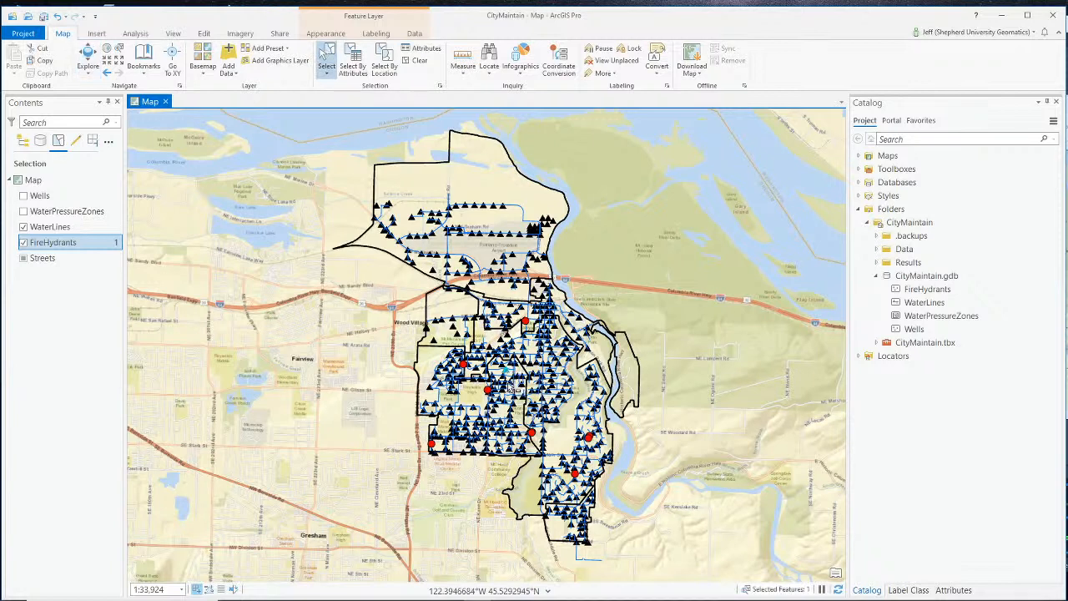
{"action": "left_click", "coordinate": [496, 397]}
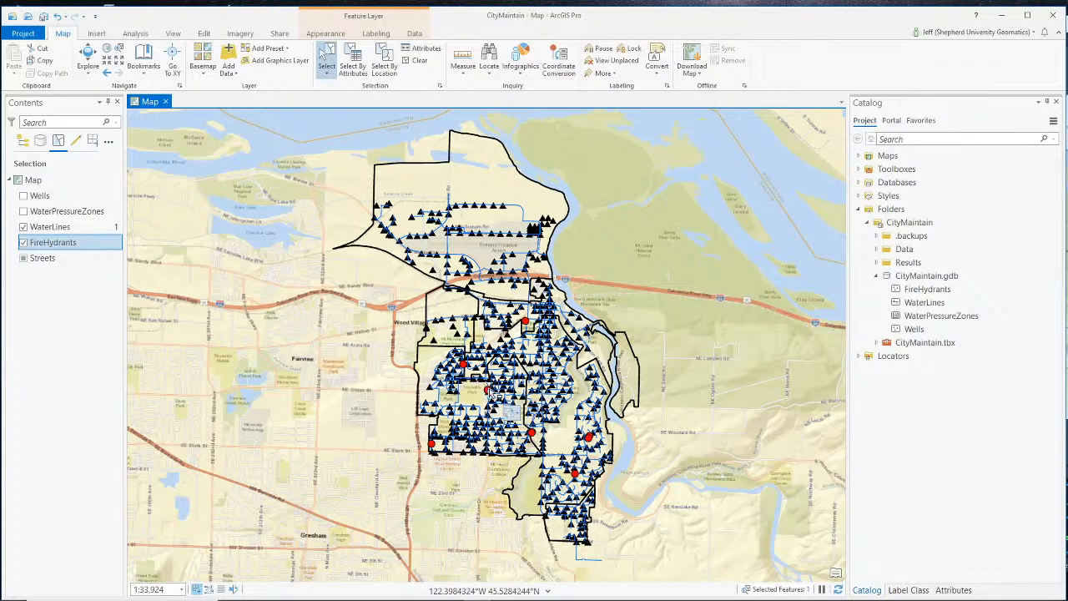
{"action": "left_click", "coordinate": [500, 180]}
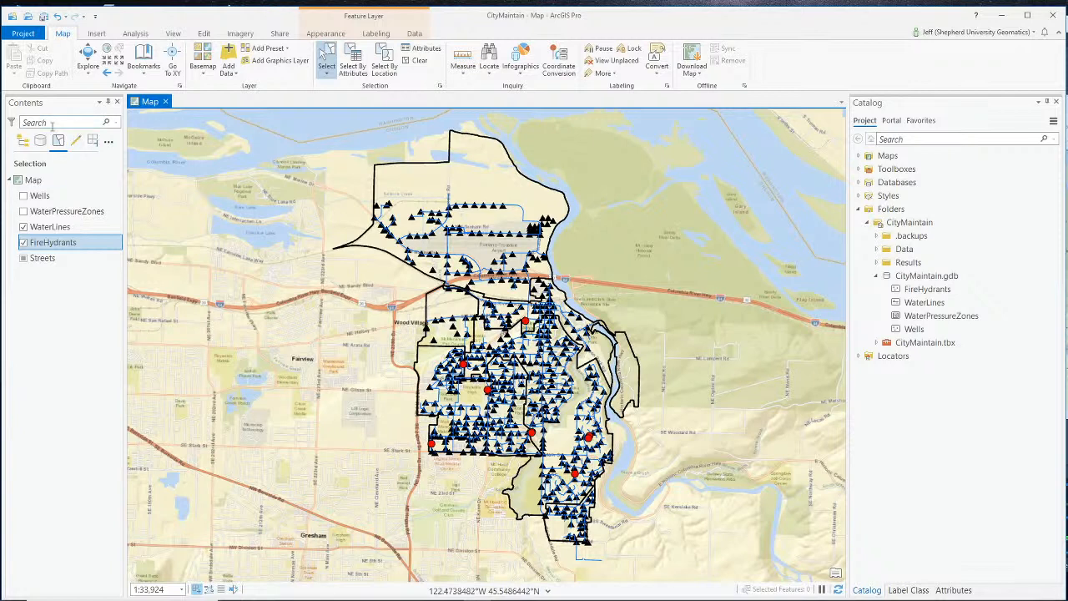
Step: Turn off editing for Wells, WaterPressureZones, WaterLines and FireHydrants, and return to the drawing order list
{"action": "left_click", "coordinate": [75, 143]}
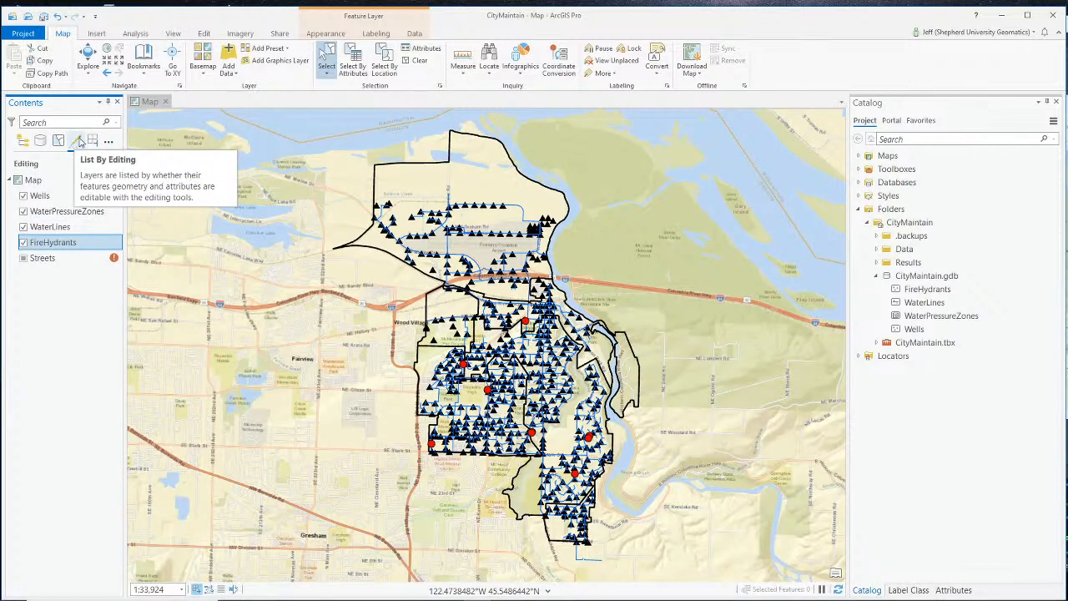
{"action": "left_click", "coordinate": [23, 211]}
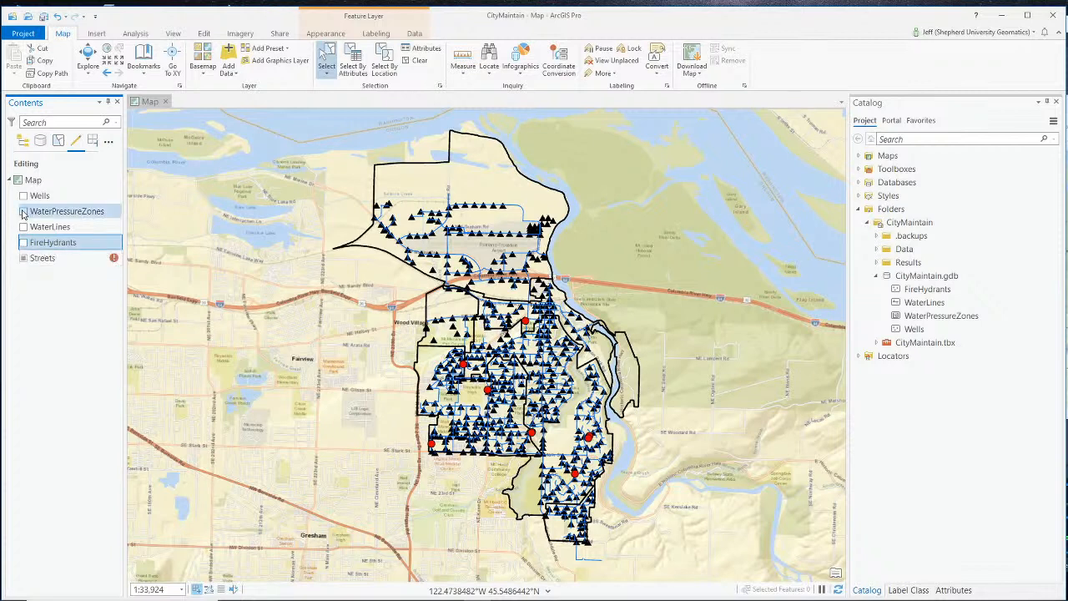
{"action": "left_click", "coordinate": [22, 141]}
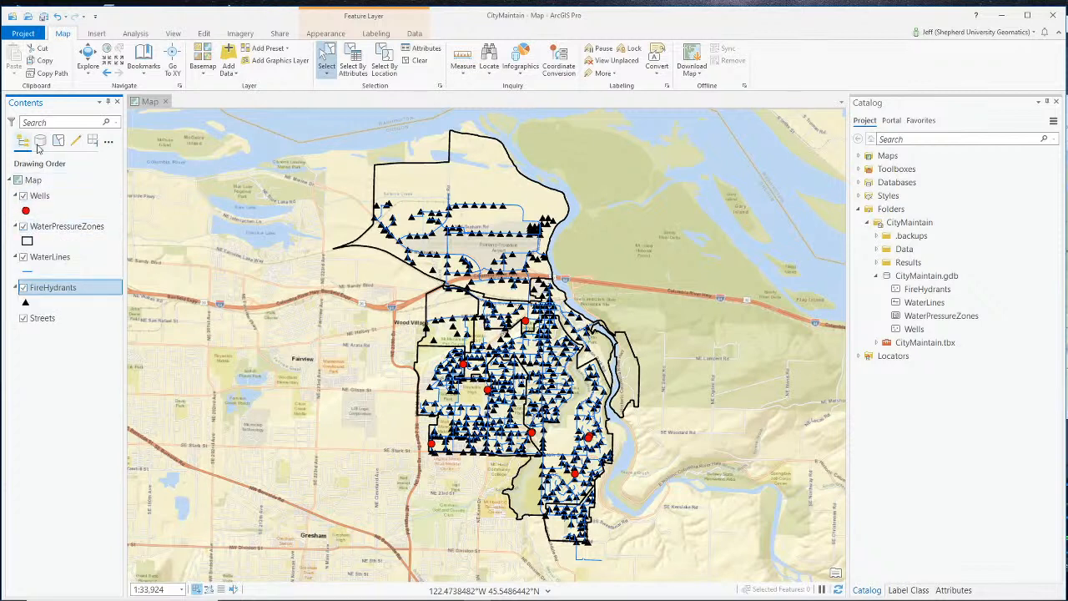
Step: Toggle the visibility of the Wells layer, and compare how the layers are listed by selection and by editing
{"action": "left_click", "coordinate": [23, 196]}
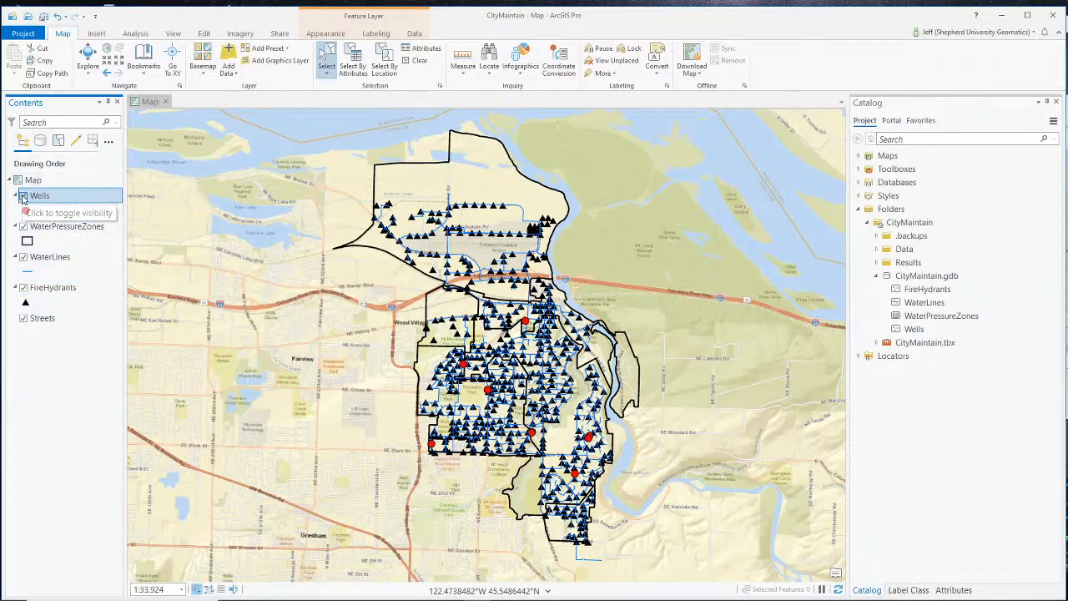
{"action": "left_click", "coordinate": [24, 196]}
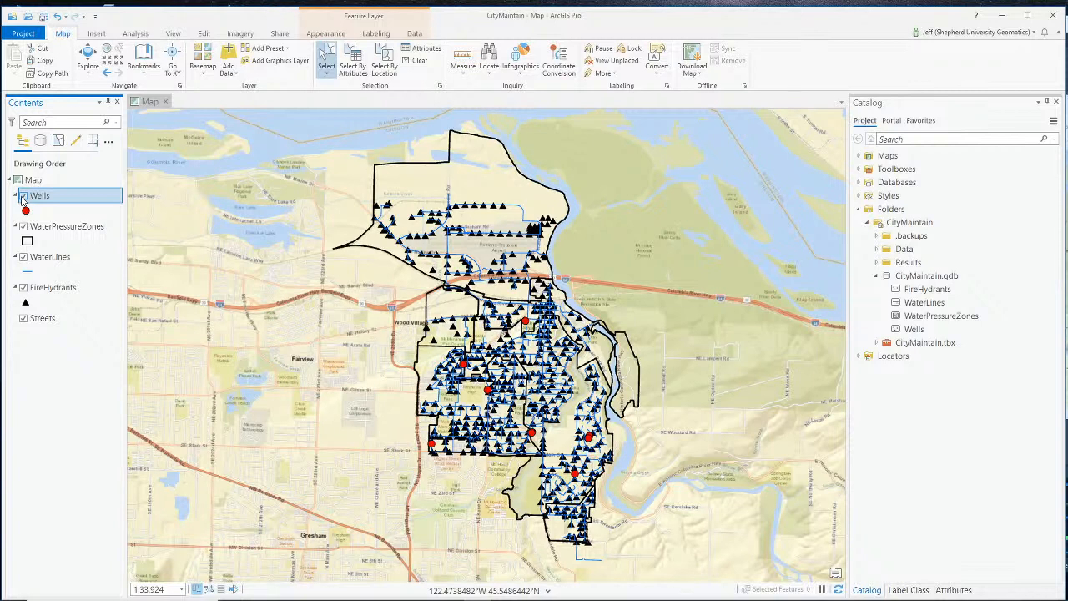
{"action": "left_click", "coordinate": [58, 143]}
{"action": "left_click", "coordinate": [74, 143]}
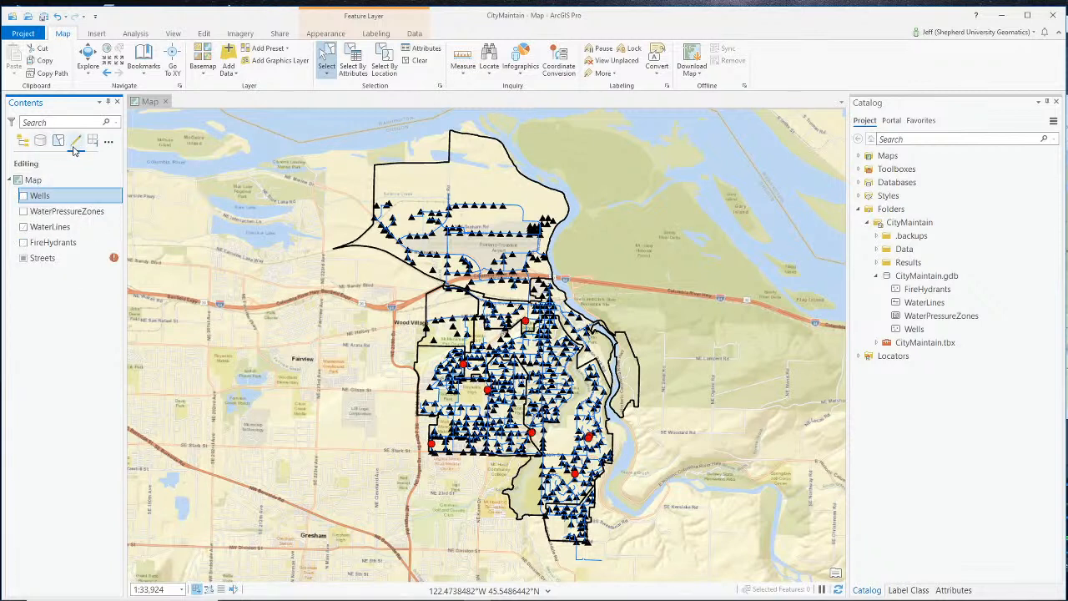
{"action": "left_click", "coordinate": [58, 147]}
{"action": "left_click", "coordinate": [74, 144]}
{"action": "left_click", "coordinate": [58, 145]}
{"action": "left_click", "coordinate": [74, 143]}
{"action": "key", "text": "alt+Tab"}
{"action": "scroll", "coordinate": [723, 526], "scroll_direction": "up", "scroll_amount": 3}
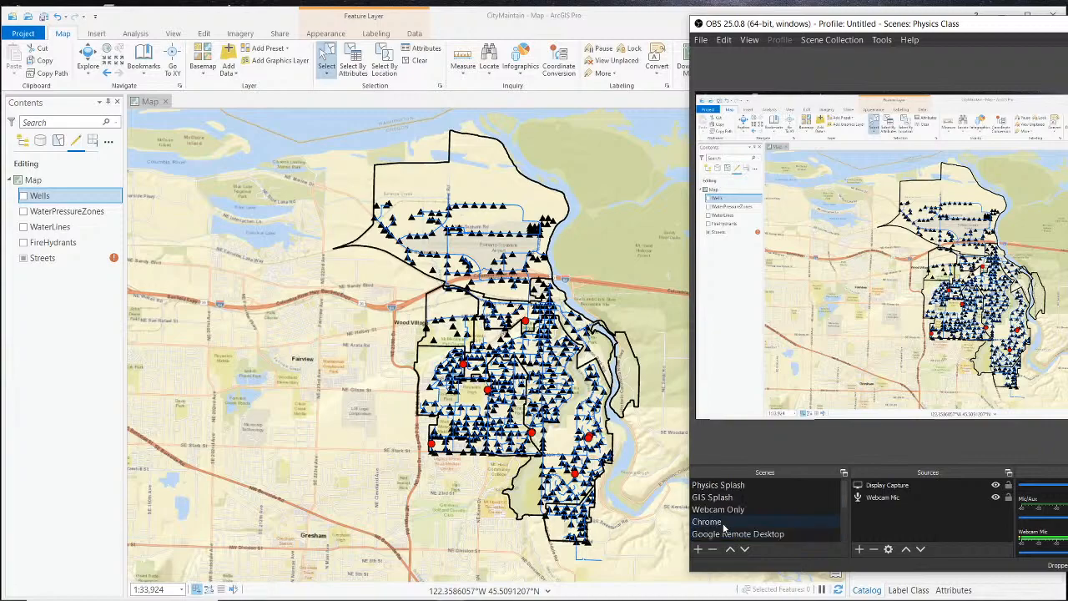
{"action": "left_click", "coordinate": [724, 509]}
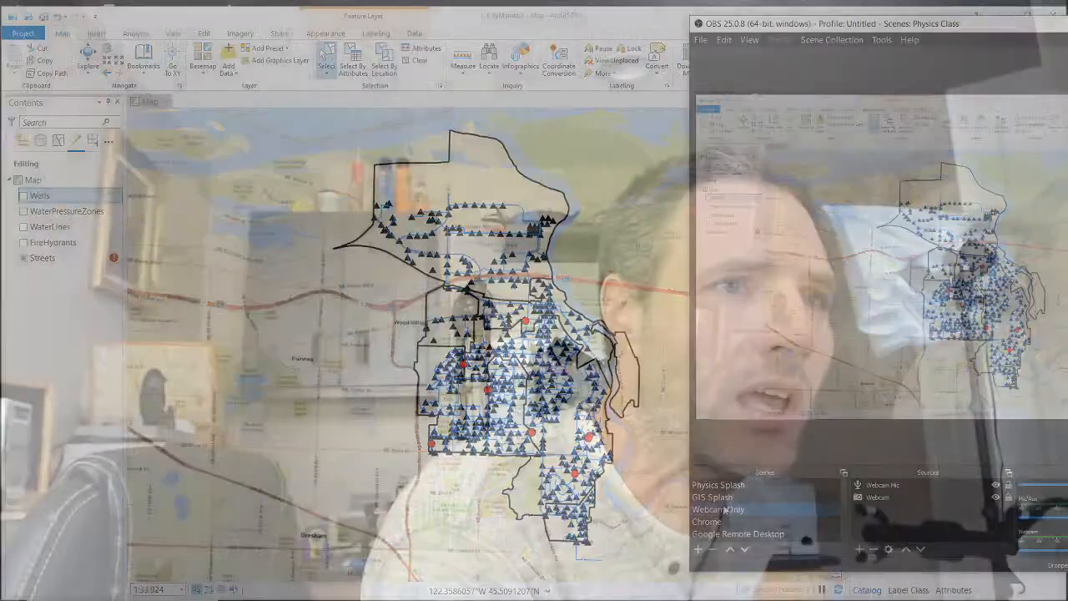
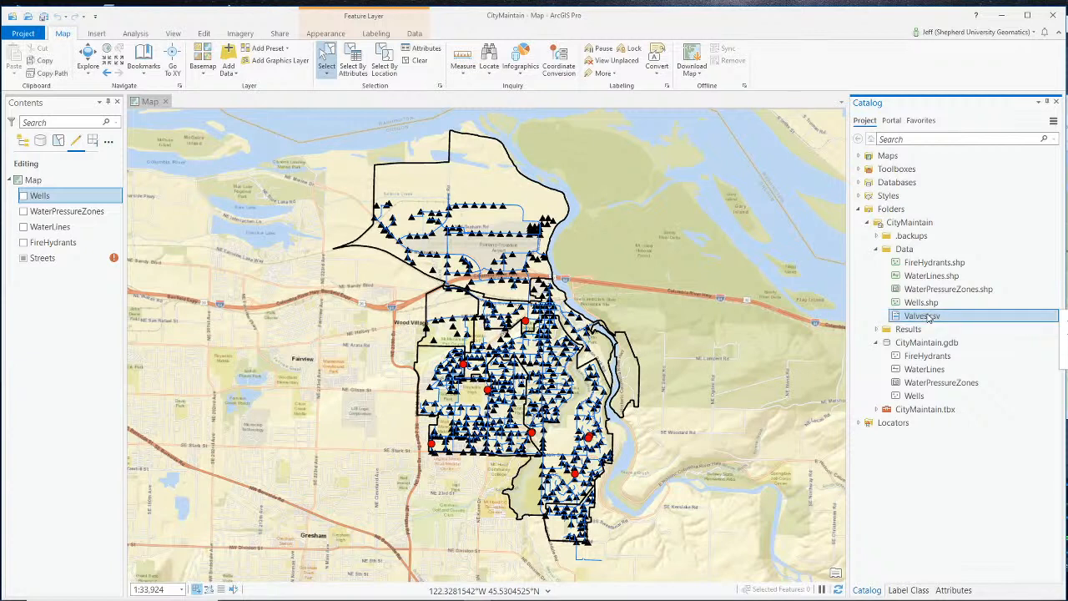
Step: Add Valves.csv from the Data folder to the map as a standalone table and open its attribute table
{"action": "left_click", "coordinate": [961, 322]}
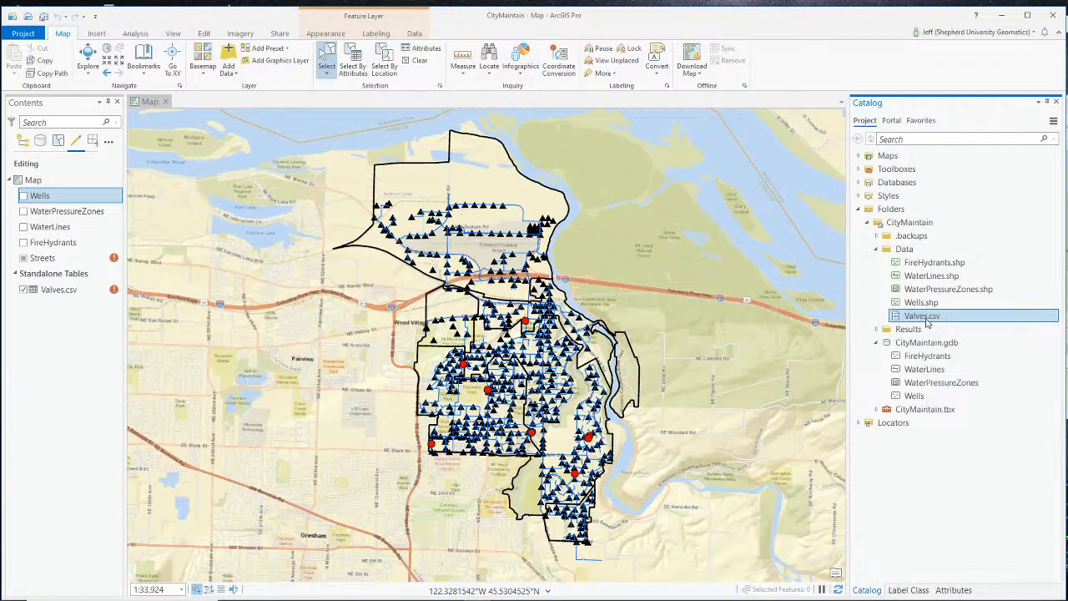
{"action": "left_click", "coordinate": [84, 294]}
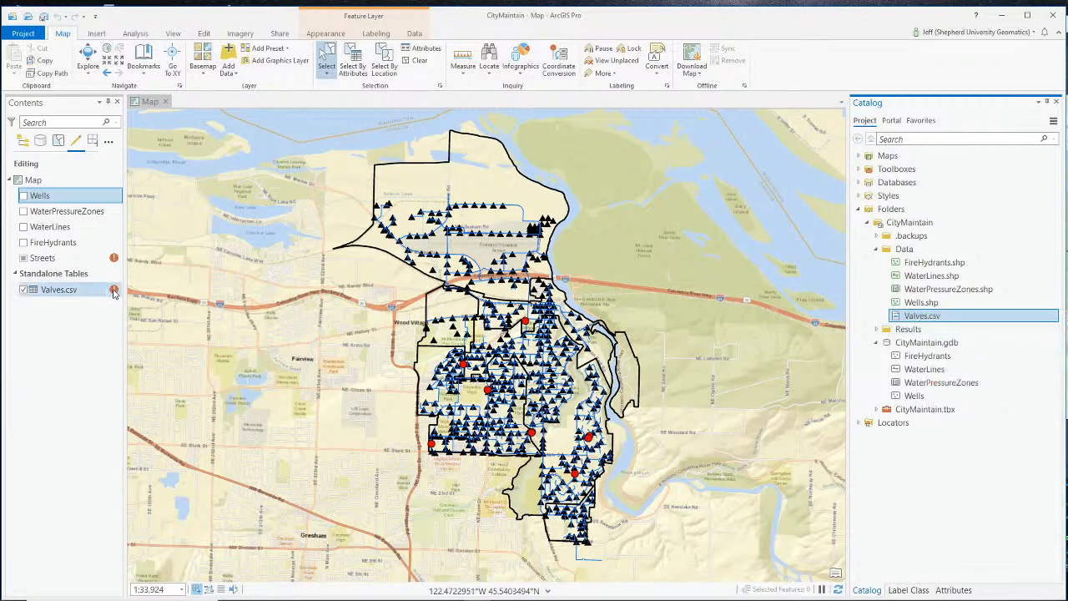
{"action": "double_click", "coordinate": [71, 290]}
{"action": "left_click", "coordinate": [641, 403]}
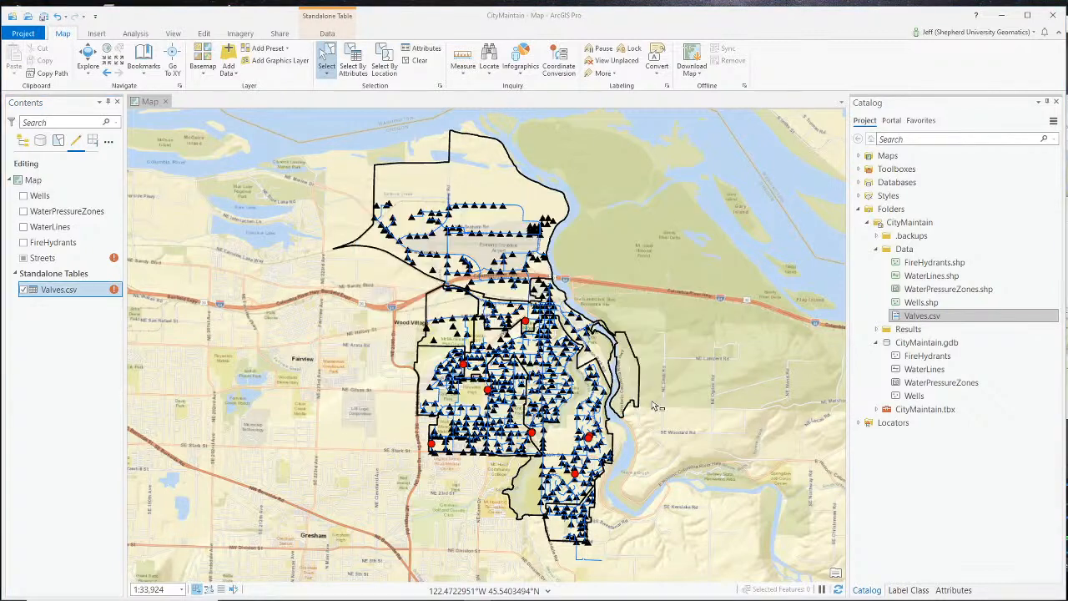
{"action": "right_click", "coordinate": [49, 291]}
{"action": "left_click", "coordinate": [93, 317]}
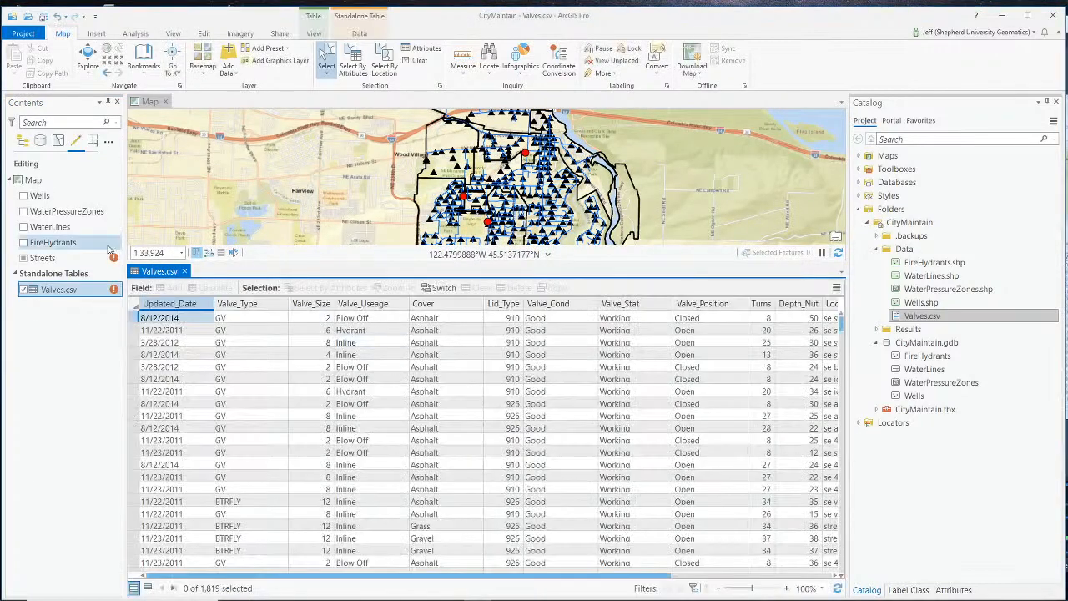
{"action": "left_click", "coordinate": [23, 290]}
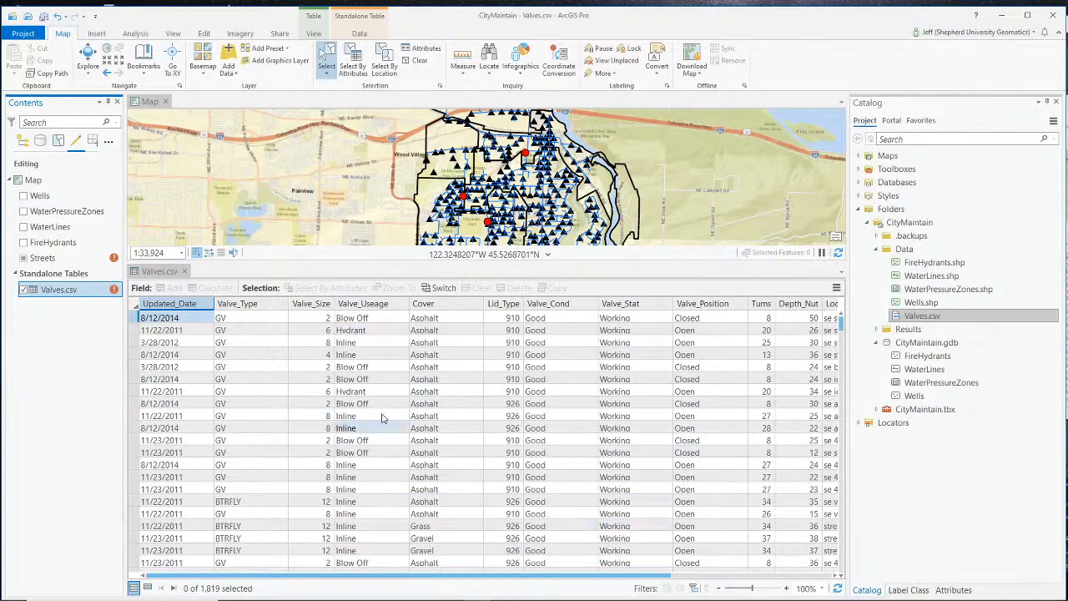
Step: Review the valve type, size and usage fields of Valves.csv and its POINT_X and POINT_Y coordinate columns
{"action": "mouse_move", "coordinate": [242, 310]}
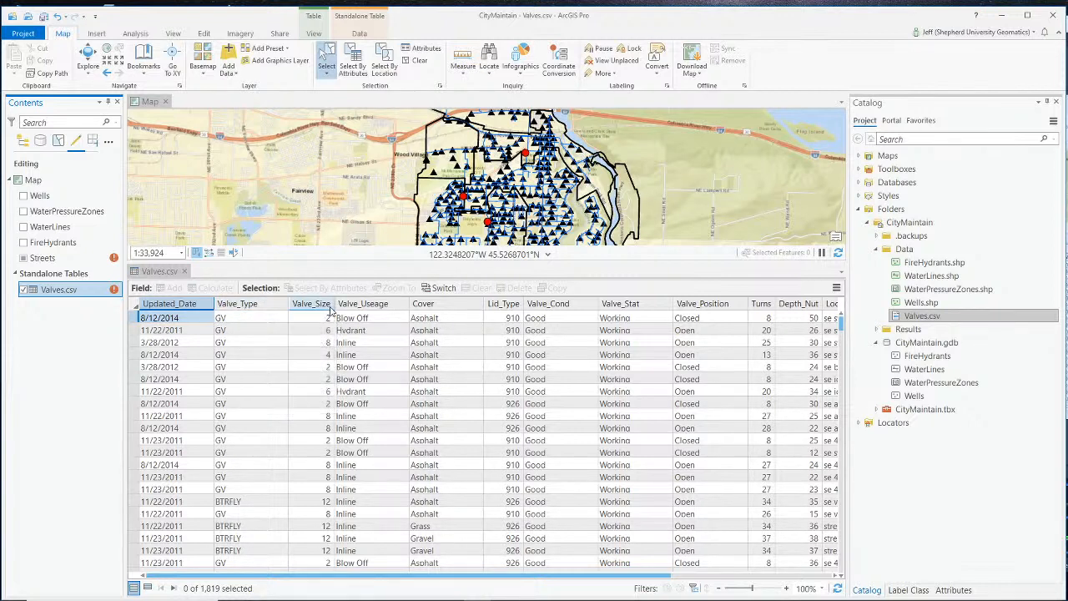
{"action": "mouse_move", "coordinate": [385, 312]}
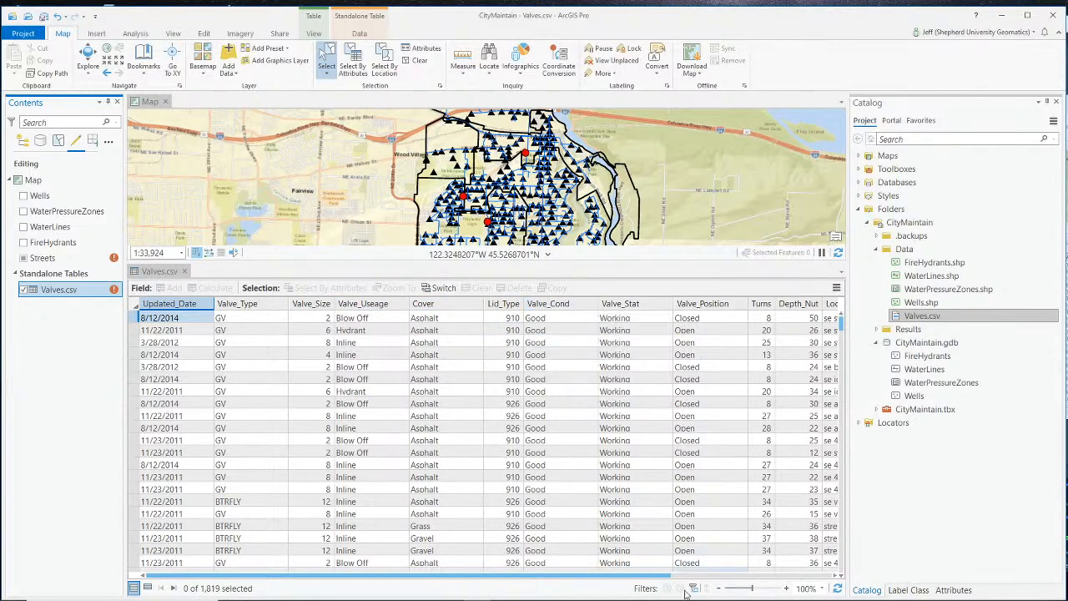
{"action": "left_click_drag", "start_coordinate": [643, 579], "coordinate": [855, 580]}
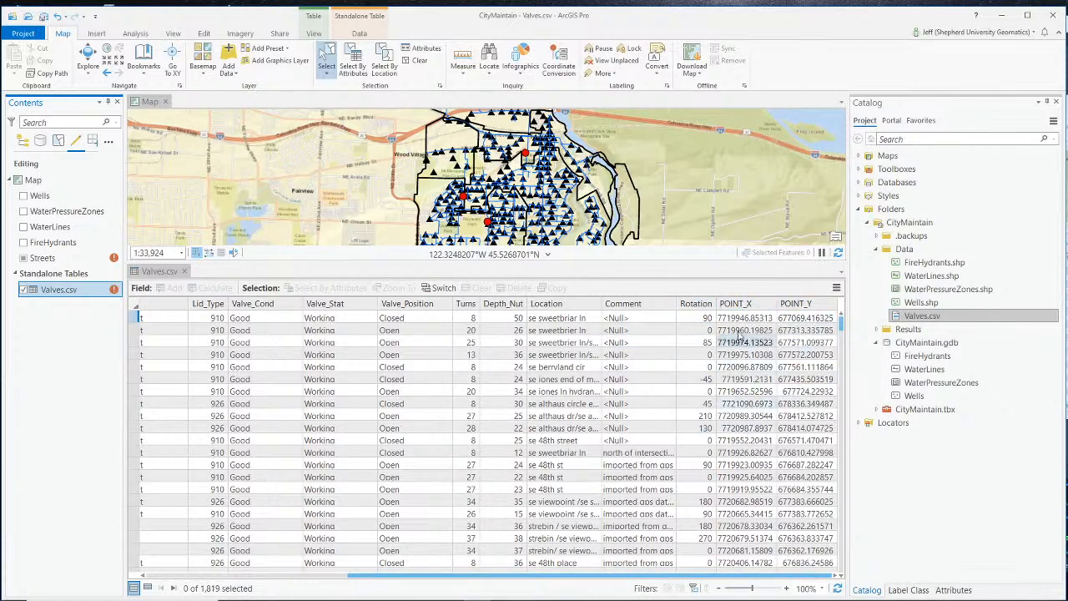
{"action": "left_click", "coordinate": [738, 304]}
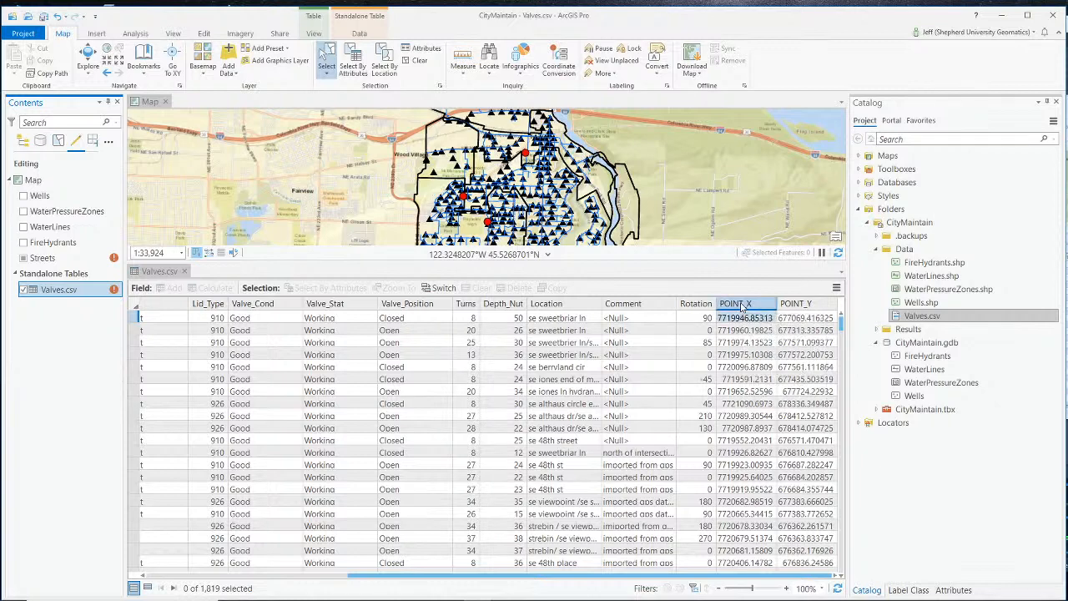
{"action": "left_click", "coordinate": [806, 306]}
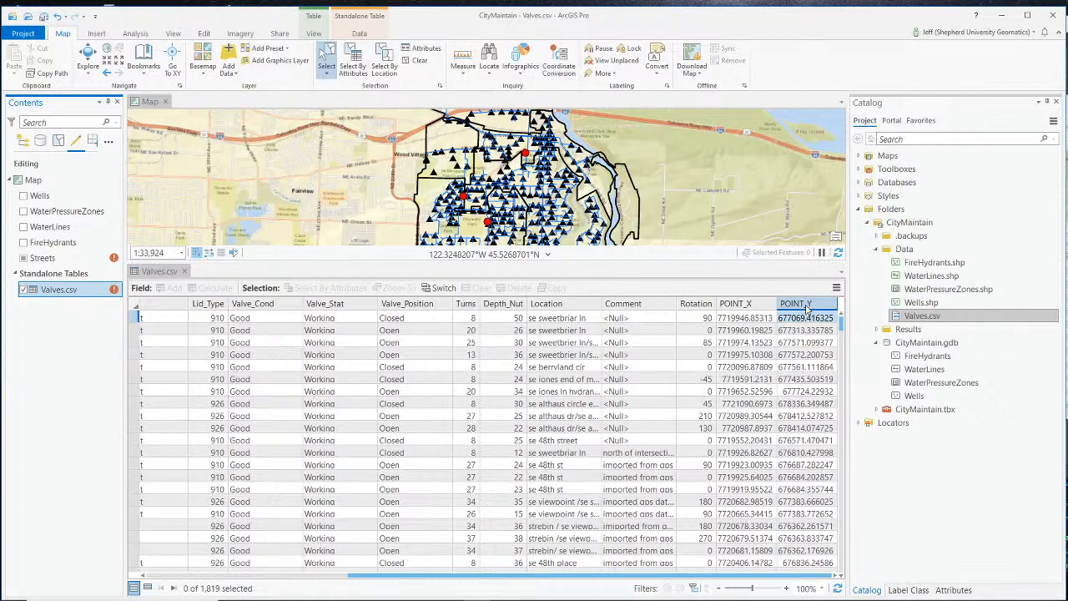
Step: Examine the spatial reference in the Wells layer's source properties, enlarging the dialog enough to read the full projected coordinate system name
{"action": "right_click", "coordinate": [37, 197]}
{"action": "left_click", "coordinate": [24, 141]}
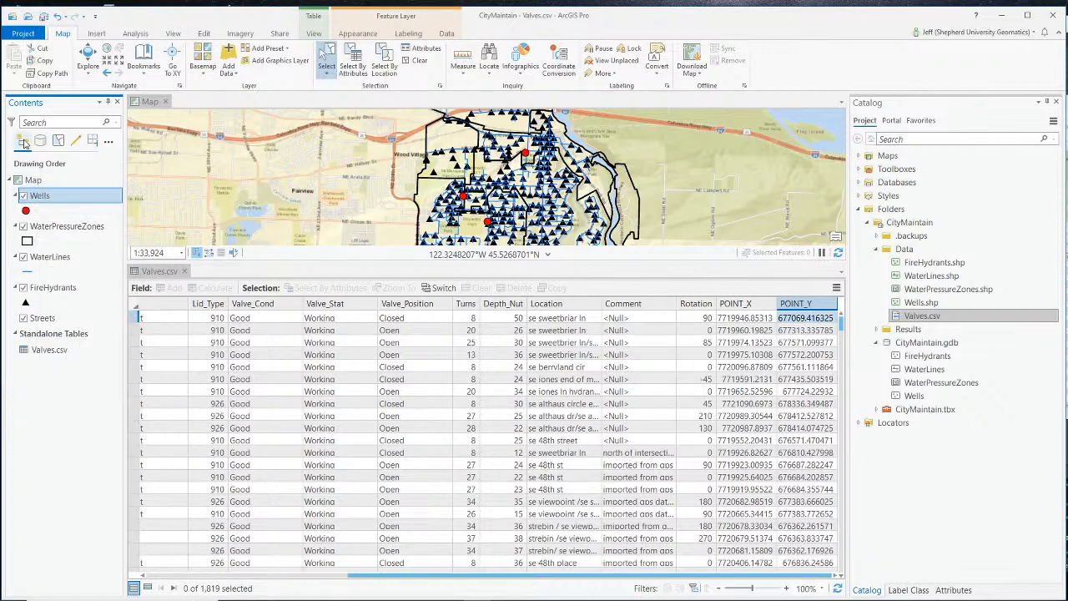
{"action": "right_click", "coordinate": [43, 200]}
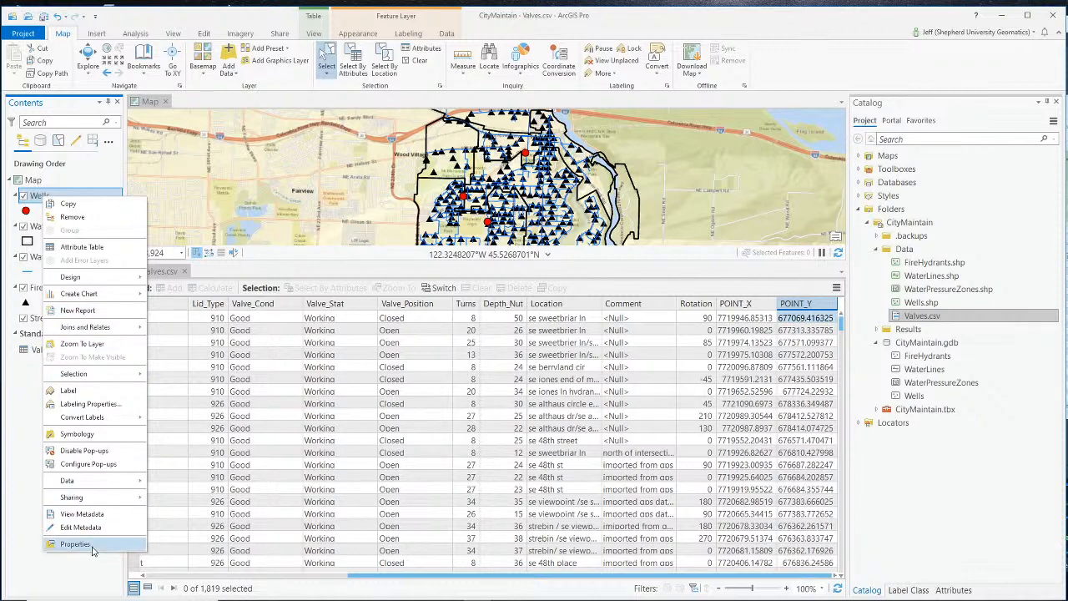
{"action": "left_click", "coordinate": [76, 544]}
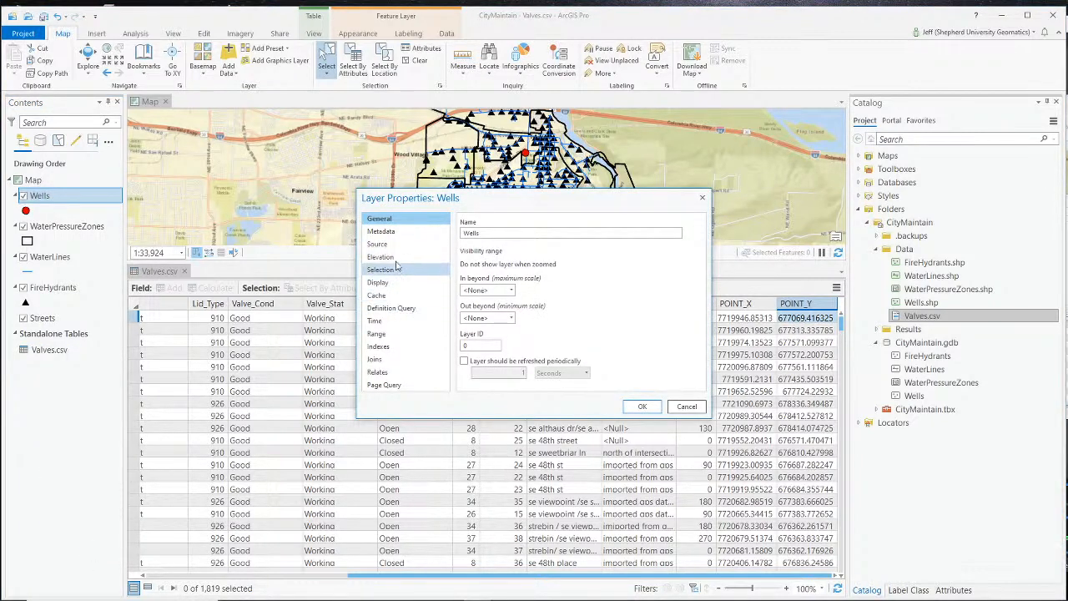
{"action": "left_click", "coordinate": [377, 244]}
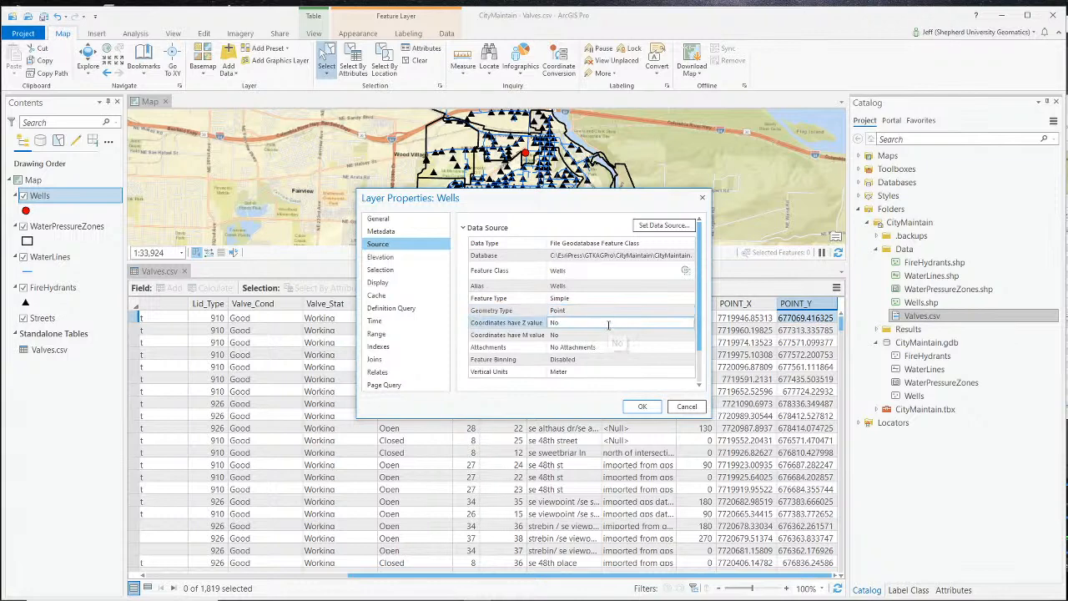
{"action": "scroll", "coordinate": [608, 324], "scroll_direction": "down", "scroll_amount": 2}
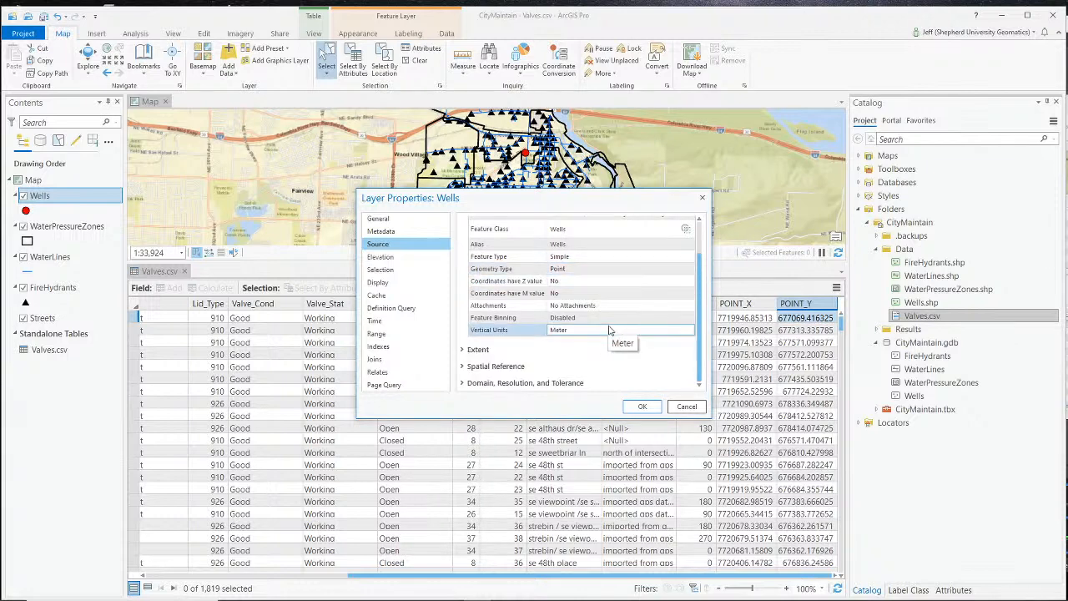
{"action": "left_click", "coordinate": [480, 367]}
{"action": "scroll", "coordinate": [584, 358], "scroll_direction": "down", "scroll_amount": 2}
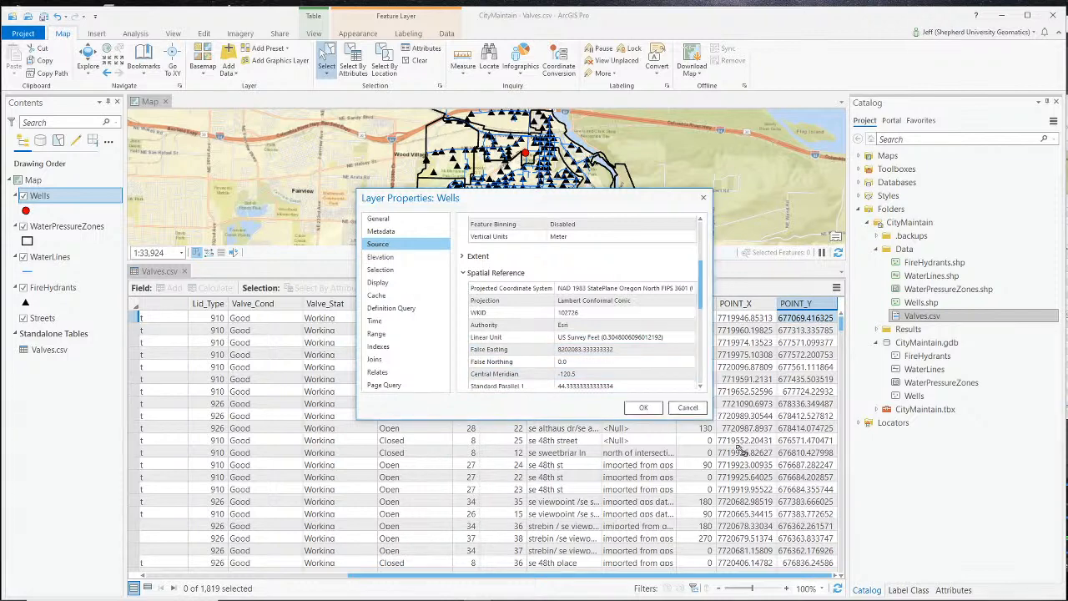
{"action": "left_click_drag", "start_coordinate": [708, 420], "coordinate": [802, 493]}
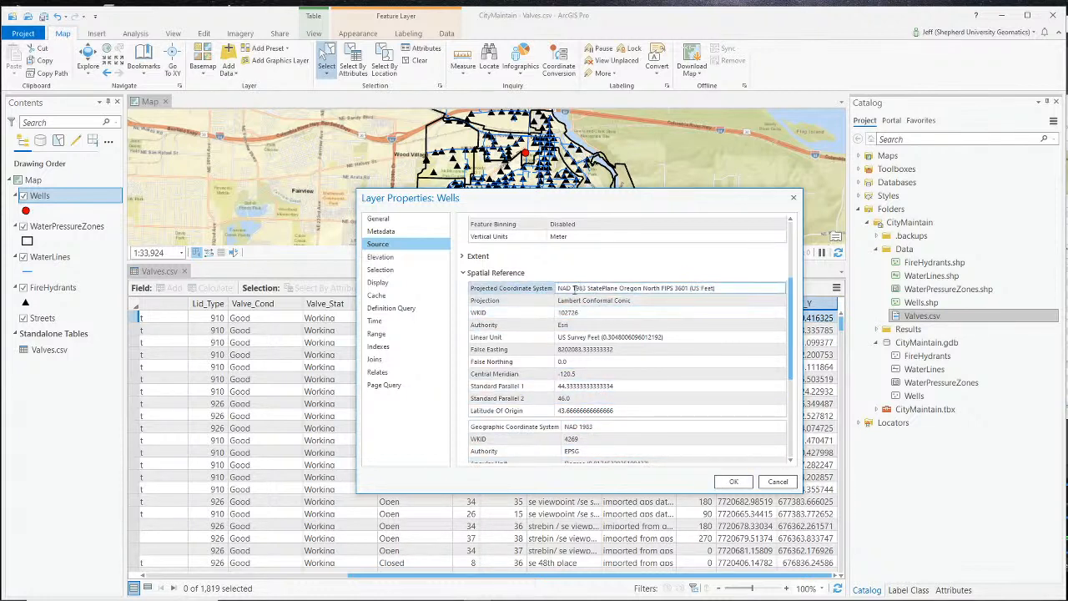
{"action": "left_click", "coordinate": [735, 482]}
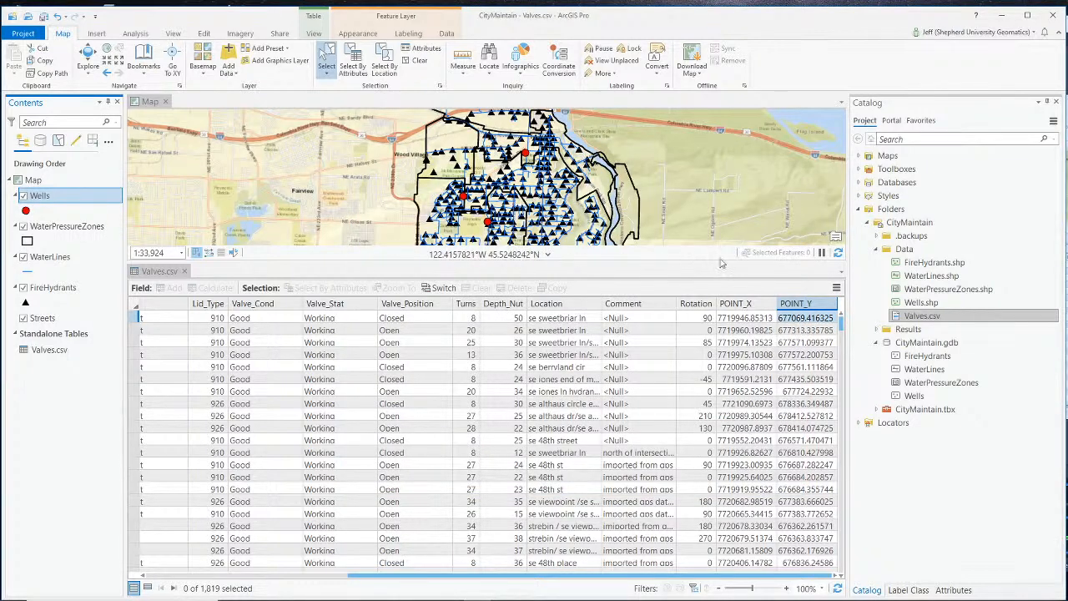
Step: Close the Valves.csv table and check the map's current XY coordinate system in the map properties without changing it
{"action": "left_click", "coordinate": [184, 272]}
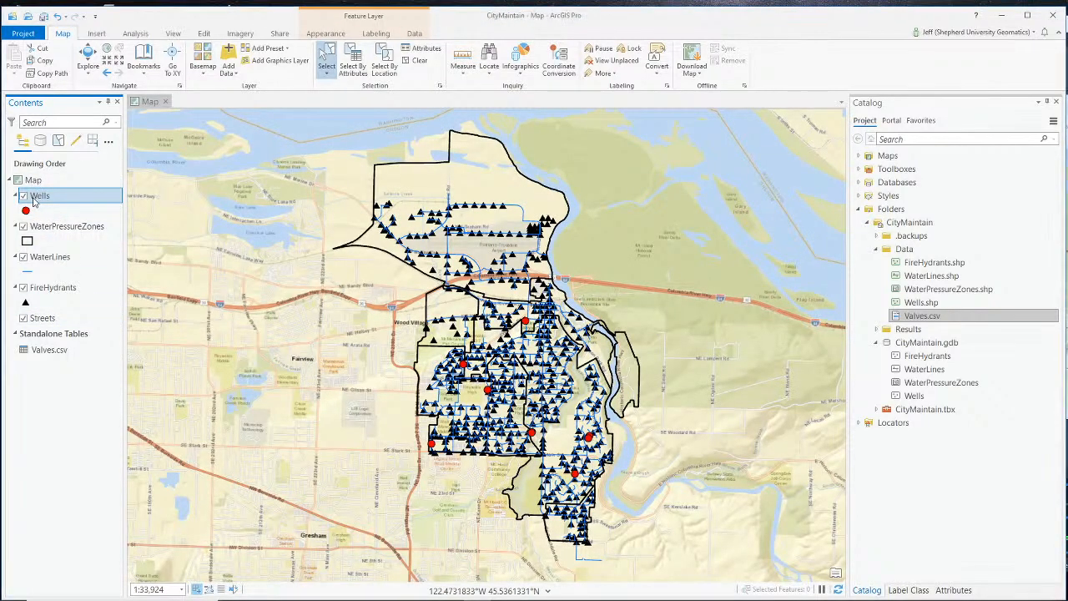
{"action": "left_click", "coordinate": [54, 181]}
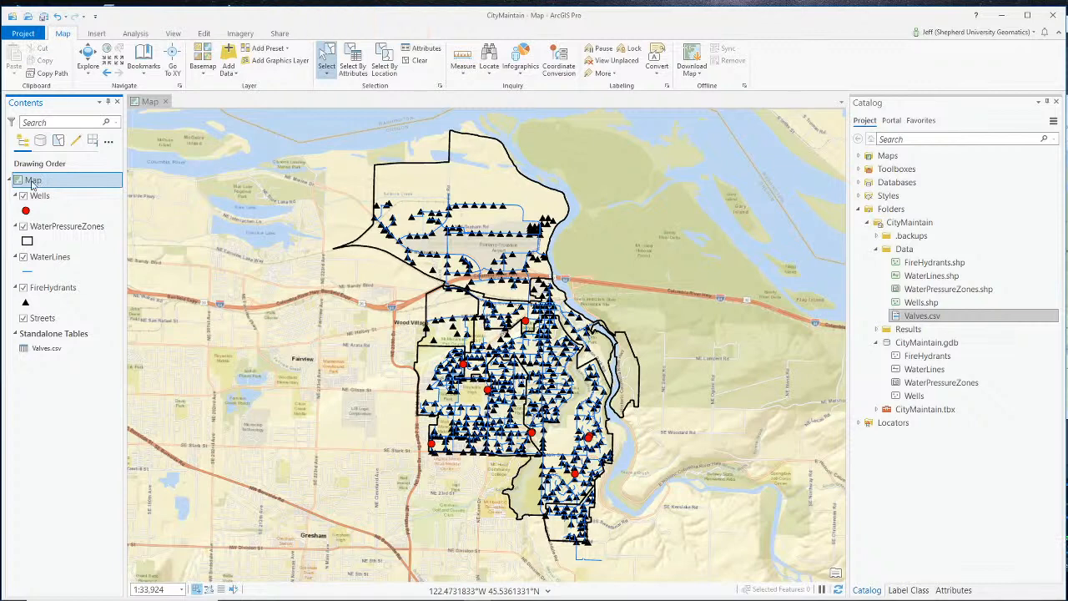
{"action": "right_click", "coordinate": [32, 182]}
{"action": "left_click", "coordinate": [65, 381]}
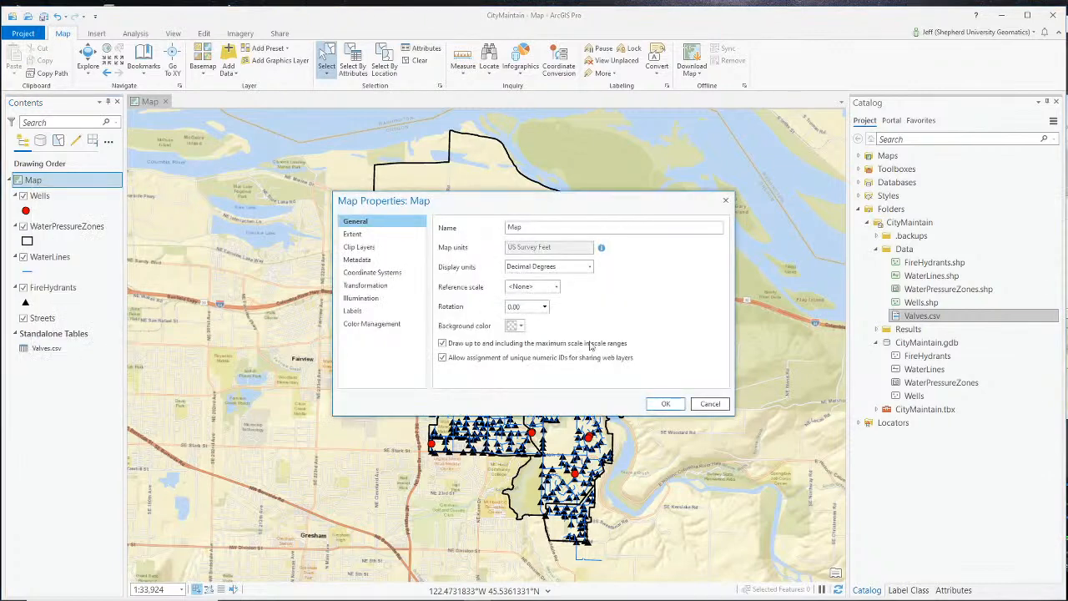
{"action": "left_click", "coordinate": [367, 272]}
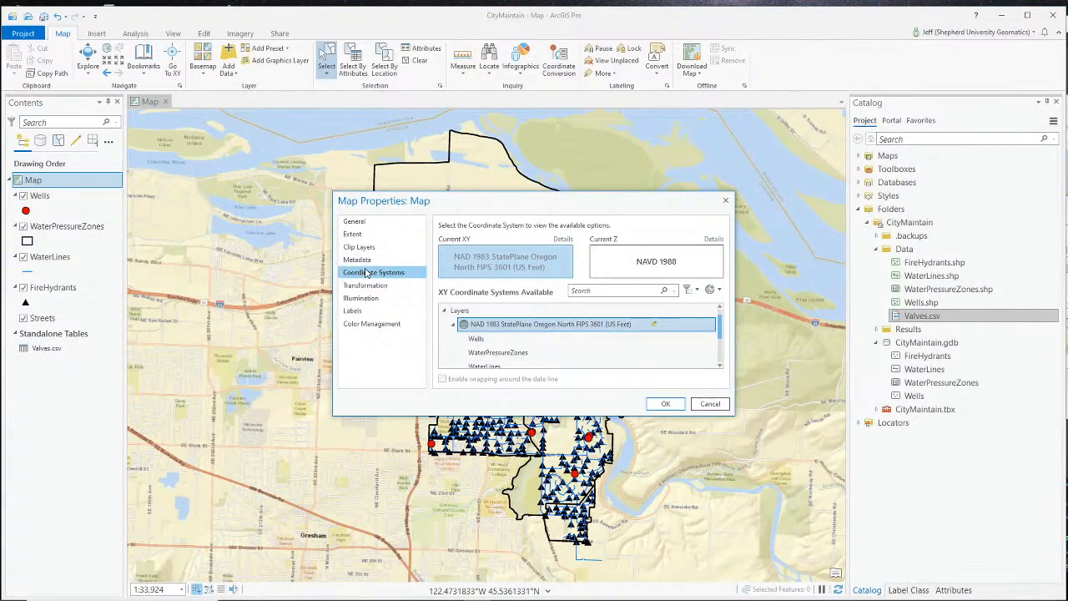
{"action": "left_click", "coordinate": [492, 276]}
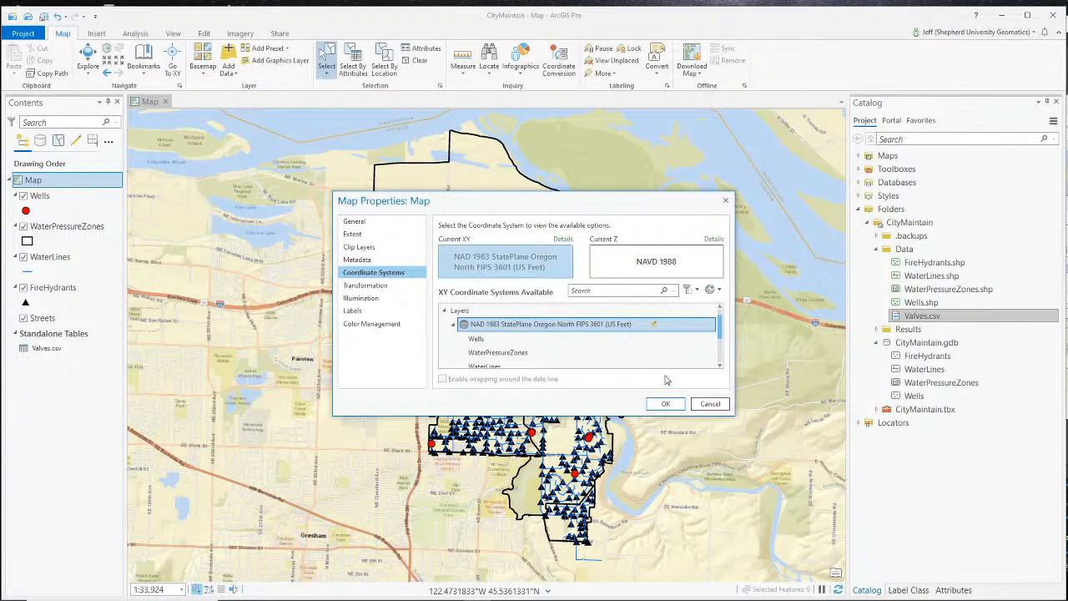
{"action": "left_click", "coordinate": [708, 405]}
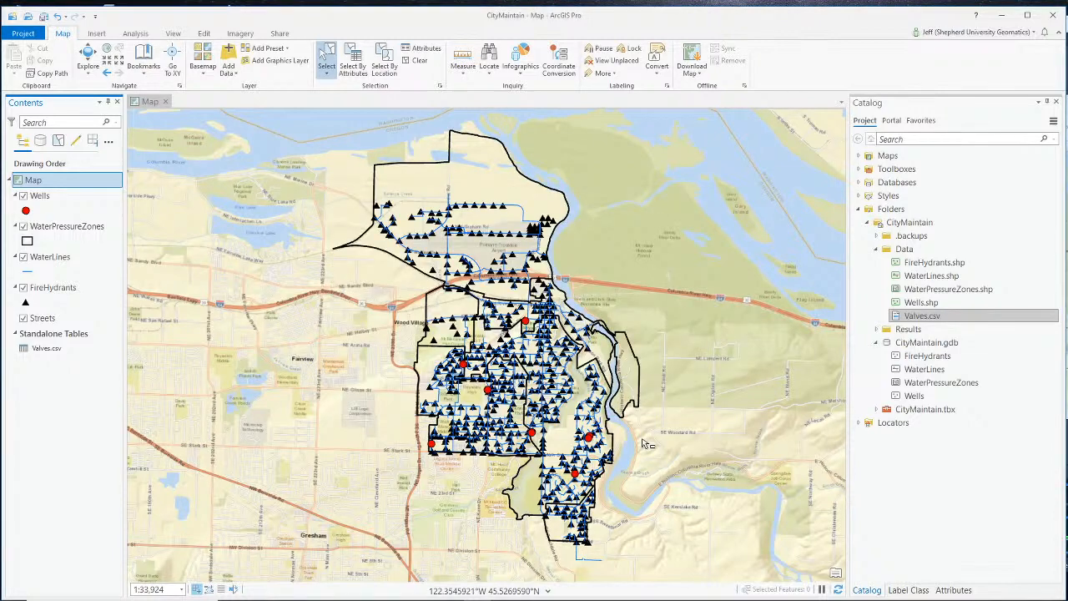
Step: Set the map display units to US Feet and reopen the Valves.csv table at its POINT_X and POINT_Y columns
{"action": "left_click", "coordinate": [547, 591]}
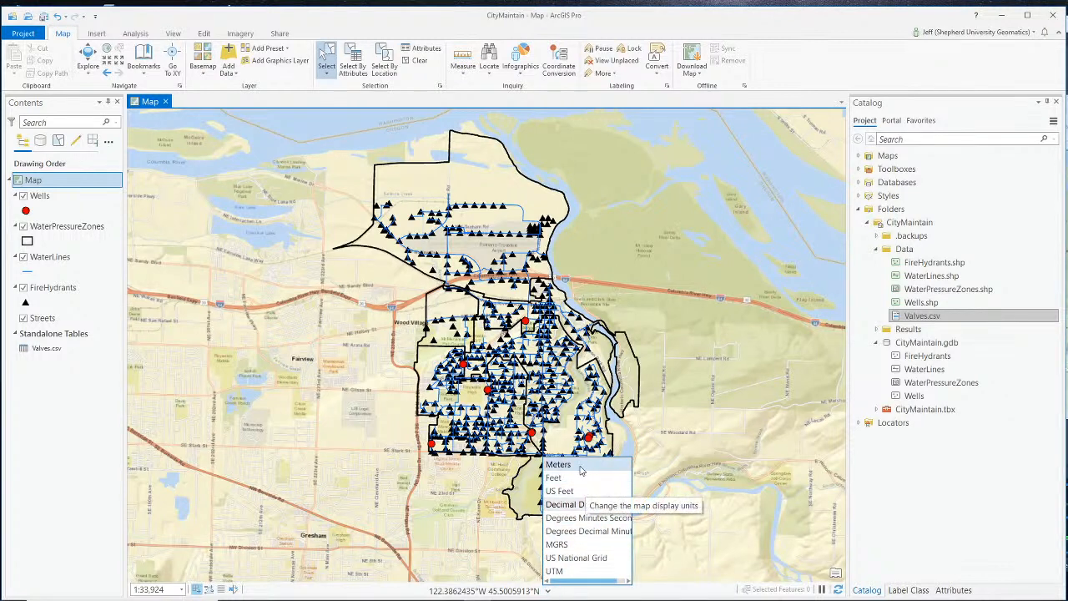
{"action": "left_click", "coordinate": [585, 492]}
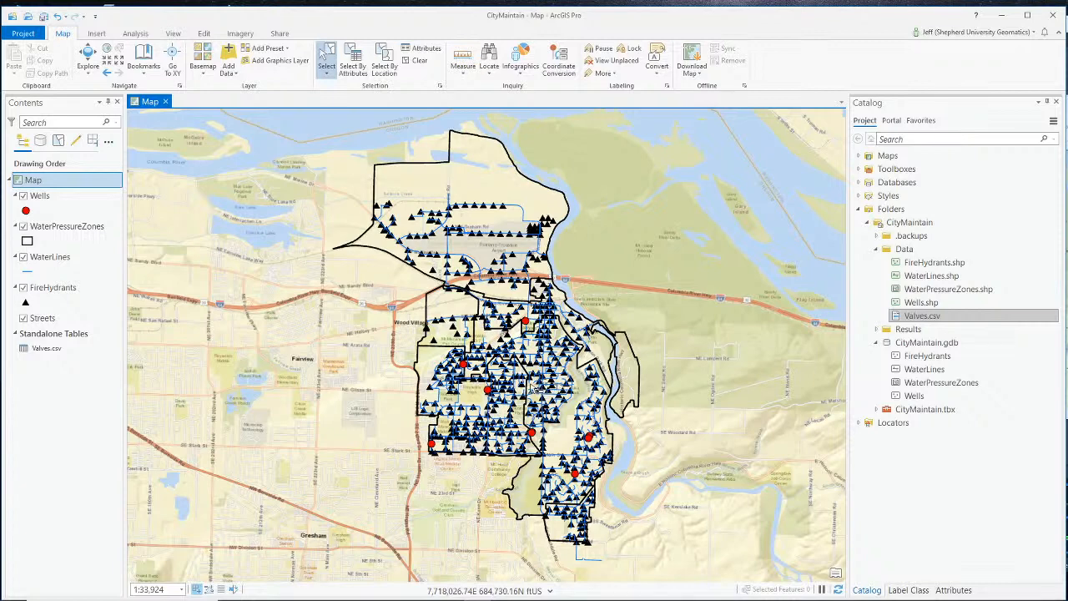
{"action": "right_click", "coordinate": [46, 348]}
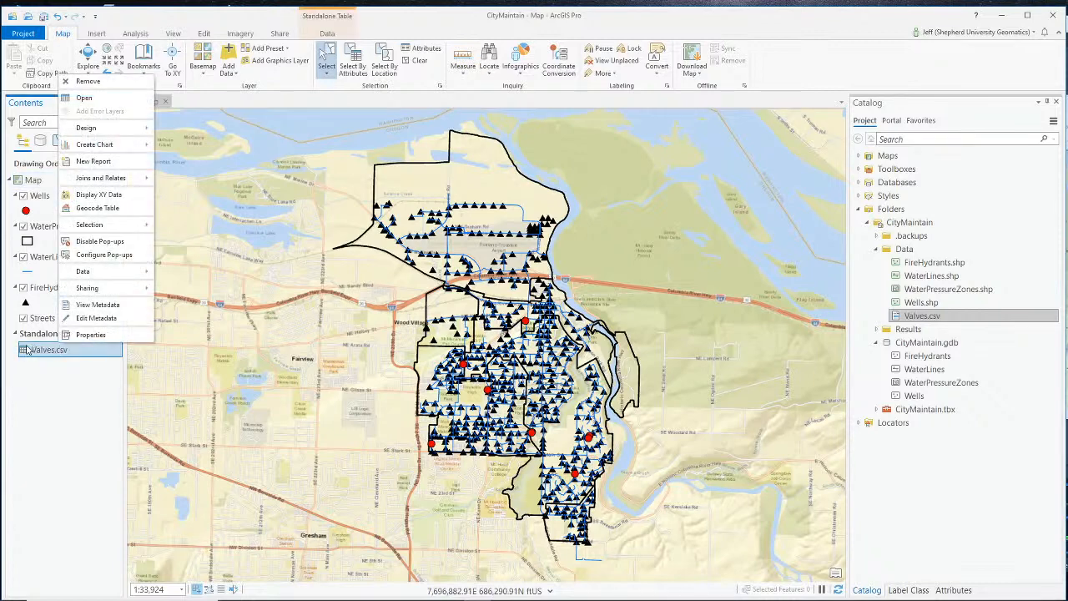
{"action": "left_click", "coordinate": [85, 98]}
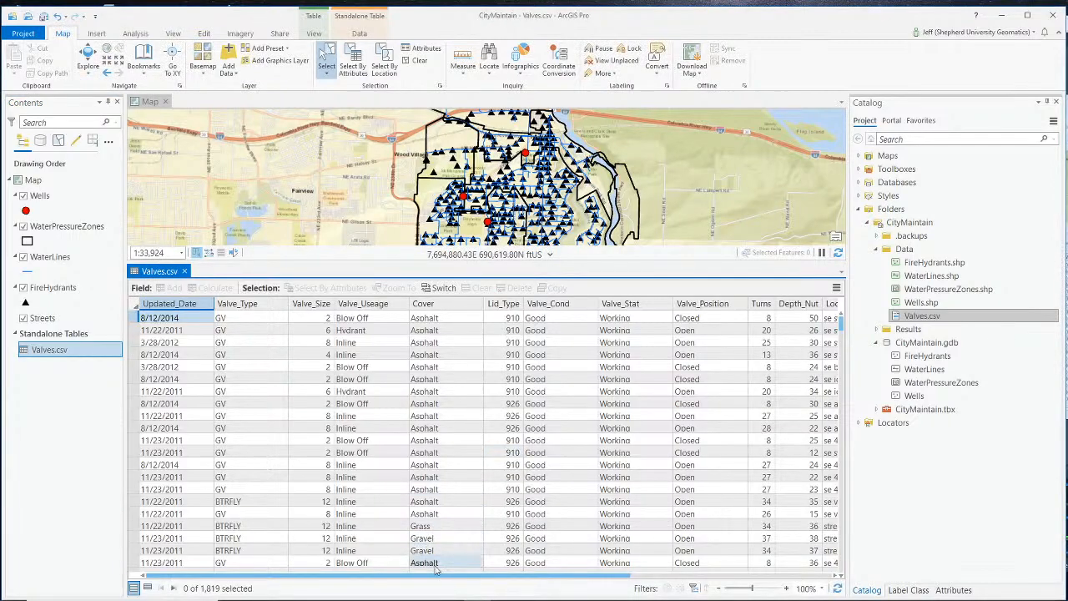
{"action": "left_click_drag", "start_coordinate": [443, 575], "coordinate": [797, 588]}
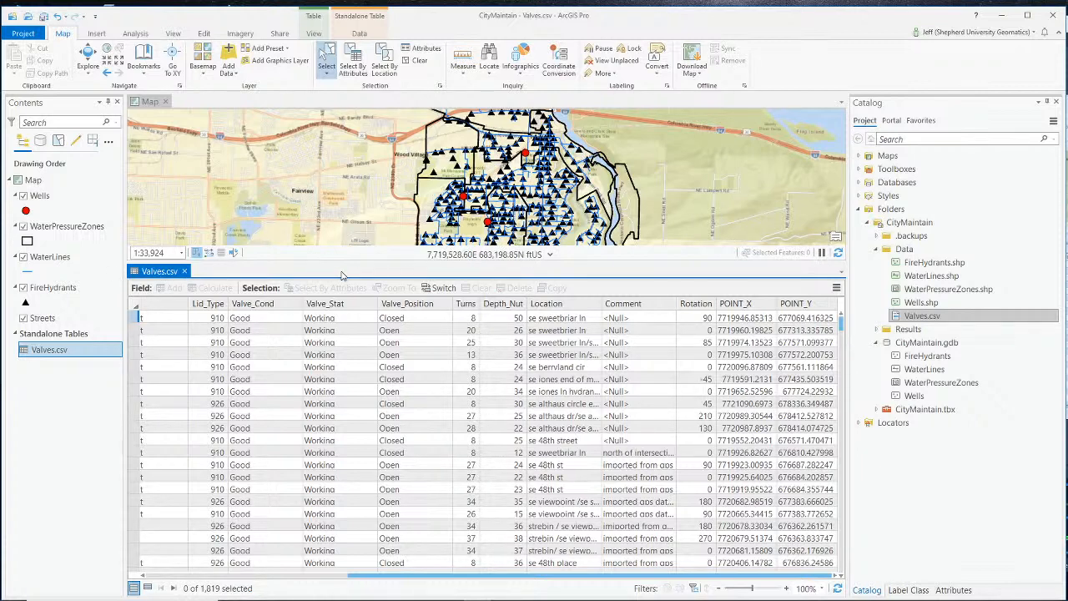
{"action": "key", "text": "alt+Tab"}
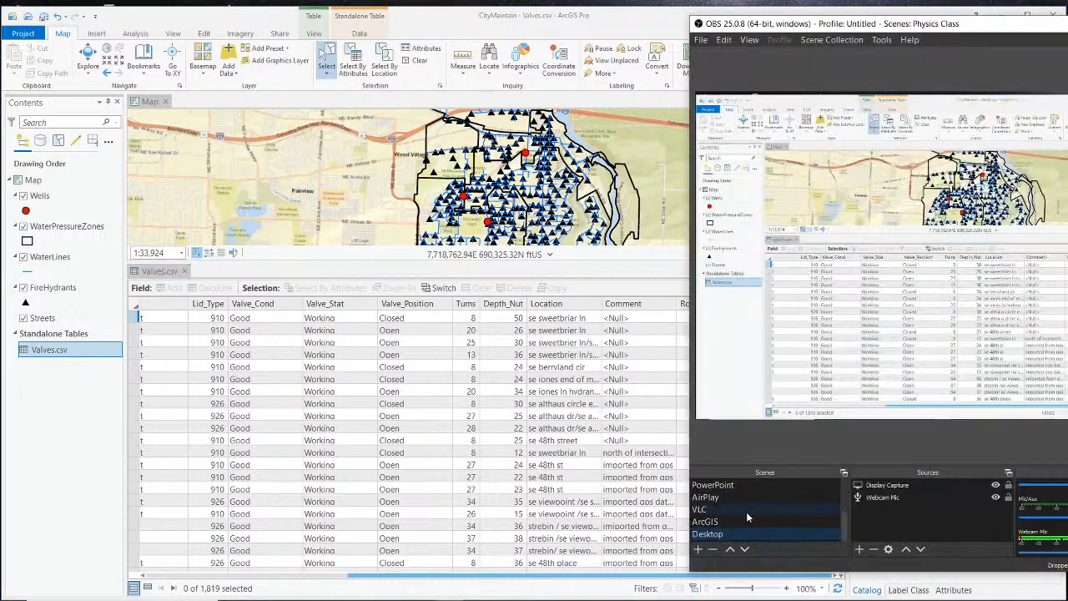
{"action": "left_click", "coordinate": [609, 191]}
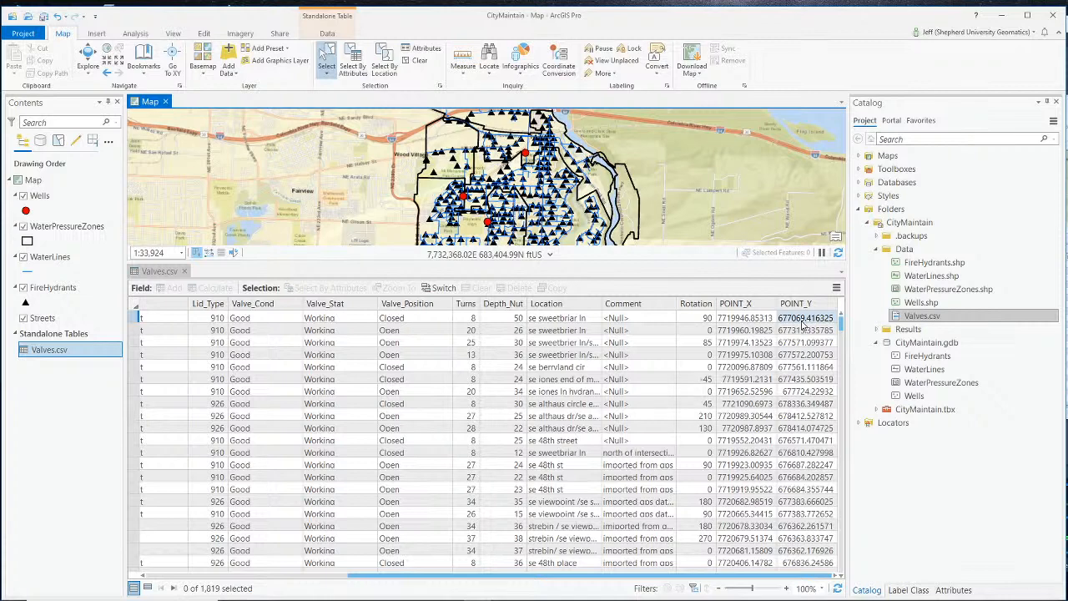
Step: Search the geoprocessing tools for XY and open the XY Table To Point tool
{"action": "left_click", "coordinate": [136, 34]}
{"action": "left_click", "coordinate": [131, 63]}
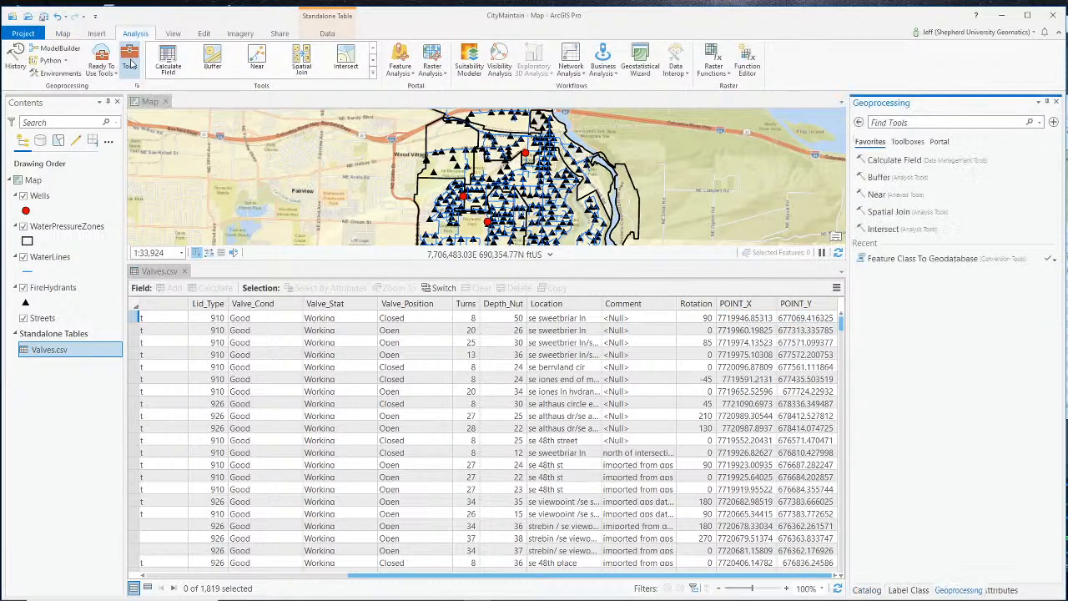
{"action": "left_click", "coordinate": [973, 121]}
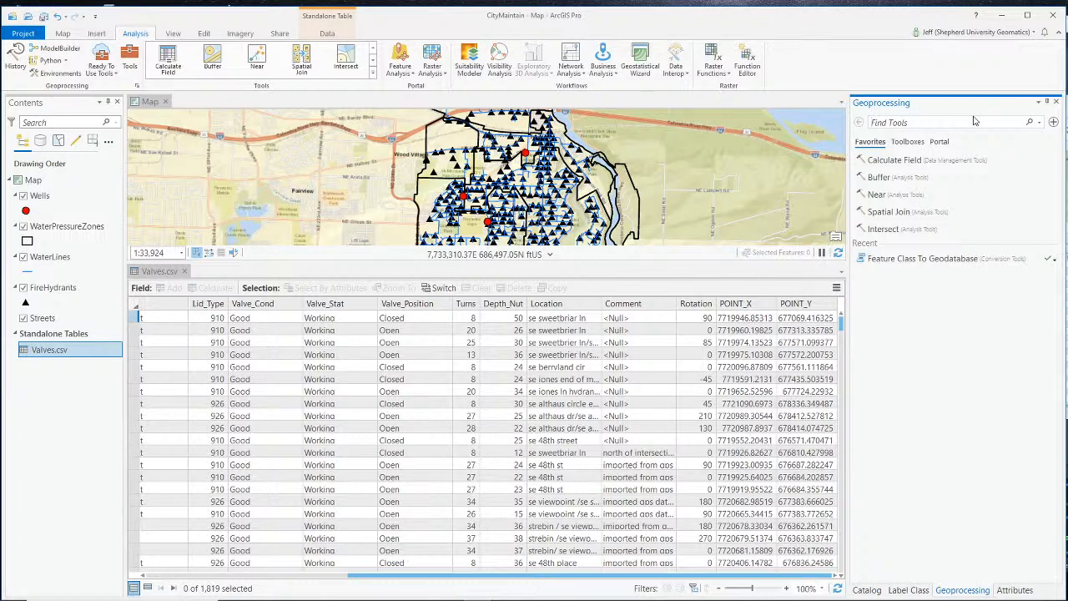
{"action": "type", "text": "XY"}
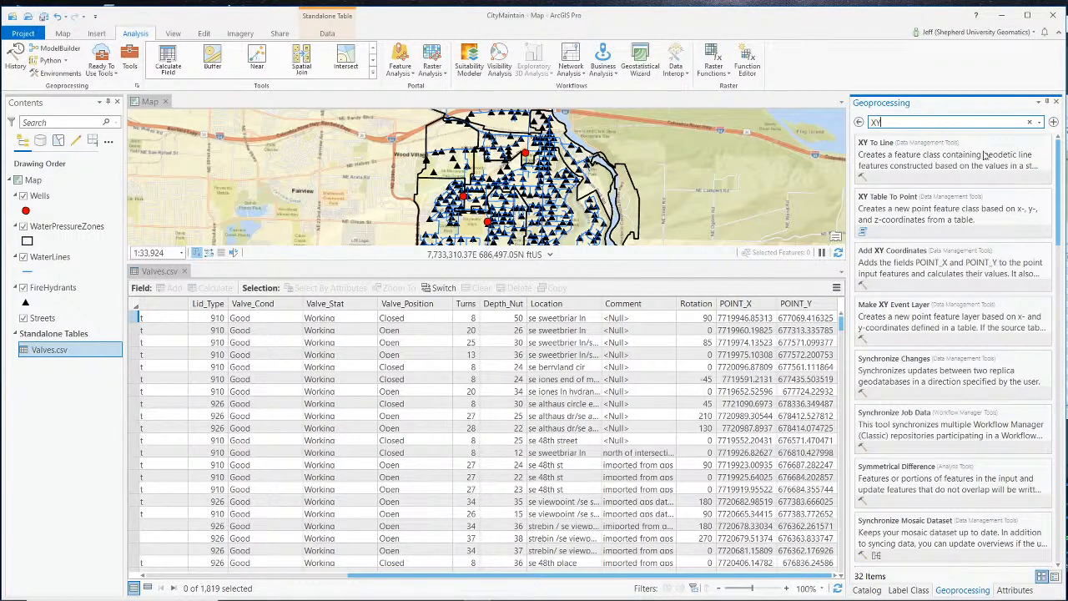
{"action": "left_click", "coordinate": [916, 208]}
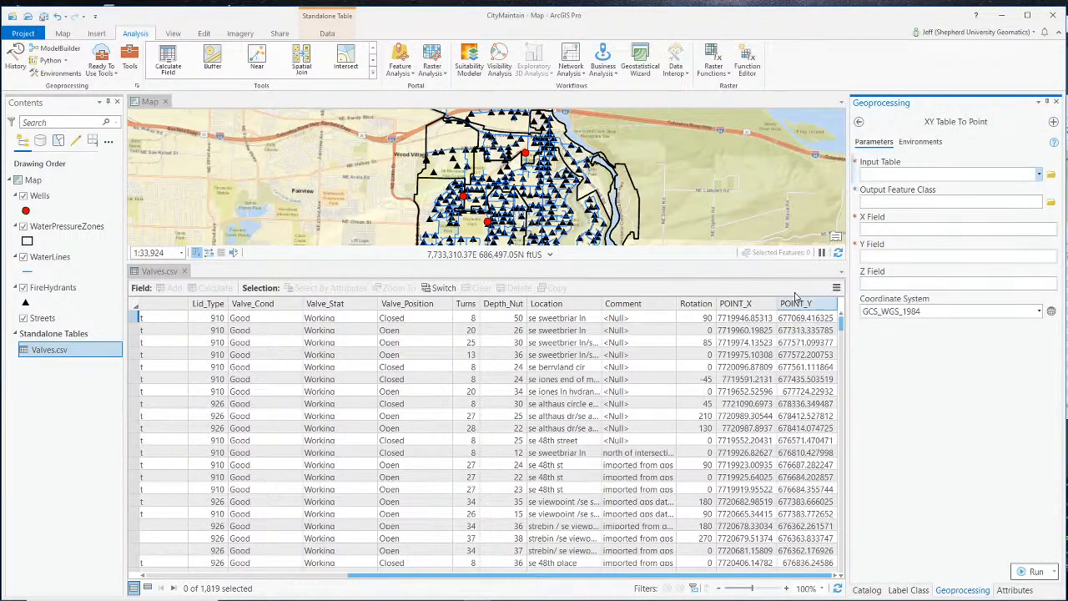
Step: Choose Valves.csv as the input table and shorten the output feature class name to Valves
{"action": "left_click", "coordinate": [1040, 175]}
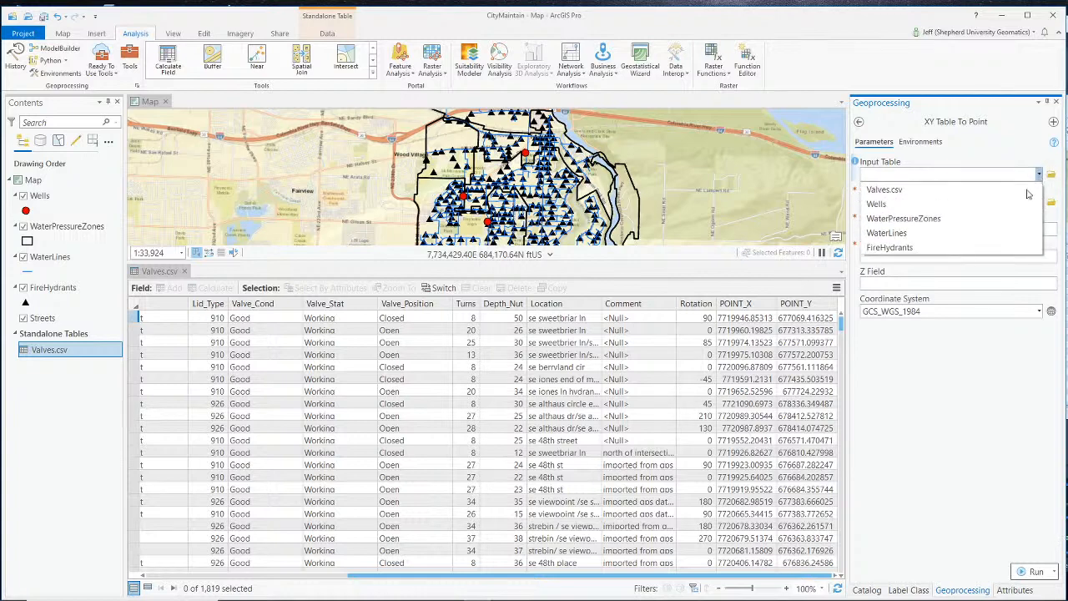
{"action": "left_click", "coordinate": [971, 192]}
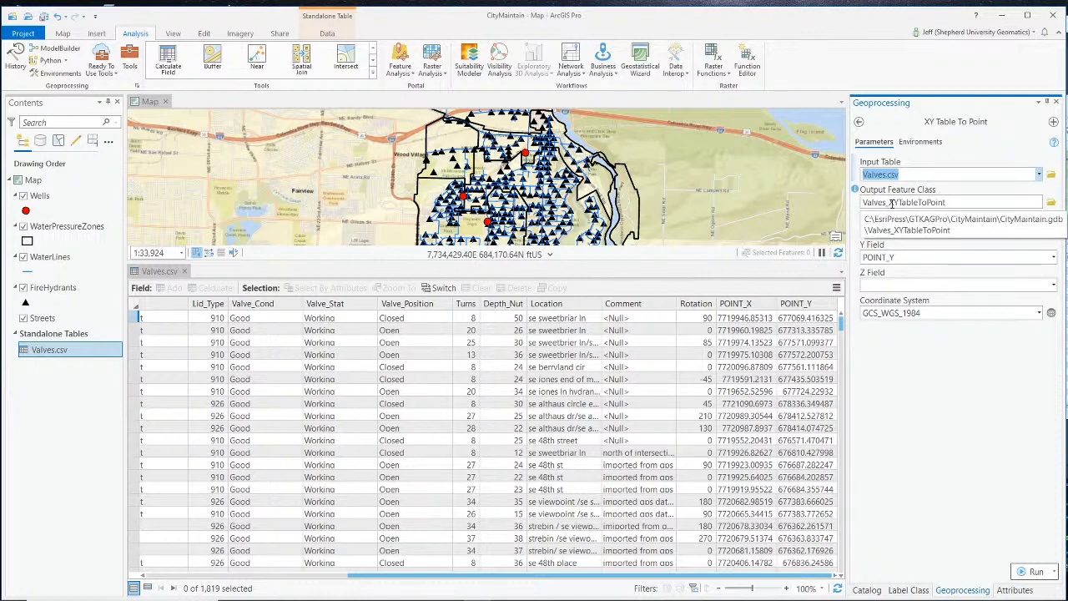
{"action": "left_click", "coordinate": [968, 201]}
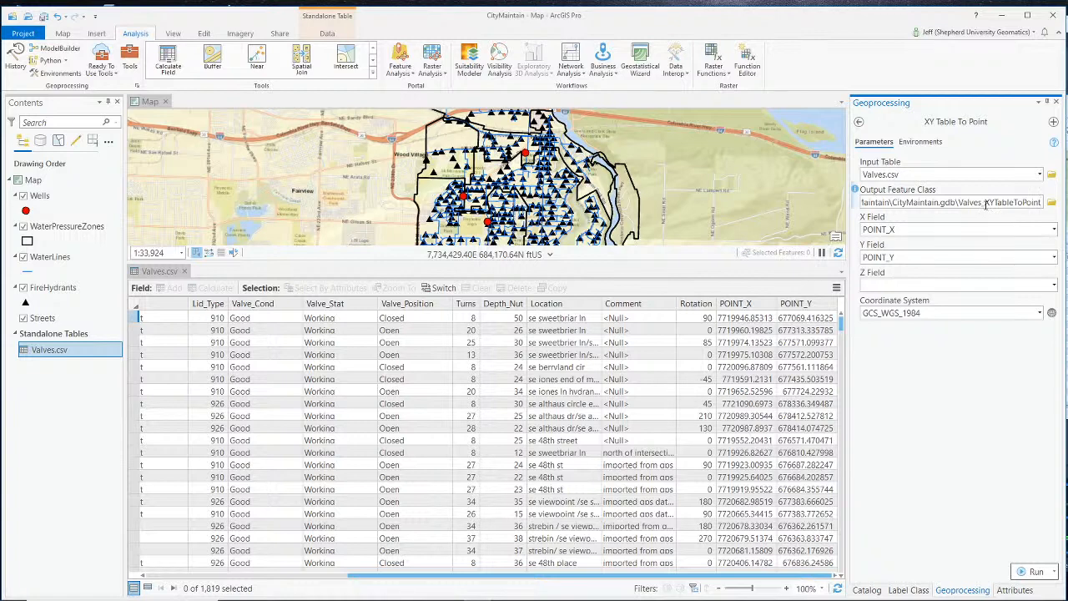
{"action": "left_click_drag", "start_coordinate": [985, 202], "coordinate": [1061, 213]}
{"action": "key", "text": "BackSpace"}
{"action": "key", "text": "BackSpace"}
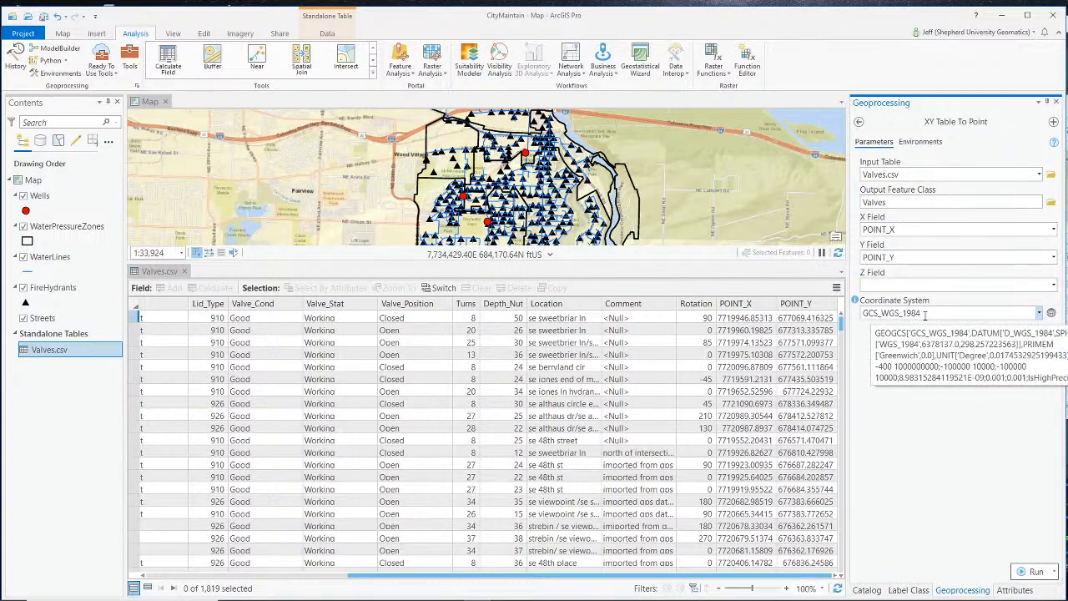
Step: Take the coordinate system from the Wells layer and run XY Table To Point
{"action": "left_click", "coordinate": [1039, 313]}
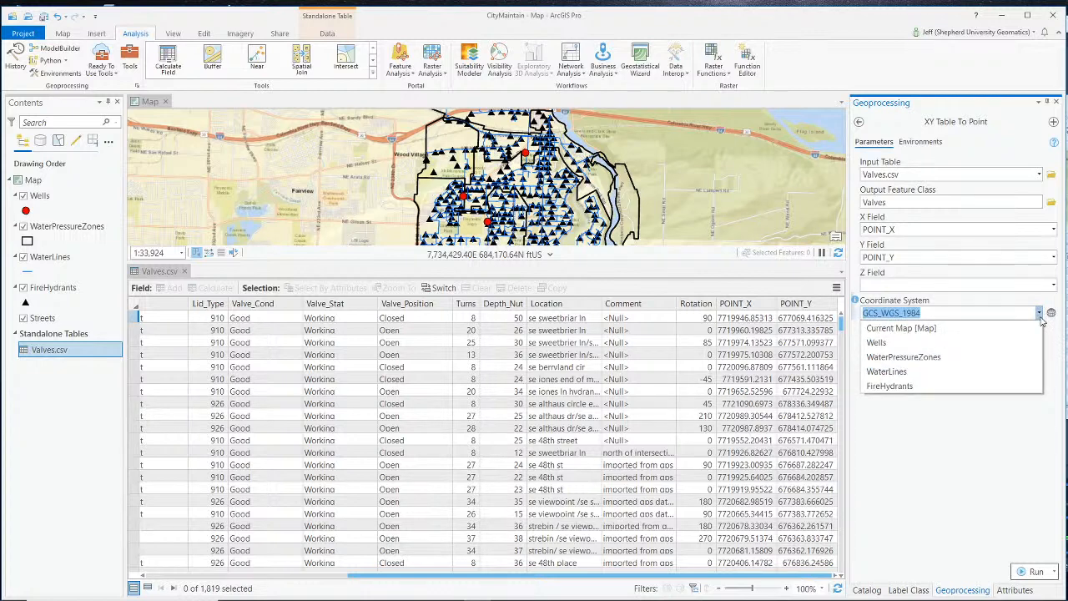
{"action": "left_click", "coordinate": [888, 343]}
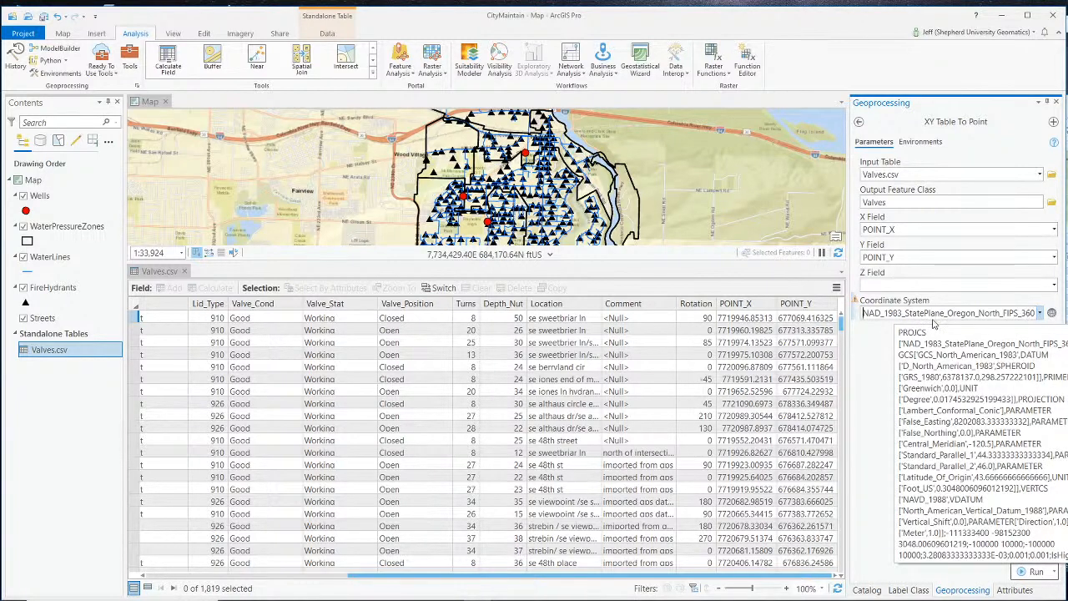
{"action": "left_click", "coordinate": [1028, 572]}
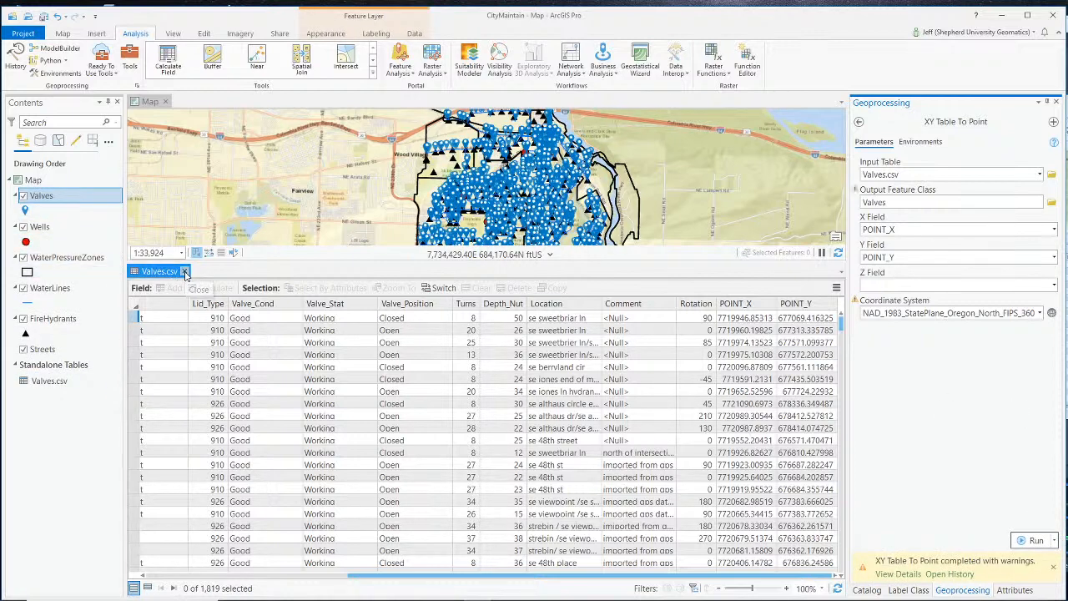
Step: Close the Valves.csv table and hide Wells, WaterLines and FireHydrants, keeping Valves displayed with WaterPressureZones
{"action": "left_click", "coordinate": [184, 271]}
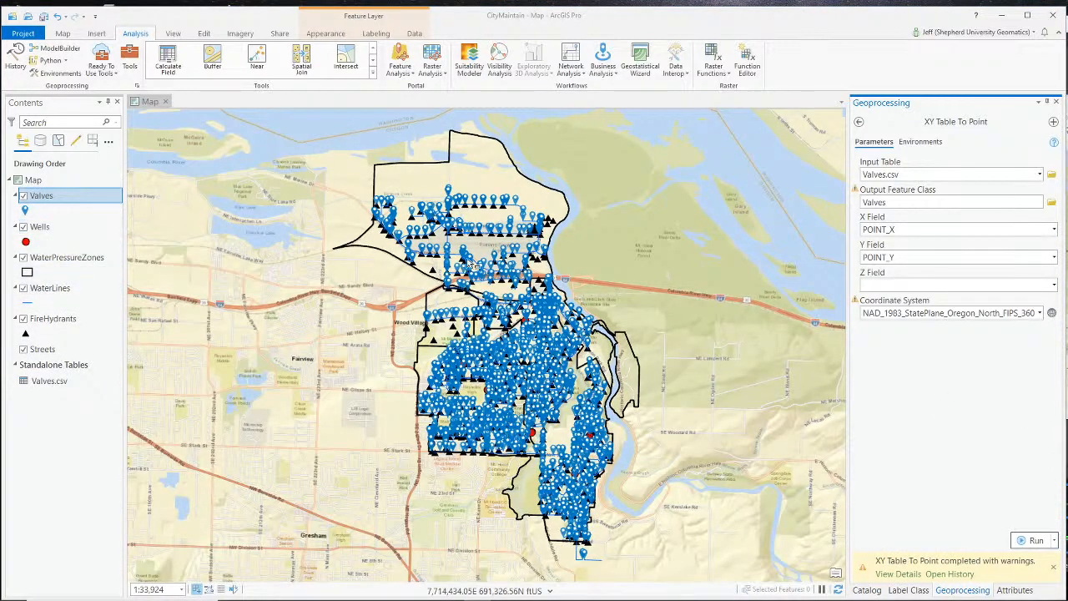
{"action": "left_click", "coordinate": [23, 227]}
{"action": "left_click", "coordinate": [24, 258]}
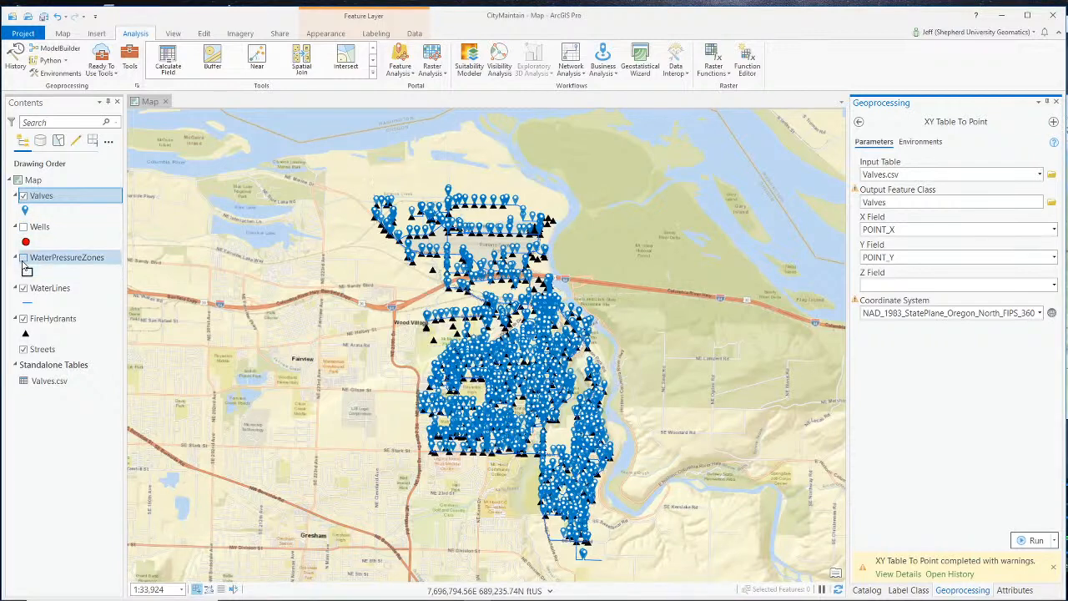
{"action": "left_click", "coordinate": [24, 288]}
{"action": "left_click", "coordinate": [23, 319]}
{"action": "left_click", "coordinate": [23, 258]}
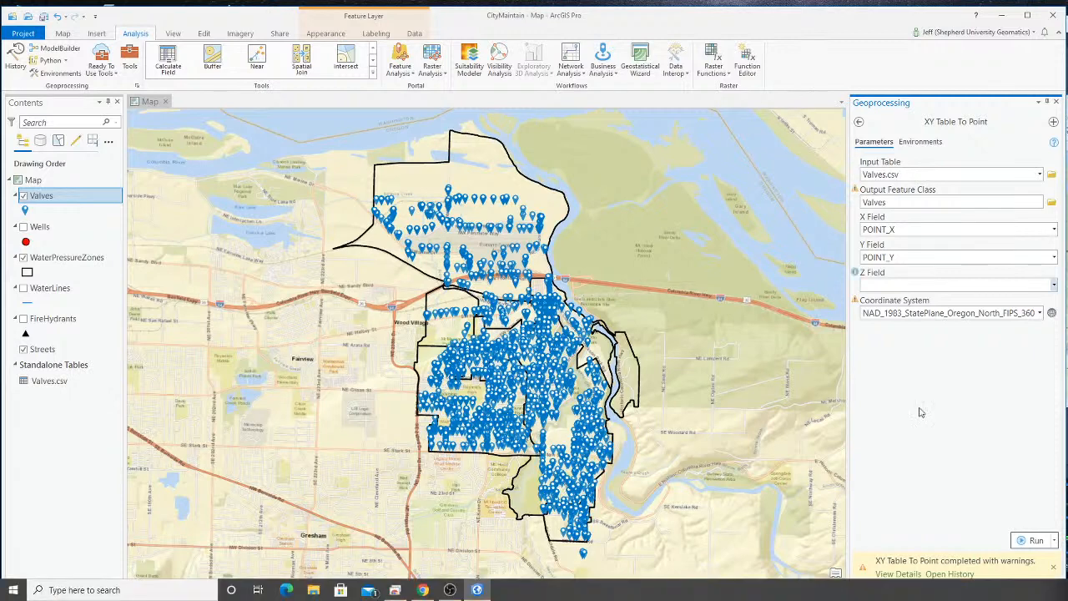
Step: Return to the project catalog and refresh the CityMaintain.gdb geodatabase
{"action": "left_click", "coordinate": [865, 590]}
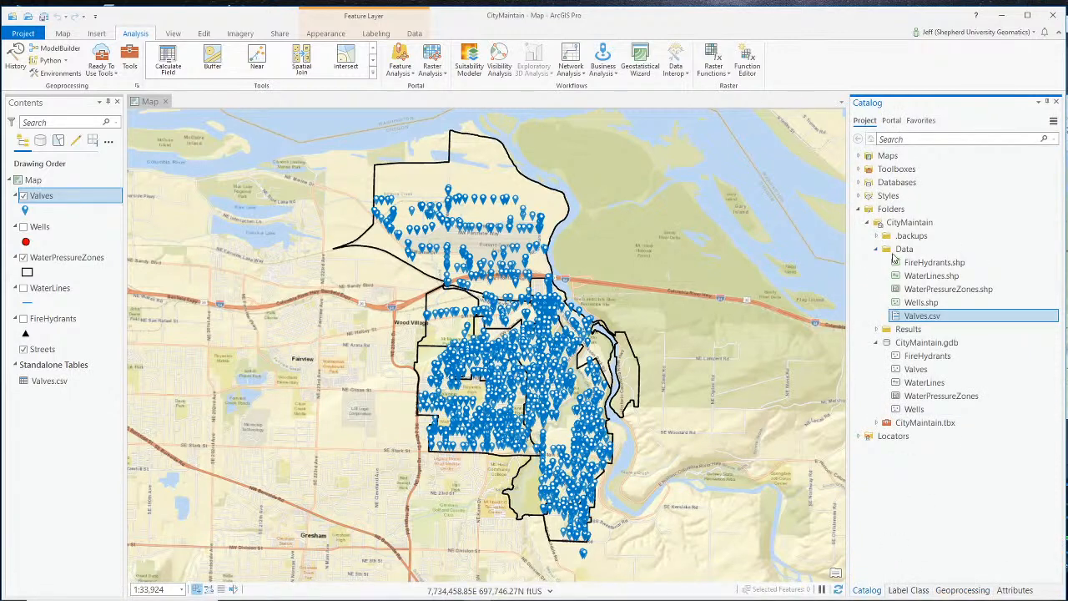
{"action": "right_click", "coordinate": [918, 342]}
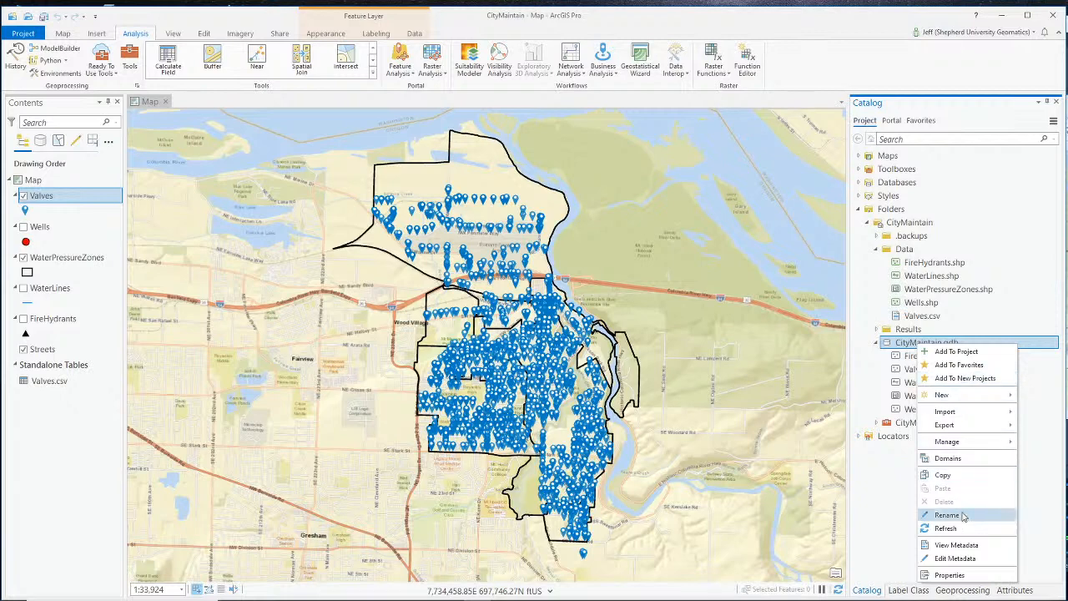
{"action": "left_click", "coordinate": [963, 530]}
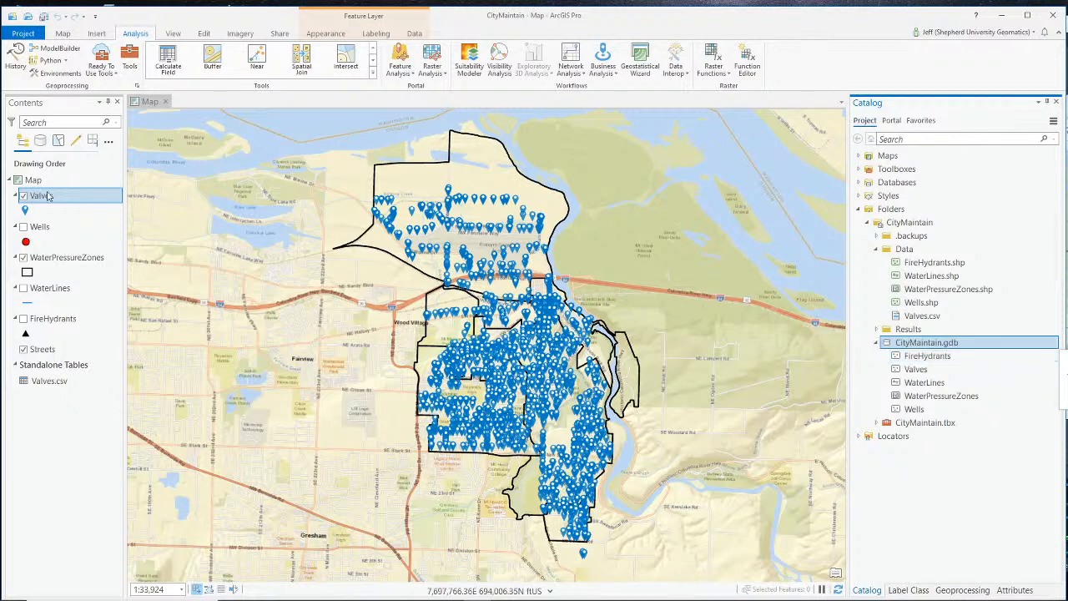
Step: Change the Valves point symbol to Diamond 3 and close the symbology settings
{"action": "left_click", "coordinate": [26, 212]}
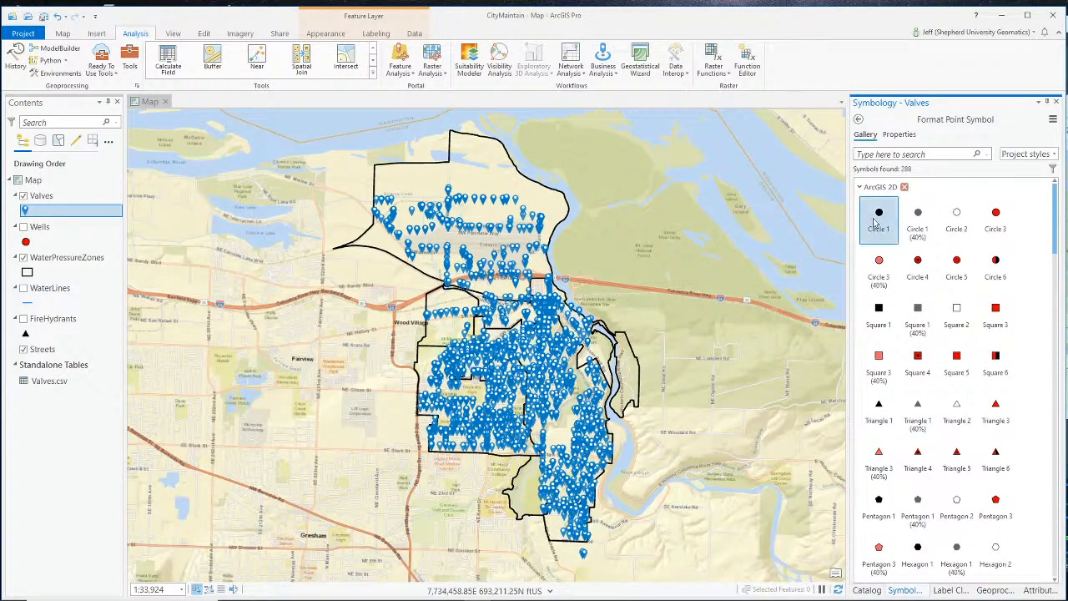
{"action": "scroll", "coordinate": [918, 346], "scroll_direction": "down", "scroll_amount": 3}
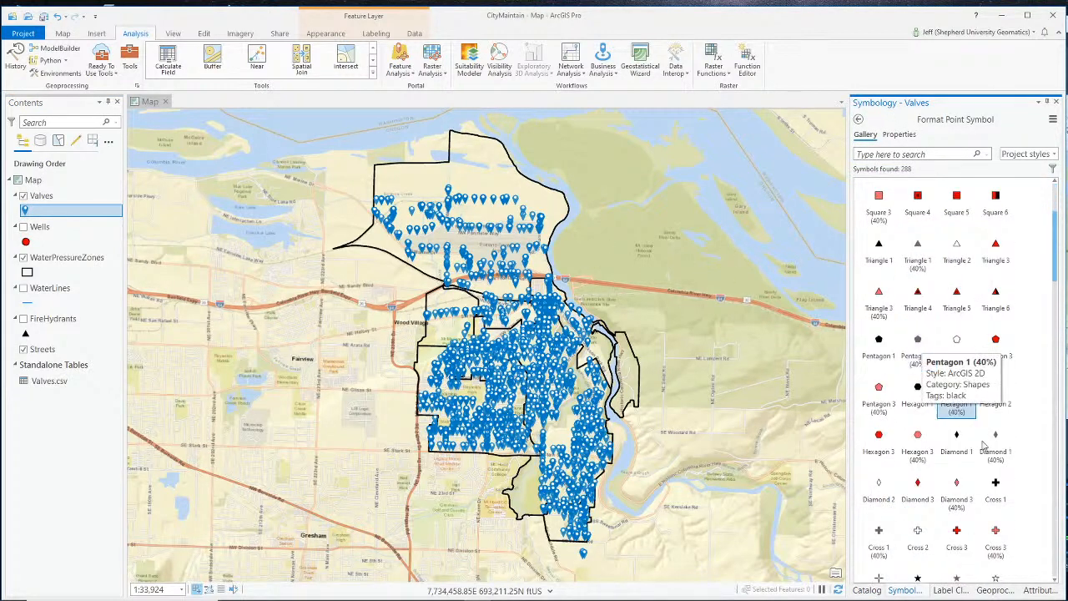
{"action": "left_click", "coordinate": [919, 491]}
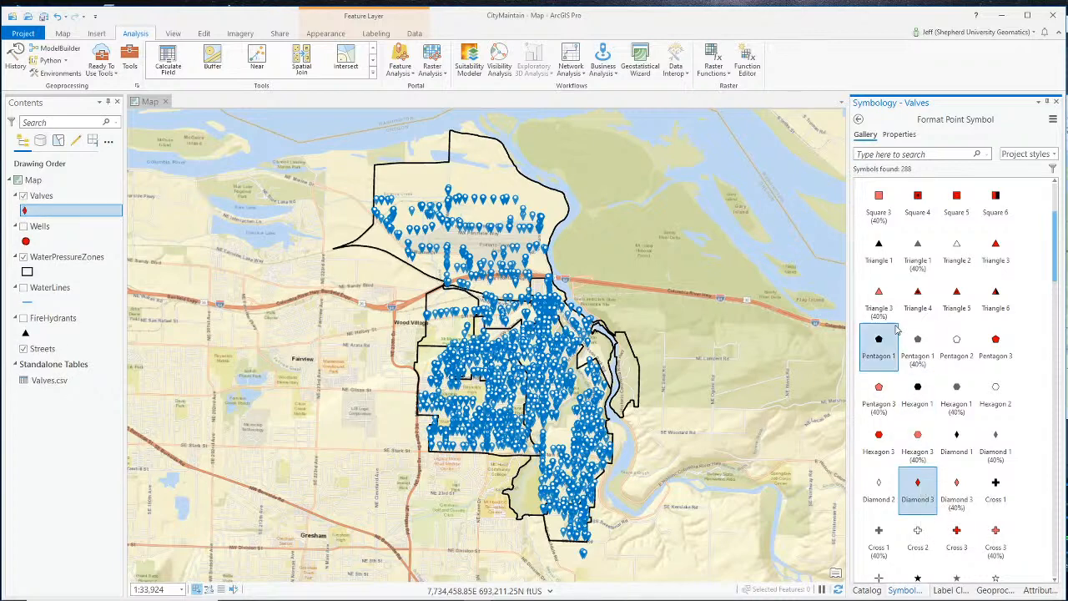
{"action": "scroll", "coordinate": [942, 409], "scroll_direction": "down", "scroll_amount": 1}
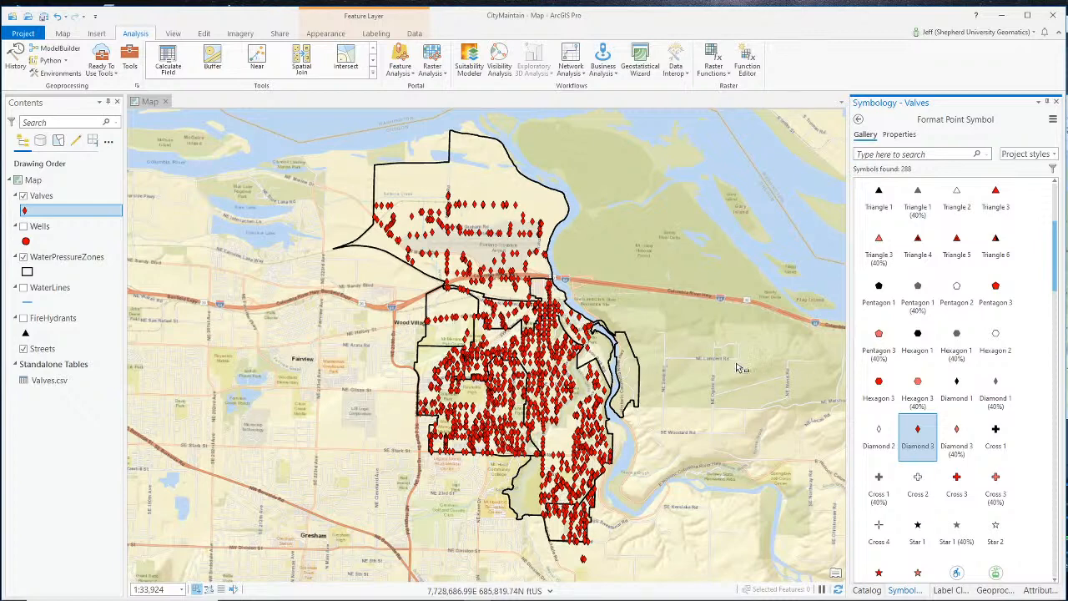
{"action": "left_click", "coordinate": [1055, 102]}
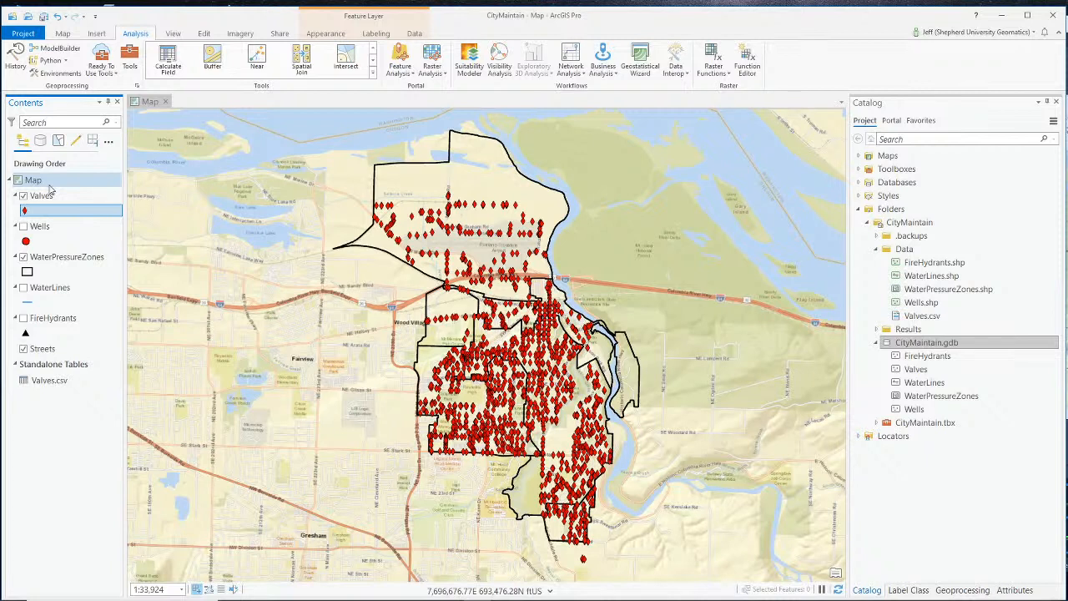
Step: Open the WaterLines attribute table and examine the pipe diameters recorded in the P_DIAM field
{"action": "left_click", "coordinate": [55, 290]}
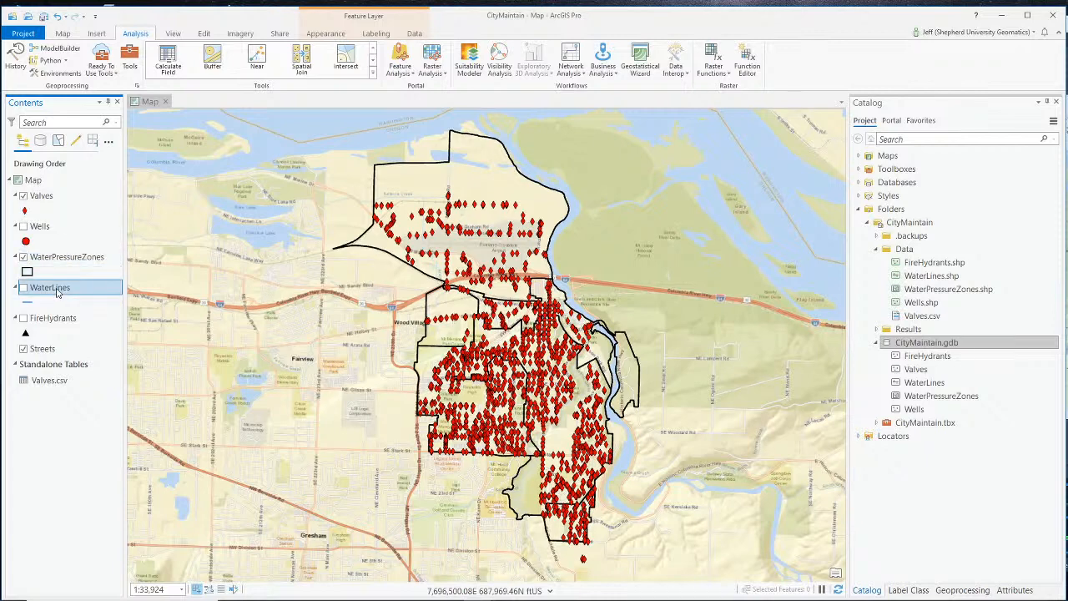
{"action": "right_click", "coordinate": [43, 296]}
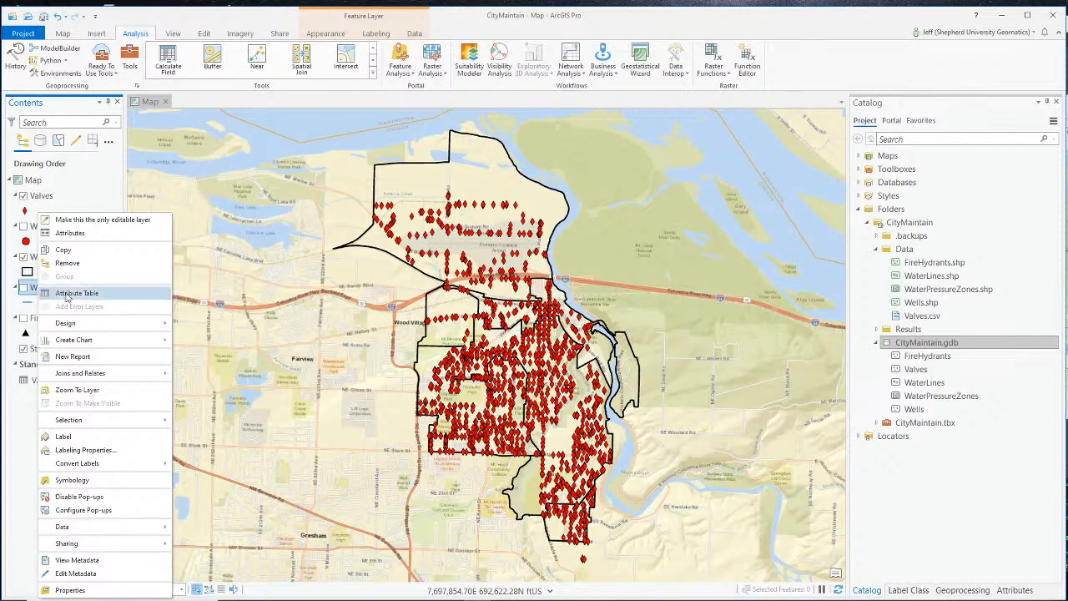
{"action": "left_click", "coordinate": [67, 296]}
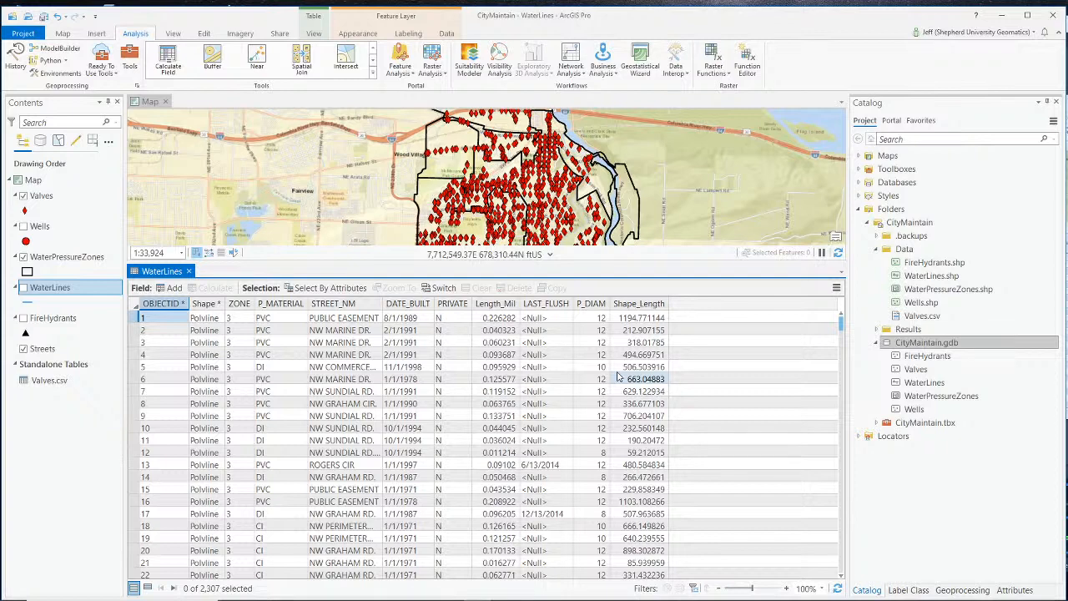
{"action": "scroll", "coordinate": [599, 360], "scroll_direction": "down", "scroll_amount": 20}
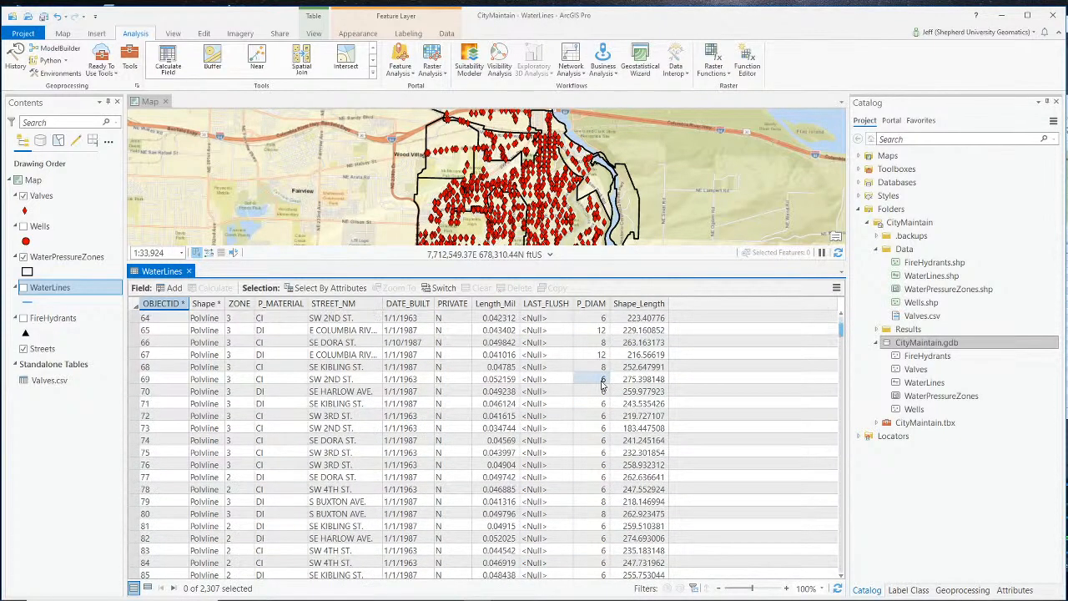
{"action": "scroll", "coordinate": [602, 384], "scroll_direction": "down", "scroll_amount": 11}
{"action": "scroll", "coordinate": [602, 384], "scroll_direction": "down", "scroll_amount": 11}
{"action": "scroll", "coordinate": [599, 390], "scroll_direction": "down", "scroll_amount": 10}
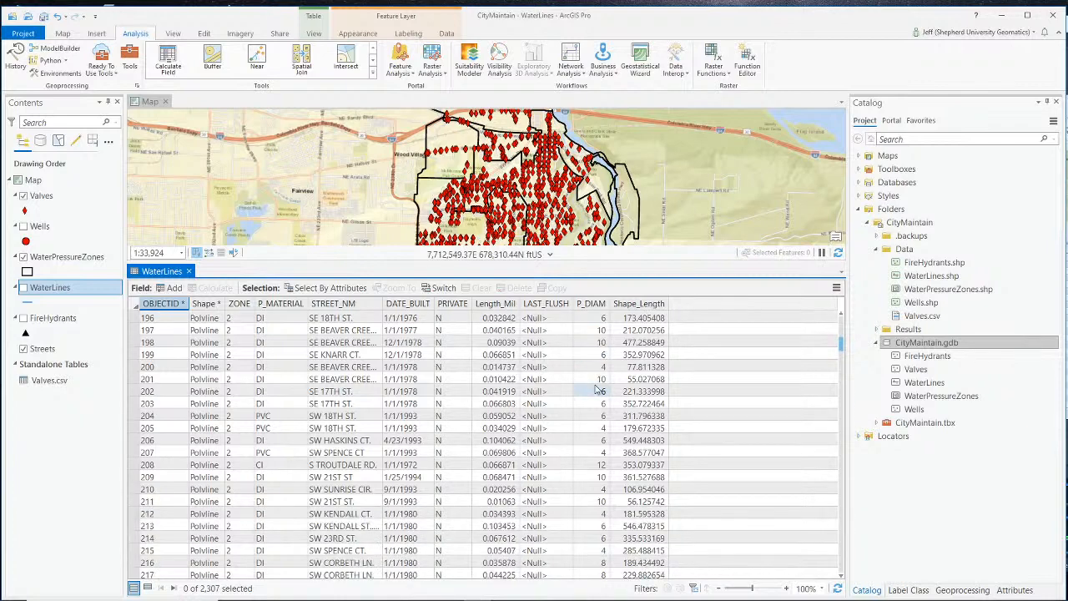
{"action": "scroll", "coordinate": [597, 396], "scroll_direction": "down", "scroll_amount": 17}
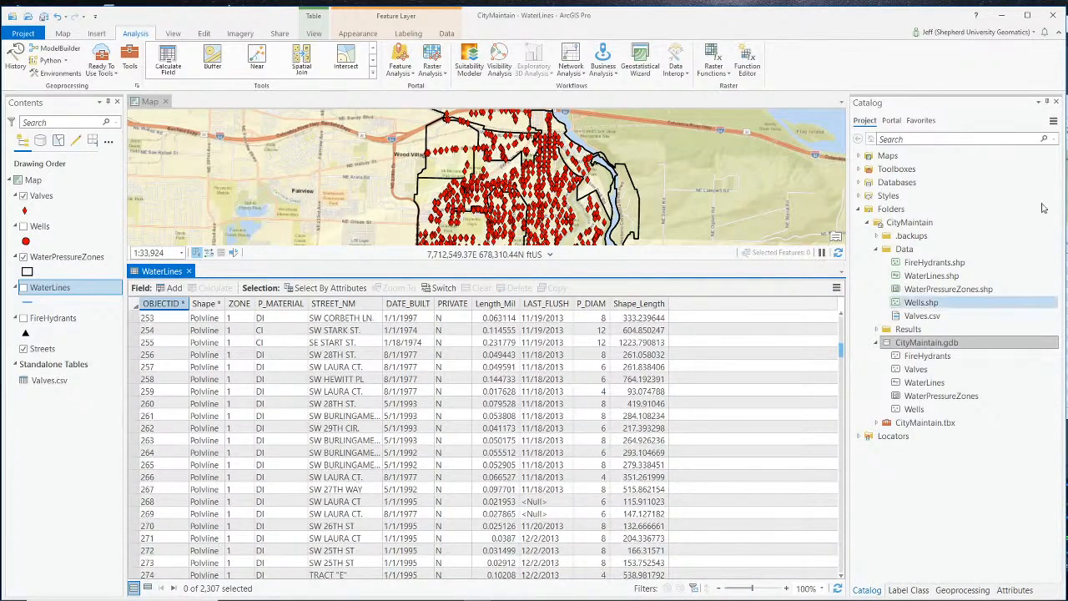
{"action": "left_click", "coordinate": [898, 599]}
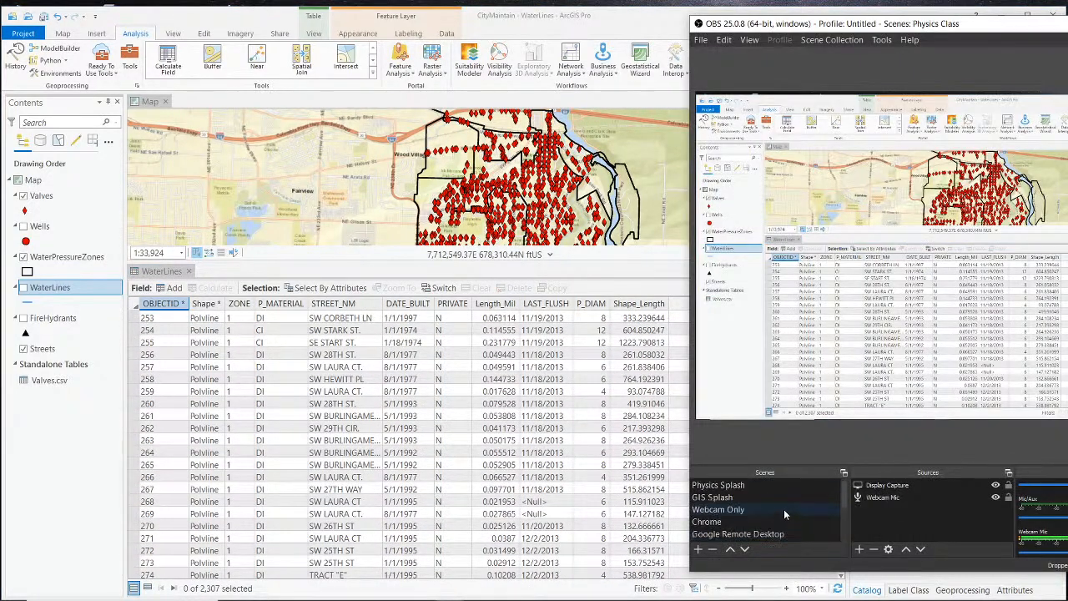
{"action": "left_click", "coordinate": [775, 506]}
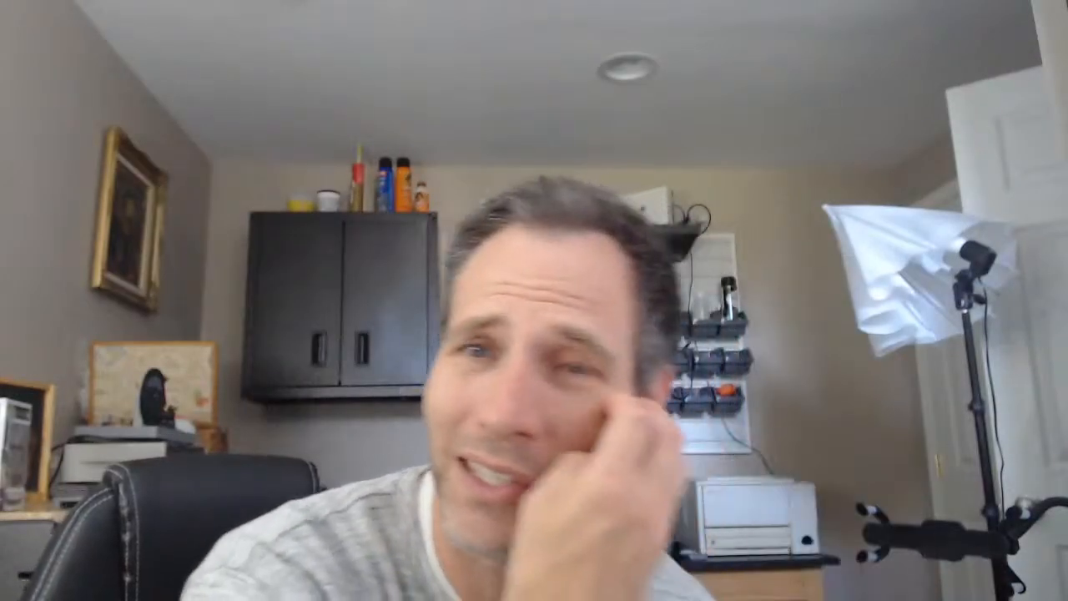
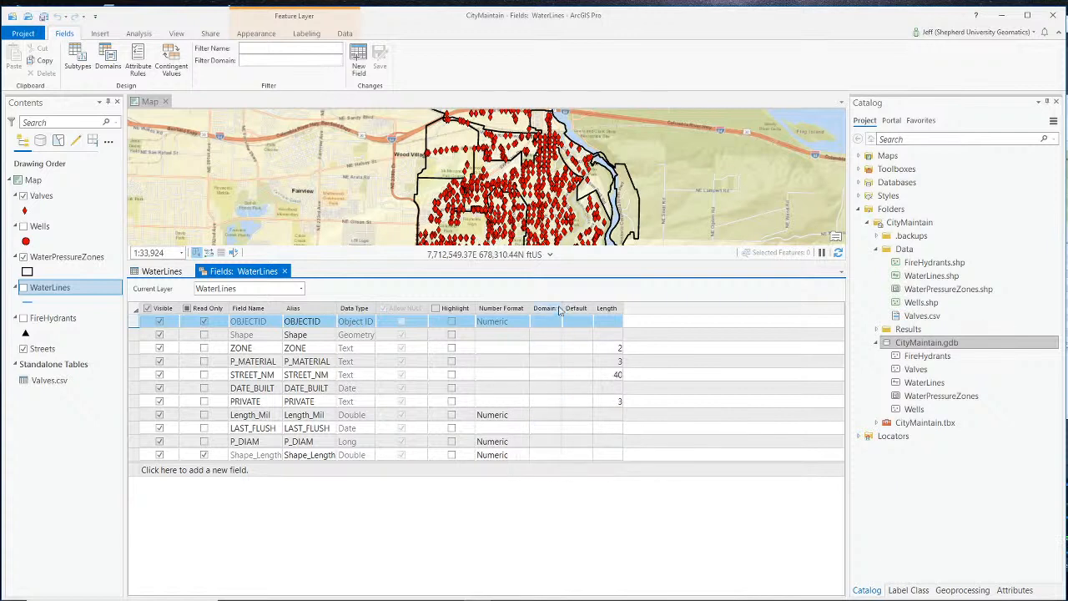
Step: Start a new coded value domain for the P_DIAM field of WaterLines
{"action": "left_click", "coordinate": [556, 445]}
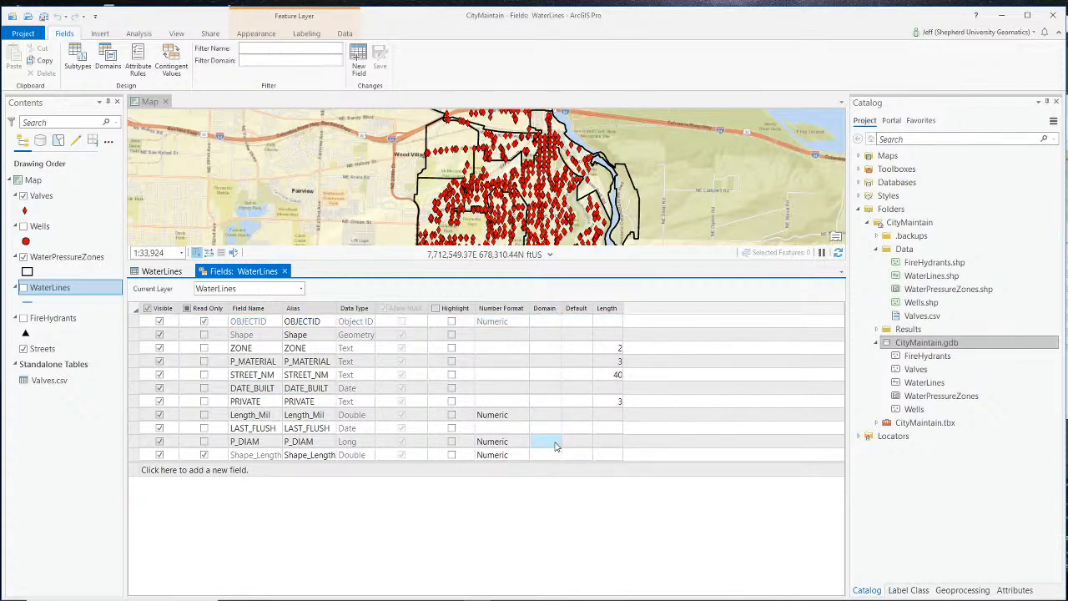
{"action": "left_click", "coordinate": [551, 447]}
{"action": "left_click", "coordinate": [557, 443]}
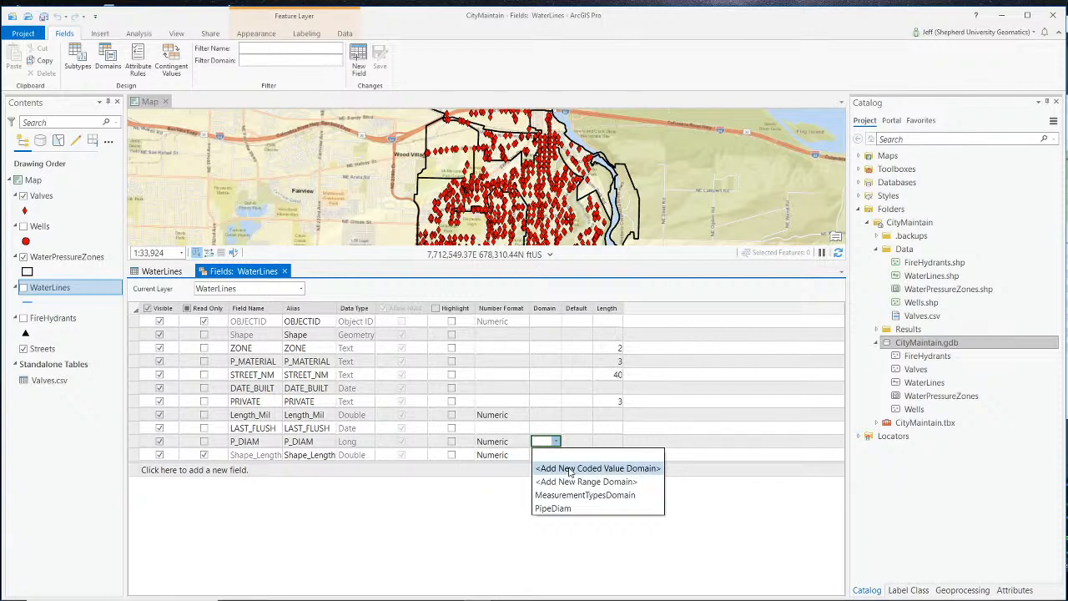
{"action": "left_click", "coordinate": [570, 470]}
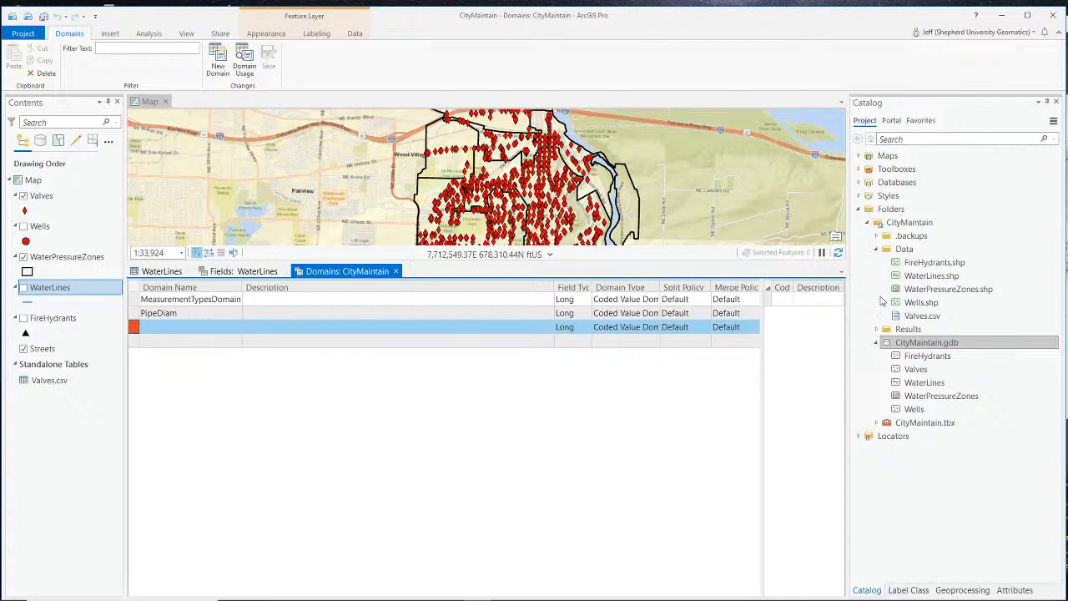
Step: Enter the codes 4, 6, 8 and 12 for the new unnamed domain
{"action": "left_click", "coordinate": [783, 302]}
{"action": "left_click", "coordinate": [781, 300]}
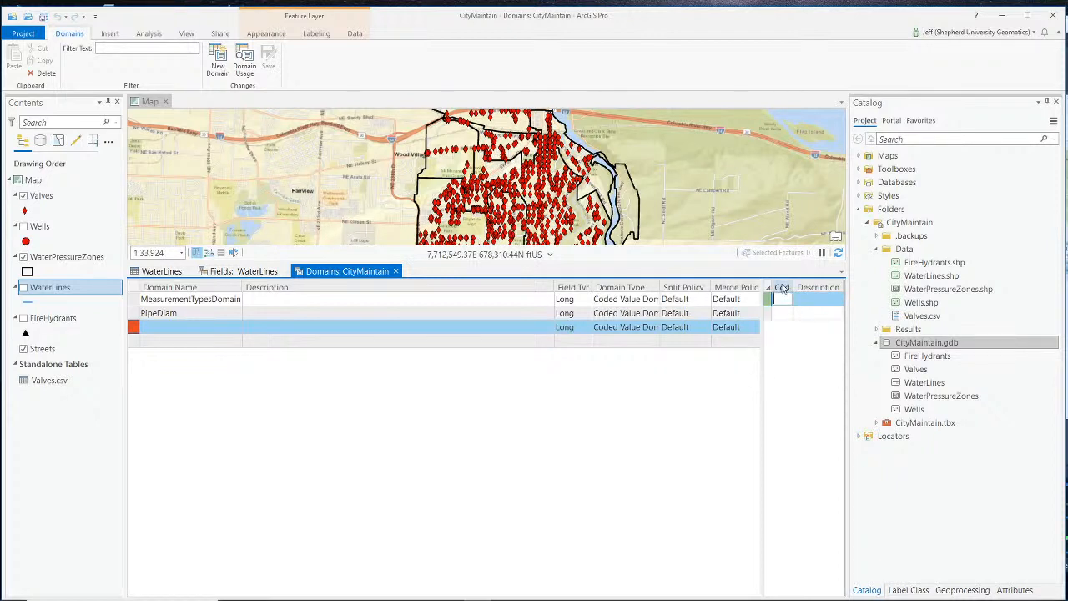
{"action": "left_click", "coordinate": [777, 314]}
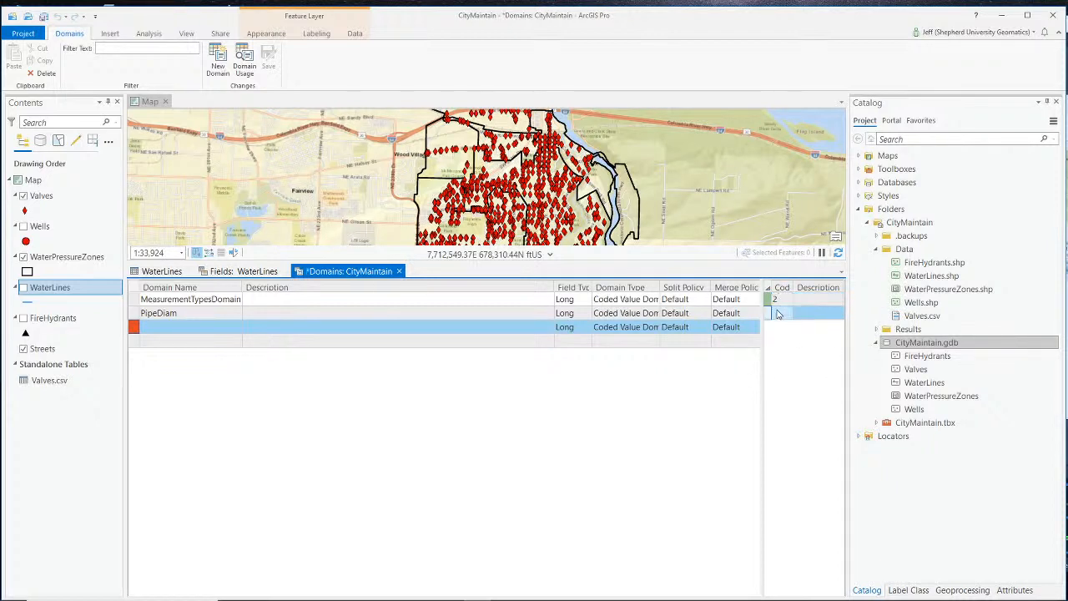
{"action": "left_click", "coordinate": [782, 302]}
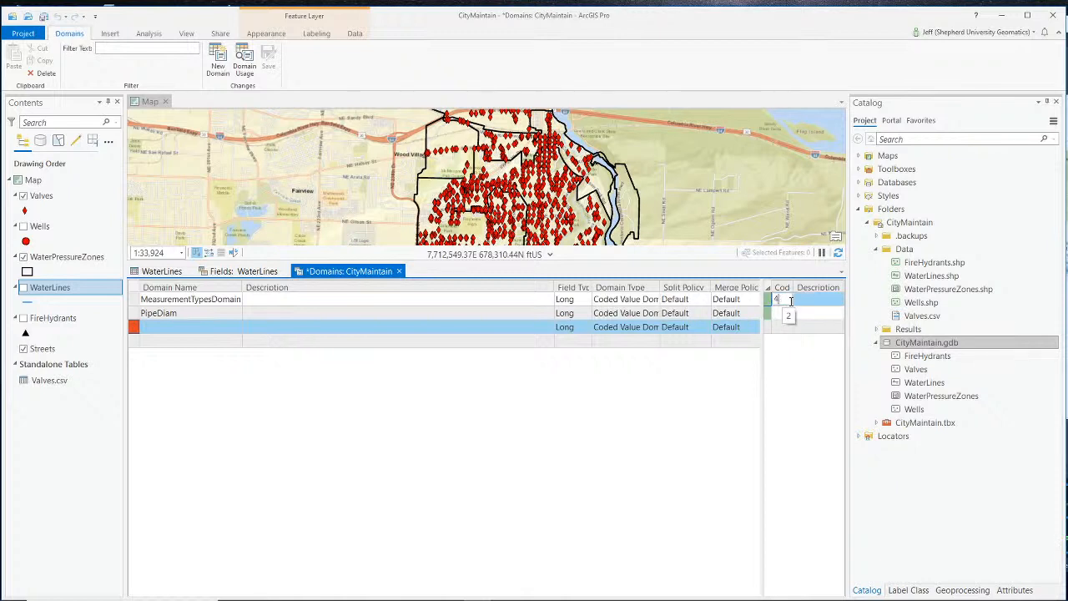
{"action": "left_click", "coordinate": [777, 314]}
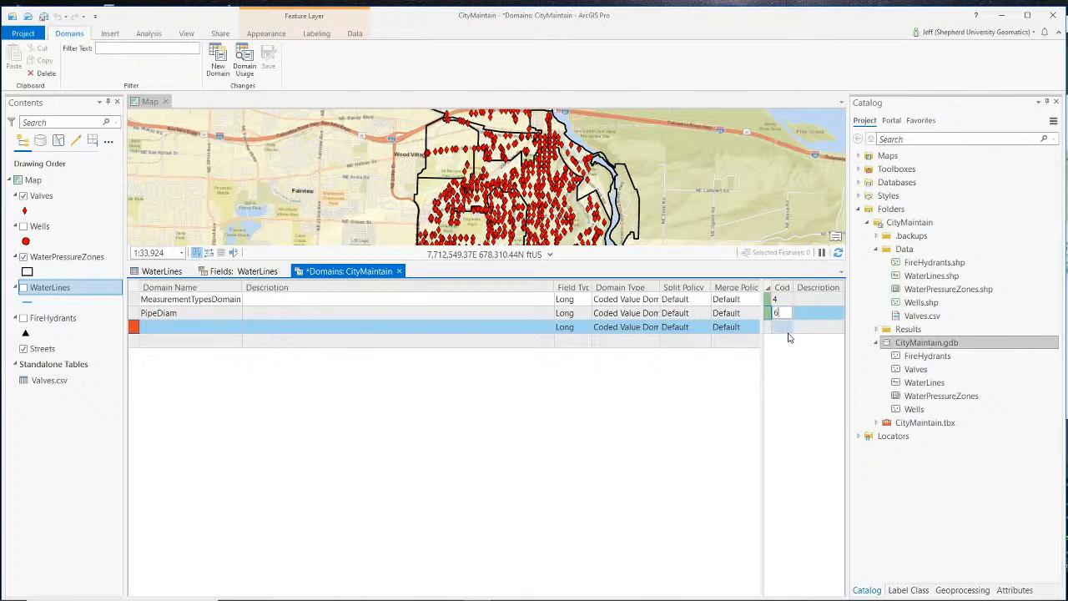
{"action": "left_click", "coordinate": [786, 330]}
{"action": "type", "text": "8"}
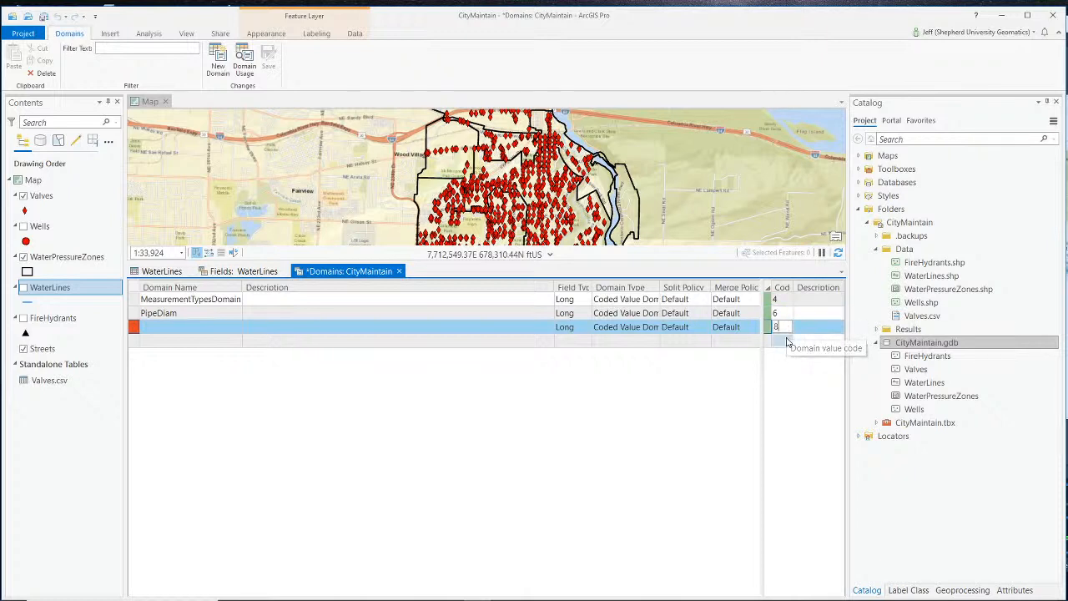
{"action": "left_click", "coordinate": [786, 339]}
{"action": "type", "text": "12"}
Step: Give the unnamed domain's codes the matching descriptions 4, 6, 8 and 12
{"action": "left_click", "coordinate": [816, 300]}
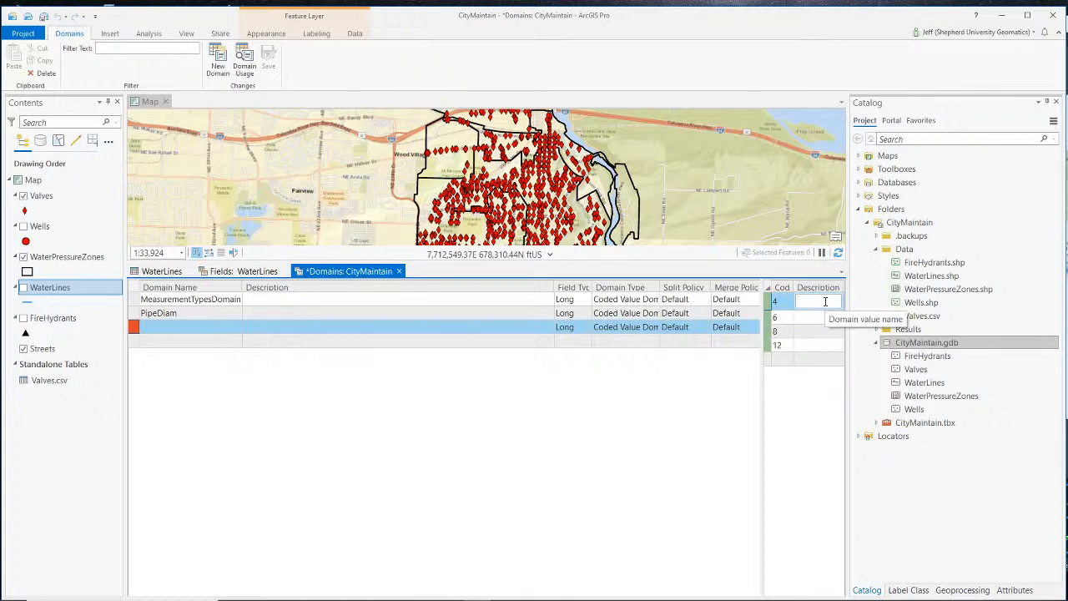
{"action": "type", "text": "4"}
{"action": "left_click", "coordinate": [817, 314]}
{"action": "type", "text": "6"}
{"action": "left_click", "coordinate": [818, 331]}
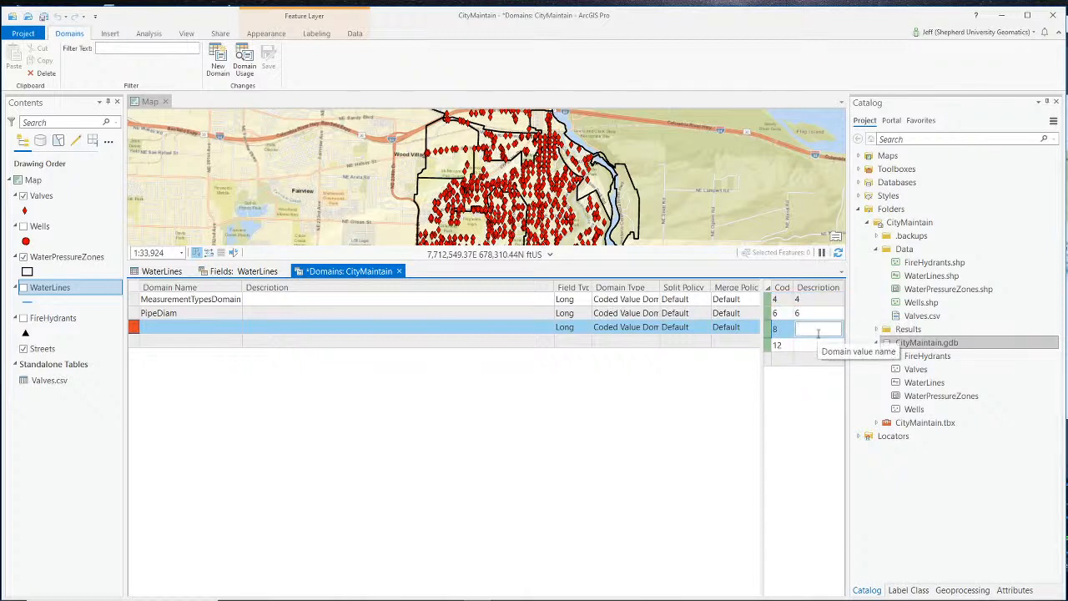
{"action": "type", "text": "8"}
{"action": "left_click", "coordinate": [814, 344]}
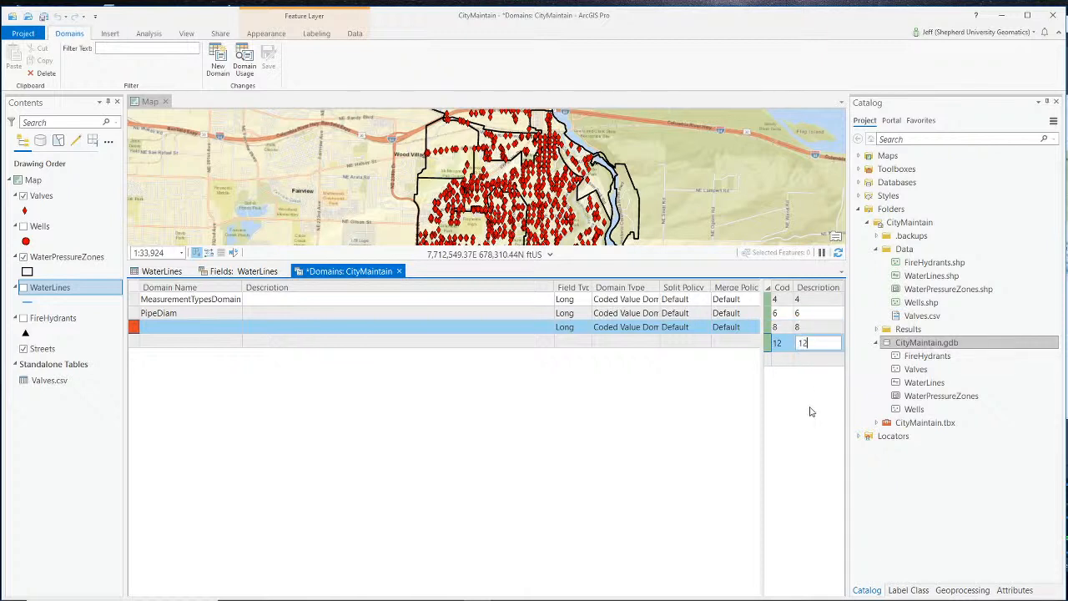
{"action": "type", "text": "12"}
{"action": "left_click", "coordinate": [817, 317]}
{"action": "left_click", "coordinate": [817, 325]}
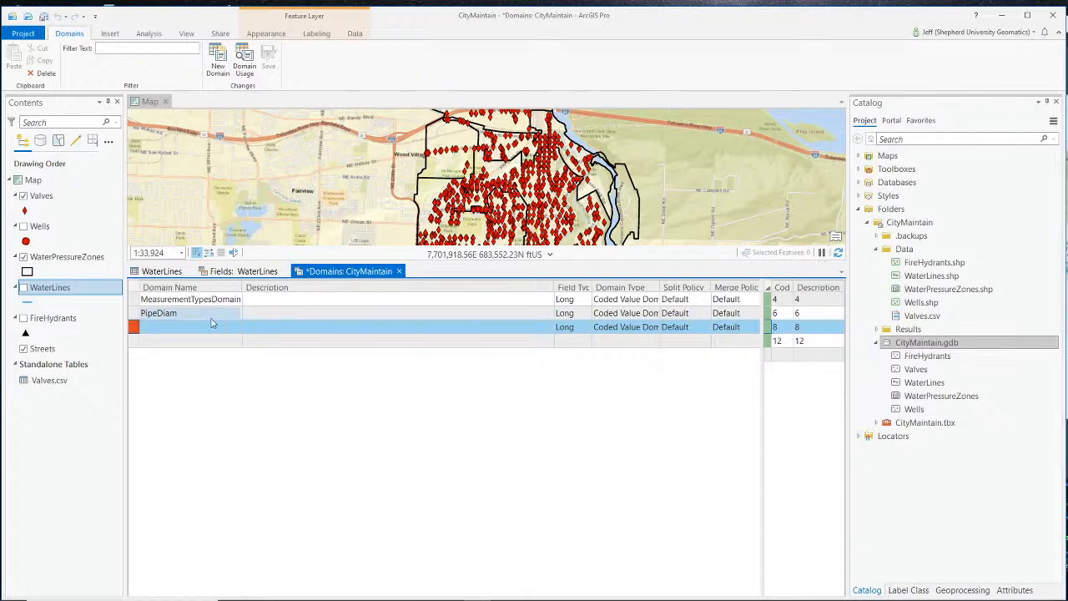
Step: Delete the new unnamed domain from the CityMaintain domains, keeping the existing PipeDiam domain
{"action": "left_click", "coordinate": [186, 312]}
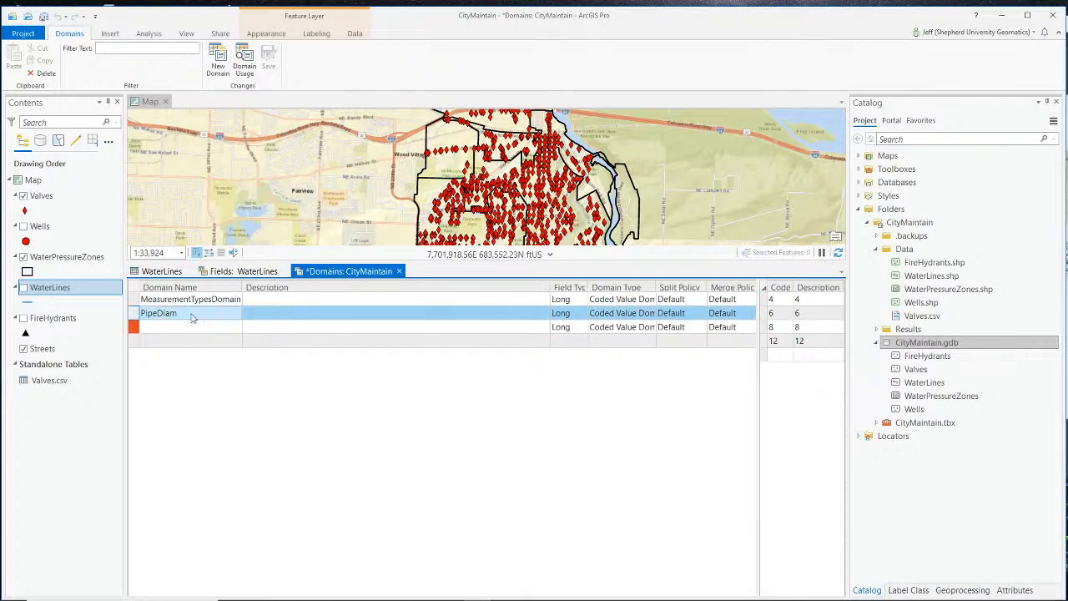
{"action": "left_click", "coordinate": [134, 328]}
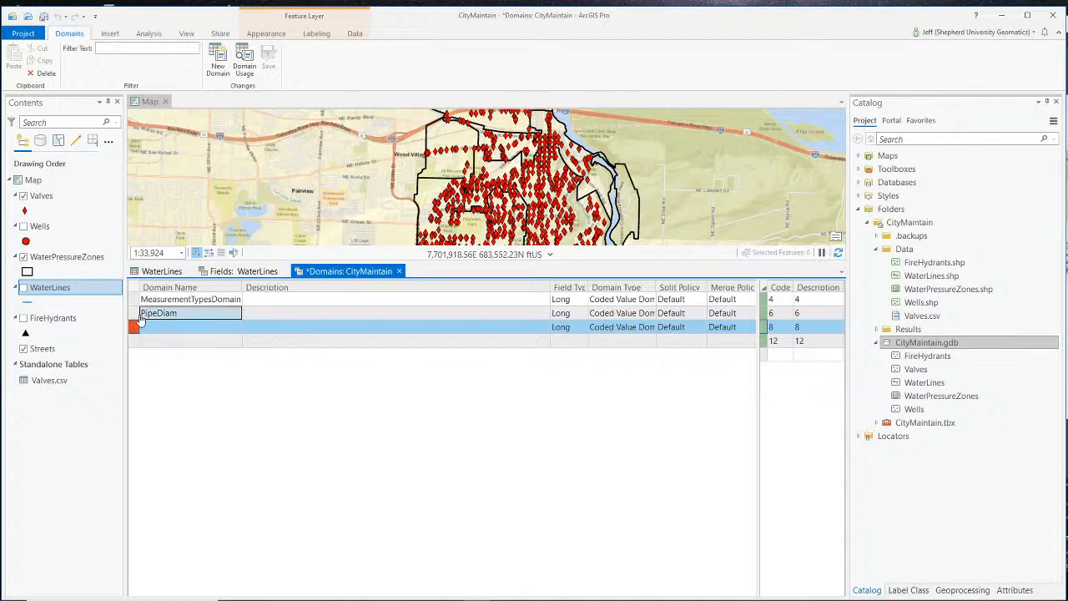
{"action": "left_click", "coordinate": [134, 315]}
{"action": "left_click", "coordinate": [133, 327]}
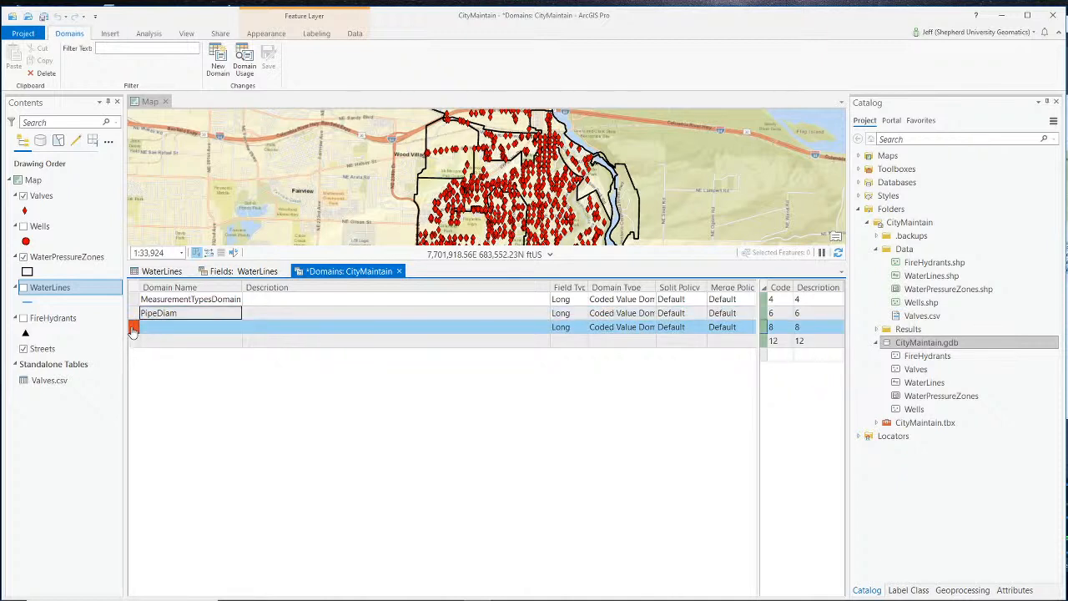
{"action": "right_click", "coordinate": [134, 328]}
{"action": "left_click", "coordinate": [179, 380]}
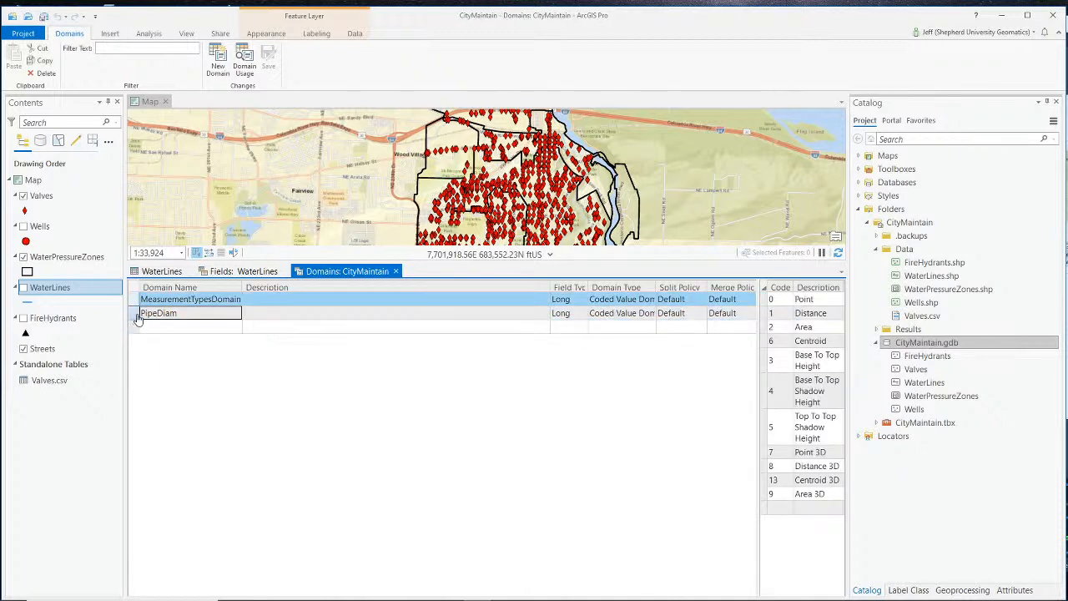
Step: Review the coded values of the existing PipeDiam domain
{"action": "left_click", "coordinate": [135, 315]}
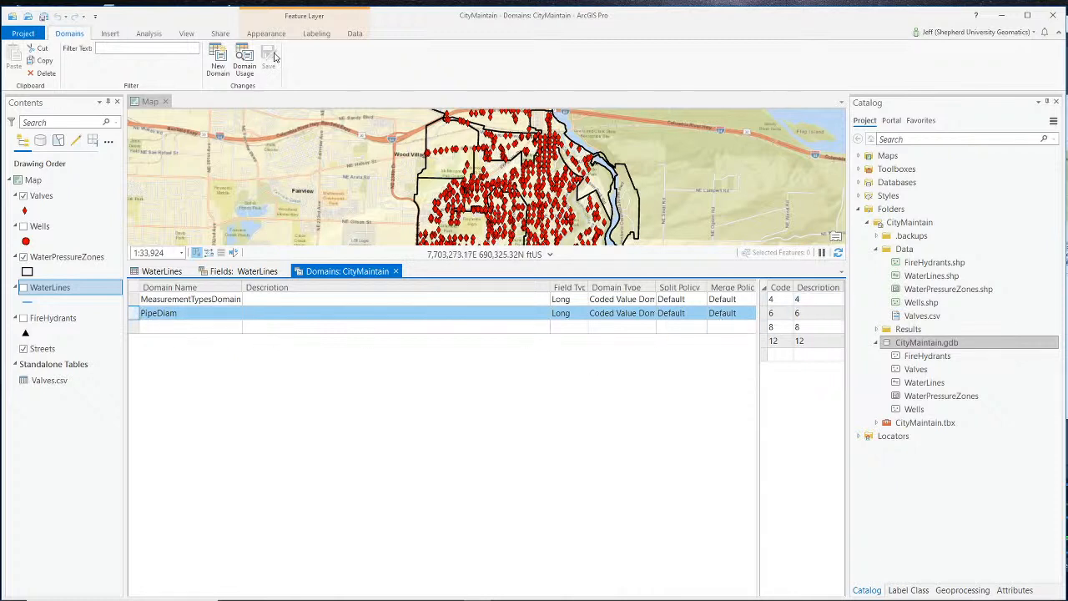
{"action": "left_click", "coordinate": [822, 301]}
{"action": "left_click", "coordinate": [689, 331]}
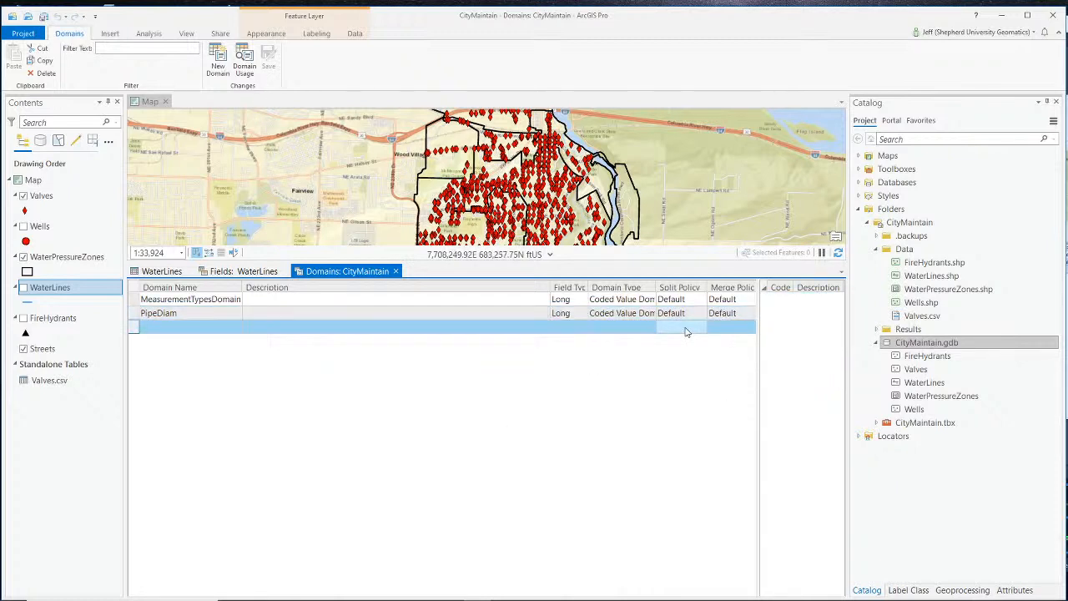
Step: Close the CityMaintain domains view and add a new coded value domain for the WaterLines P_DIAM field
{"action": "left_click", "coordinate": [608, 316]}
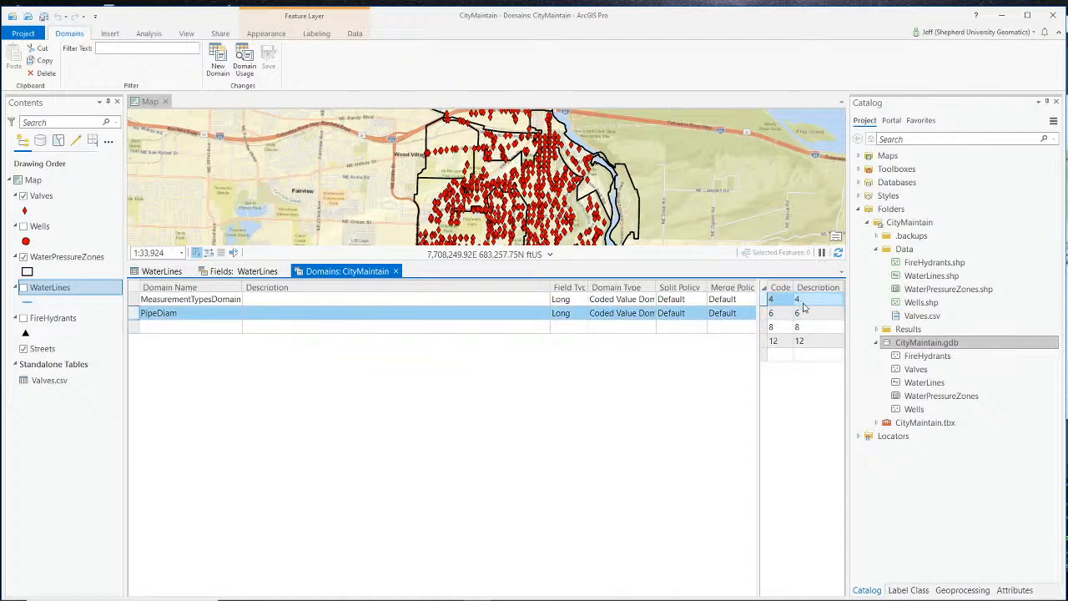
{"action": "left_click", "coordinate": [397, 272]}
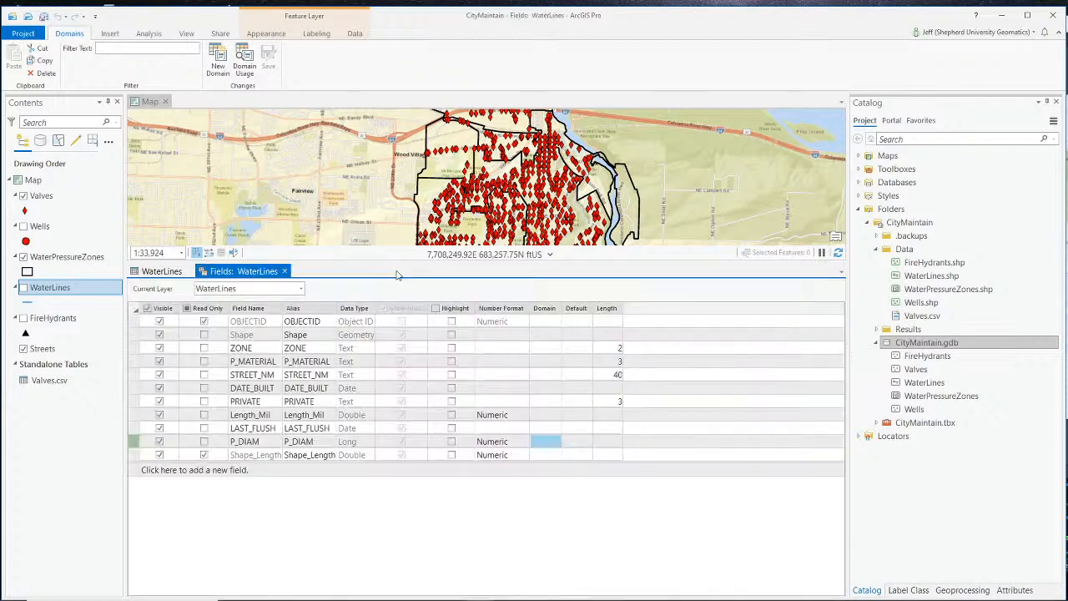
{"action": "left_click", "coordinate": [538, 444]}
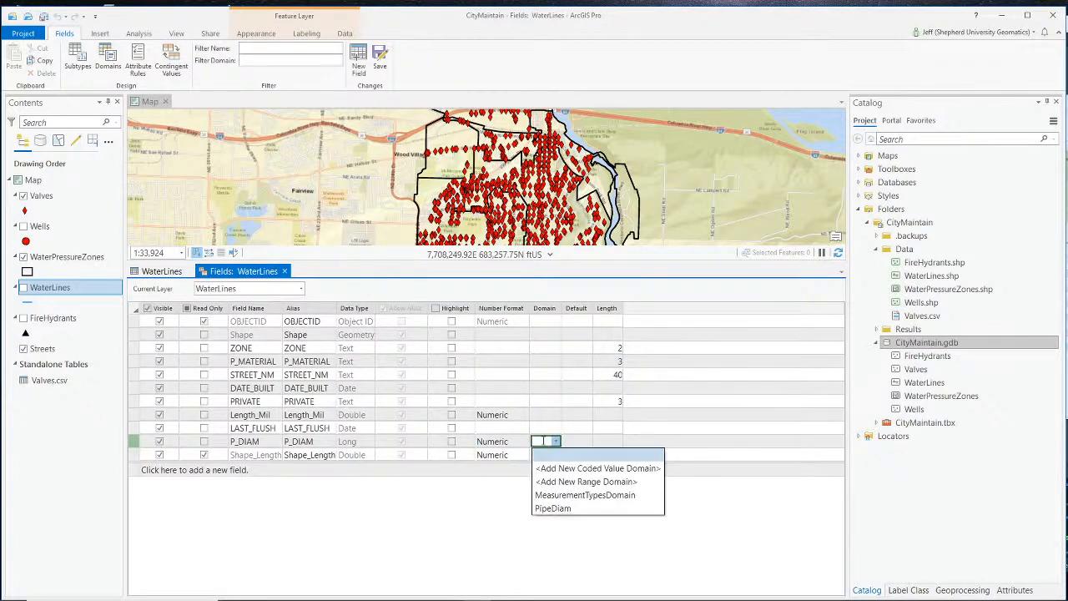
{"action": "left_click", "coordinate": [562, 468]}
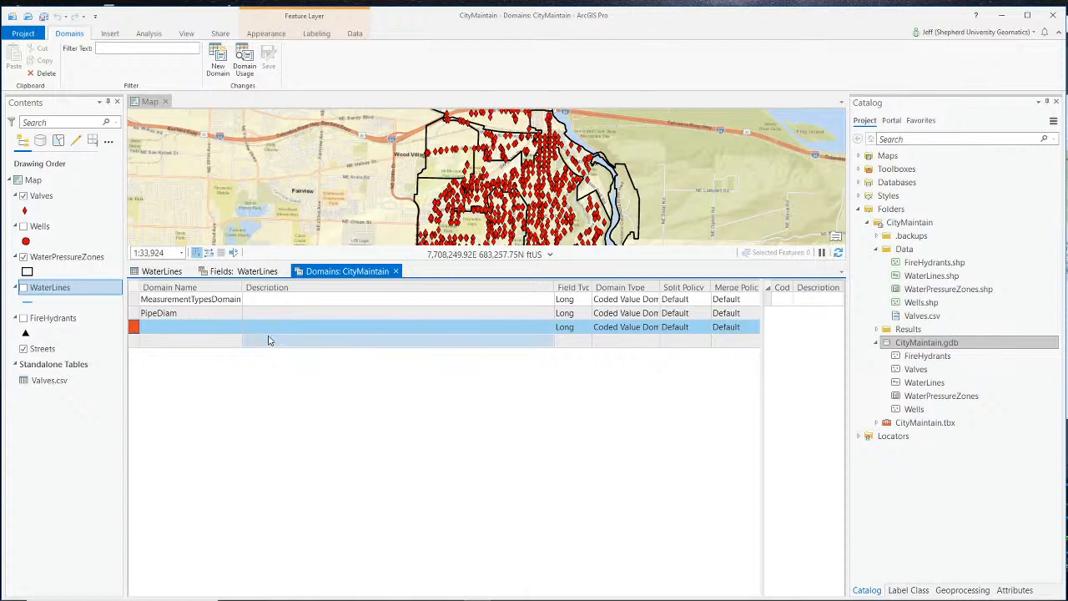
Step: Mark the existing PipeDiam domain for deletion from the CityMaintain domains
{"action": "left_click", "coordinate": [151, 313]}
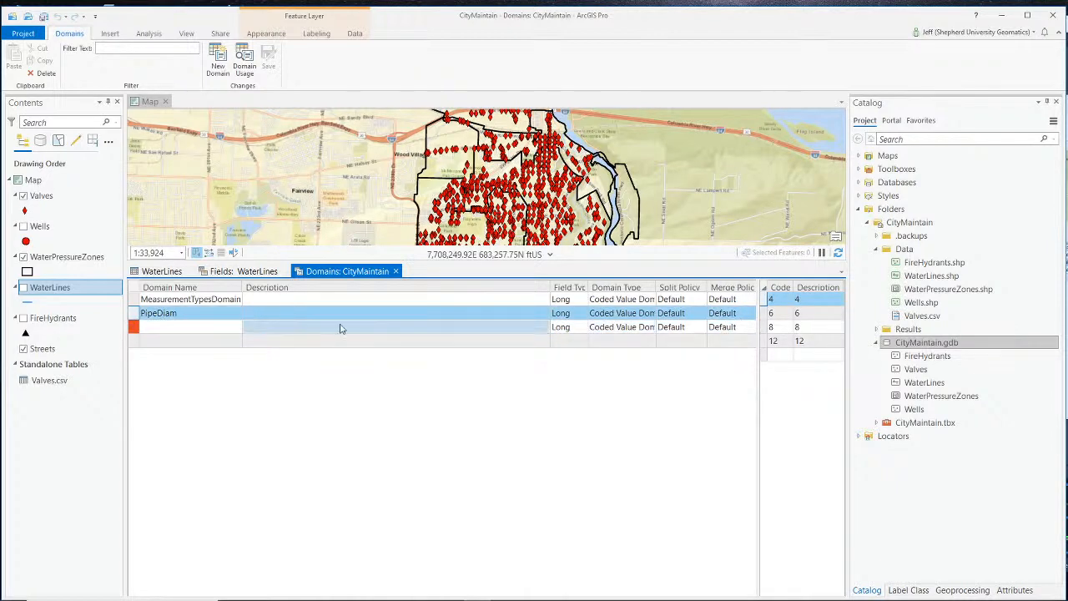
{"action": "right_click", "coordinate": [139, 313]}
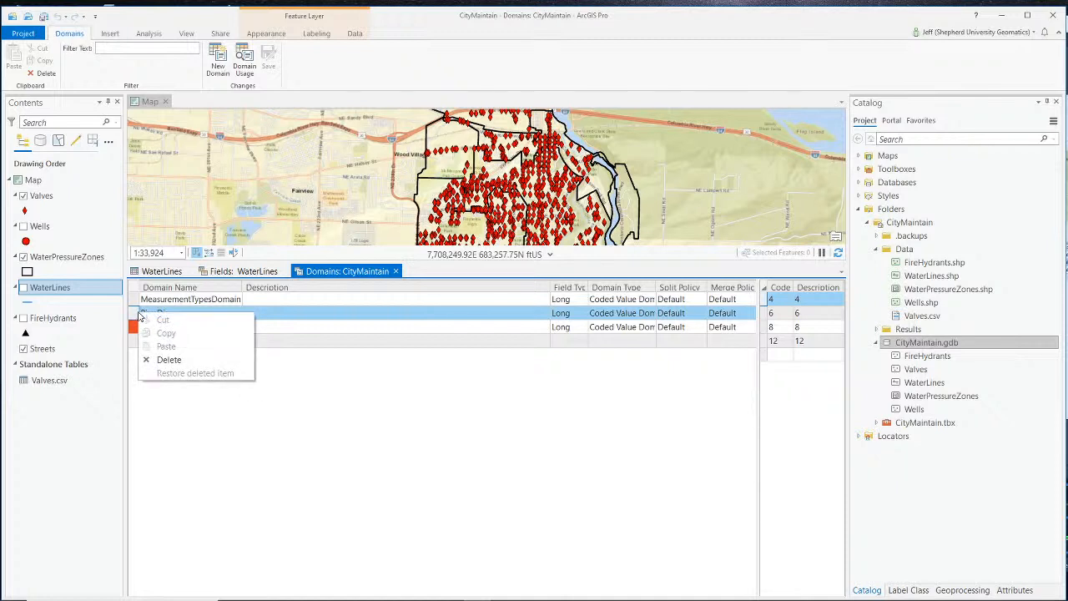
{"action": "left_click", "coordinate": [169, 360]}
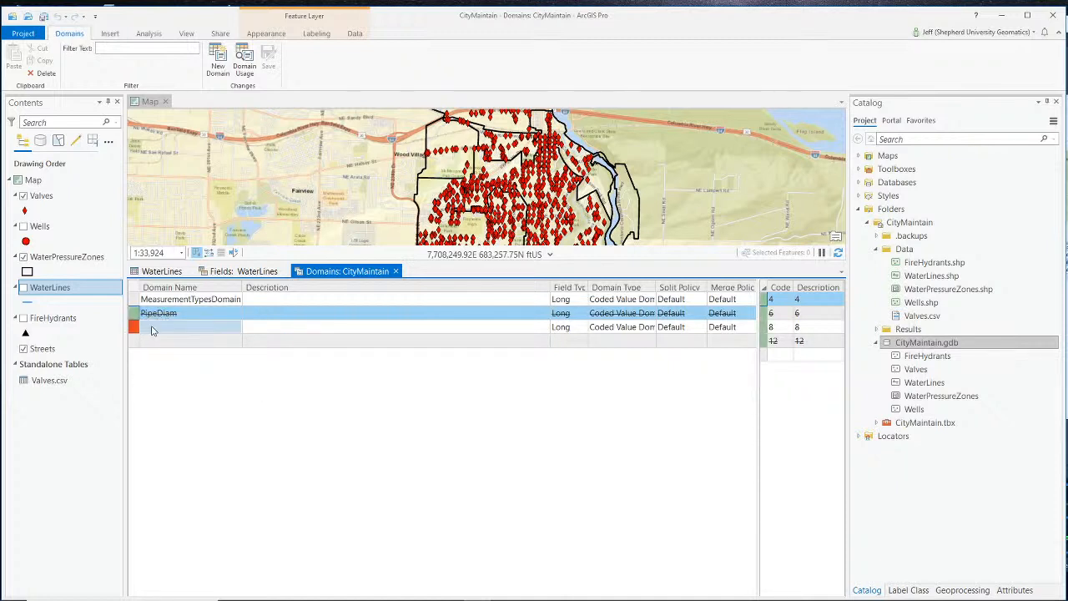
Step: Name the new domain PipeDiam1 and enter the codes 2, 4, 6 and 8
{"action": "left_click", "coordinate": [153, 329]}
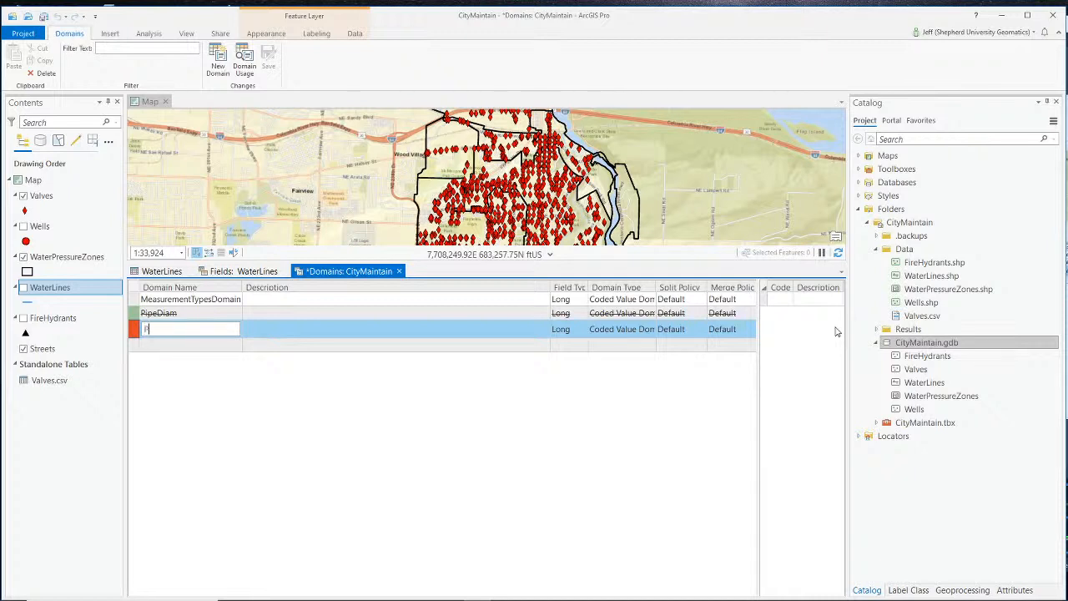
{"action": "type", "text": "PipeDiam1"}
{"action": "left_click", "coordinate": [786, 298]}
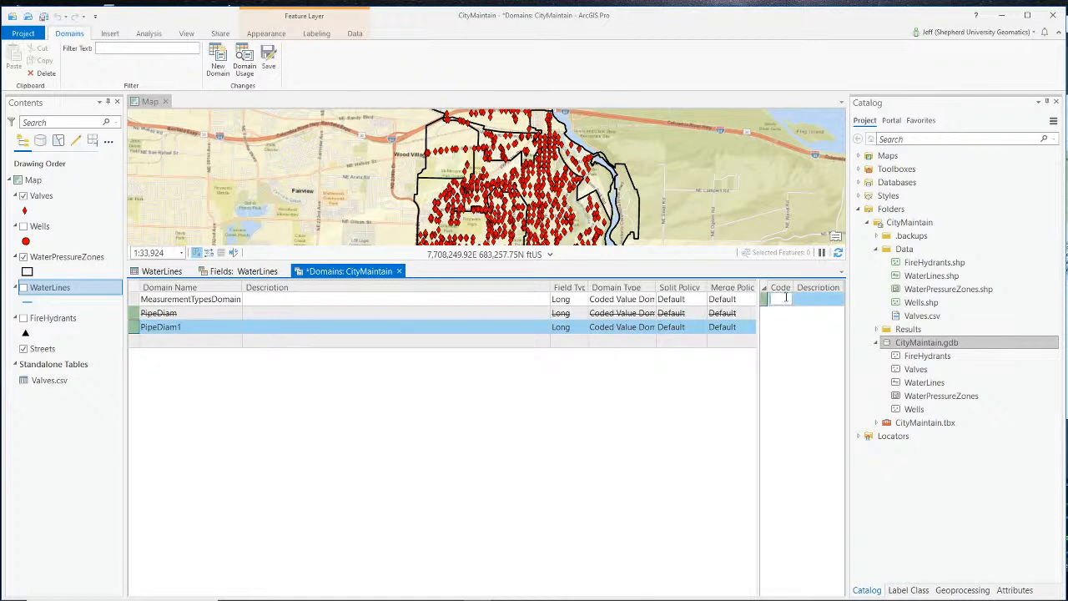
{"action": "type", "text": "2"}
{"action": "left_click", "coordinate": [782, 316]}
{"action": "left_click", "coordinate": [784, 316]}
{"action": "left_click", "coordinate": [784, 316]}
{"action": "left_click", "coordinate": [782, 312]}
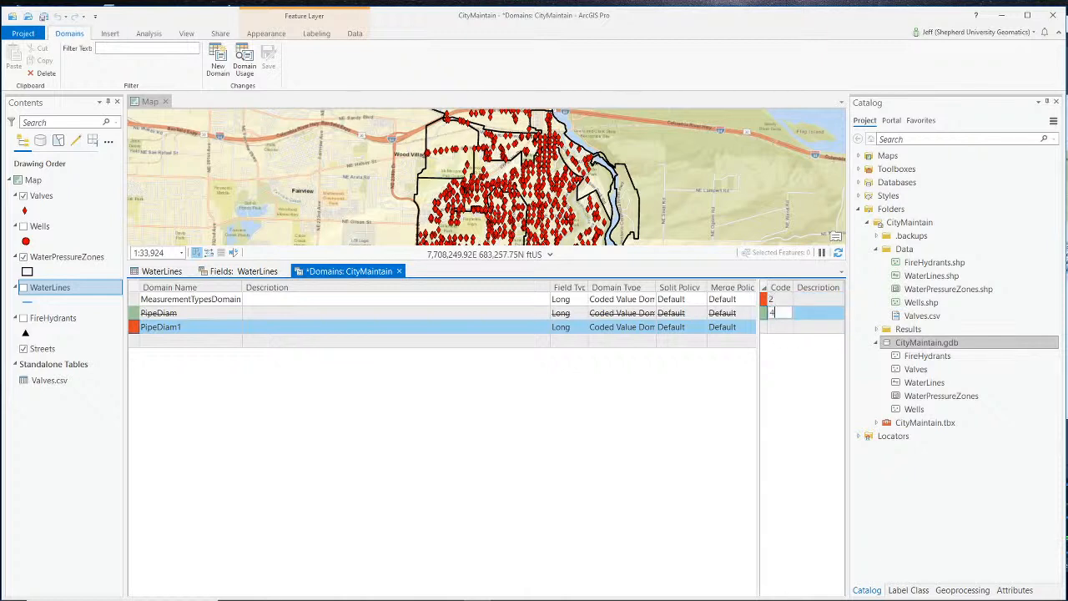
{"action": "type", "text": "4"}
{"action": "key", "text": "Return"}
{"action": "type", "text": "6"}
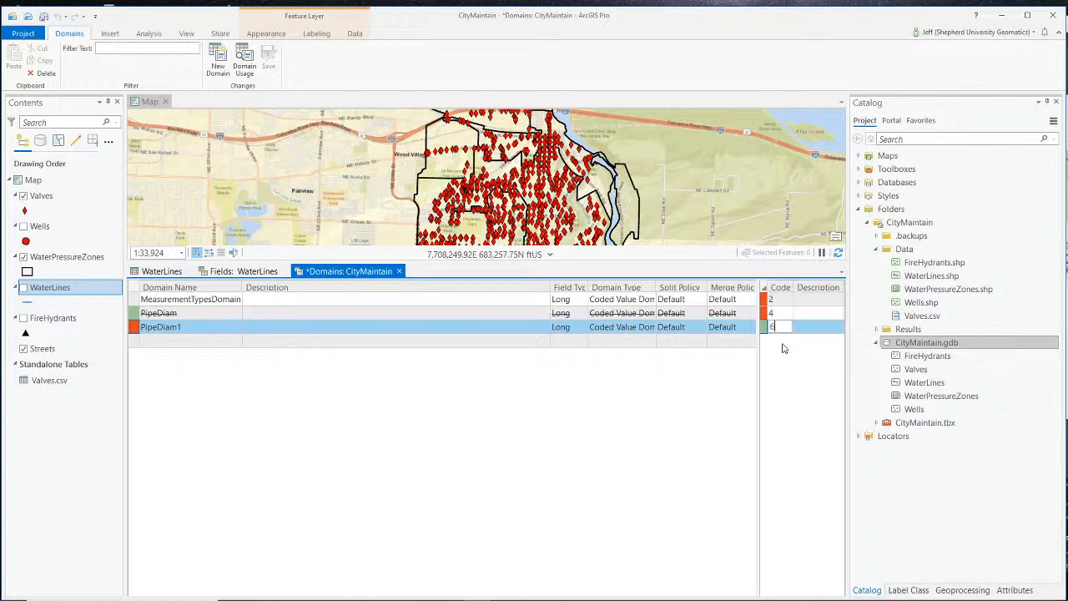
{"action": "key", "text": "Return"}
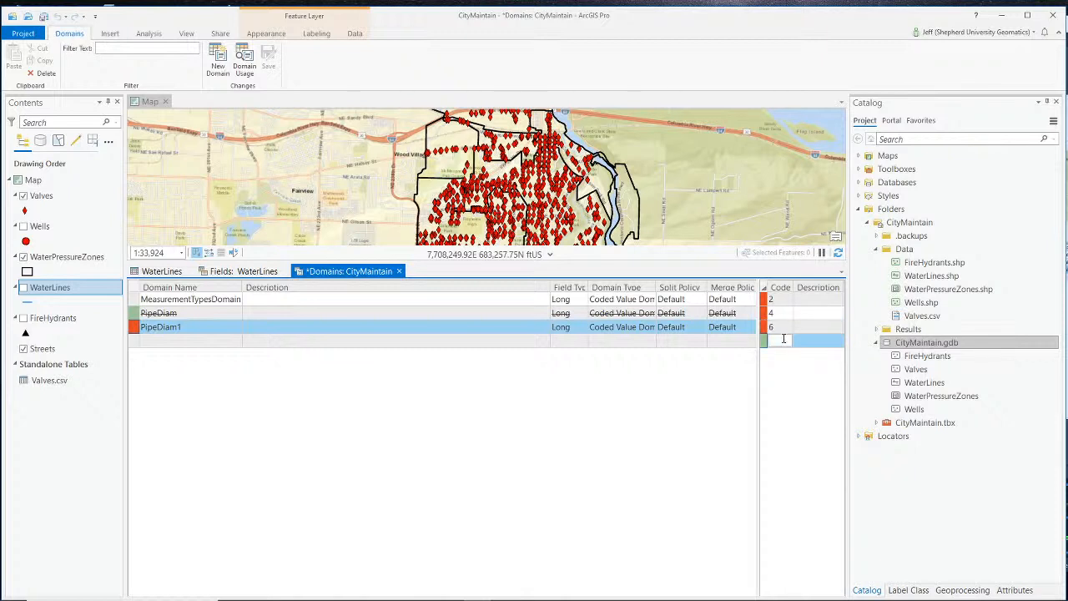
{"action": "type", "text": "8"}
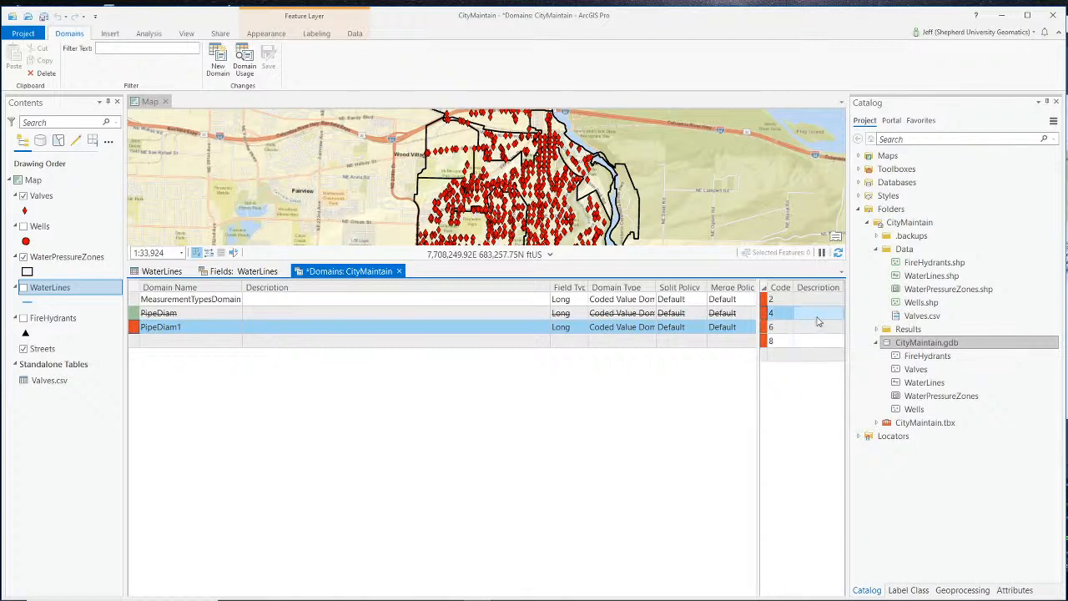
Step: Give PipeDiam1's codes 2, 4 and 6 the matching descriptions 2, 4 and 6
{"action": "left_click", "coordinate": [810, 298]}
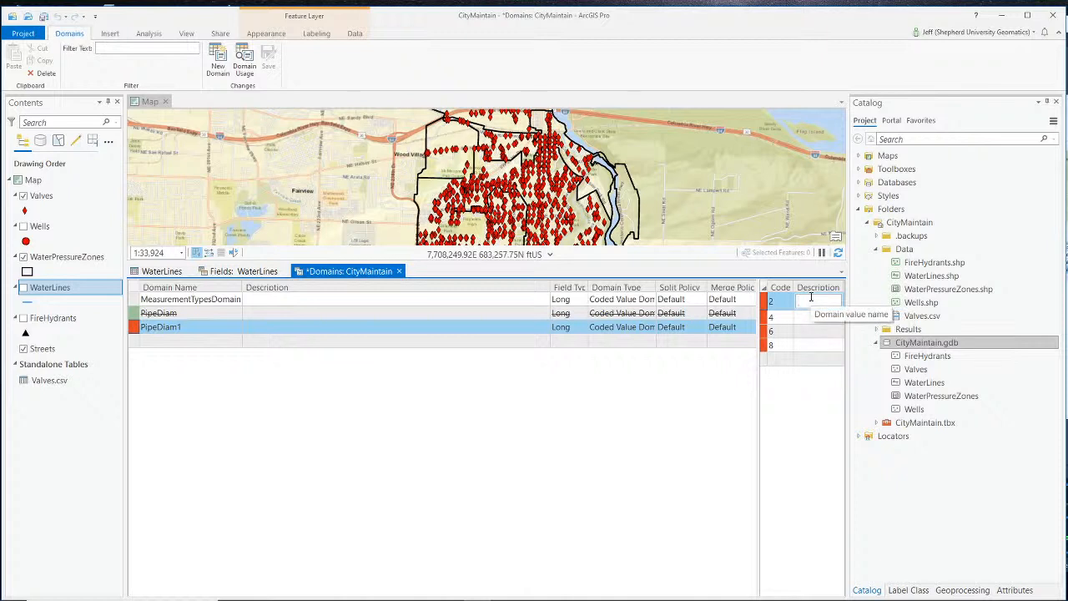
{"action": "type", "text": "2"}
{"action": "left_click", "coordinate": [812, 316]}
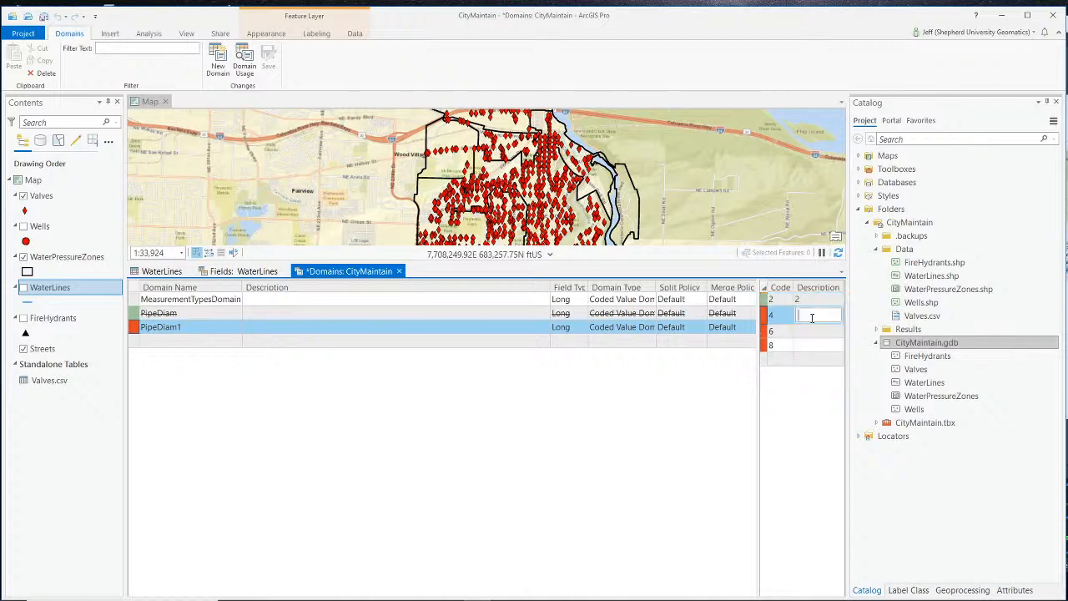
{"action": "type", "text": "4"}
{"action": "left_click", "coordinate": [811, 330]}
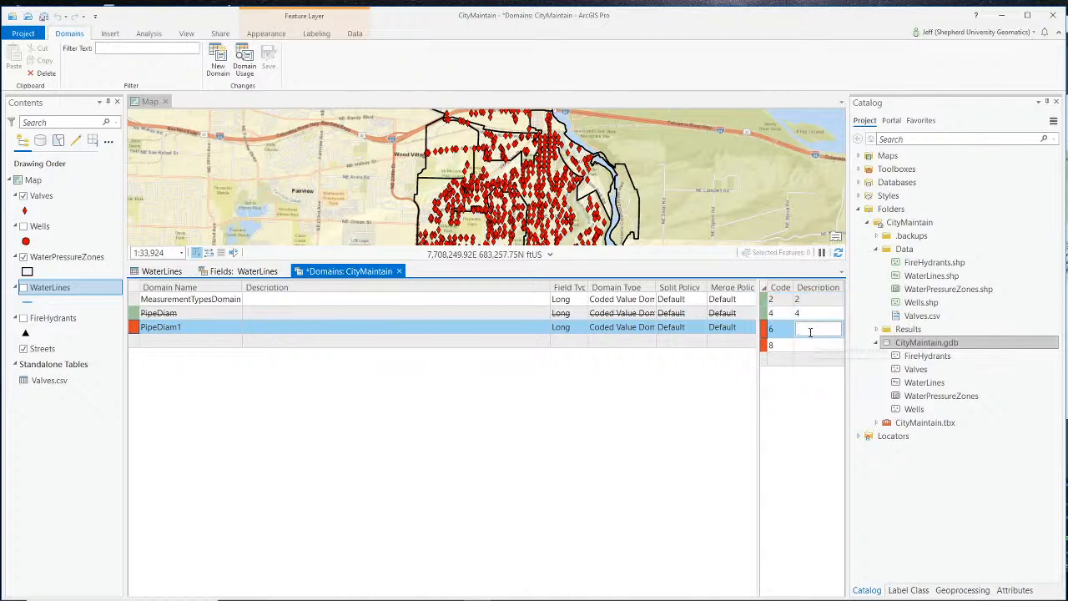
{"action": "type", "text": "6"}
{"action": "left_click", "coordinate": [809, 343]}
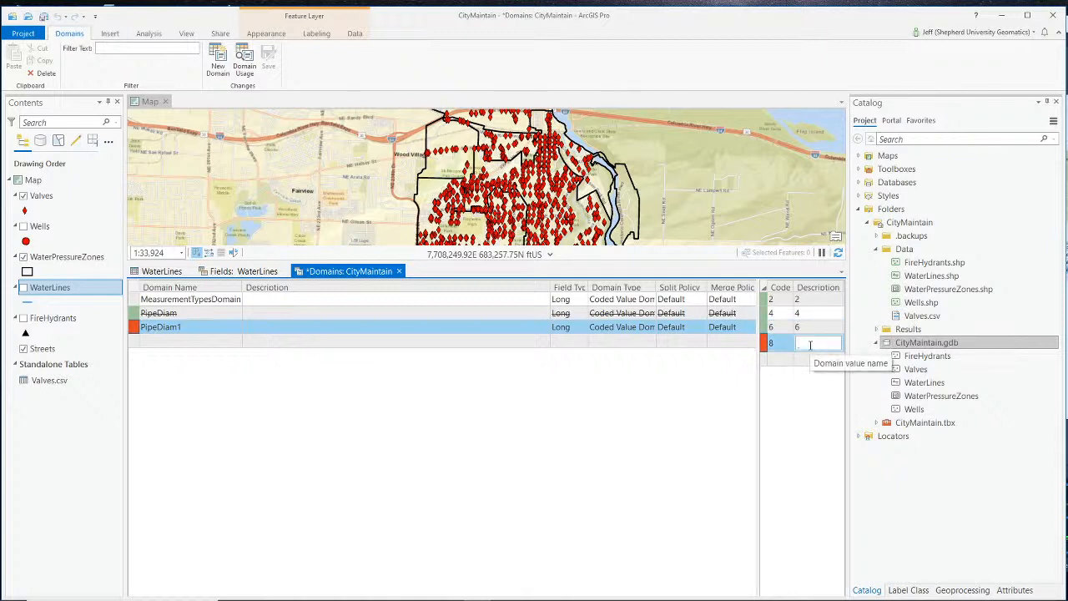
Step: Change the code and description of PipeDiam1's first entry to 12, and describe code 8 as 8
{"action": "left_click", "coordinate": [783, 300]}
{"action": "type", "text": "1"}
{"action": "left_click", "coordinate": [799, 304]}
{"action": "type", "text": "1"}
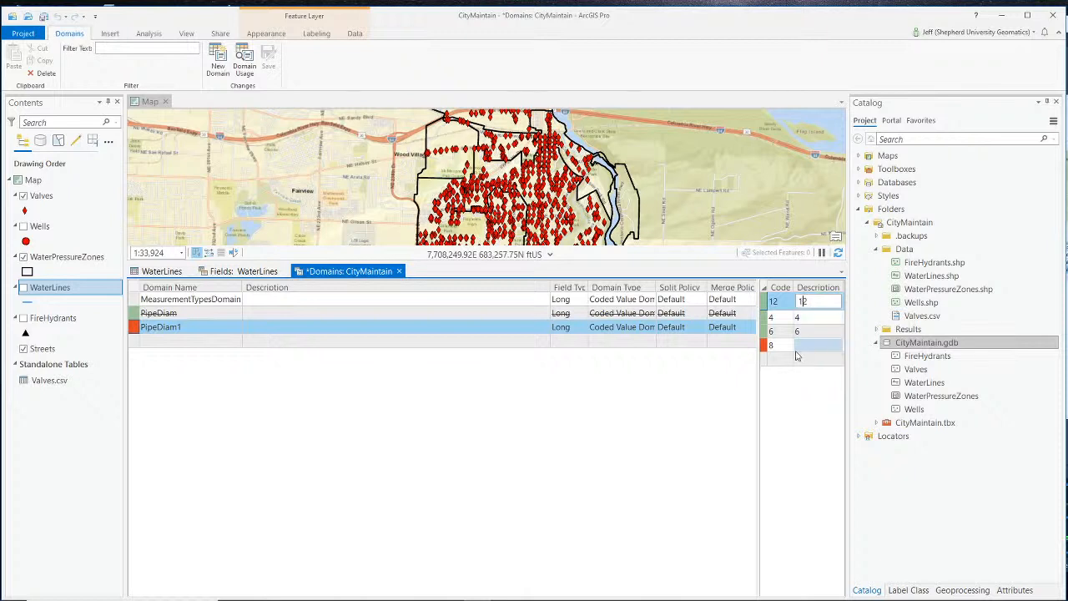
{"action": "left_click", "coordinate": [803, 345]}
{"action": "type", "text": "8"}
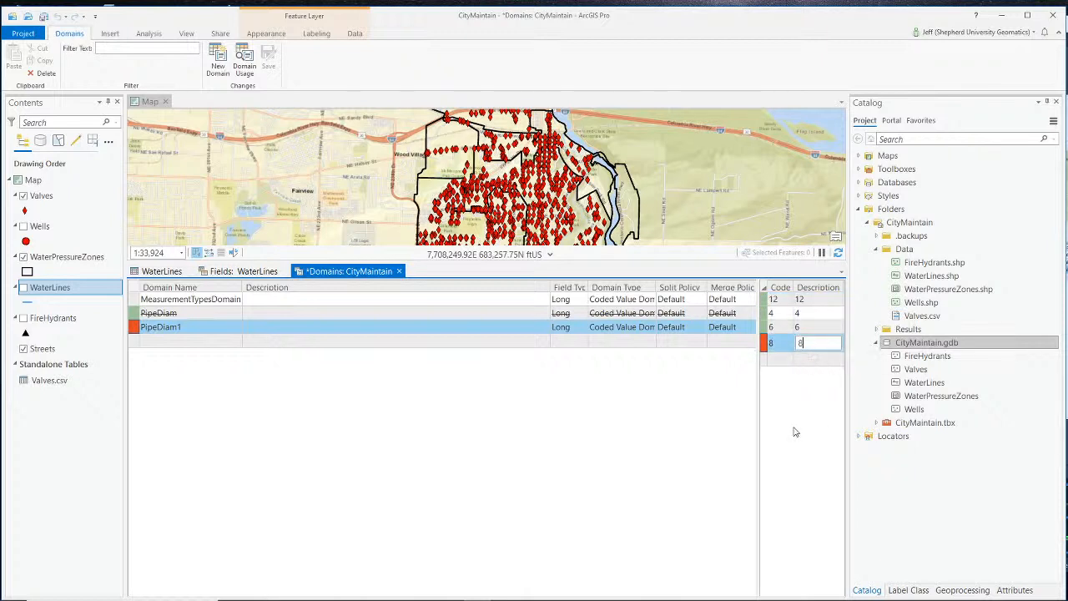
{"action": "left_click", "coordinate": [799, 357]}
Step: Check the merge and split policy options of PipeDiam1, keeping the split policy at Default
{"action": "left_click", "coordinate": [734, 328]}
{"action": "left_click", "coordinate": [752, 332]}
{"action": "left_click", "coordinate": [752, 331]}
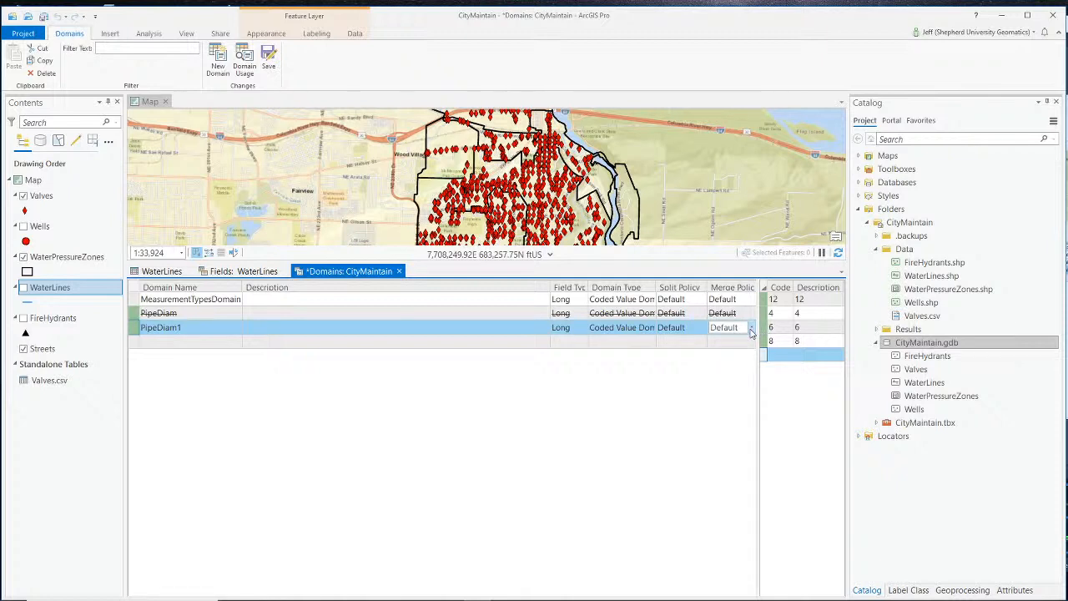
{"action": "left_click", "coordinate": [692, 331]}
{"action": "left_click", "coordinate": [698, 332]}
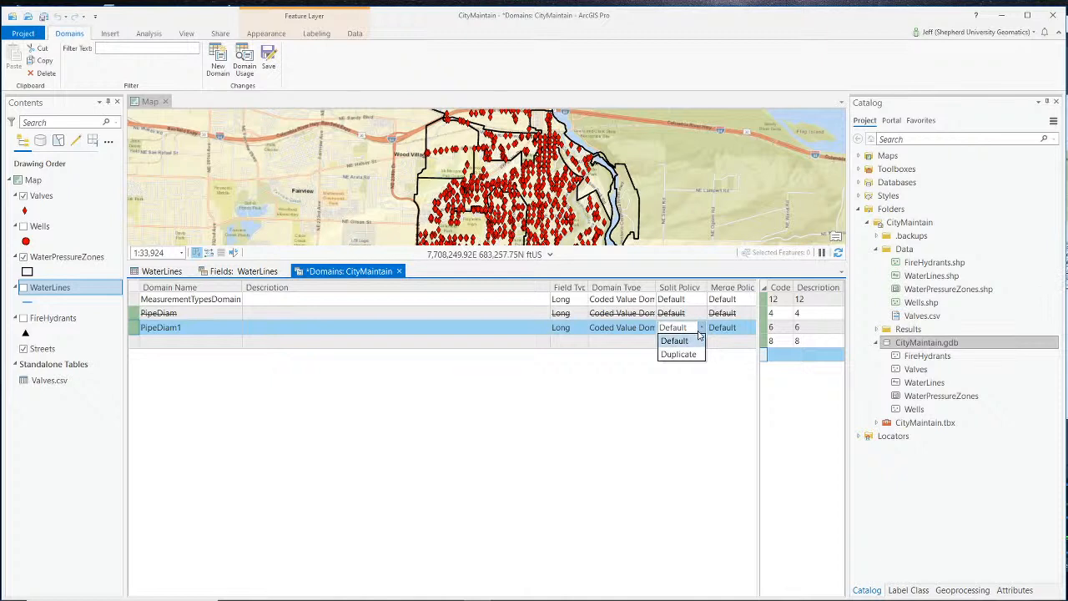
{"action": "left_click", "coordinate": [697, 338]}
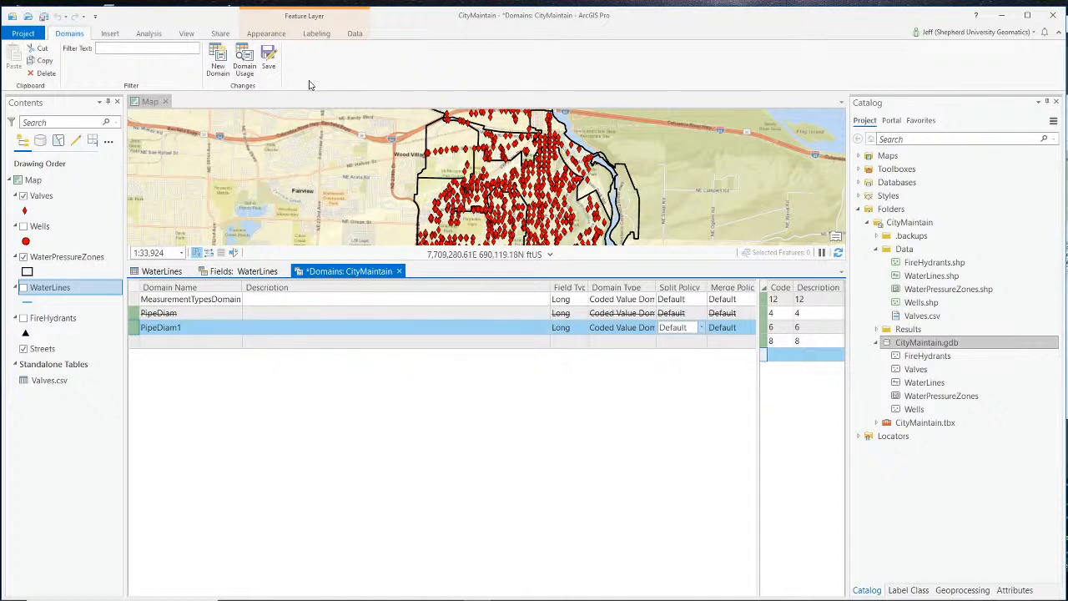
Step: Try to rename the PipeDiam1 domain as PipeDiam
{"action": "left_click", "coordinate": [185, 330]}
{"action": "left_click", "coordinate": [207, 331]}
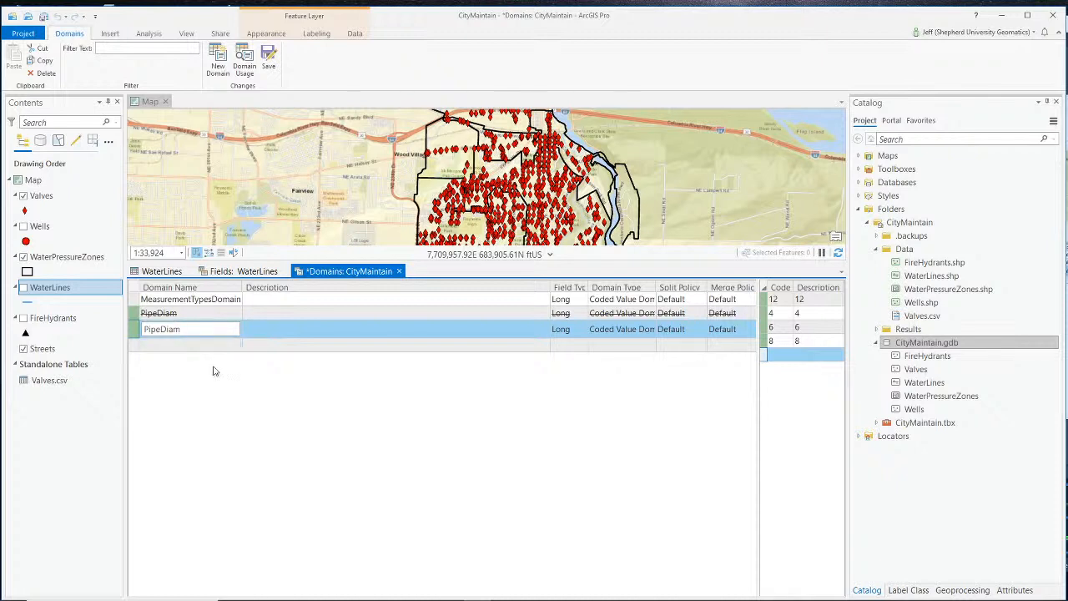
{"action": "left_click", "coordinate": [212, 342]}
{"action": "left_click", "coordinate": [212, 326]}
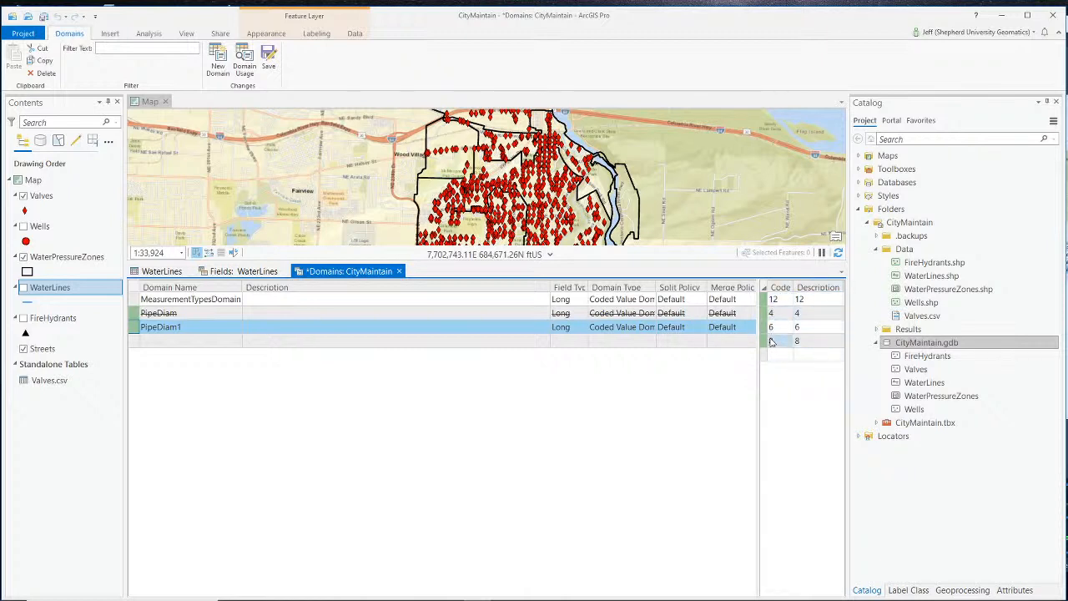
Step: Widen the area listing the coded values and save the domain changes
{"action": "left_click_drag", "start_coordinate": [756, 383], "coordinate": [649, 383]}
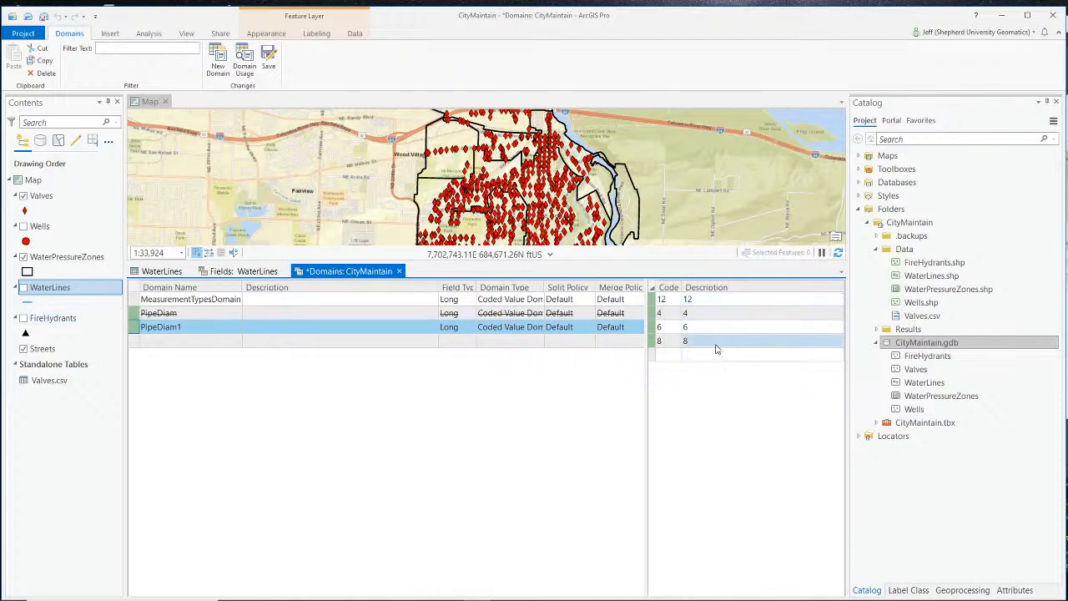
{"action": "left_click", "coordinate": [268, 58]}
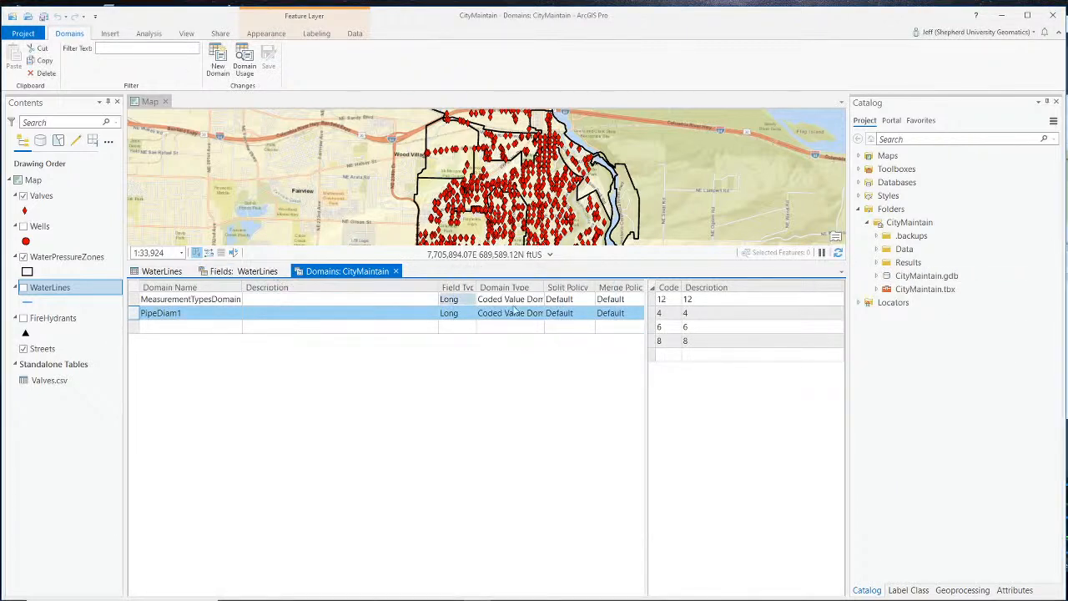
Step: Set the default value of the WaterLines P_DIAM field to 4 and save the field changes
{"action": "left_click", "coordinate": [255, 275]}
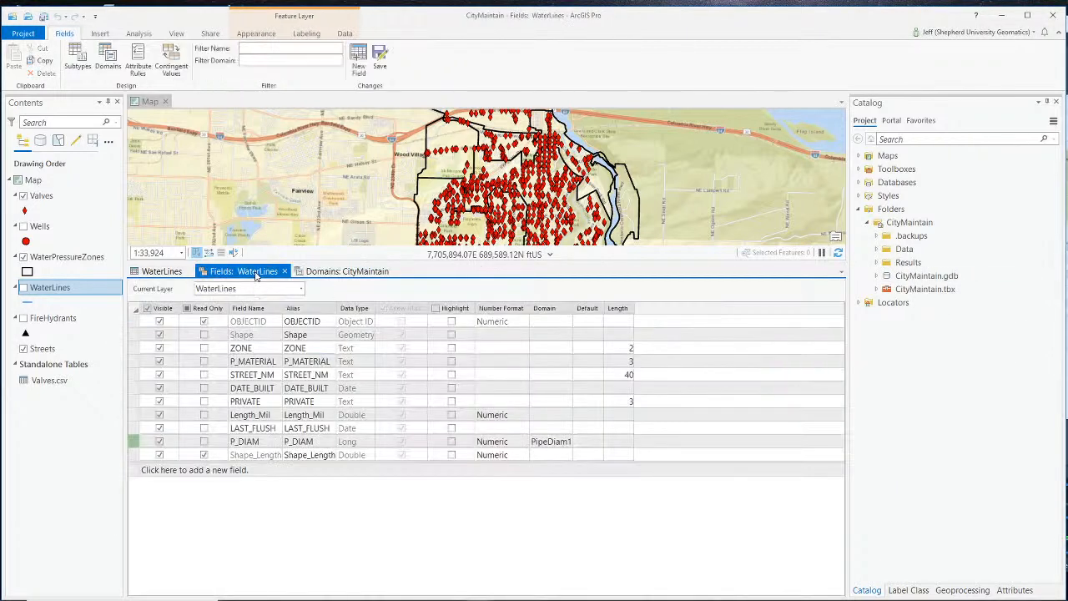
{"action": "left_click", "coordinate": [596, 445]}
{"action": "left_click", "coordinate": [598, 441]}
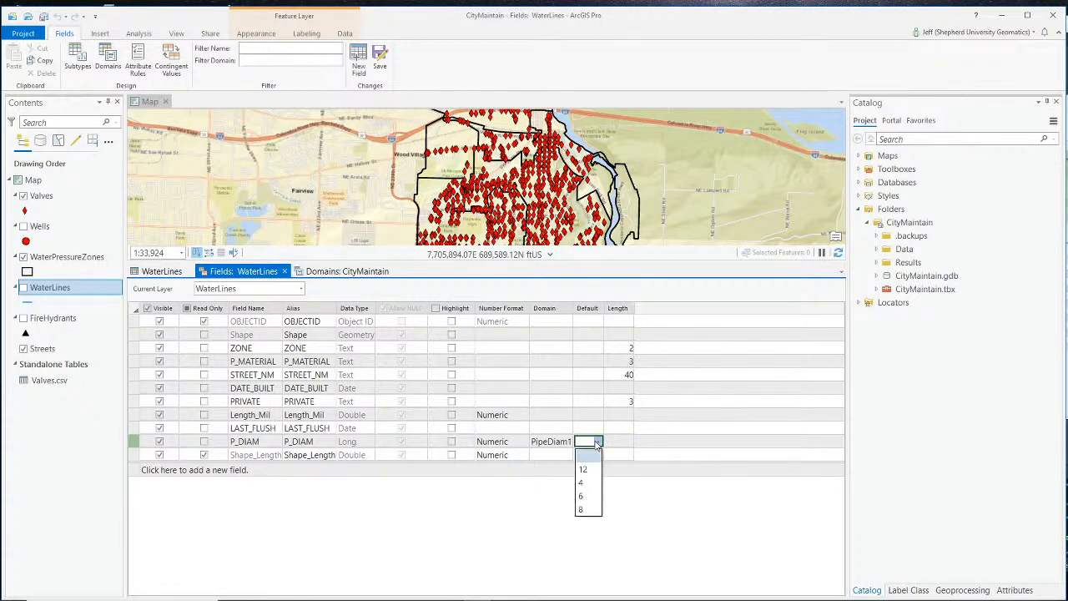
{"action": "left_click", "coordinate": [584, 482]}
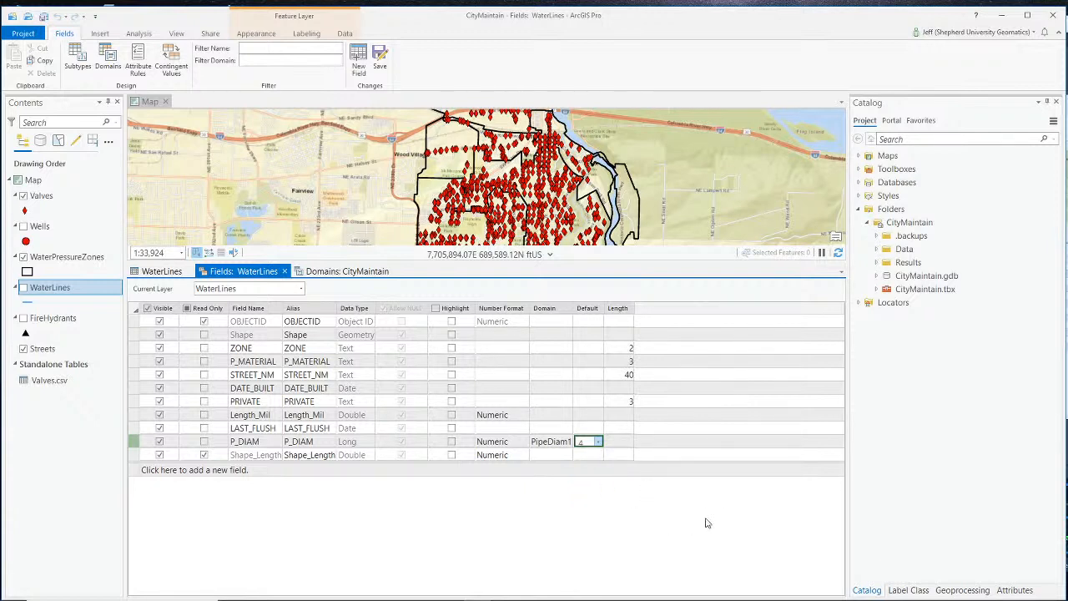
{"action": "left_click", "coordinate": [380, 59]}
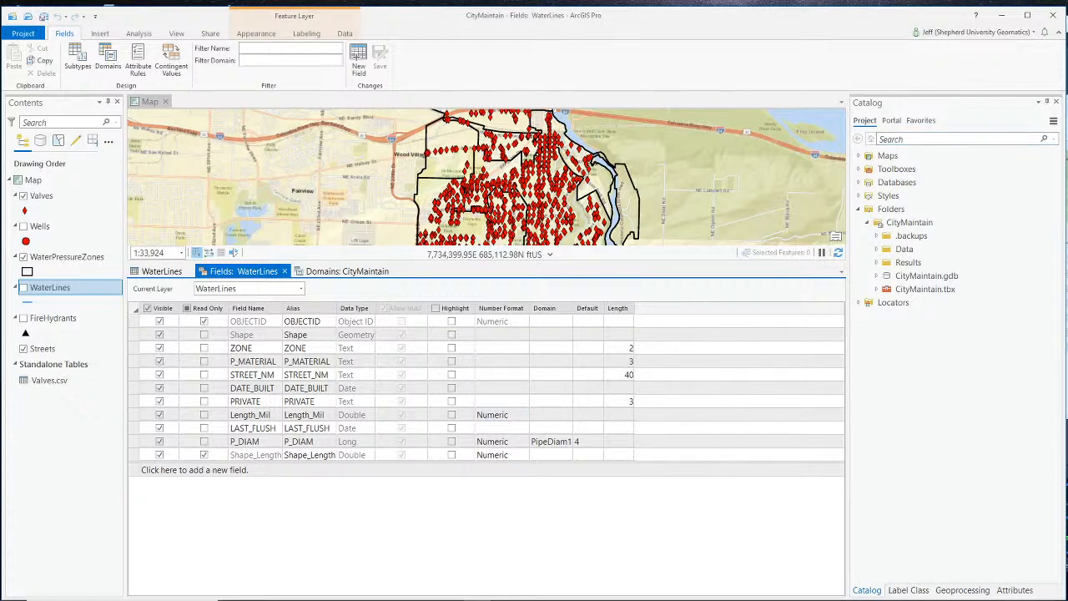
{"action": "key", "text": "alt+Tab"}
{"action": "scroll", "coordinate": [794, 503], "scroll_direction": "up", "scroll_amount": 3}
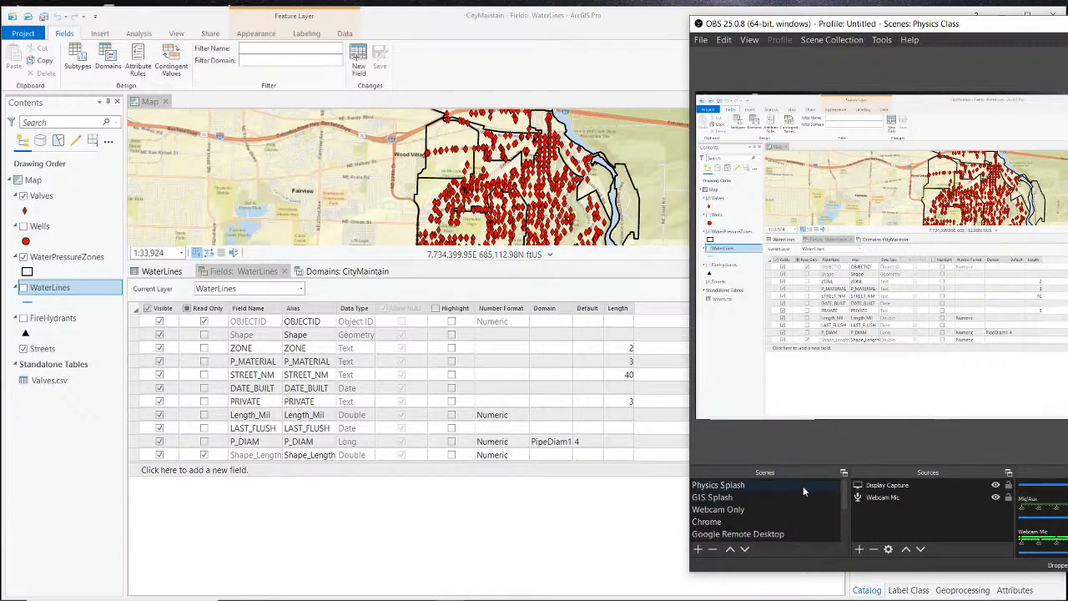
{"action": "left_click", "coordinate": [744, 508]}
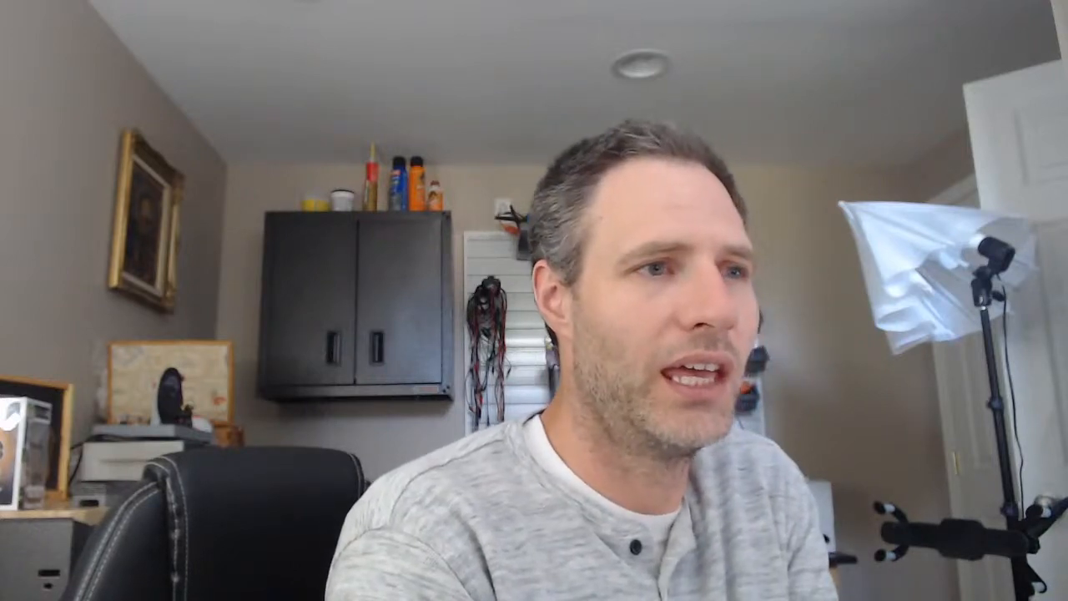
{"action": "left_click", "coordinate": [774, 529]}
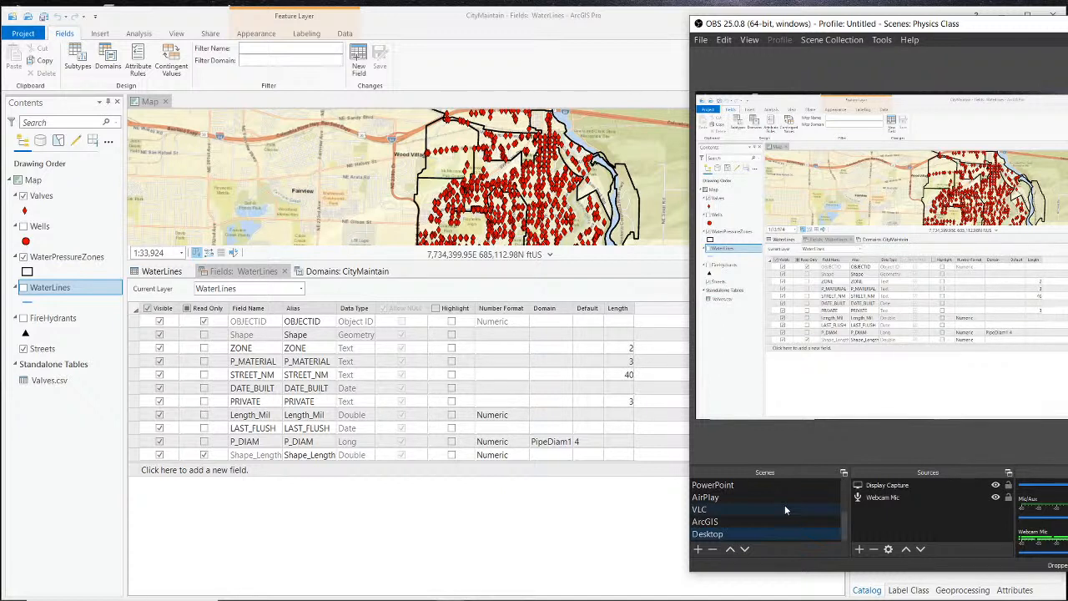
Step: Switch back to ArcGIS Pro and close the WaterLines attribute table
{"action": "left_click", "coordinate": [506, 275]}
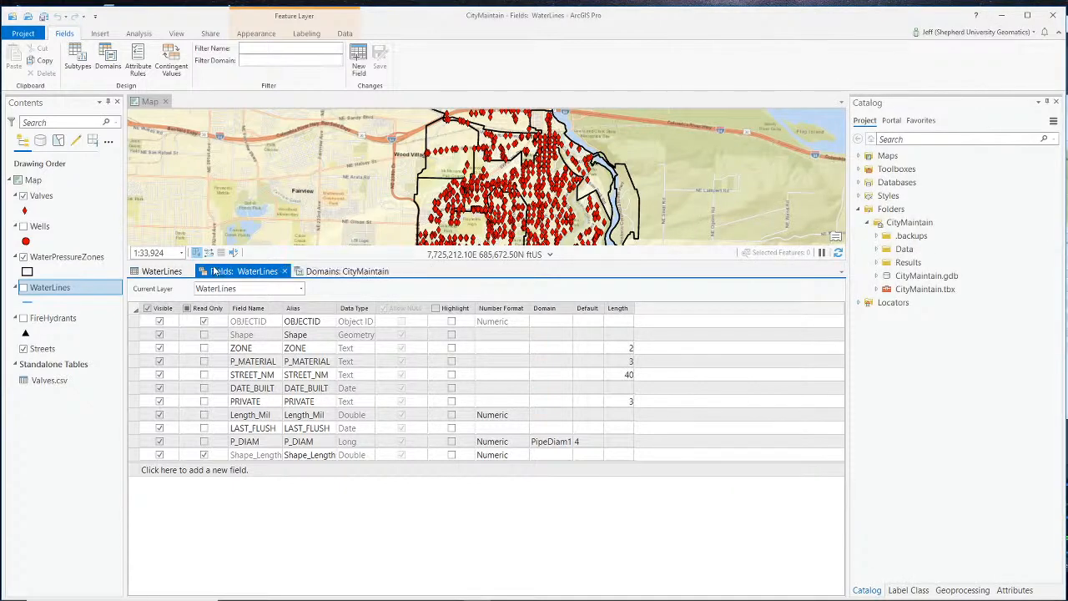
{"action": "left_click", "coordinate": [188, 271]}
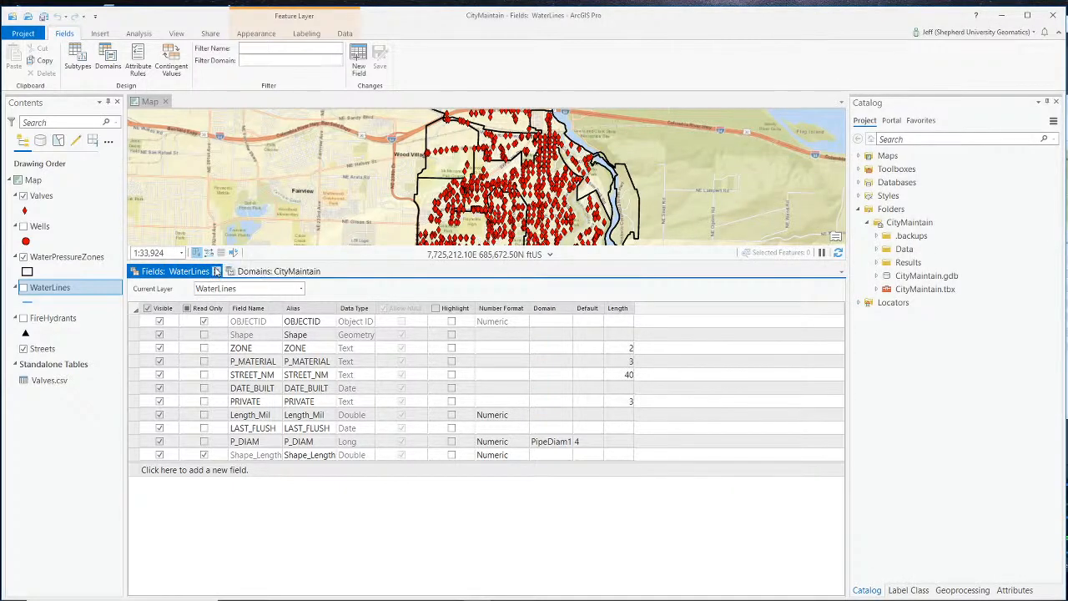
Step: Close the WaterLines fields view and the CityMaintain domains view, and save the project
{"action": "left_click", "coordinate": [216, 271]}
{"action": "left_click", "coordinate": [254, 272]}
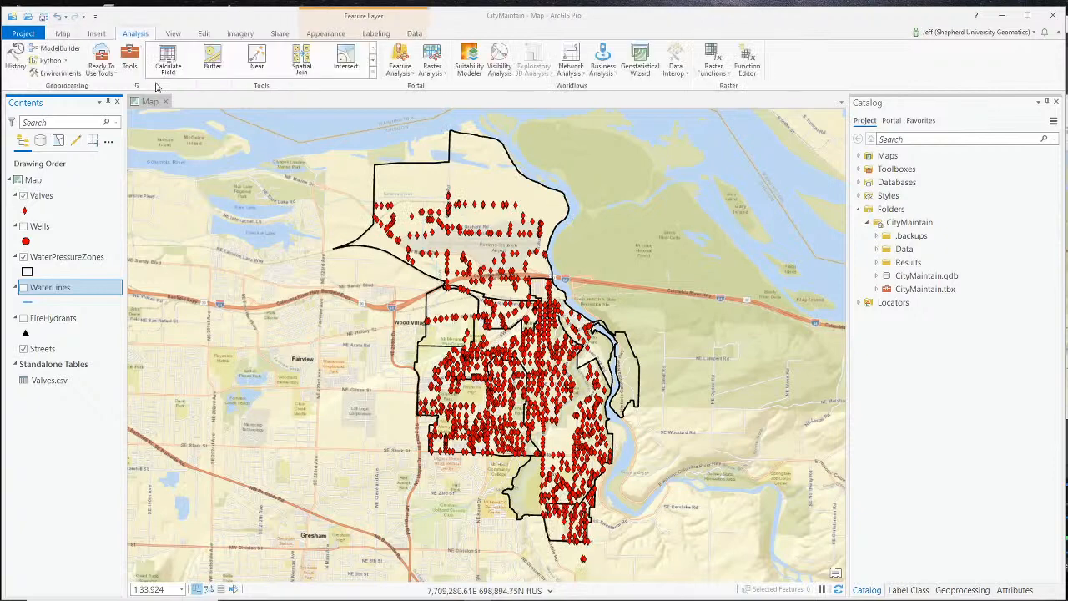
{"action": "left_click", "coordinate": [63, 33]}
{"action": "left_click", "coordinate": [44, 16]}
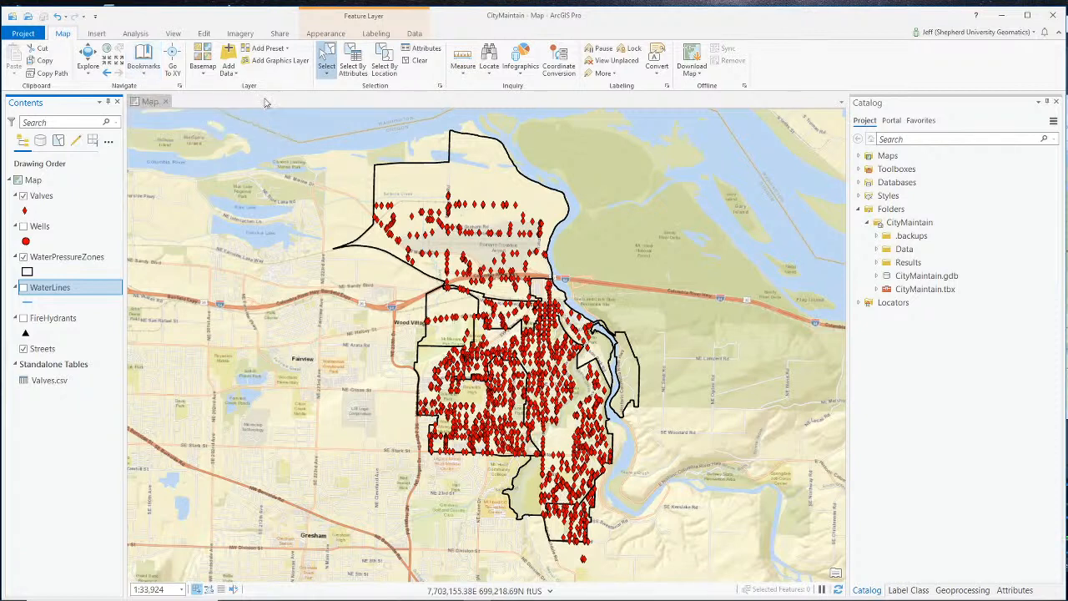
Step: Go to the Water lines bookmark and turn on the WaterLines layer
{"action": "left_click", "coordinate": [147, 74]}
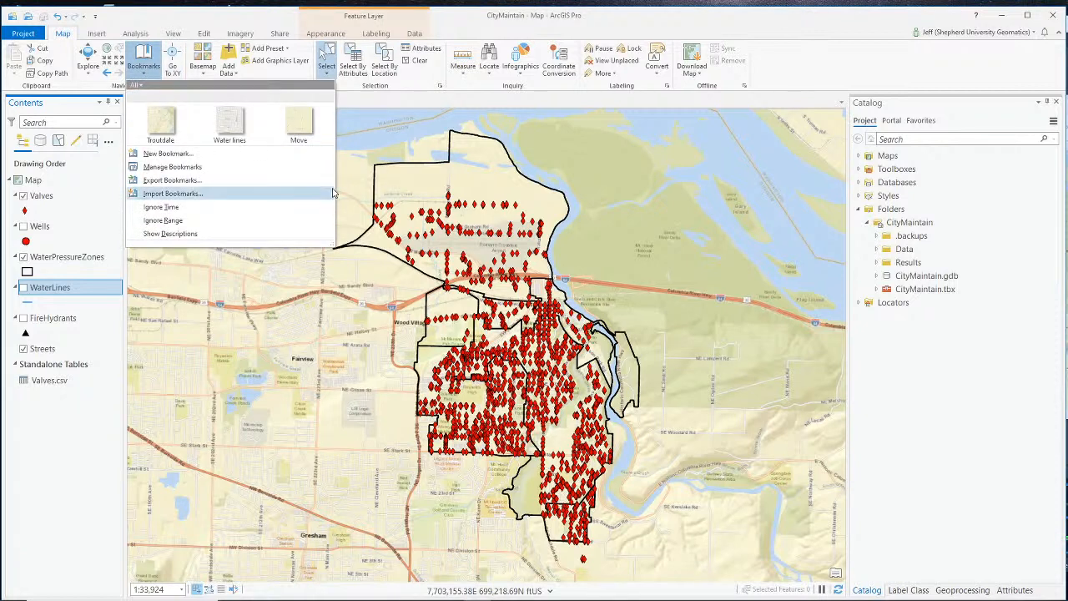
{"action": "left_click", "coordinate": [229, 123]}
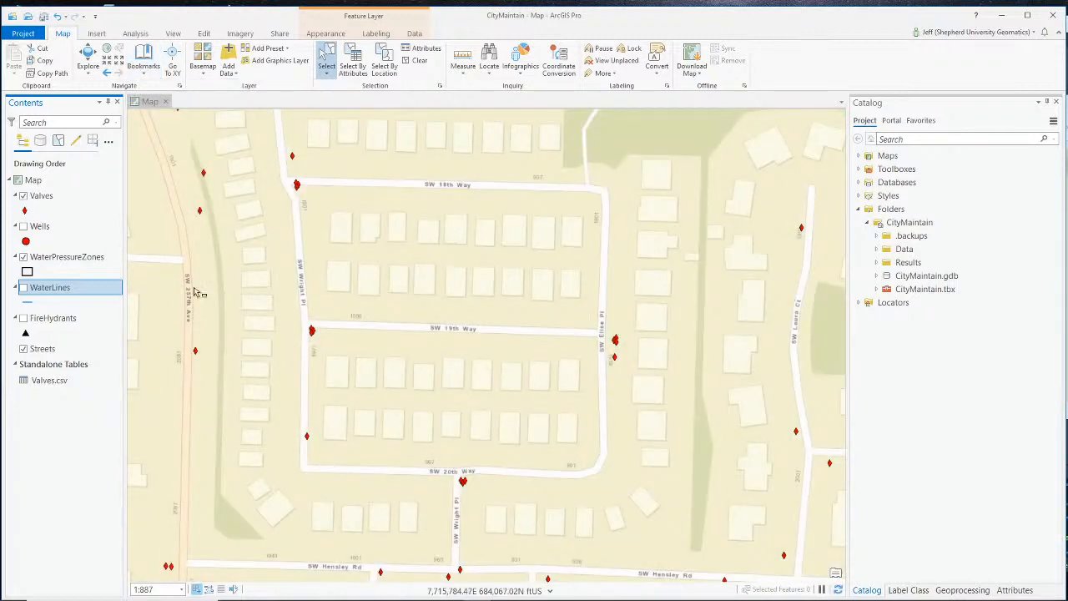
{"action": "left_click", "coordinate": [23, 287]}
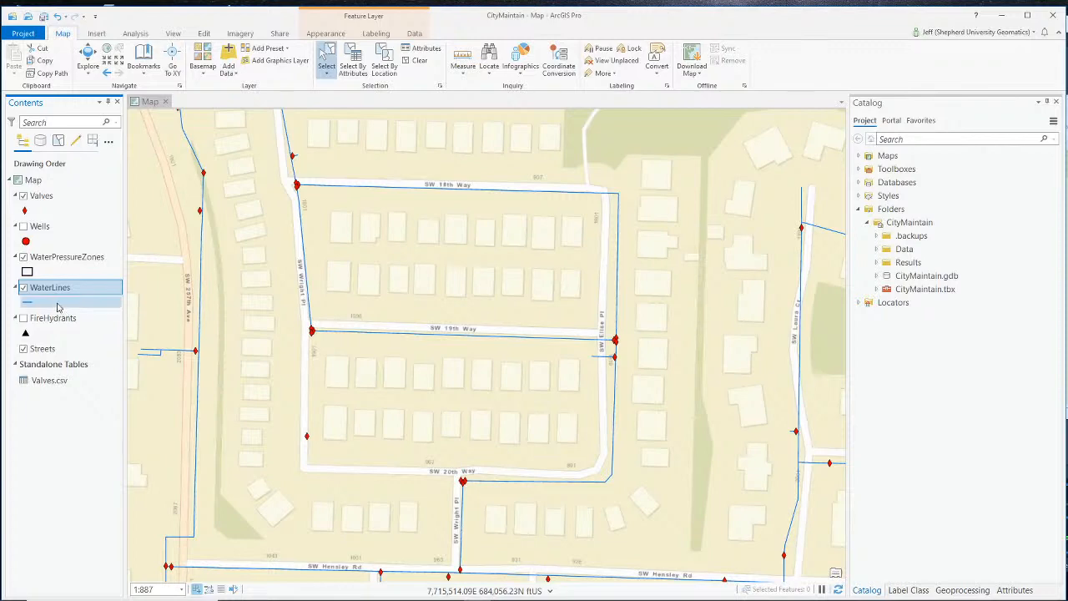
Step: Select the valve on the horizontal water line near SW Wright Pl and SW 19th Way, and activate the Explore tool
{"action": "scroll", "coordinate": [317, 338], "scroll_direction": "up", "scroll_amount": 4}
{"action": "scroll", "coordinate": [318, 338], "scroll_direction": "up", "scroll_amount": 8}
{"action": "left_click", "coordinate": [379, 474]}
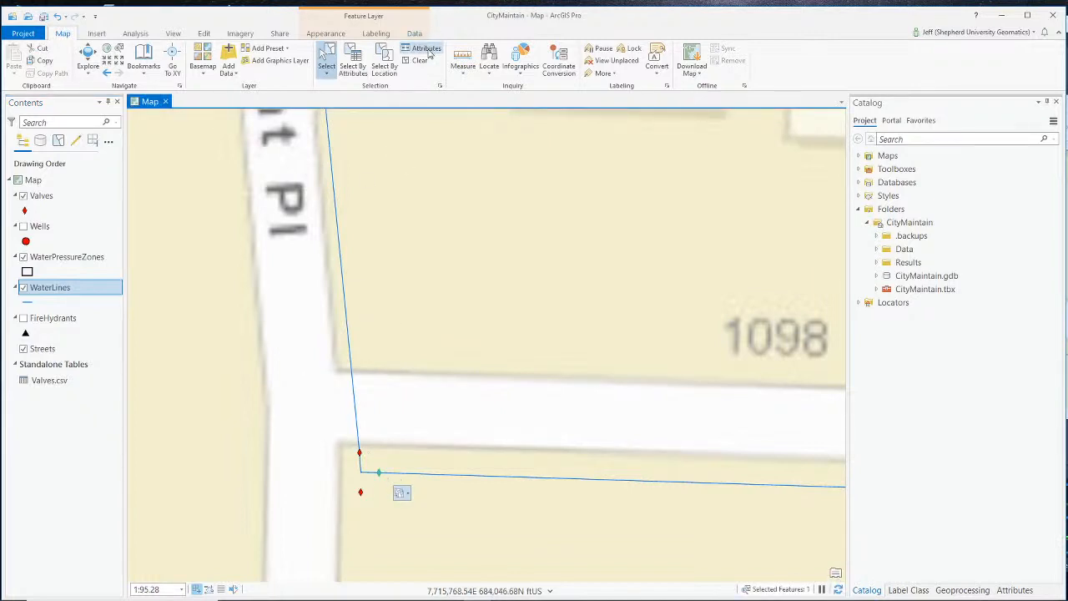
{"action": "left_click", "coordinate": [87, 62]}
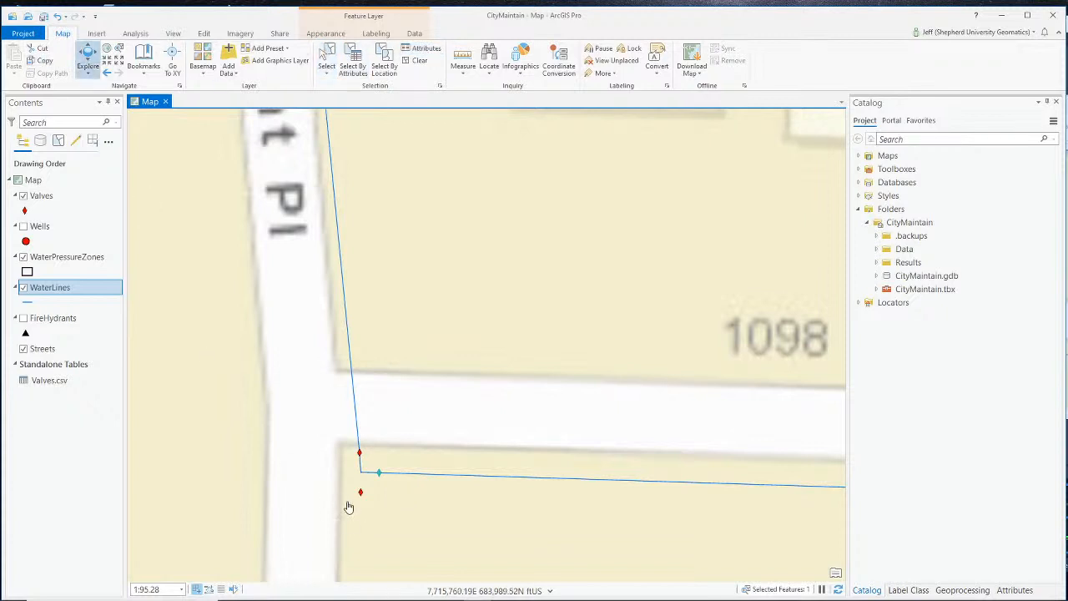
Step: View the attributes of the upper and lower valves near the water line corner, and close the pop-up
{"action": "left_click", "coordinate": [361, 455]}
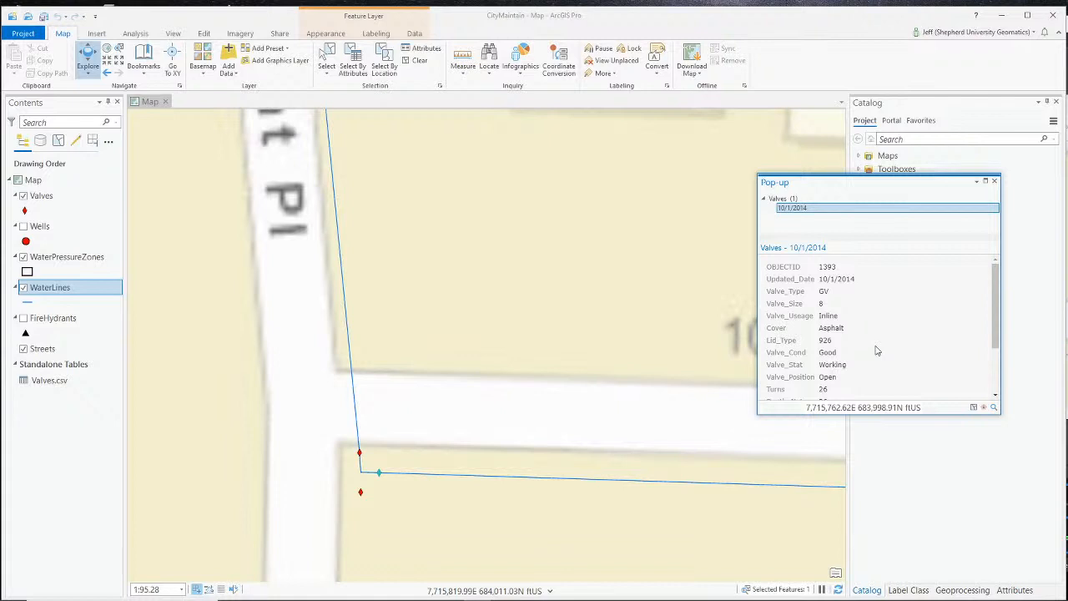
{"action": "left_click", "coordinate": [361, 491]}
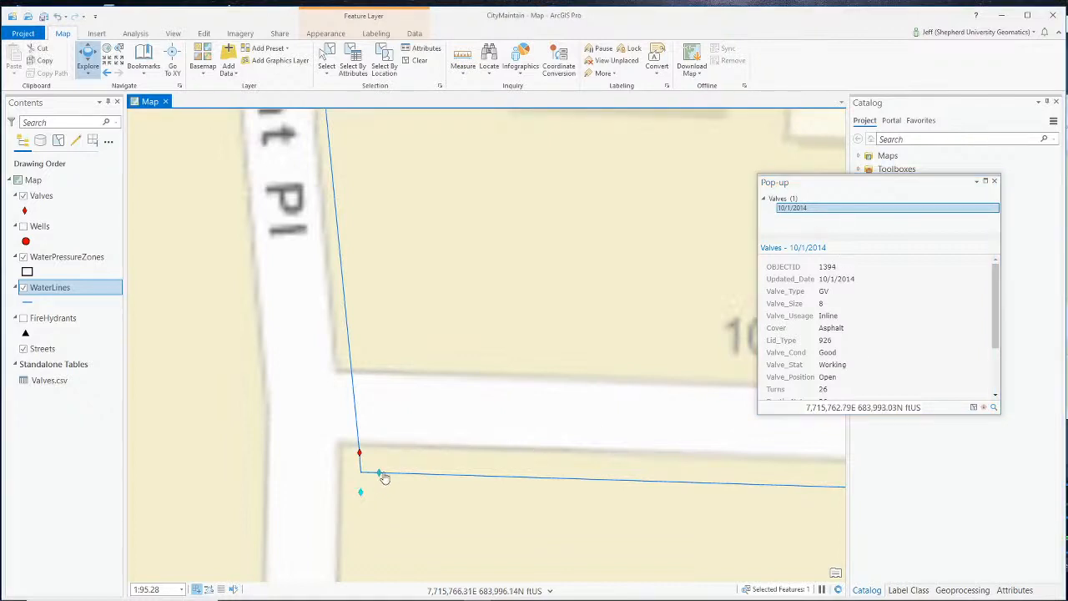
{"action": "left_click", "coordinate": [996, 182]}
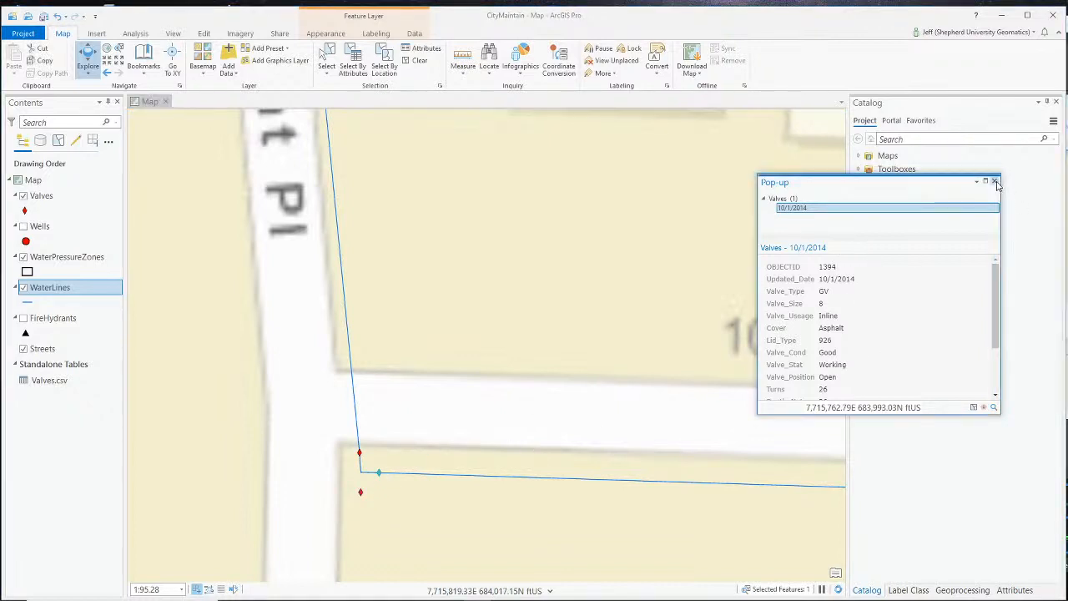
Step: Go to the bookmarked view of the SW 19th Way neighbourhood and hide the WaterPressureZones layer
{"action": "left_click", "coordinate": [144, 60]}
{"action": "left_click", "coordinate": [214, 131]}
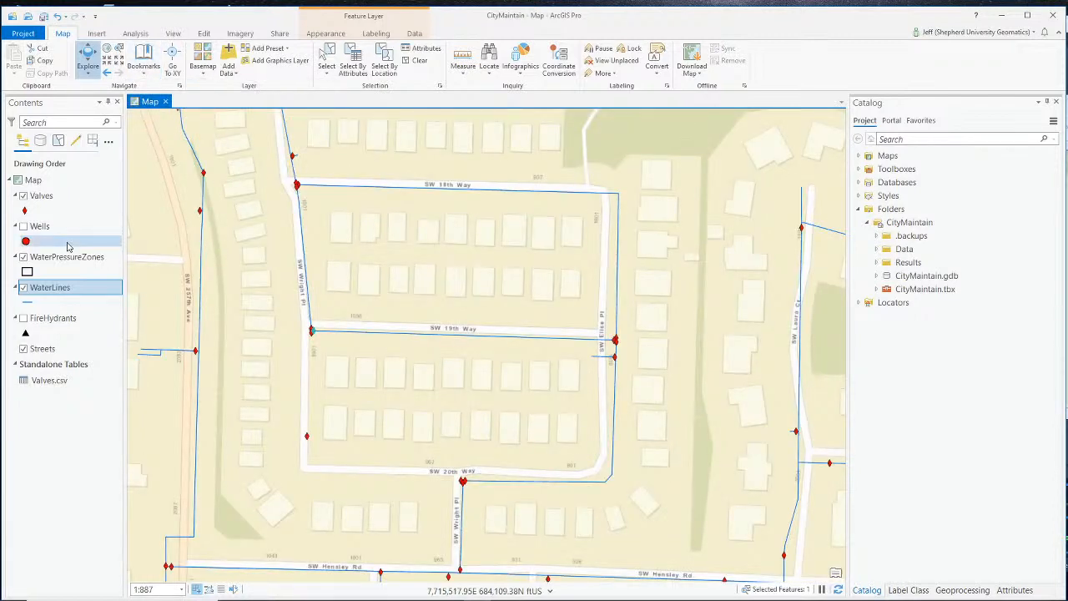
{"action": "left_click", "coordinate": [25, 258]}
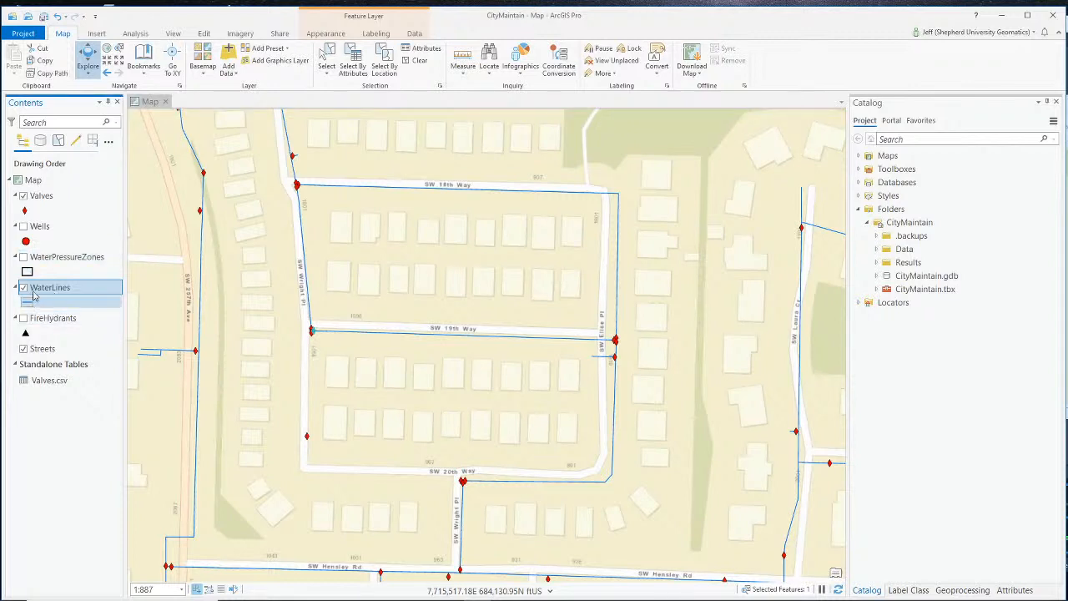
Step: Restrict map selection to the WaterLines layer by making all other layers unselectable
{"action": "left_click", "coordinate": [59, 140]}
{"action": "left_click", "coordinate": [24, 259]}
{"action": "left_click", "coordinate": [23, 258]}
{"action": "left_click", "coordinate": [23, 196]}
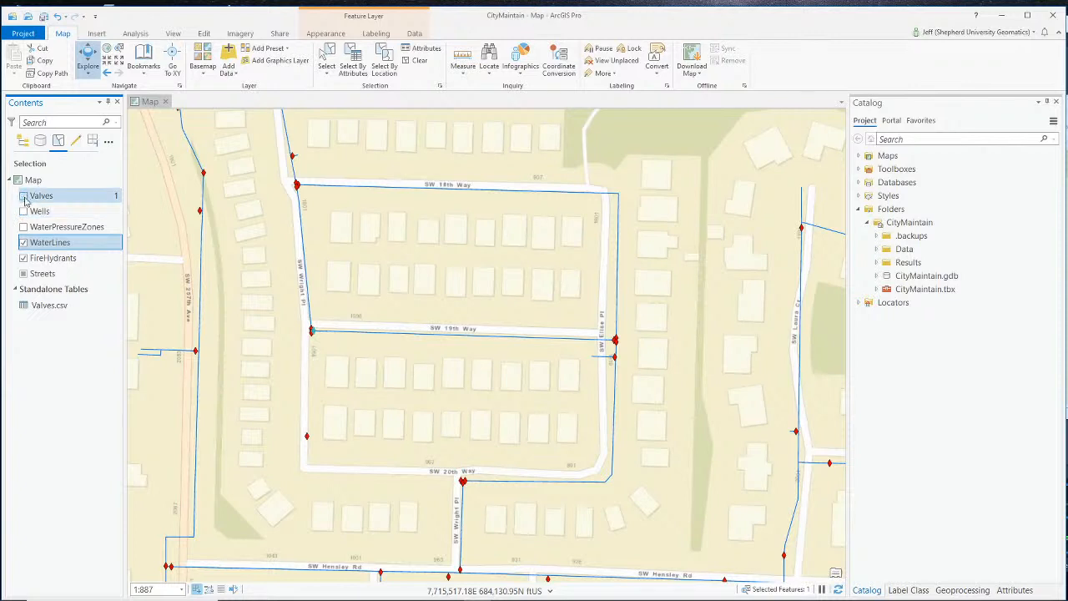
{"action": "left_click", "coordinate": [24, 257]}
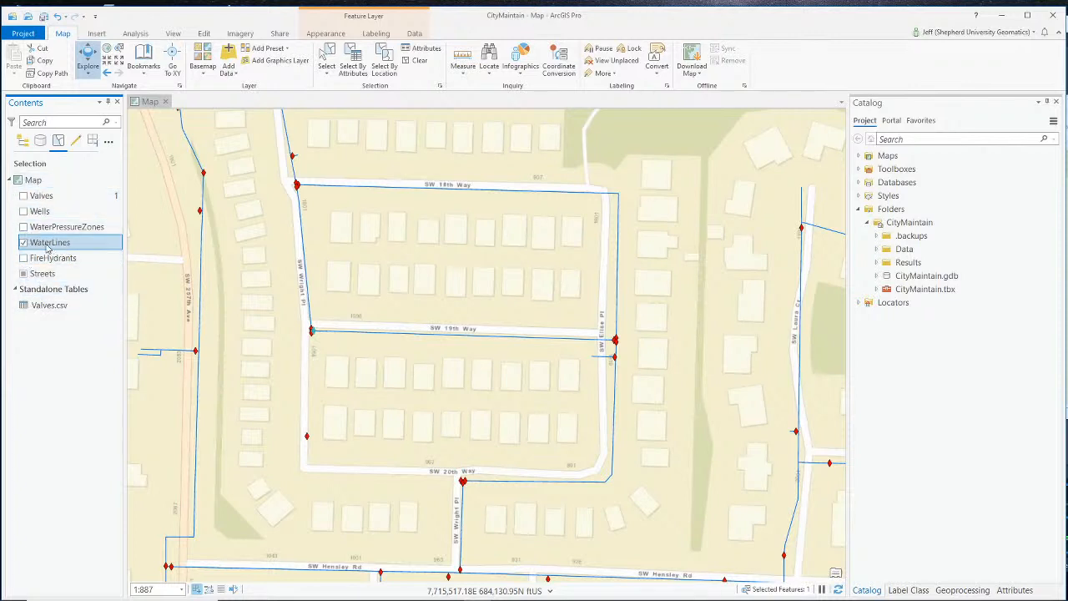
Step: Make WaterLines the only editable feature layer, return to the drawing order list and save the project
{"action": "left_click", "coordinate": [76, 140]}
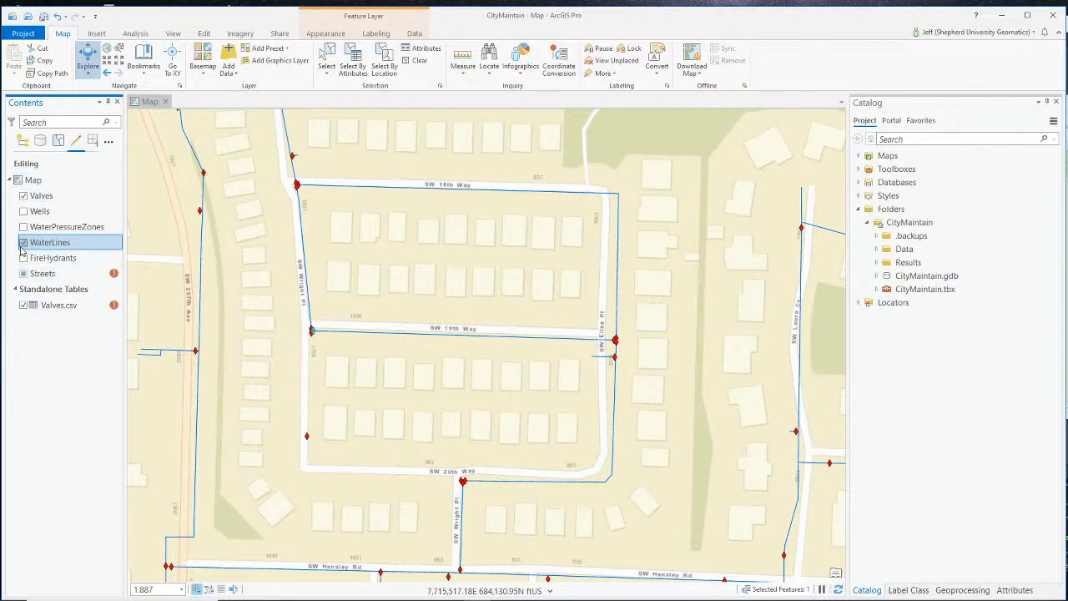
{"action": "left_click", "coordinate": [23, 195]}
{"action": "left_click", "coordinate": [22, 141]}
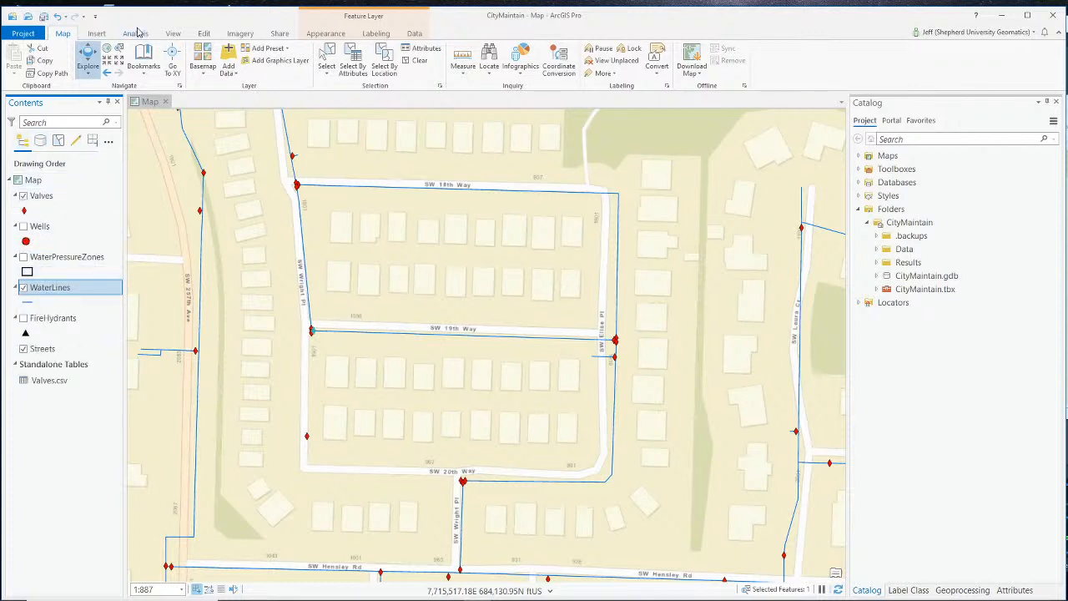
{"action": "left_click", "coordinate": [43, 16]}
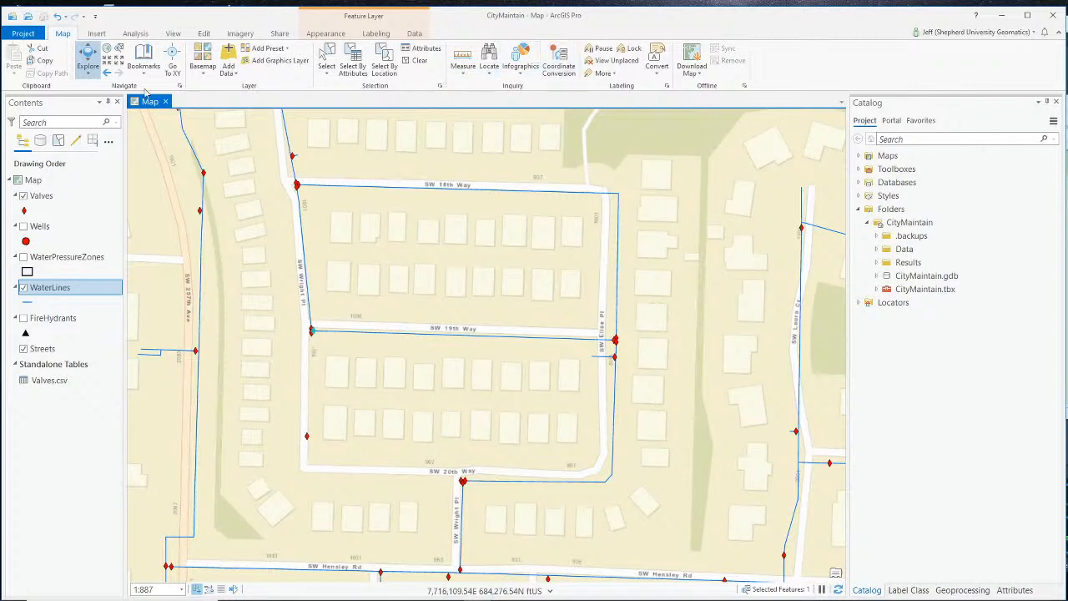
Step: Review the point and vertex snapping types in the edit settings, and turn snapping off
{"action": "left_click", "coordinate": [205, 34]}
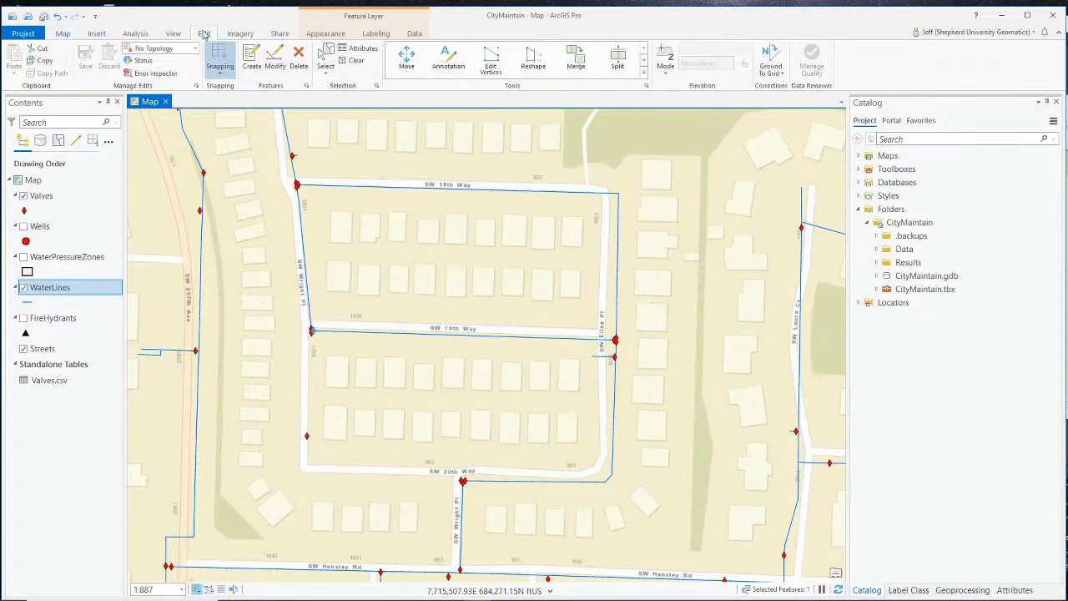
{"action": "left_click", "coordinate": [220, 66]}
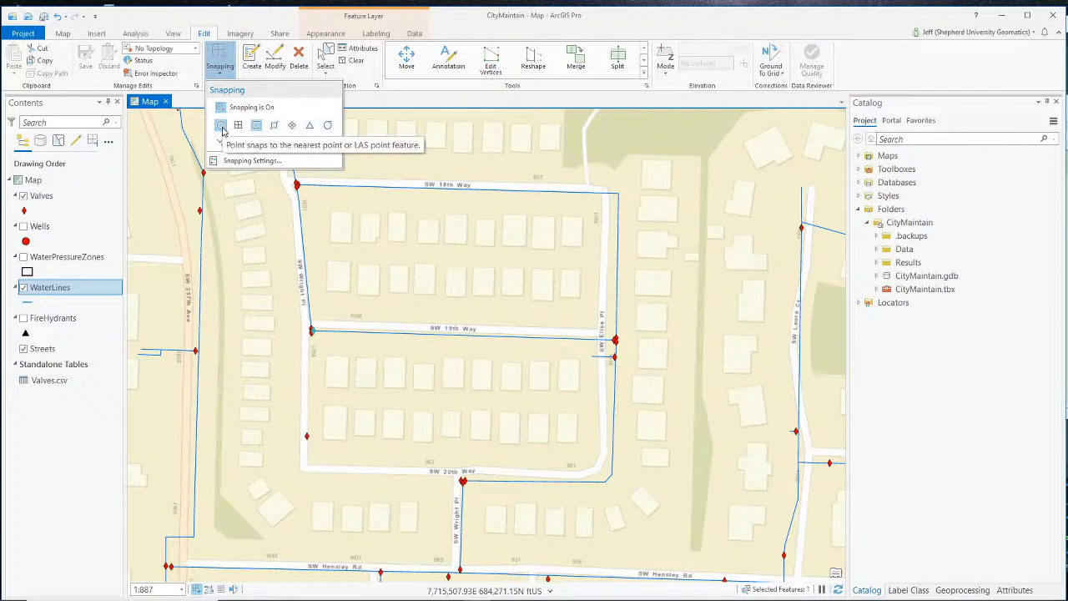
{"action": "left_click", "coordinate": [221, 128]}
{"action": "left_click", "coordinate": [255, 129]}
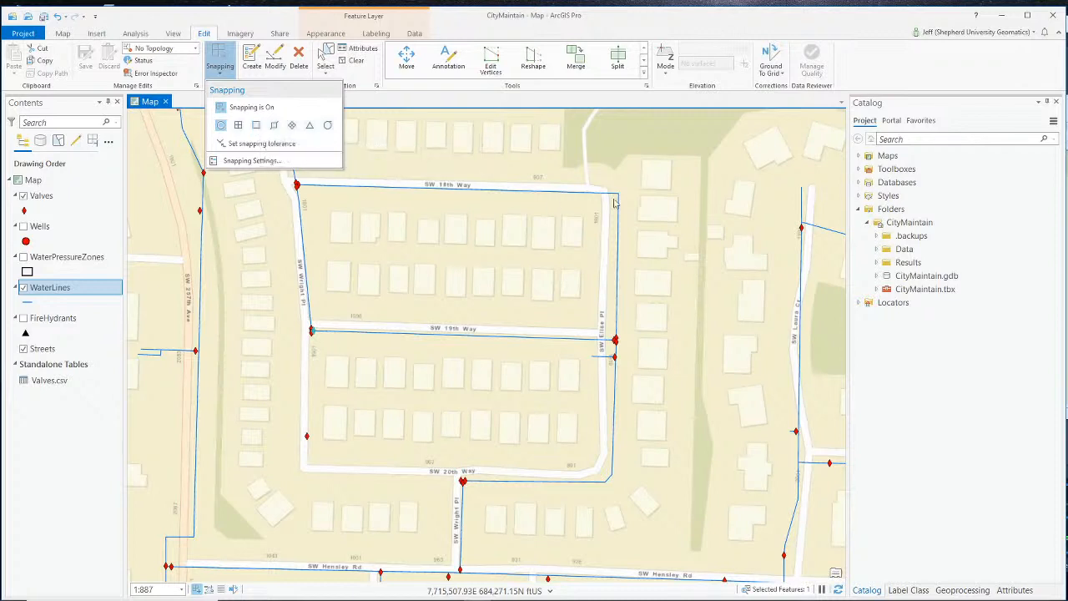
{"action": "left_click", "coordinate": [260, 127]}
{"action": "left_click", "coordinate": [220, 108]}
{"action": "left_click", "coordinate": [221, 107]}
{"action": "left_click", "coordinate": [225, 55]}
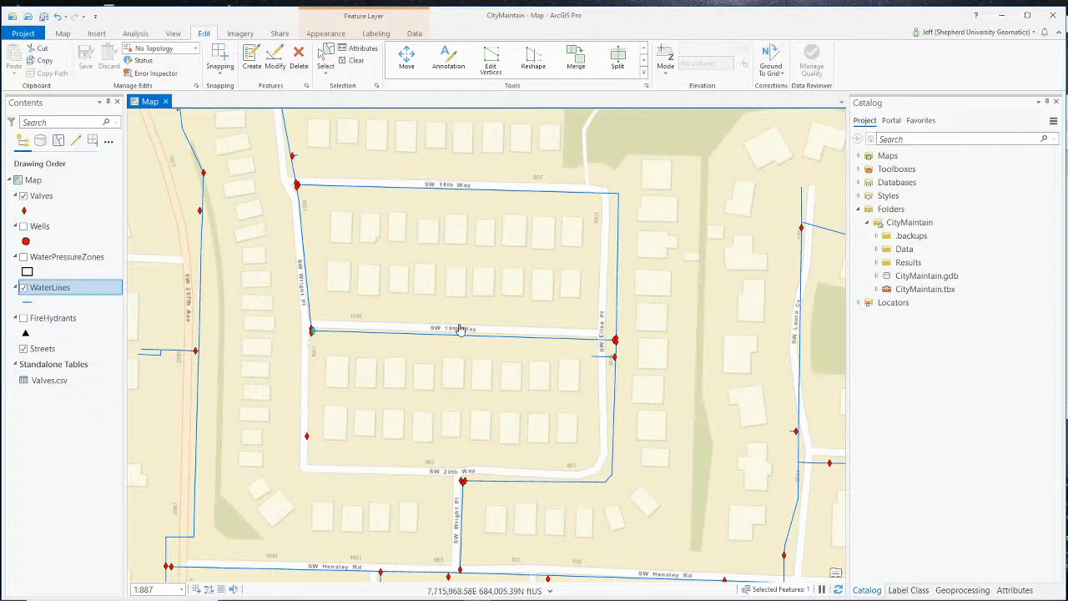
Step: Select the water line along SW 19th Way with the Rectangle selection tool and view its attributes
{"action": "left_click", "coordinate": [326, 72]}
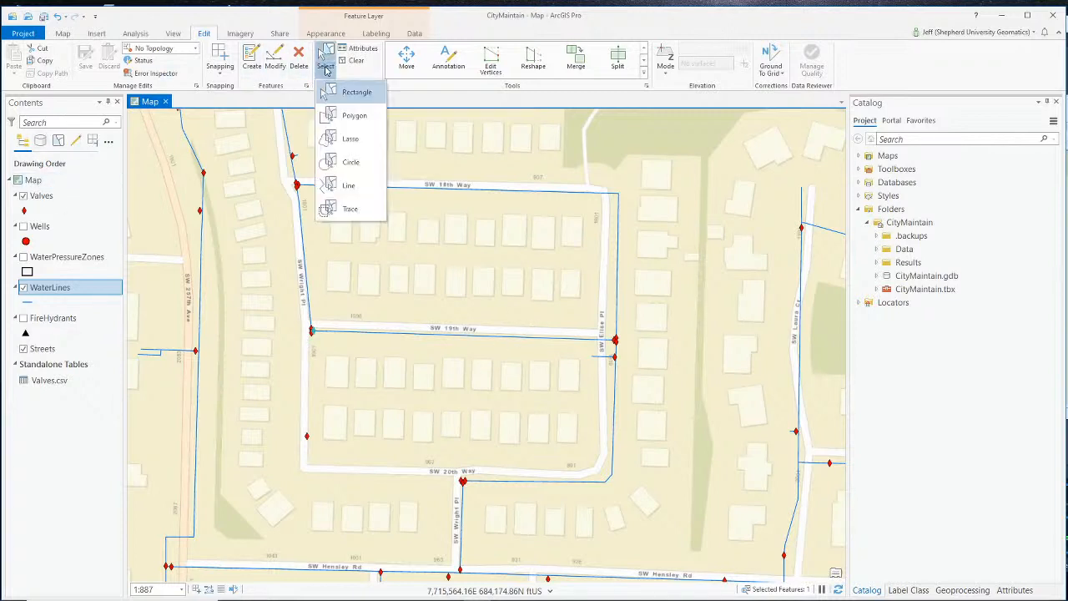
{"action": "left_click", "coordinate": [341, 95]}
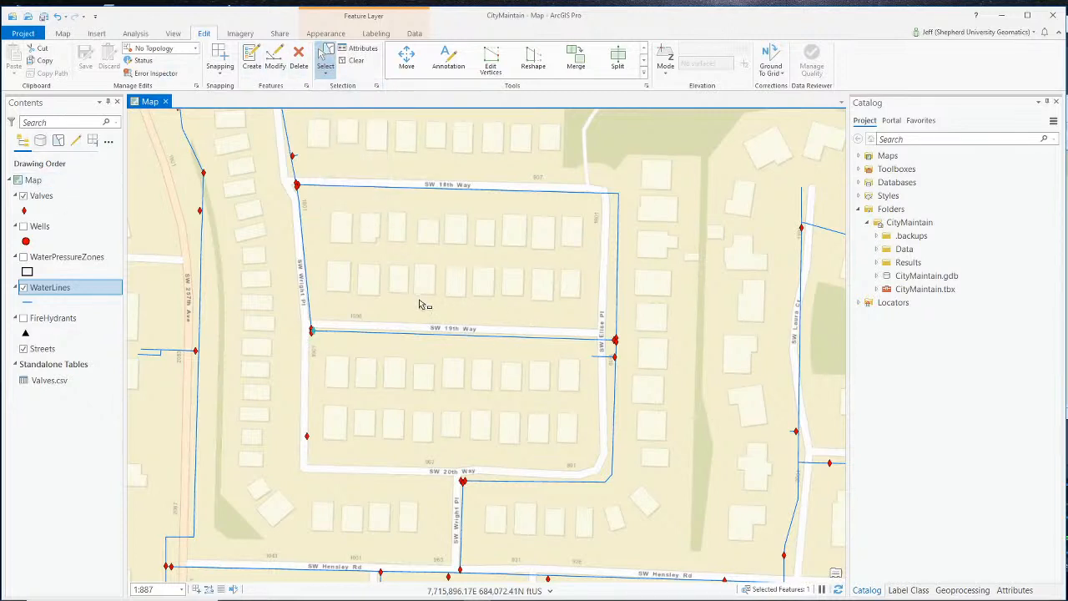
{"action": "left_click", "coordinate": [427, 335]}
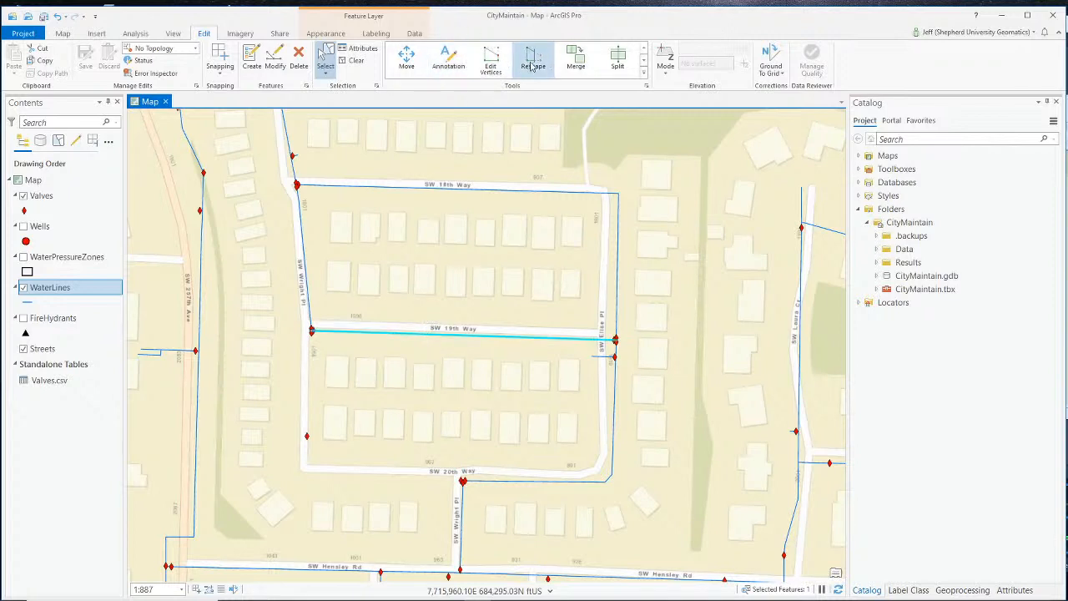
{"action": "left_click", "coordinate": [353, 53]}
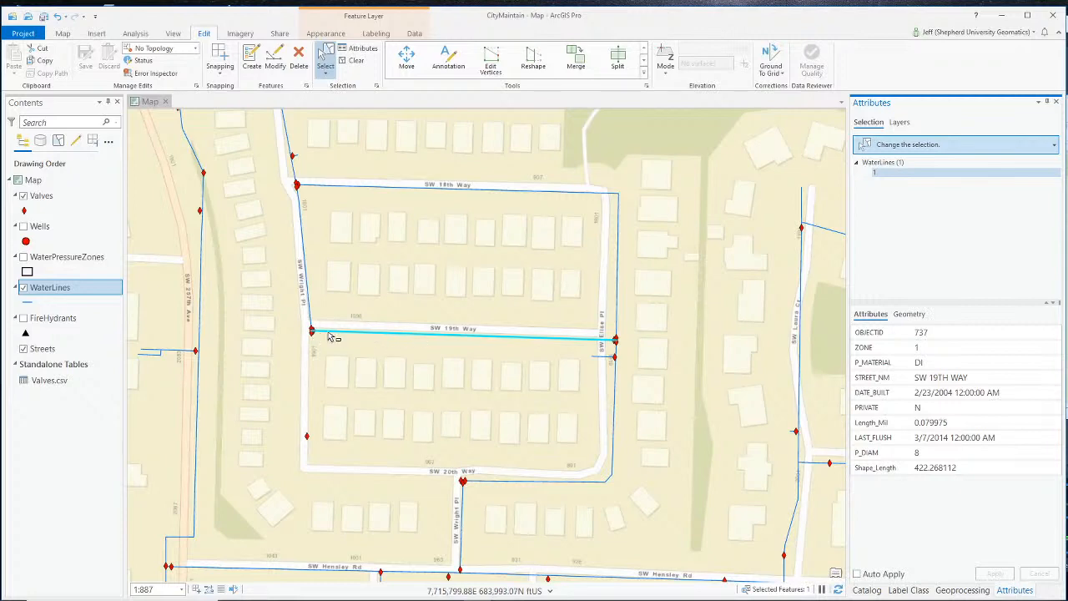
Step: Examine the selected water line's end beside the three valves near Wright Pl, and clear the selection
{"action": "scroll", "coordinate": [317, 332], "scroll_direction": "up", "scroll_amount": 5}
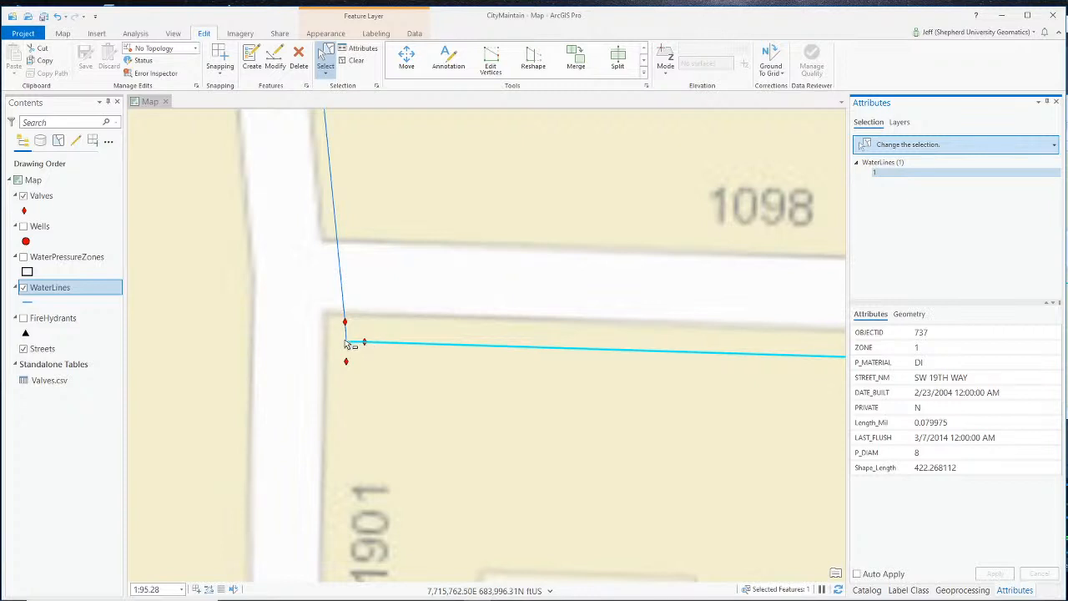
{"action": "scroll", "coordinate": [349, 345], "scroll_direction": "up", "scroll_amount": 3}
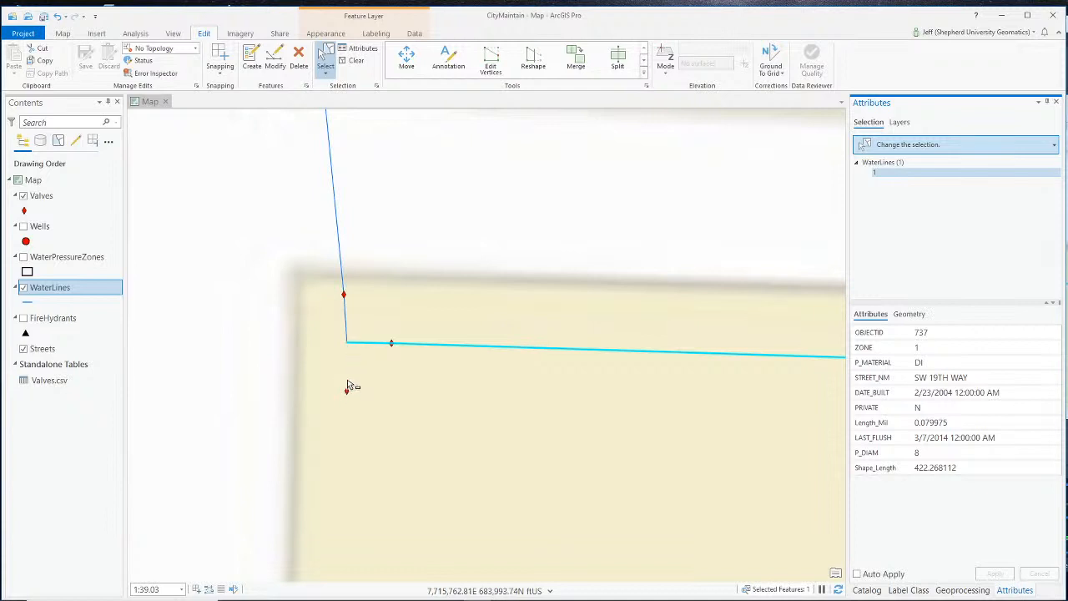
{"action": "scroll", "coordinate": [348, 386], "scroll_direction": "down", "scroll_amount": 4}
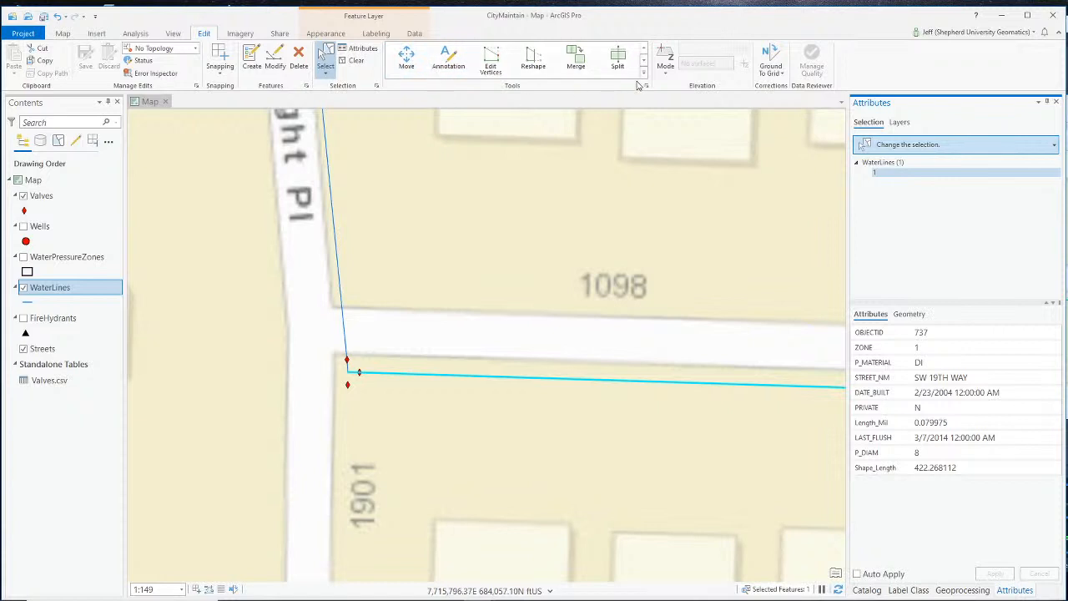
{"action": "left_click", "coordinate": [417, 232]}
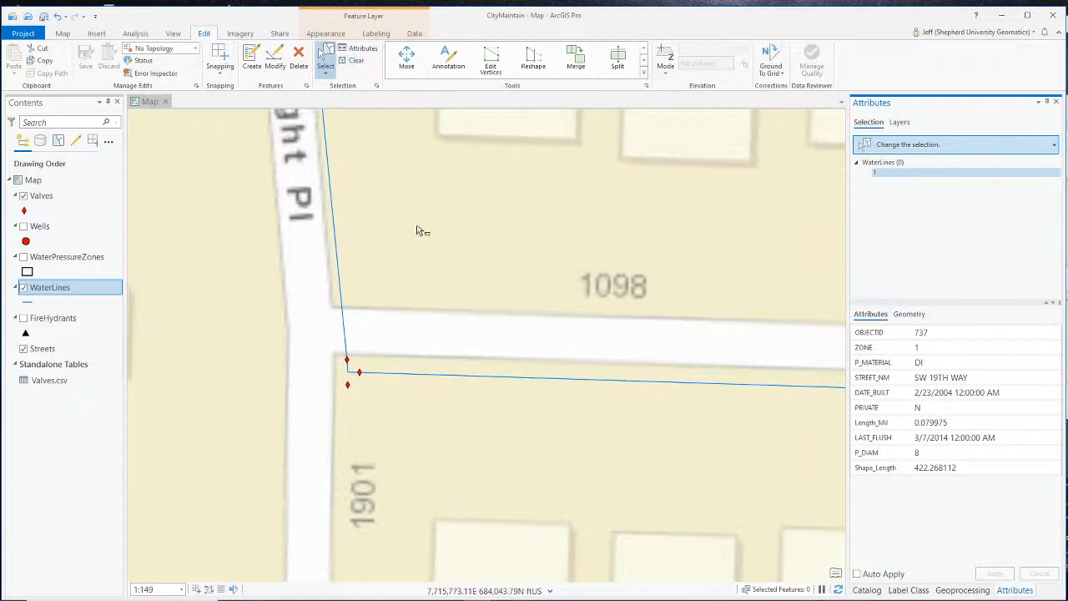
Step: Open the Modify Features tools and look through the alignment, reshape, divide and construct groups
{"action": "left_click", "coordinate": [273, 62]}
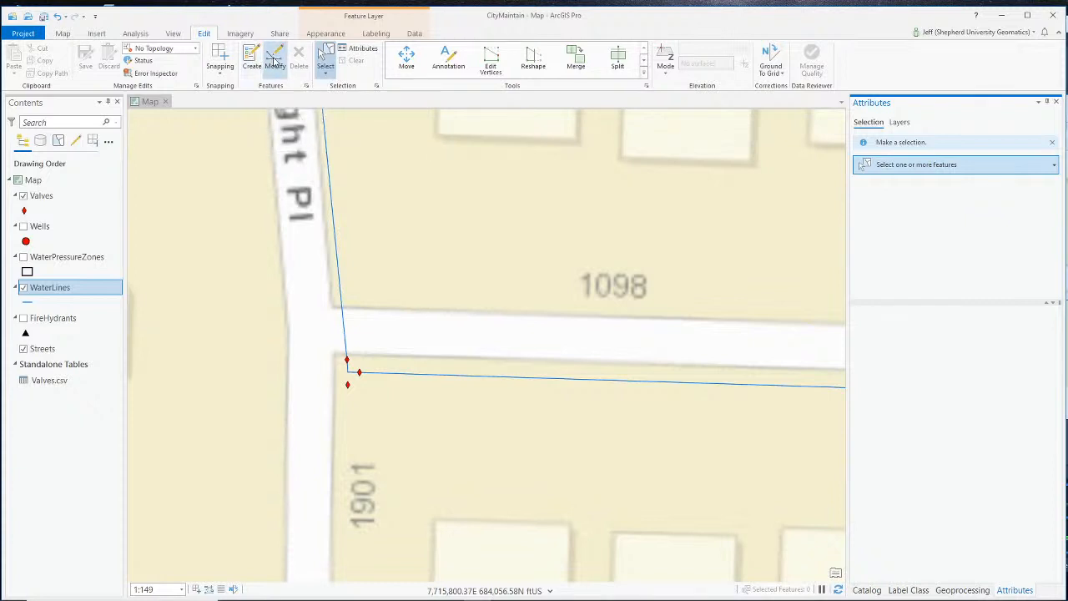
{"action": "left_click", "coordinate": [274, 61]}
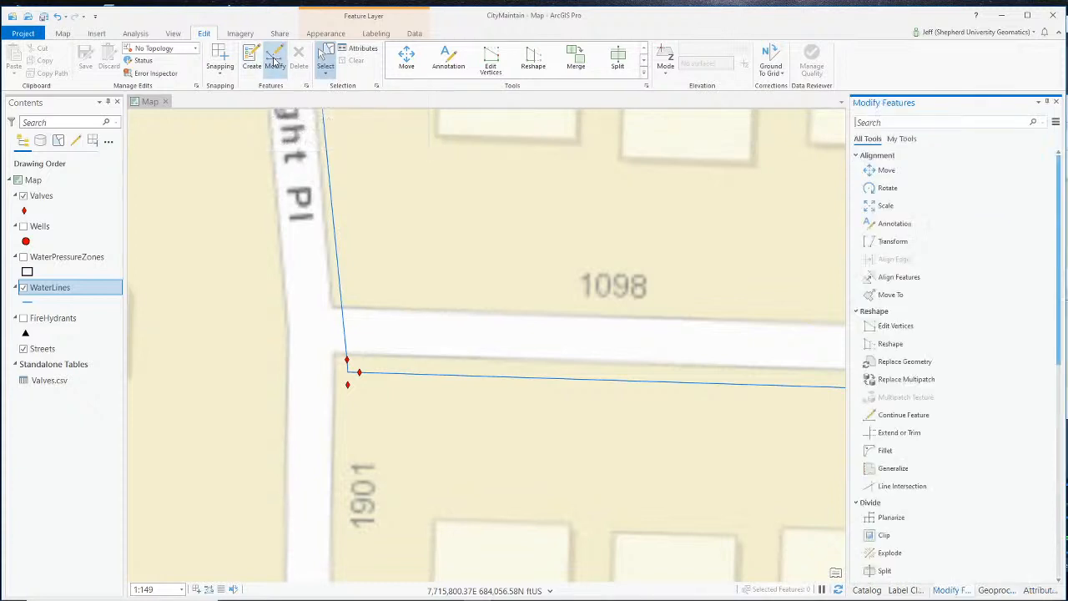
{"action": "scroll", "coordinate": [986, 306], "scroll_direction": "down", "scroll_amount": 2}
{"action": "scroll", "coordinate": [987, 306], "scroll_direction": "down", "scroll_amount": 5}
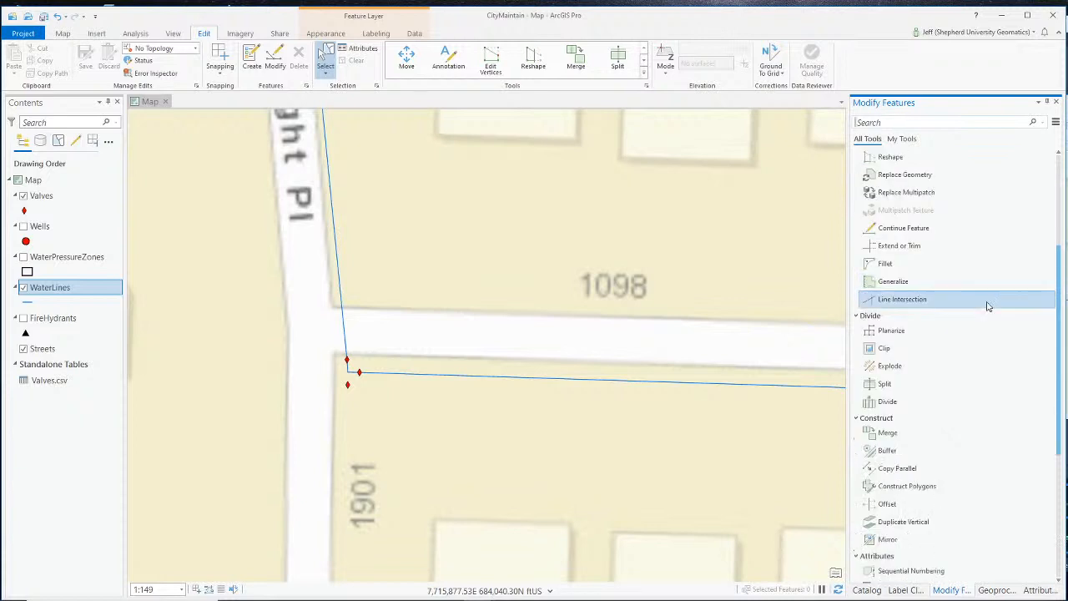
{"action": "scroll", "coordinate": [988, 320], "scroll_direction": "up", "scroll_amount": 3}
{"action": "scroll", "coordinate": [988, 320], "scroll_direction": "up", "scroll_amount": 5}
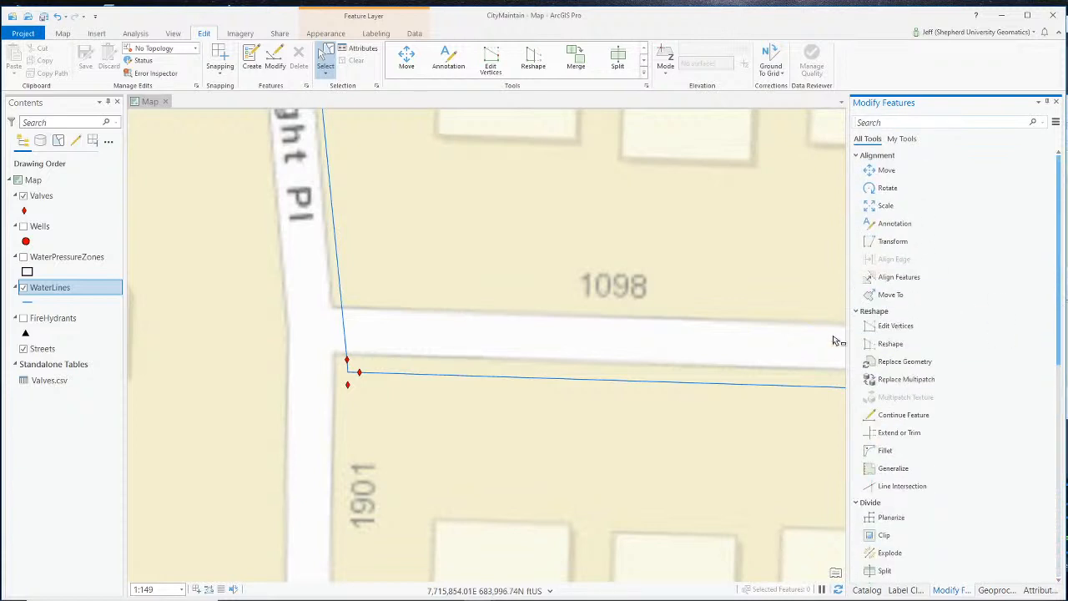
Step: Review the Modify Features tools with the SW 19th Way water line selected, and clear the selection
{"action": "left_click", "coordinate": [448, 380]}
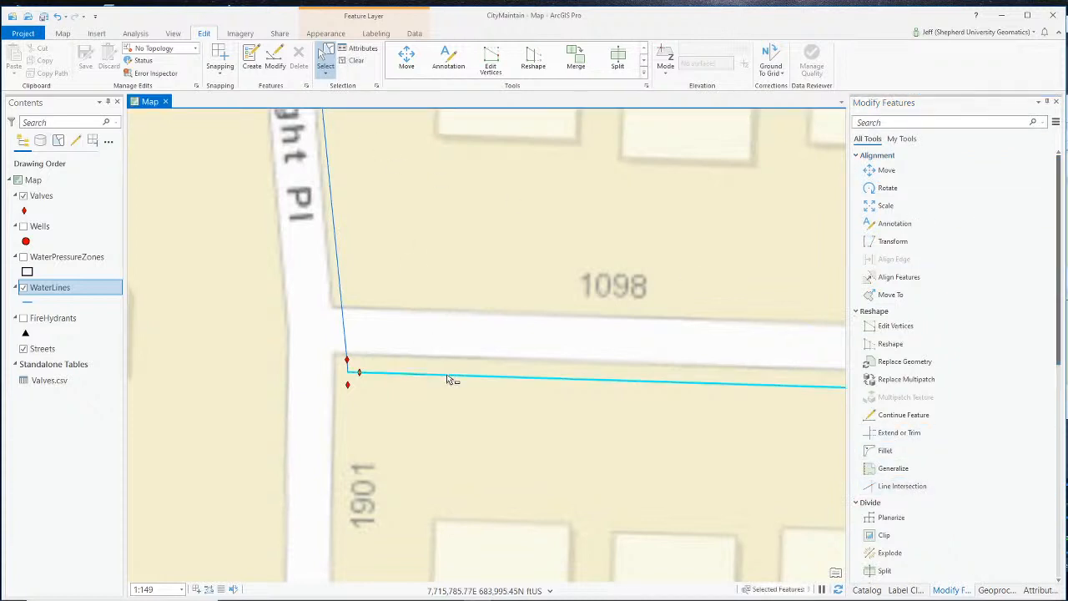
{"action": "scroll", "coordinate": [965, 329], "scroll_direction": "down", "scroll_amount": 5}
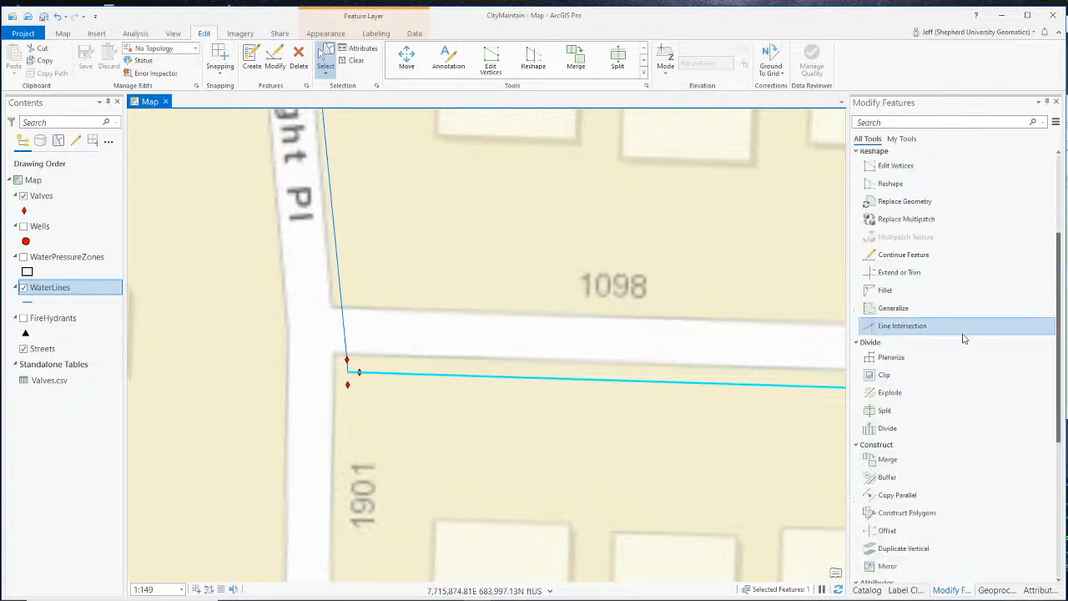
{"action": "scroll", "coordinate": [962, 347], "scroll_direction": "up", "scroll_amount": 4}
{"action": "scroll", "coordinate": [961, 342], "scroll_direction": "up", "scroll_amount": 3}
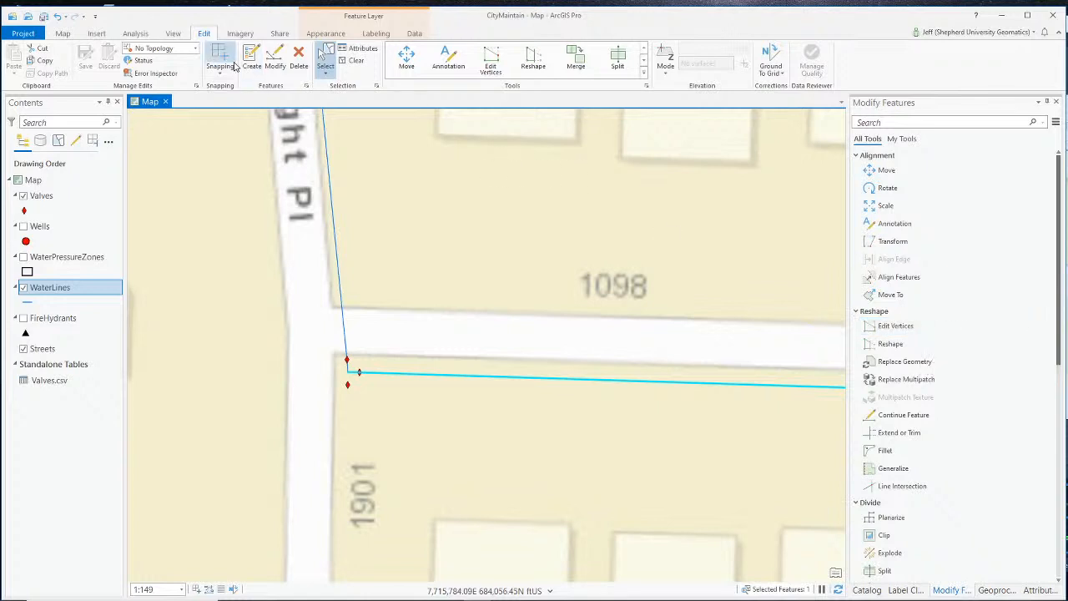
{"action": "left_click", "coordinate": [278, 58]}
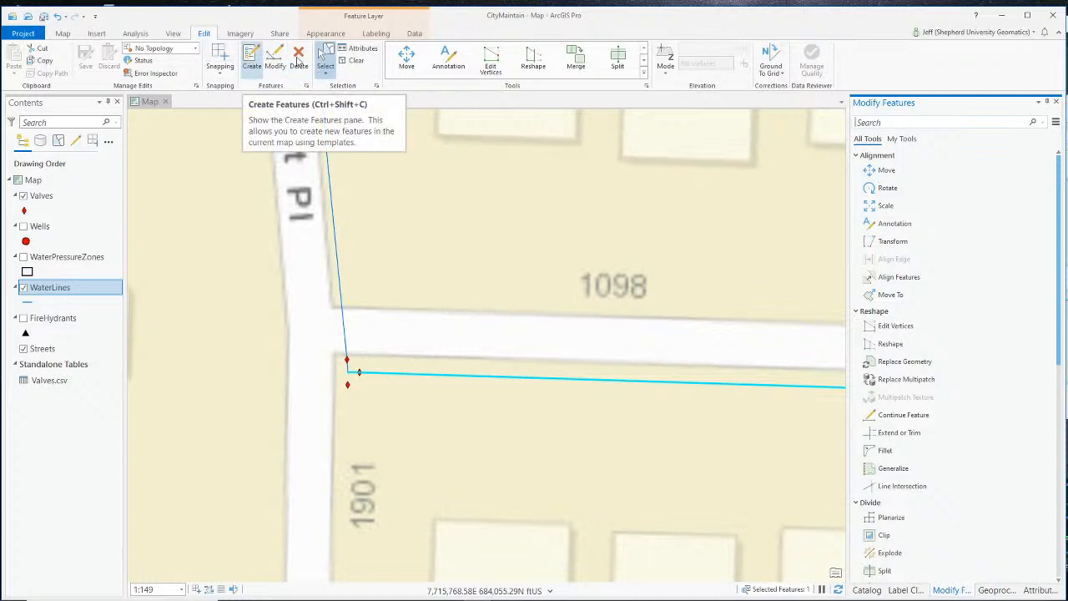
{"action": "left_click", "coordinate": [356, 60]}
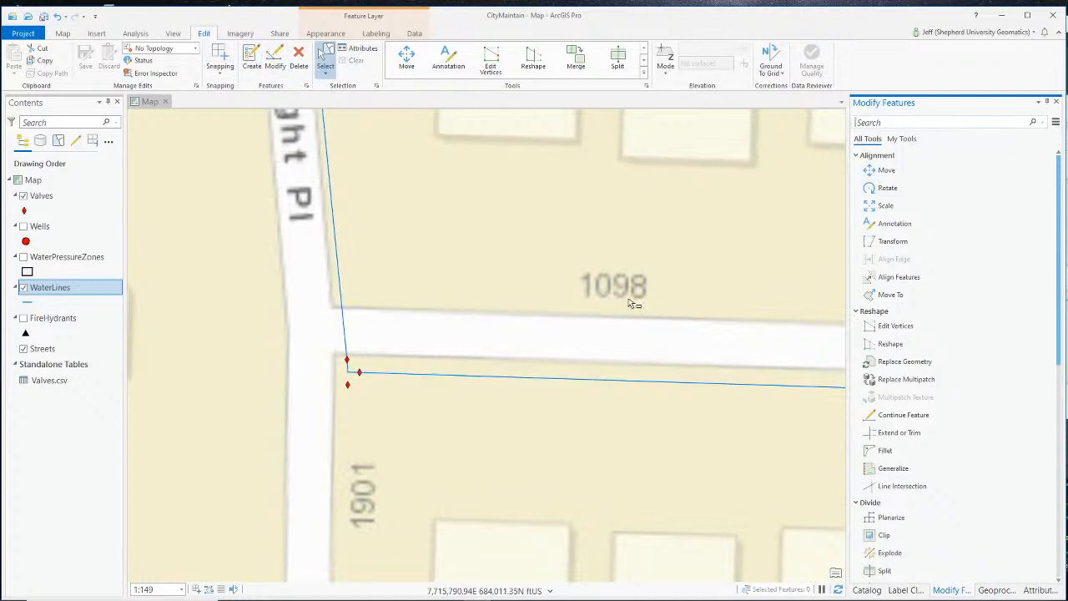
Step: Close the Modify Features pane and open the Create Features templates
{"action": "left_click", "coordinate": [1056, 102]}
{"action": "left_click", "coordinate": [258, 58]}
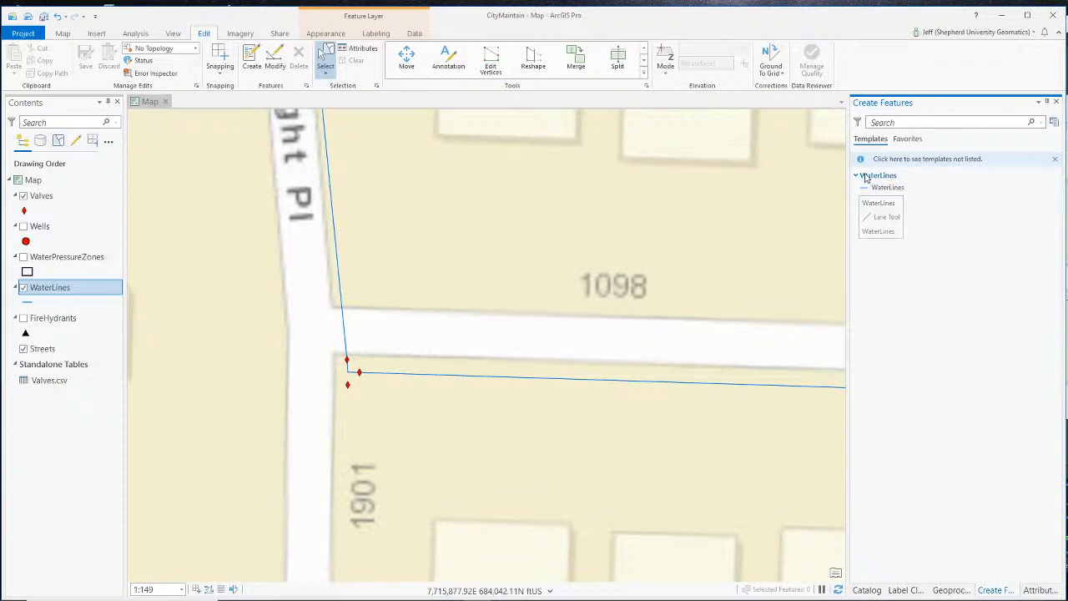
Step: Enable editing on Valves and Wells to check the available feature templates, and restore WaterLines as the only editable feature layer
{"action": "left_click", "coordinate": [75, 141]}
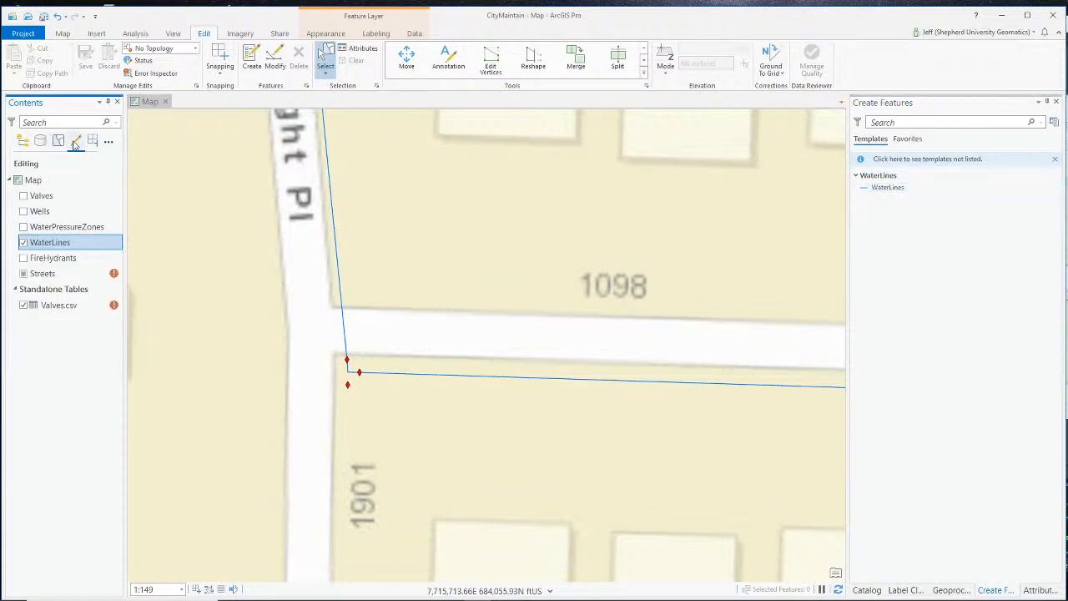
{"action": "left_click", "coordinate": [24, 196]}
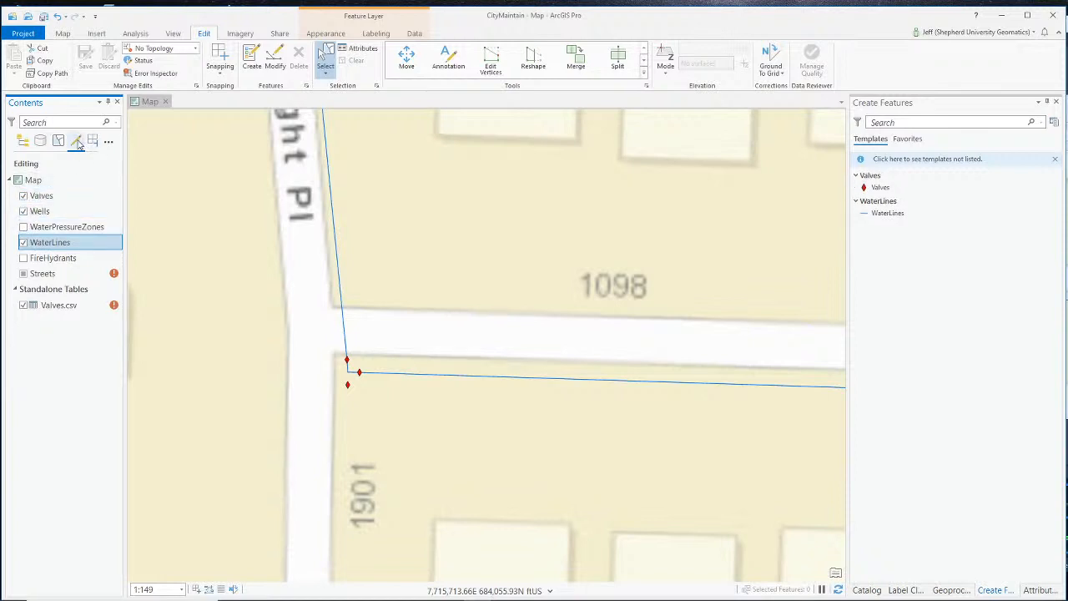
{"action": "left_click", "coordinate": [23, 226]}
{"action": "left_click", "coordinate": [23, 211]}
{"action": "left_click", "coordinate": [23, 195]}
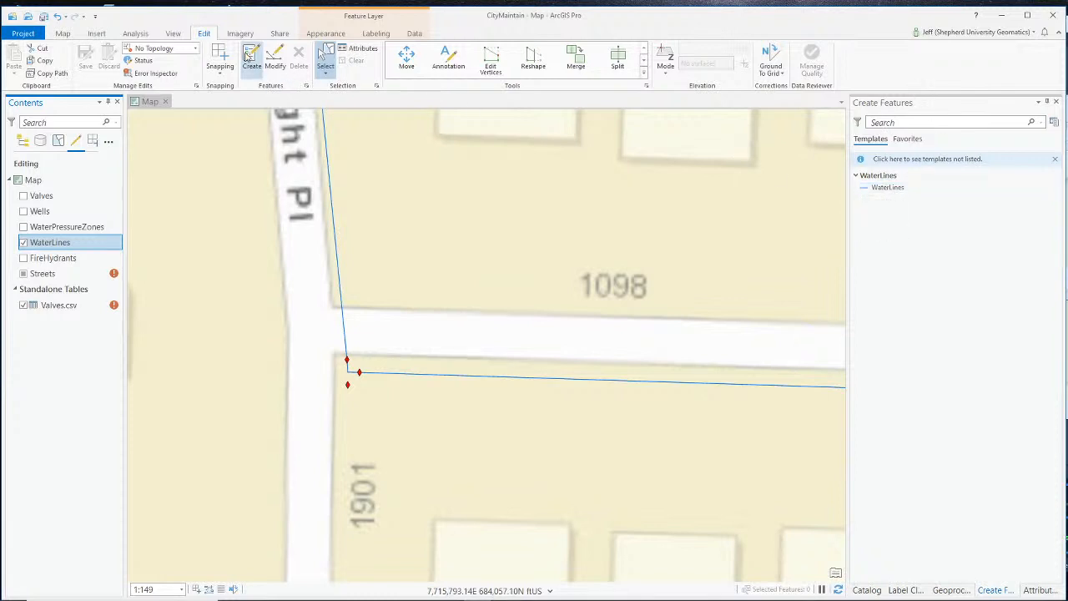
Step: Start a new line feature from the WaterLines template and turn snapping on
{"action": "left_click", "coordinate": [879, 193]}
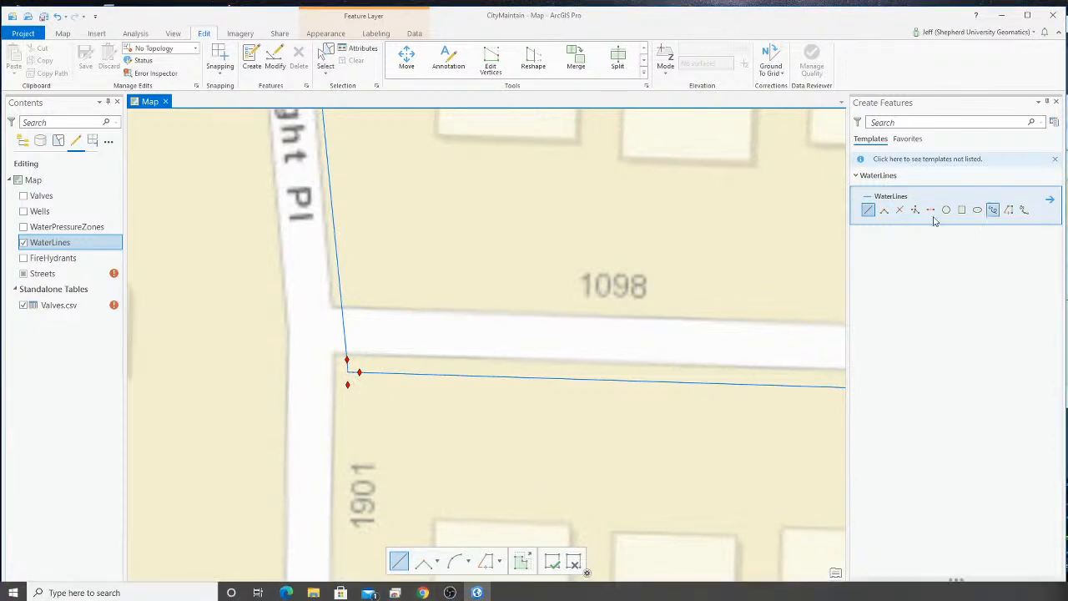
{"action": "left_click", "coordinate": [867, 211]}
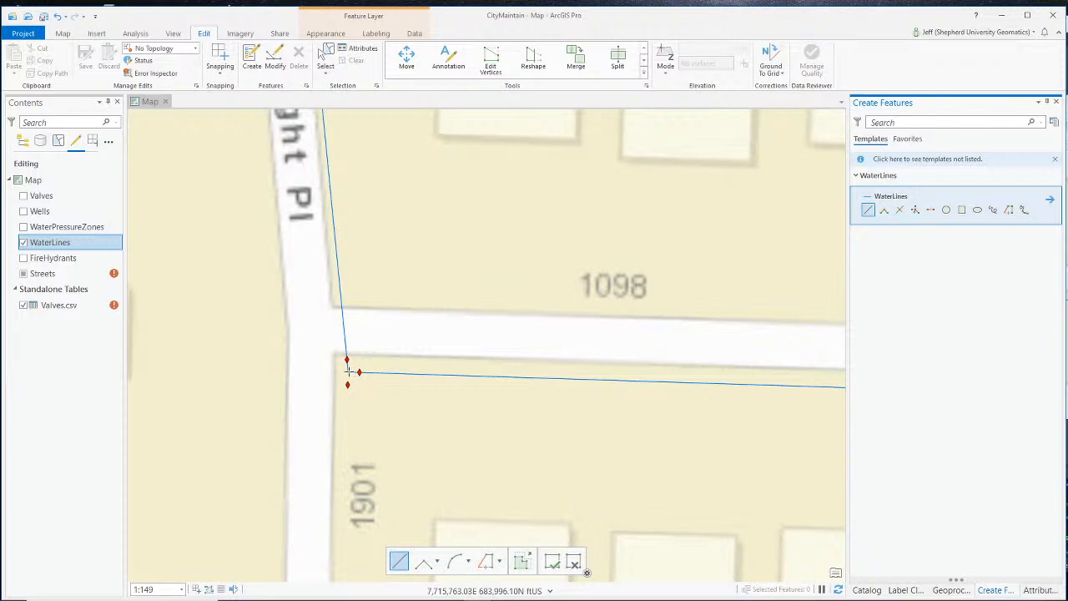
{"action": "scroll", "coordinate": [347, 372], "scroll_direction": "up", "scroll_amount": 3}
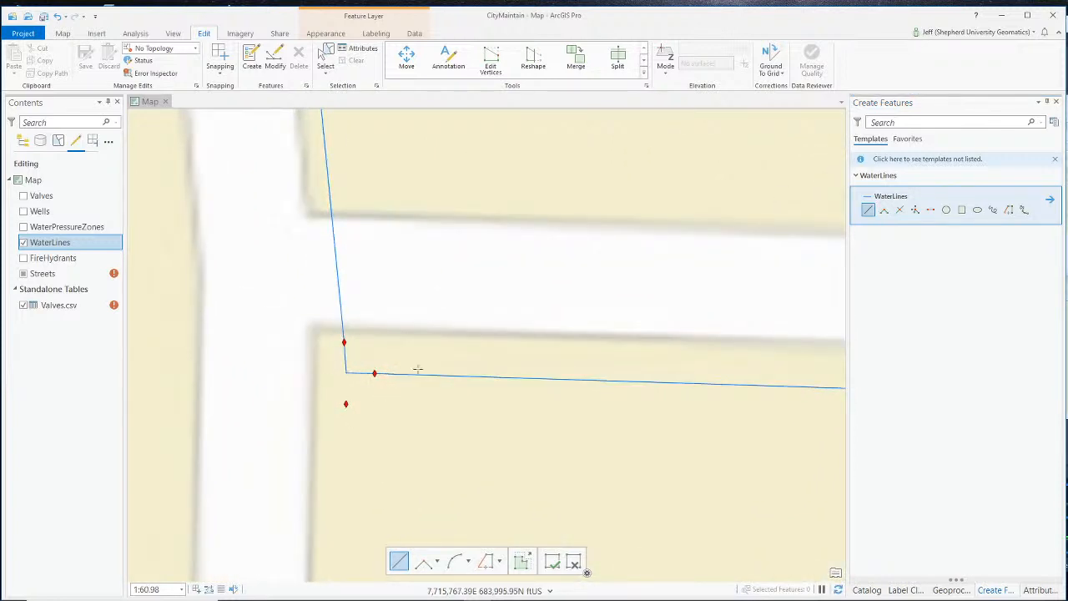
{"action": "left_click", "coordinate": [220, 70]}
{"action": "left_click", "coordinate": [219, 107]}
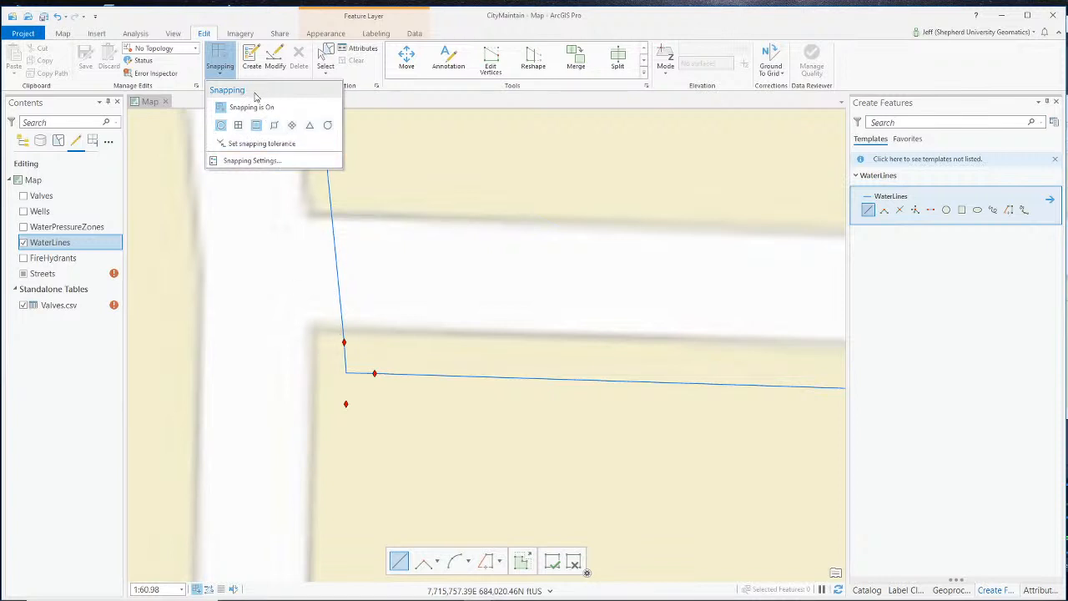
{"action": "left_click", "coordinate": [225, 81]}
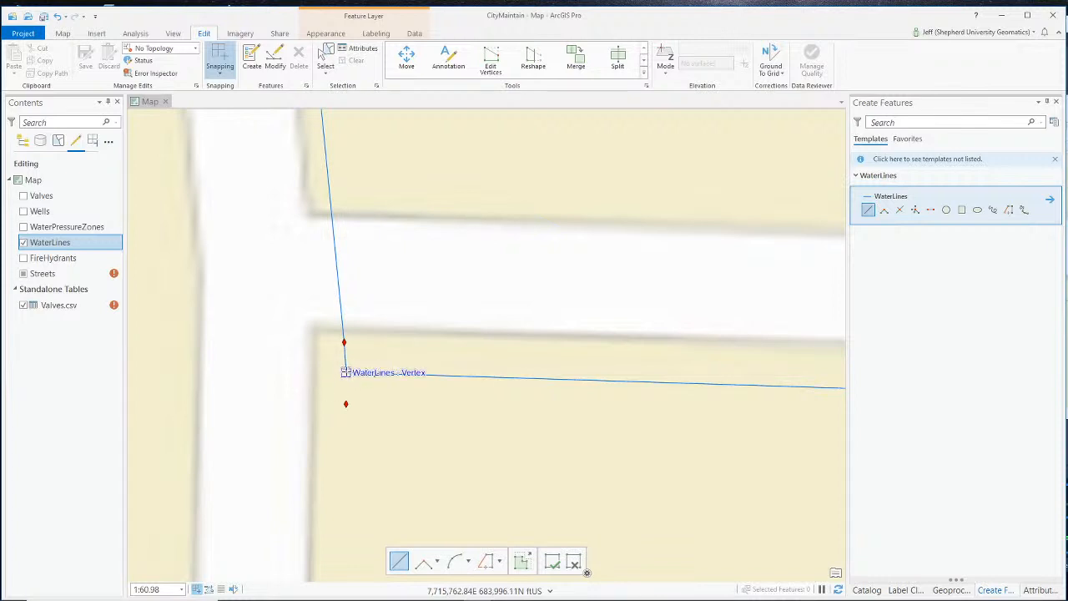
Step: Start the water line at the existing corner vertex at SW 19th Way and SW Wright Pl, and add a vertex at the valve just south
{"action": "scroll", "coordinate": [345, 372], "scroll_direction": "up", "scroll_amount": 2}
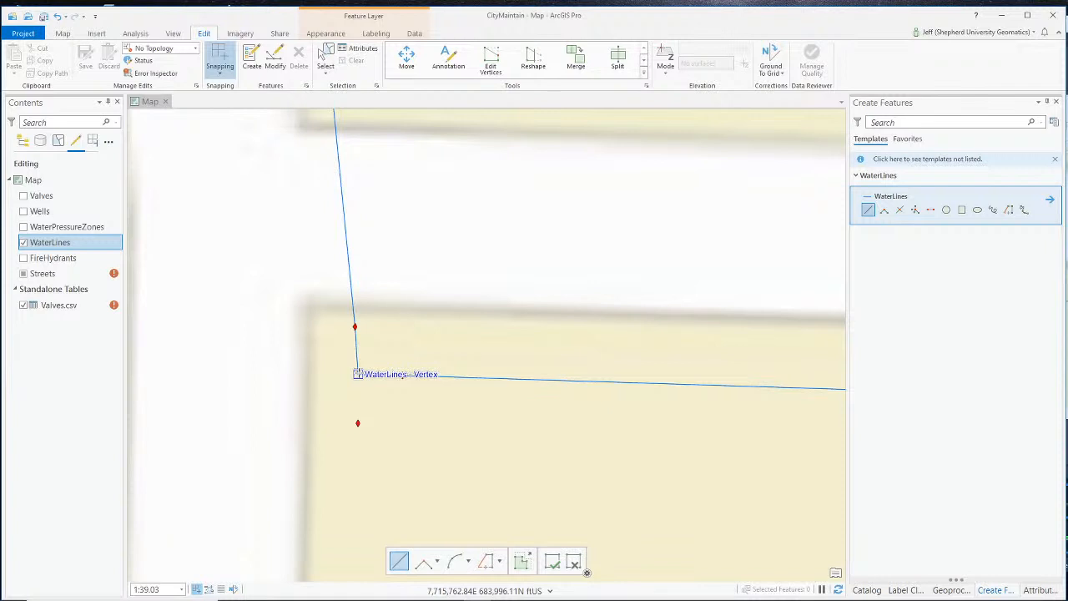
{"action": "left_click", "coordinate": [357, 374]}
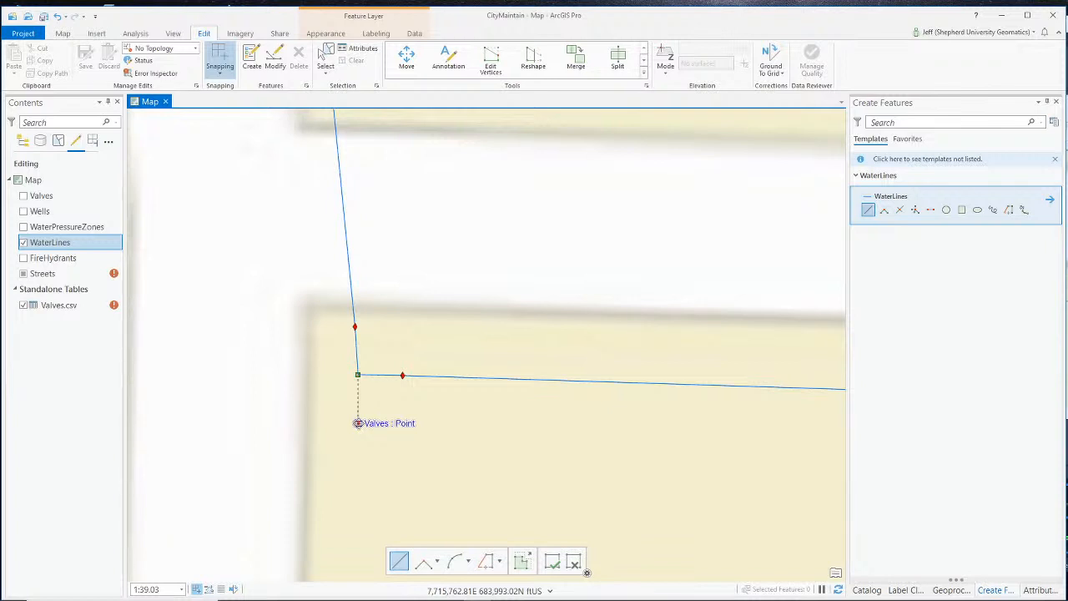
{"action": "left_click", "coordinate": [358, 423]}
{"action": "scroll", "coordinate": [326, 465], "scroll_direction": "down", "scroll_amount": 2}
{"action": "scroll", "coordinate": [324, 454], "scroll_direction": "up", "scroll_amount": 2}
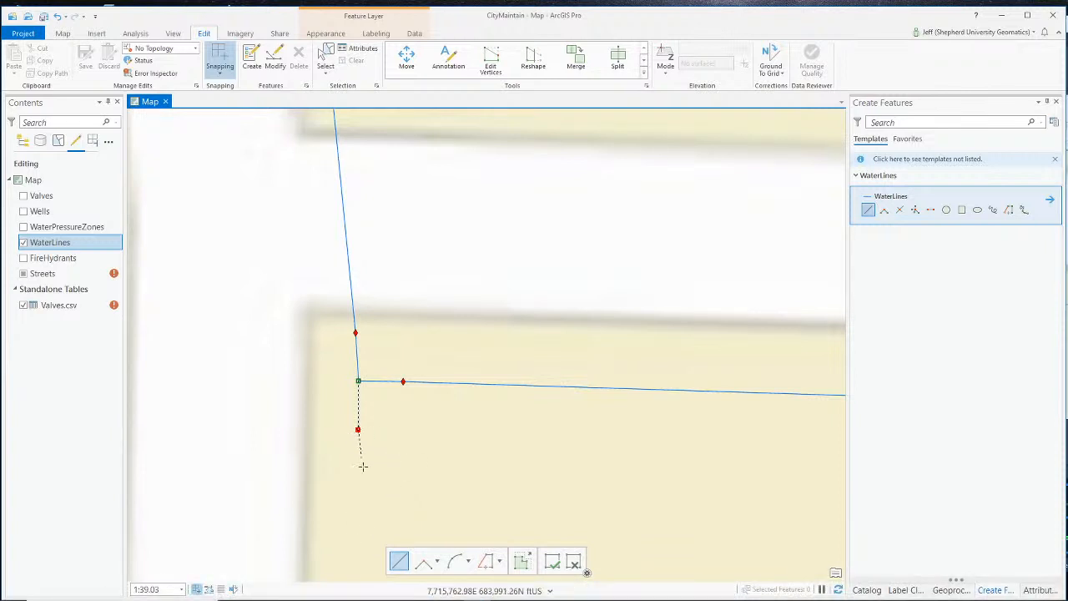
Step: Extend the water line south along SW Wright Pl, snapping a vertex to the next valve
{"action": "scroll", "coordinate": [377, 451], "scroll_direction": "down", "scroll_amount": 2}
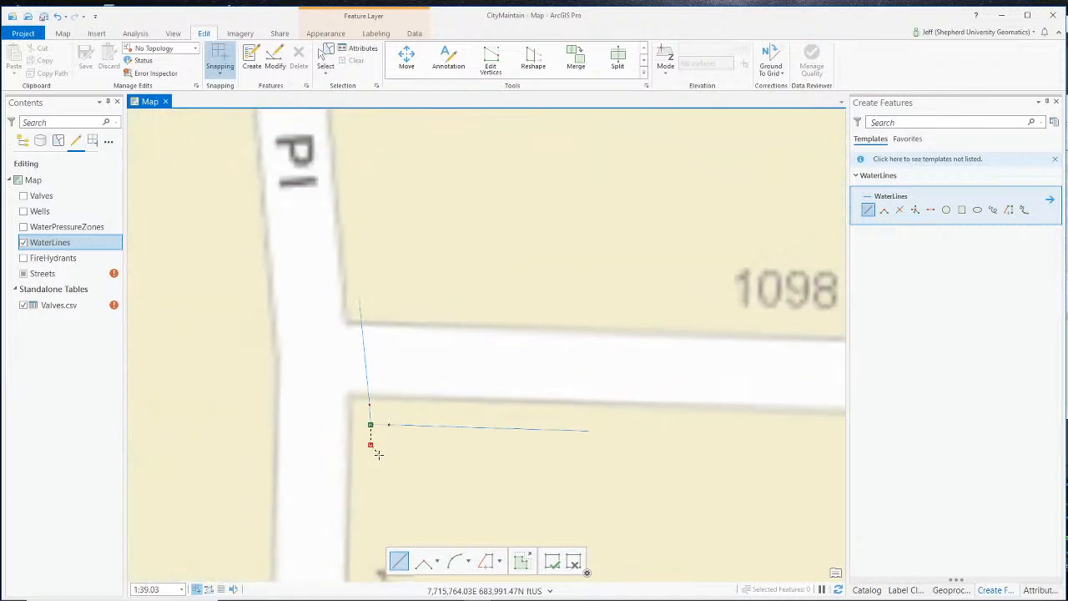
{"action": "scroll", "coordinate": [388, 197], "scroll_direction": "down", "scroll_amount": 2}
{"action": "scroll", "coordinate": [377, 215], "scroll_direction": "up", "scroll_amount": 2}
{"action": "scroll", "coordinate": [377, 217], "scroll_direction": "down", "scroll_amount": 2}
{"action": "scroll", "coordinate": [383, 375], "scroll_direction": "down", "scroll_amount": 2}
{"action": "scroll", "coordinate": [383, 376], "scroll_direction": "down", "scroll_amount": 2}
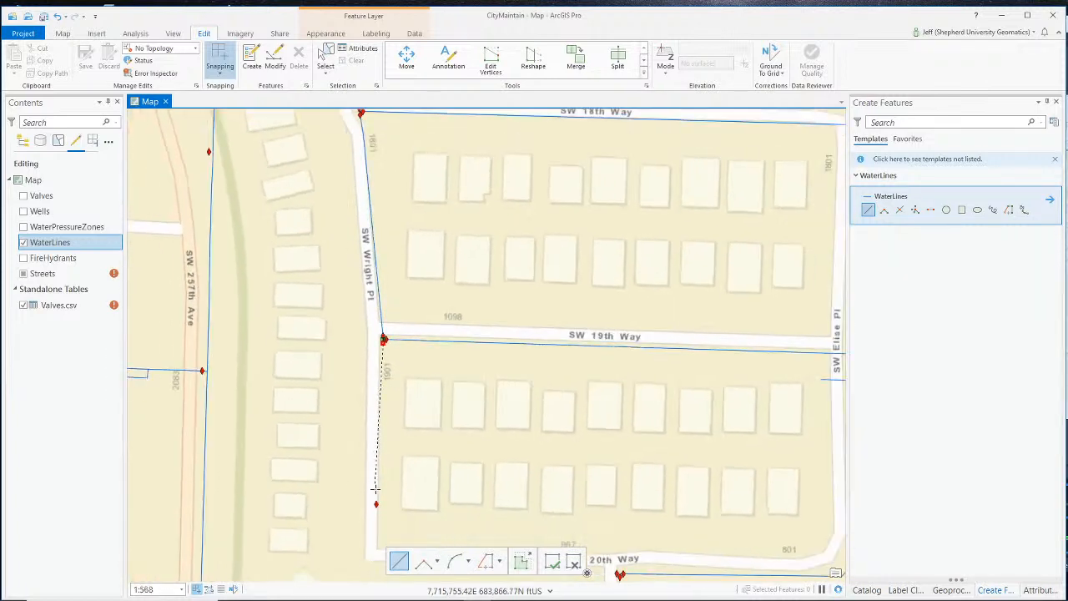
{"action": "scroll", "coordinate": [387, 394], "scroll_direction": "up", "scroll_amount": 2}
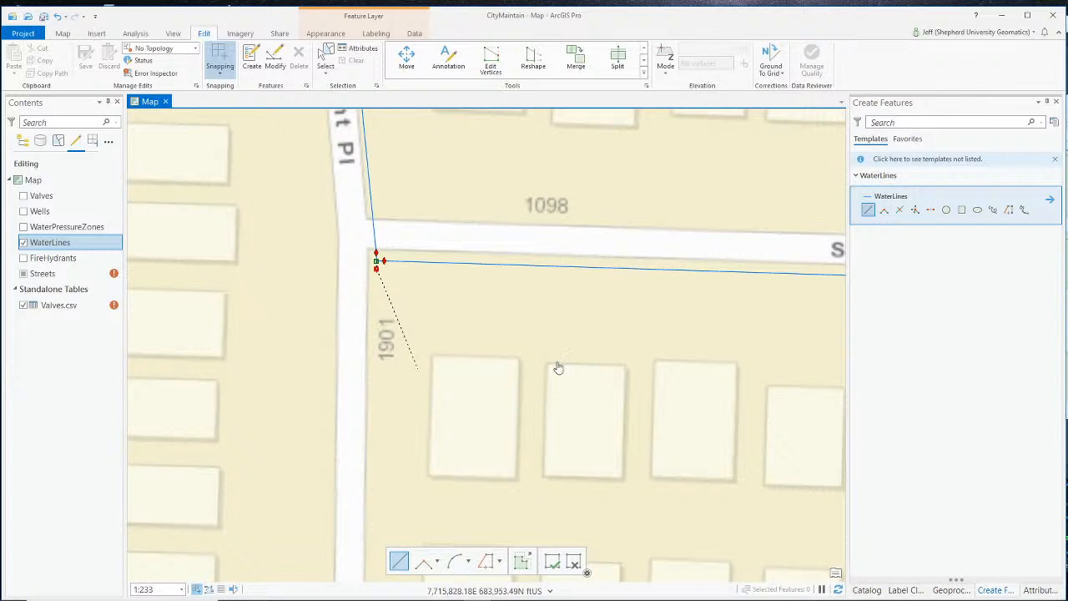
{"action": "mouse_move", "coordinate": [324, 467]}
{"action": "left_mouse_down"}
{"action": "mouse_move", "coordinate": [449, 380]}
{"action": "mouse_move", "coordinate": [348, 329]}
{"action": "mouse_move", "coordinate": [298, 372]}
{"action": "mouse_move", "coordinate": [425, 425]}
{"action": "mouse_move", "coordinate": [395, 321]}
{"action": "mouse_move", "coordinate": [429, 342]}
{"action": "mouse_move", "coordinate": [417, 355]}
{"action": "left_mouse_up"}
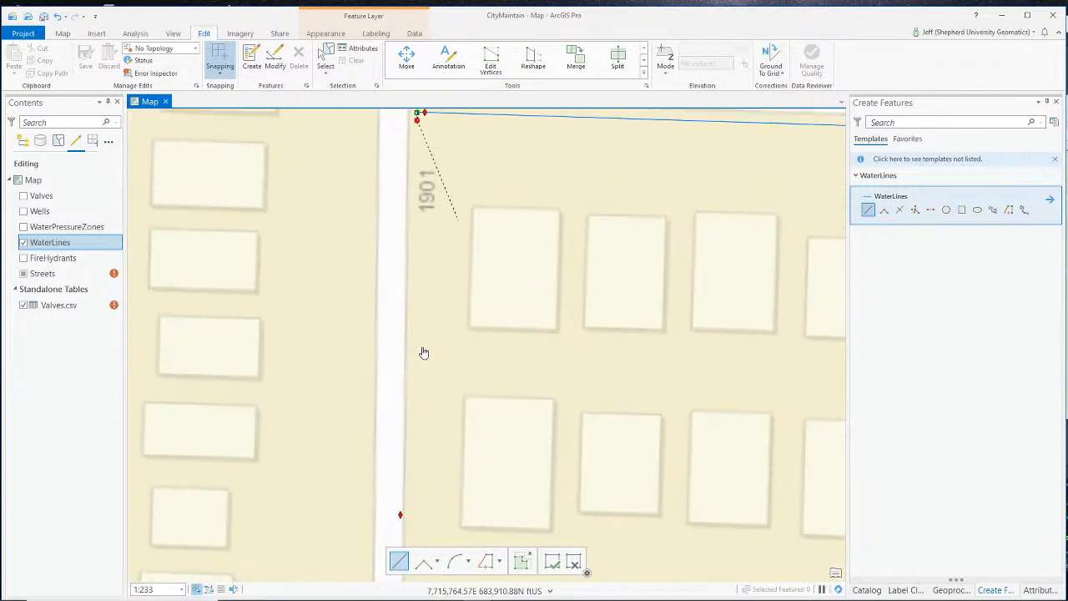
{"action": "left_click", "coordinate": [400, 514]}
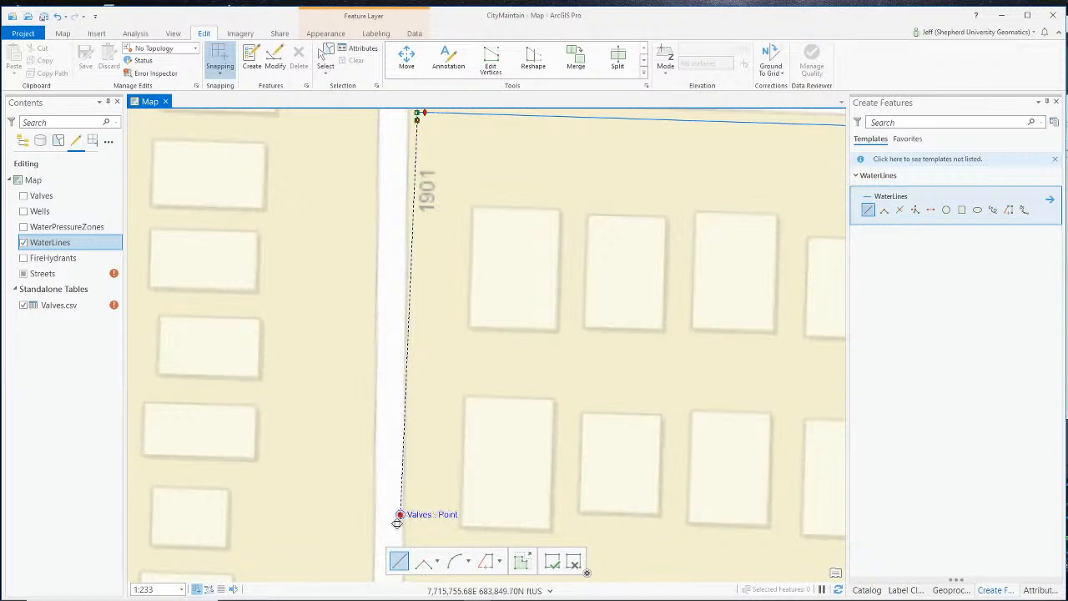
Step: Add a 58.5 ft segment south from the valve past the SW 20th Way bend, constraining its distance and its deflection from the last segment
{"action": "mouse_move", "coordinate": [417, 526]}
{"action": "left_mouse_down"}
{"action": "mouse_move", "coordinate": [479, 313]}
{"action": "mouse_move", "coordinate": [495, 165]}
{"action": "mouse_move", "coordinate": [471, 179]}
{"action": "left_mouse_up"}
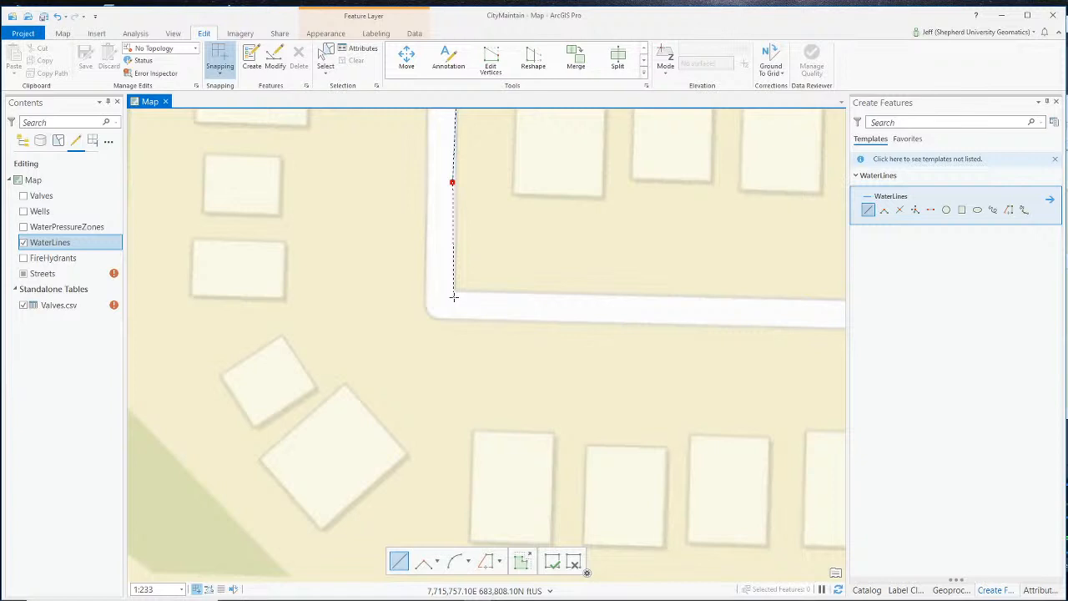
{"action": "right_click", "coordinate": [405, 224]}
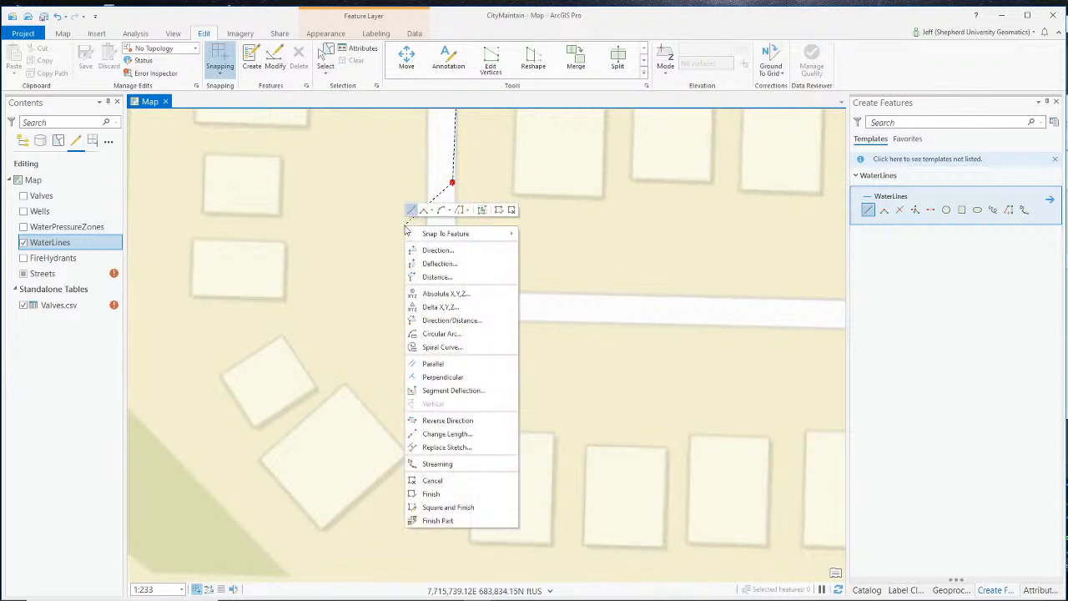
{"action": "left_click", "coordinate": [449, 278]}
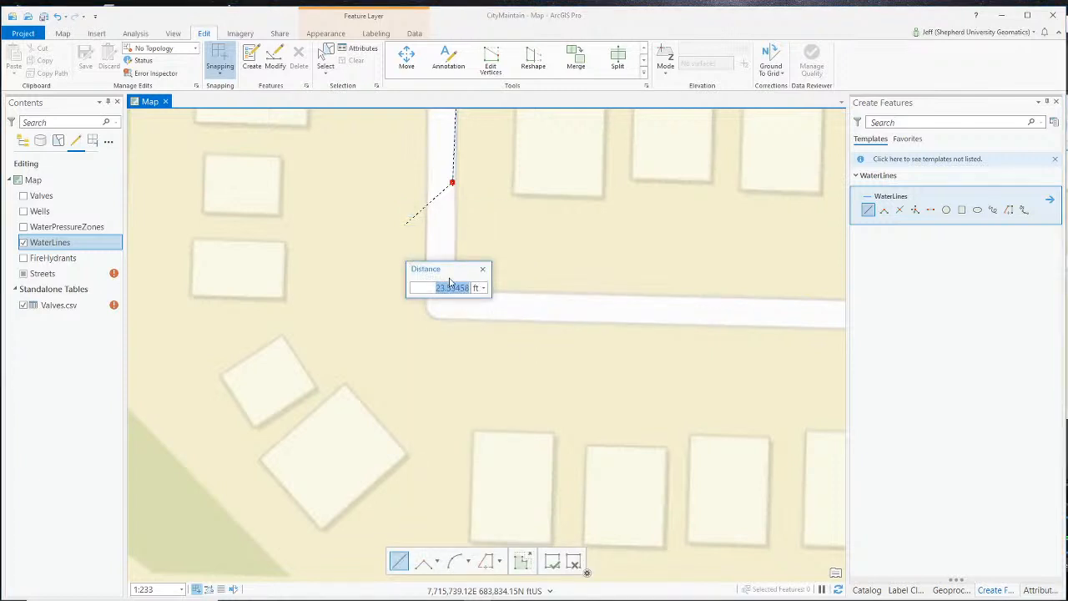
{"action": "type", "text": "58.5"}
{"action": "key", "text": "Return"}
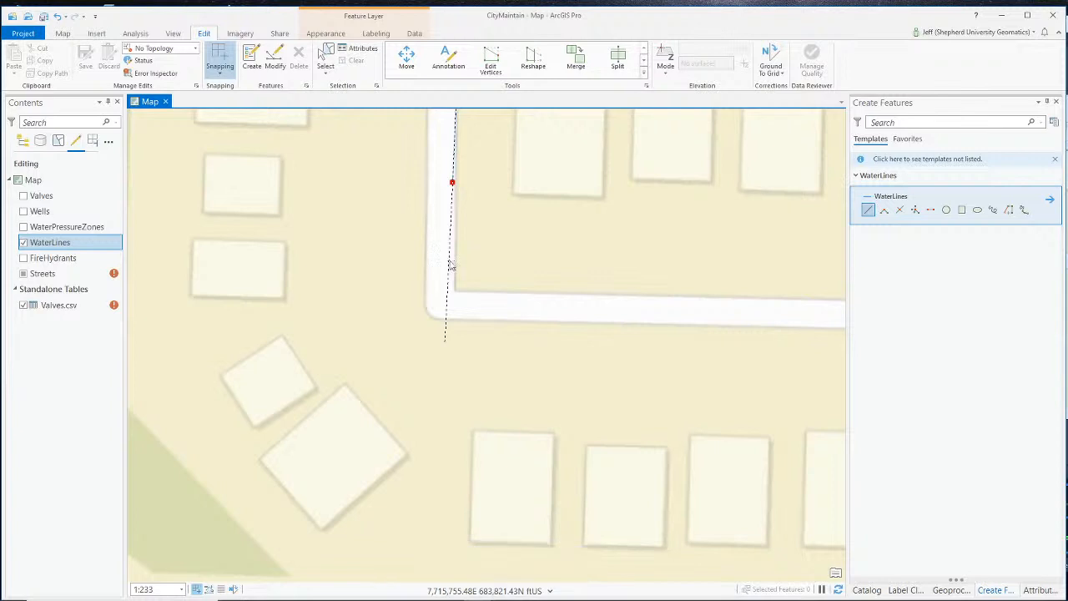
{"action": "right_click", "coordinate": [448, 262]}
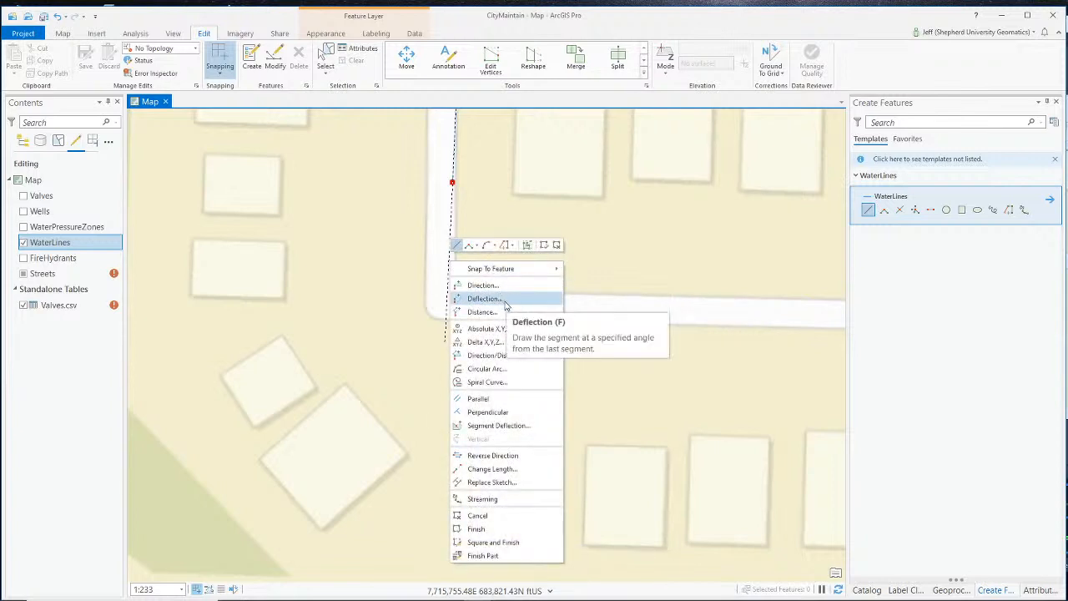
{"action": "left_click", "coordinate": [501, 300]}
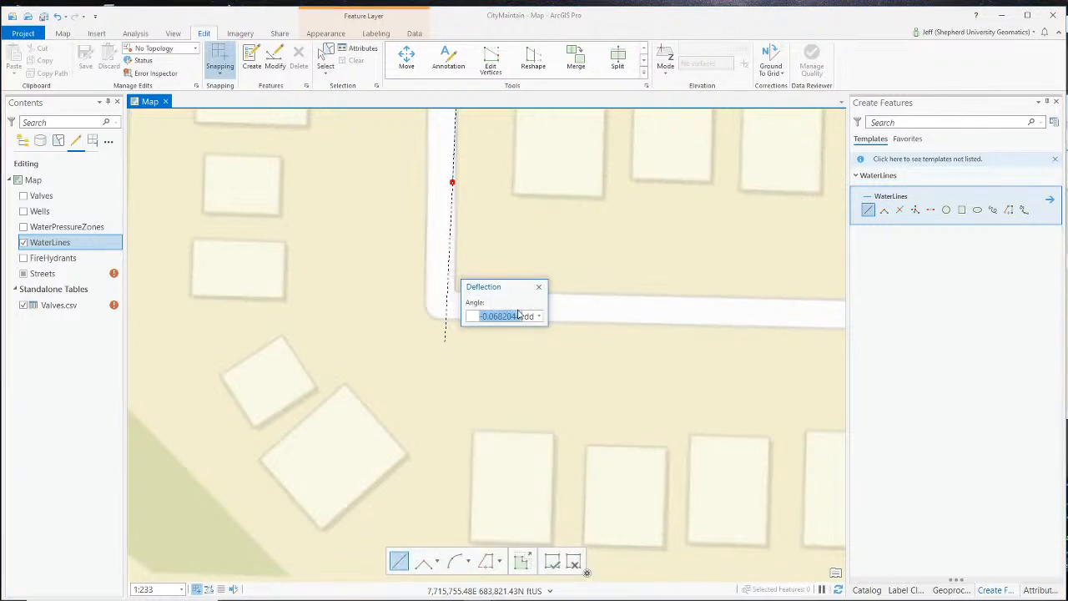
{"action": "key", "text": "BackSpace"}
{"action": "key", "text": "Return"}
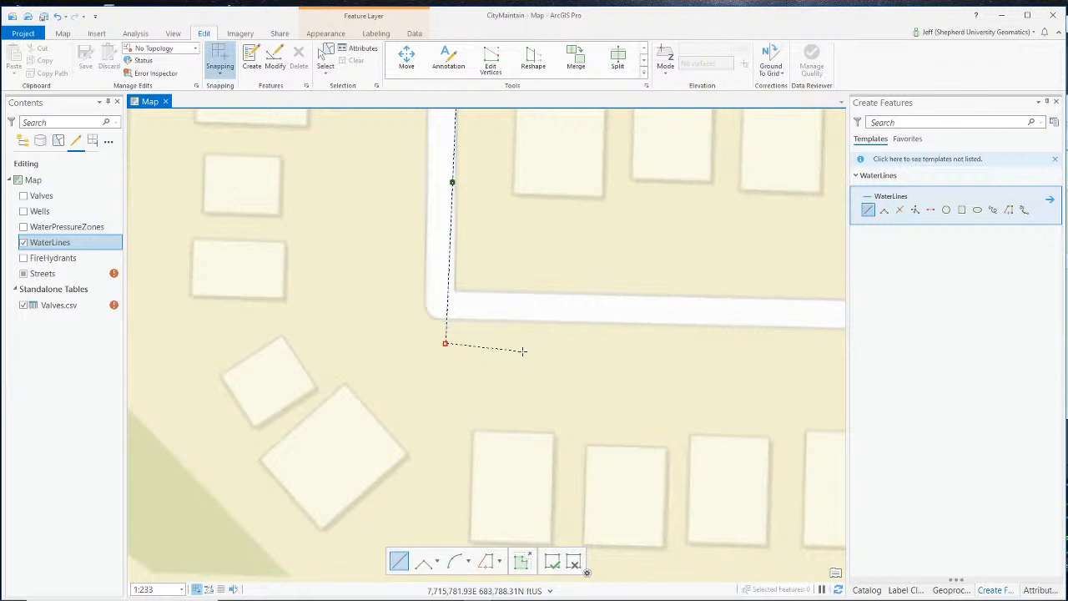
Step: Run the water line east along SW 20th Way and snap a vertex to the valve west of the SW Wright Pl junction
{"action": "key", "text": "c"}
{"action": "mouse_move", "coordinate": [773, 365]}
{"action": "left_mouse_down"}
{"action": "mouse_move", "coordinate": [196, 299]}
{"action": "mouse_move", "coordinate": [248, 295]}
{"action": "left_mouse_up"}
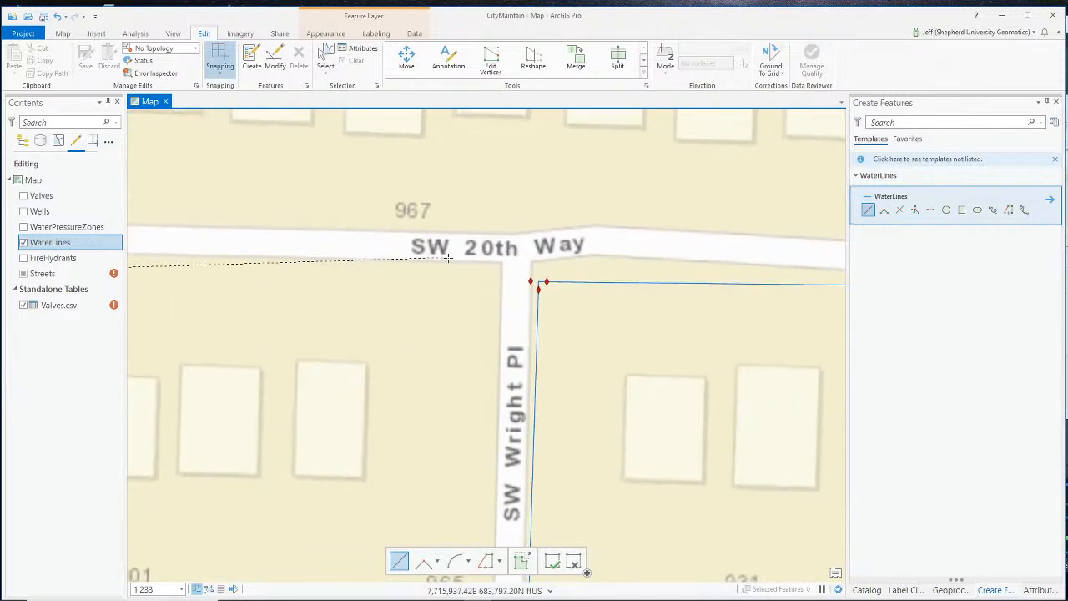
{"action": "left_click", "coordinate": [531, 280]}
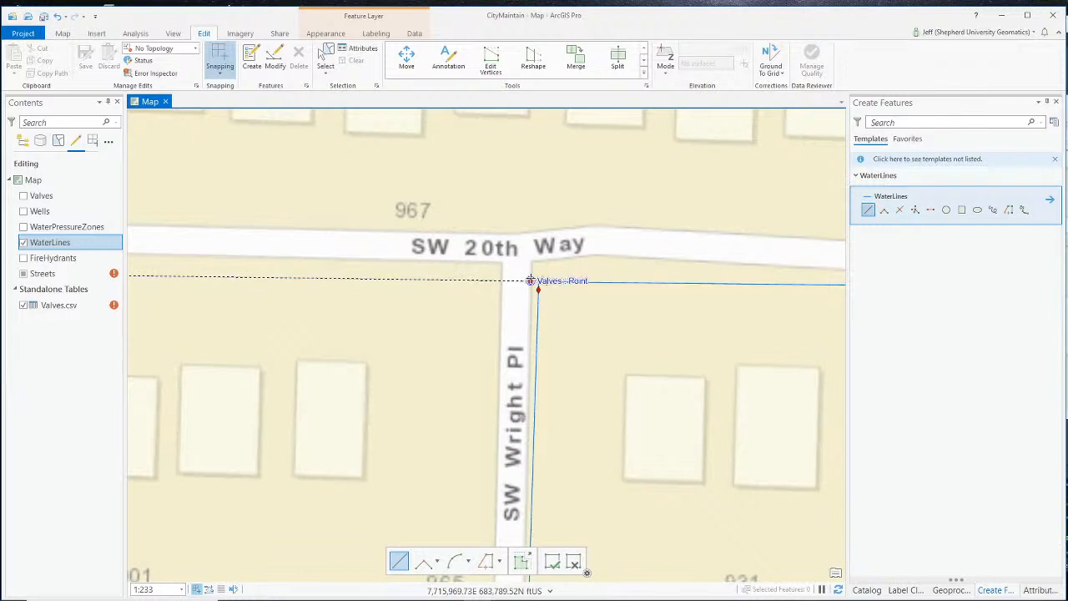
Step: Snap the water line's last vertex to the upper end of the existing line along SW Wright Pl and finish the feature
{"action": "scroll", "coordinate": [551, 284], "scroll_direction": "down", "scroll_amount": 3}
{"action": "scroll", "coordinate": [538, 282], "scroll_direction": "up", "scroll_amount": 3}
{"action": "scroll", "coordinate": [543, 281], "scroll_direction": "up", "scroll_amount": 10}
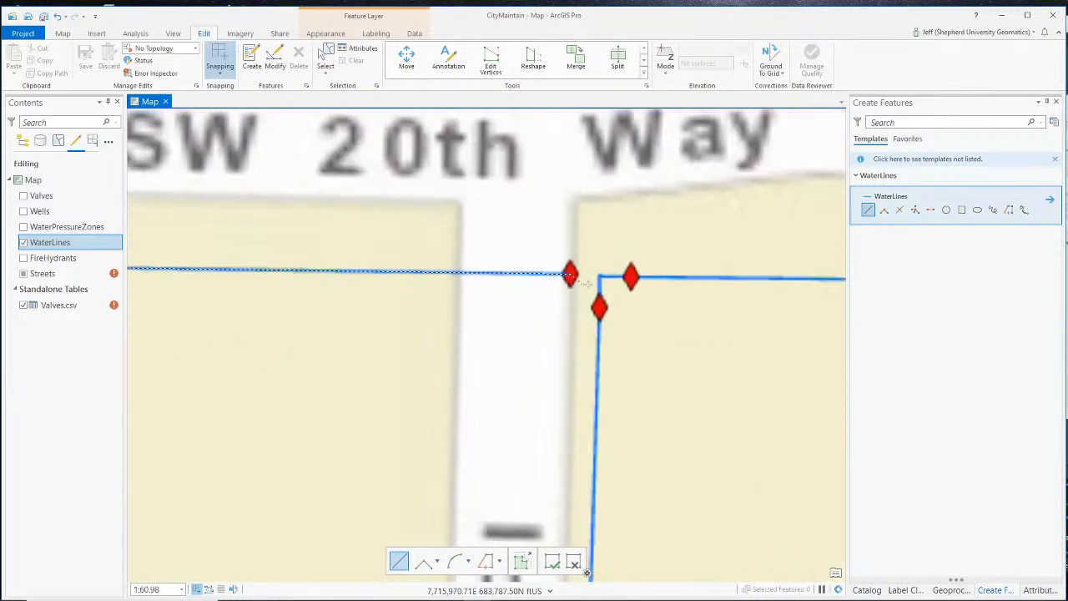
{"action": "scroll", "coordinate": [547, 278], "scroll_direction": "up", "scroll_amount": 2}
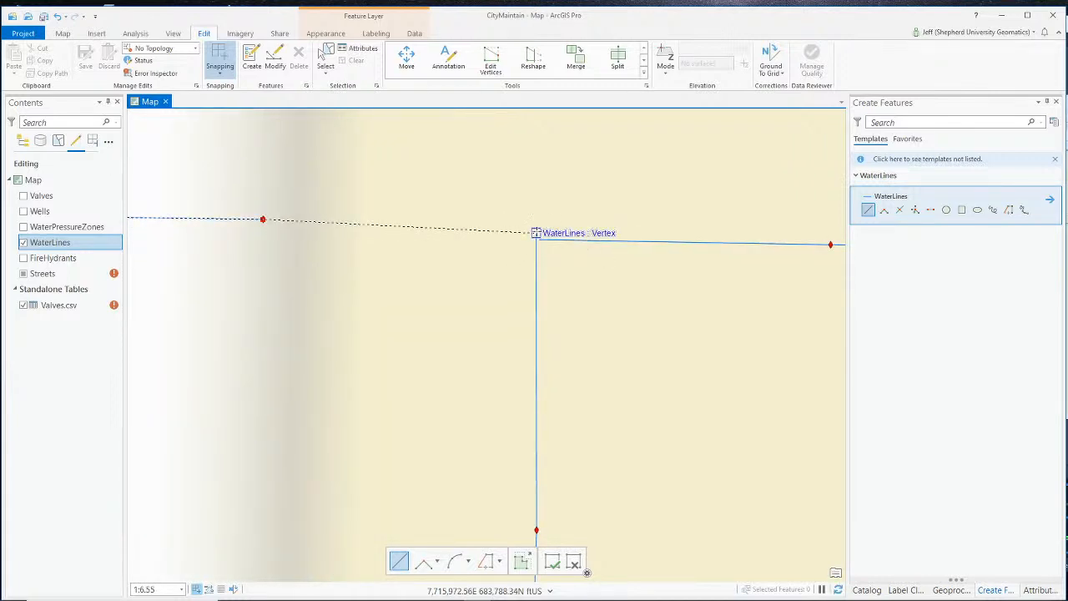
{"action": "left_click", "coordinate": [536, 233]}
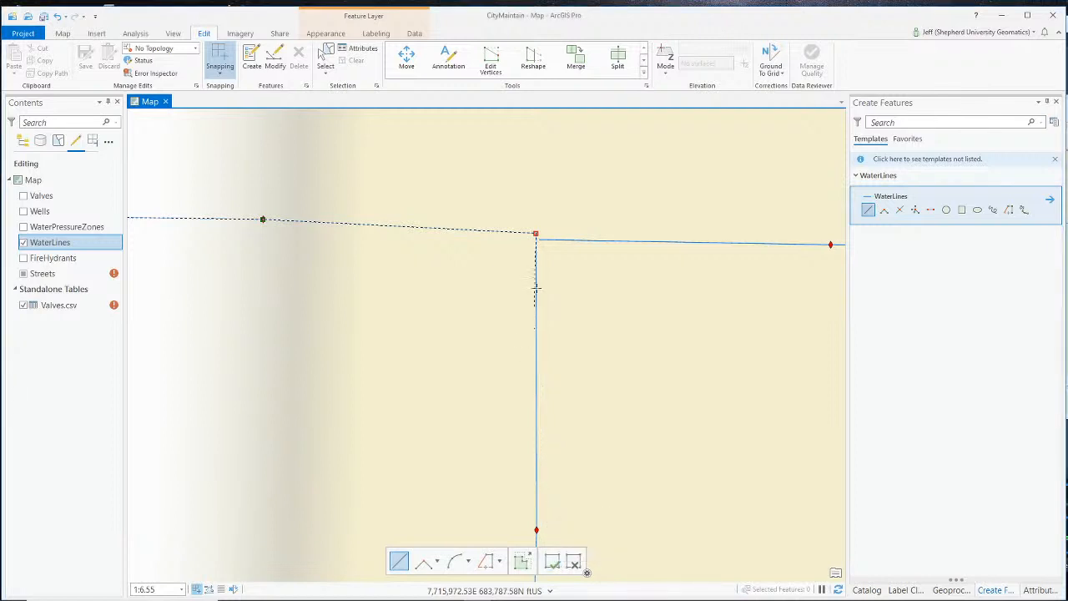
{"action": "left_click", "coordinate": [553, 563]}
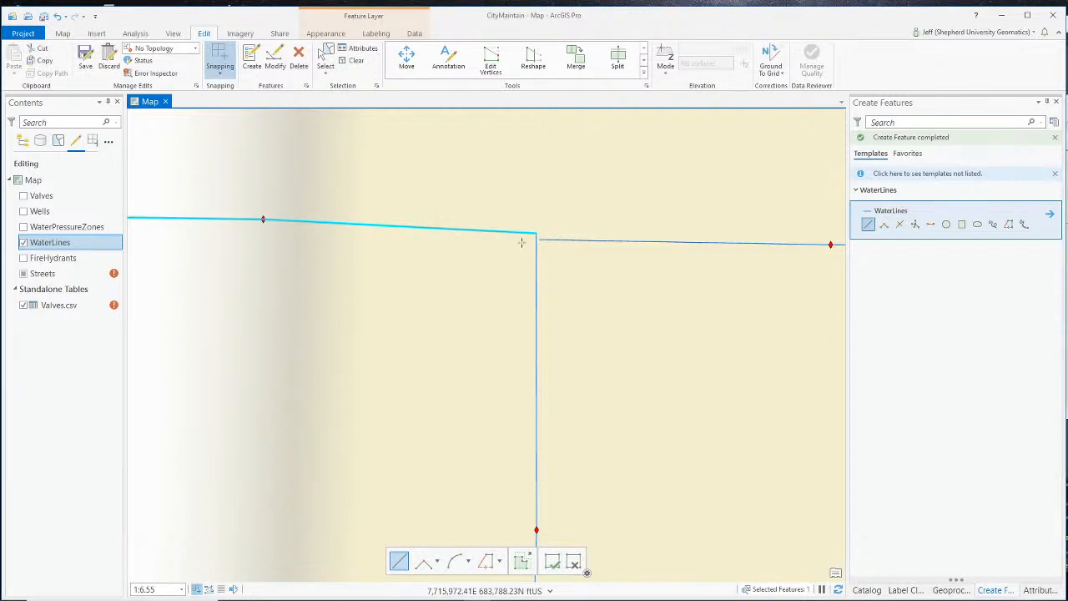
Step: Edit the vertices of the water line running east from the junction, snapping its west end vertex to the other lines' shared corner
{"action": "left_click", "coordinate": [275, 60]}
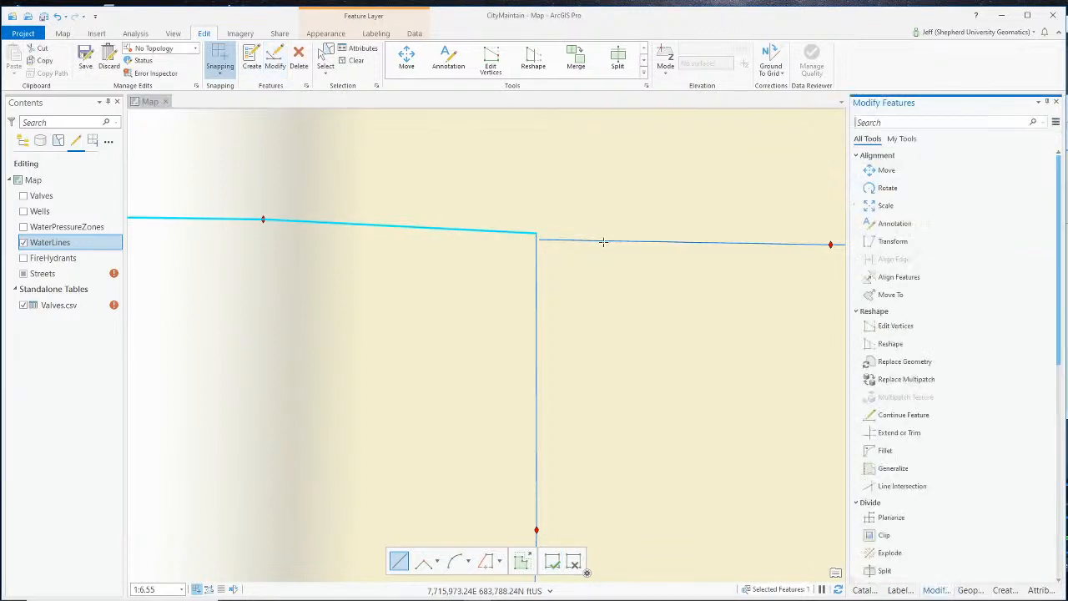
{"action": "left_click", "coordinate": [326, 58]}
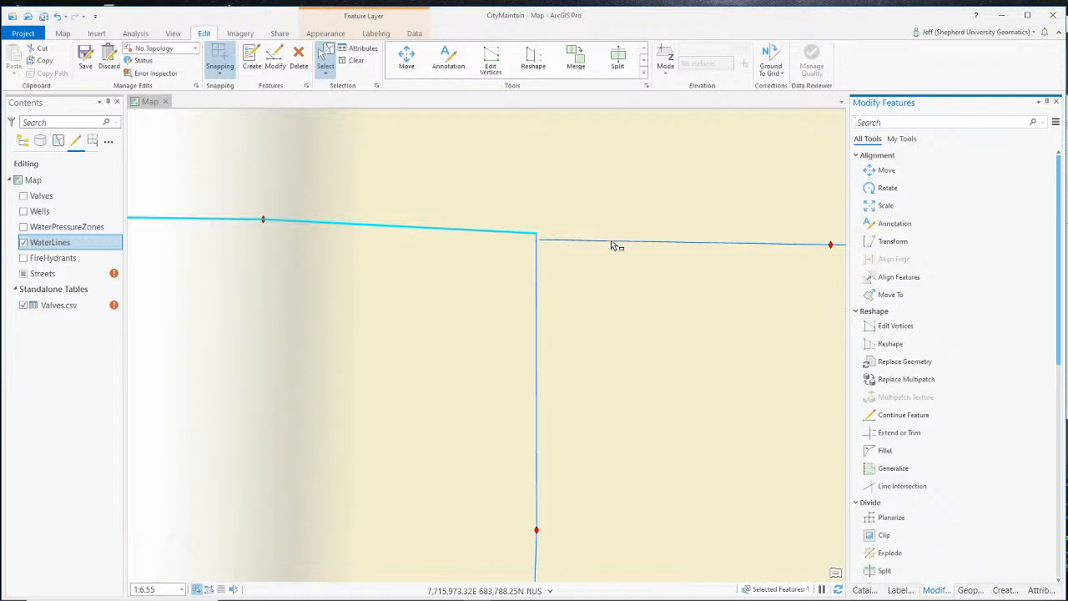
{"action": "left_click", "coordinate": [611, 244]}
{"action": "left_click", "coordinate": [894, 242]}
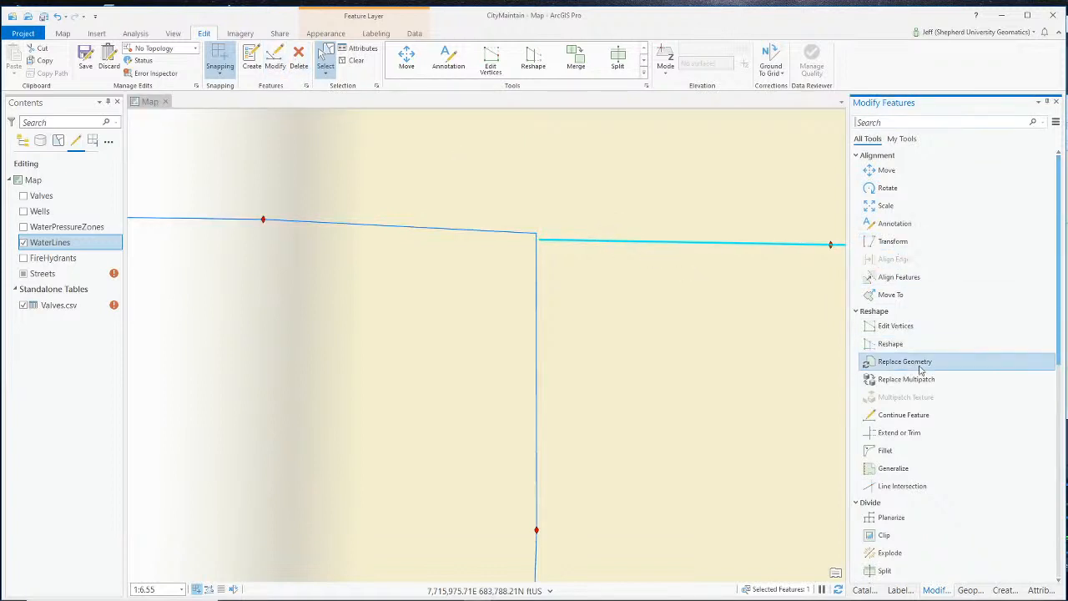
{"action": "left_click", "coordinate": [895, 325]}
{"action": "left_click_drag", "start_coordinate": [538, 239], "coordinate": [536, 233]}
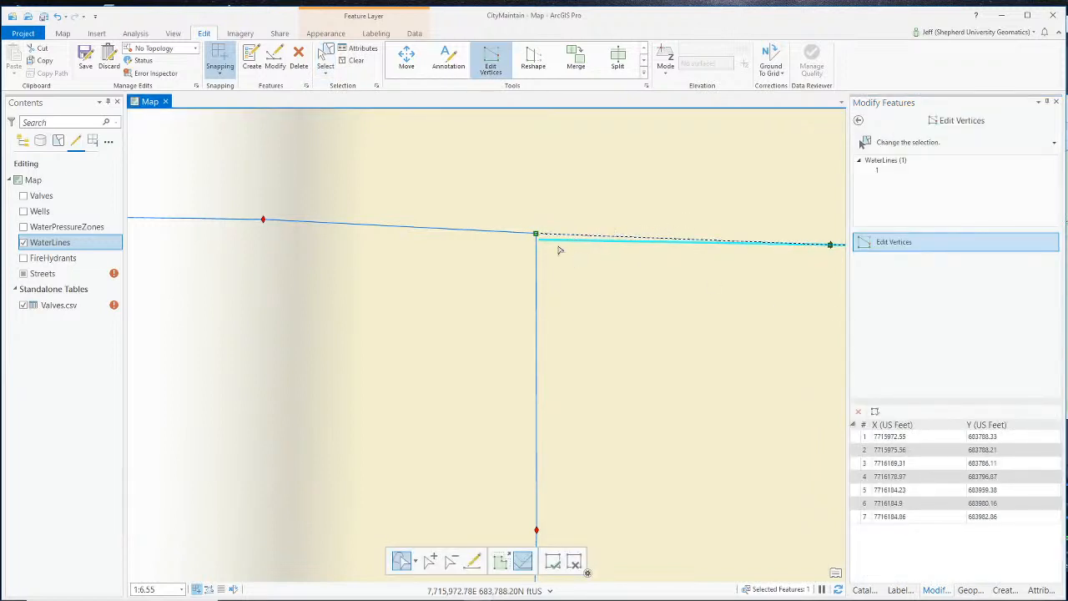
{"action": "key", "text": "F2"}
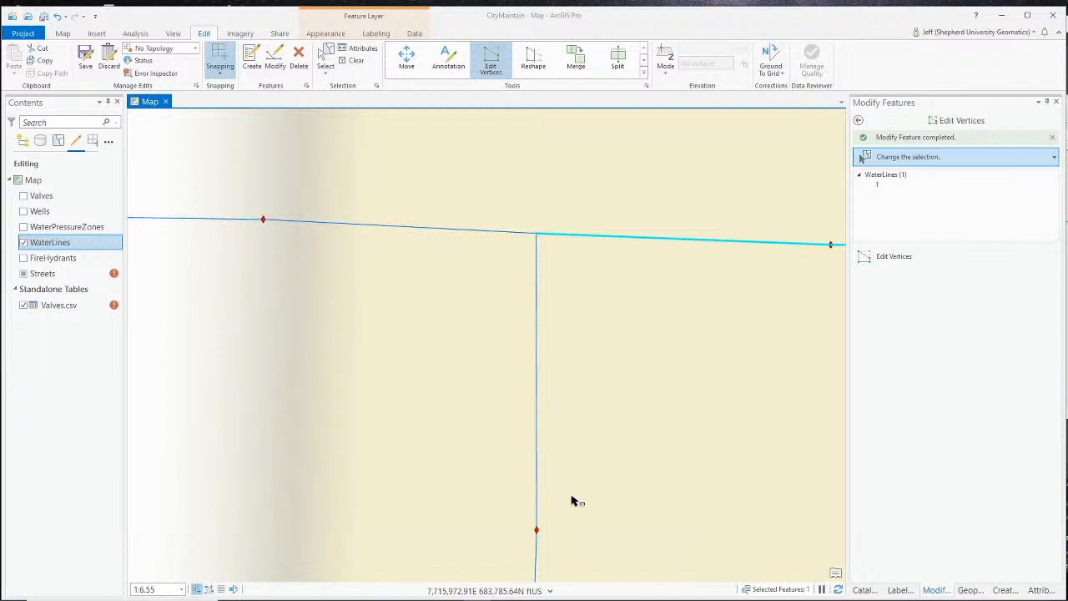
Step: Check the water line junction beside SW Wright Pl and save all edits
{"action": "scroll", "coordinate": [540, 240], "scroll_direction": "up", "scroll_amount": 1}
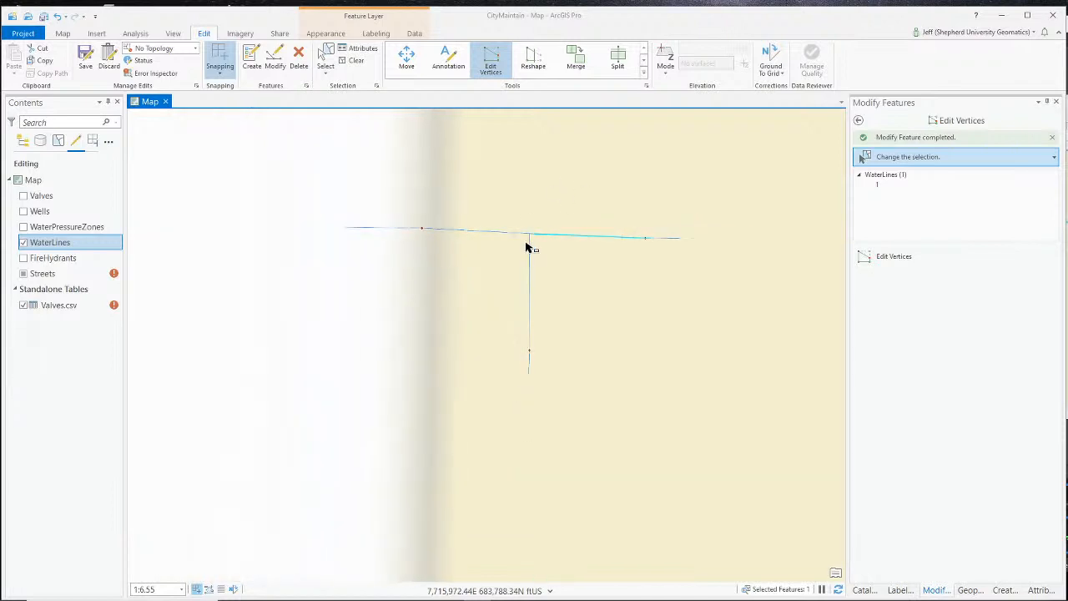
{"action": "scroll", "coordinate": [543, 187], "scroll_direction": "down", "scroll_amount": 1}
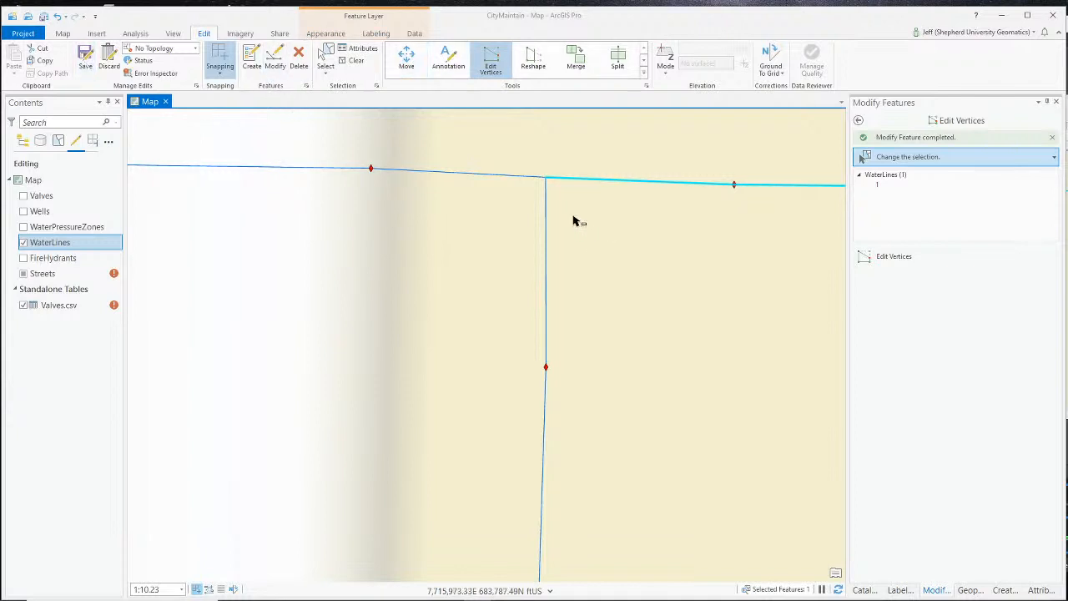
{"action": "scroll", "coordinate": [476, 179], "scroll_direction": "down", "scroll_amount": 2}
{"action": "scroll", "coordinate": [474, 181], "scroll_direction": "down", "scroll_amount": 1}
{"action": "scroll", "coordinate": [379, 165], "scroll_direction": "down", "scroll_amount": 1}
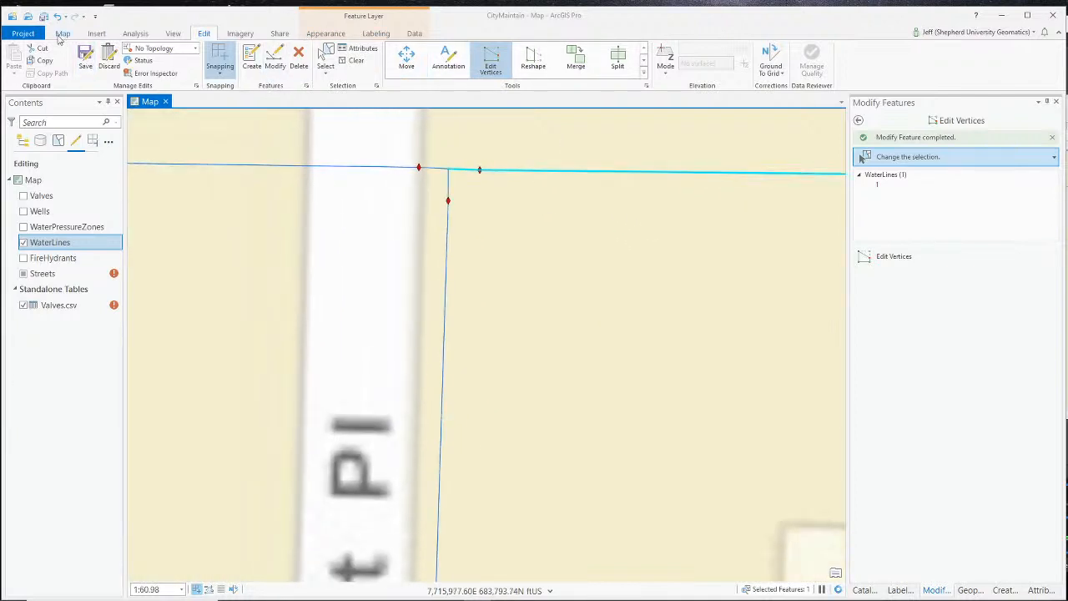
{"action": "left_click", "coordinate": [86, 58]}
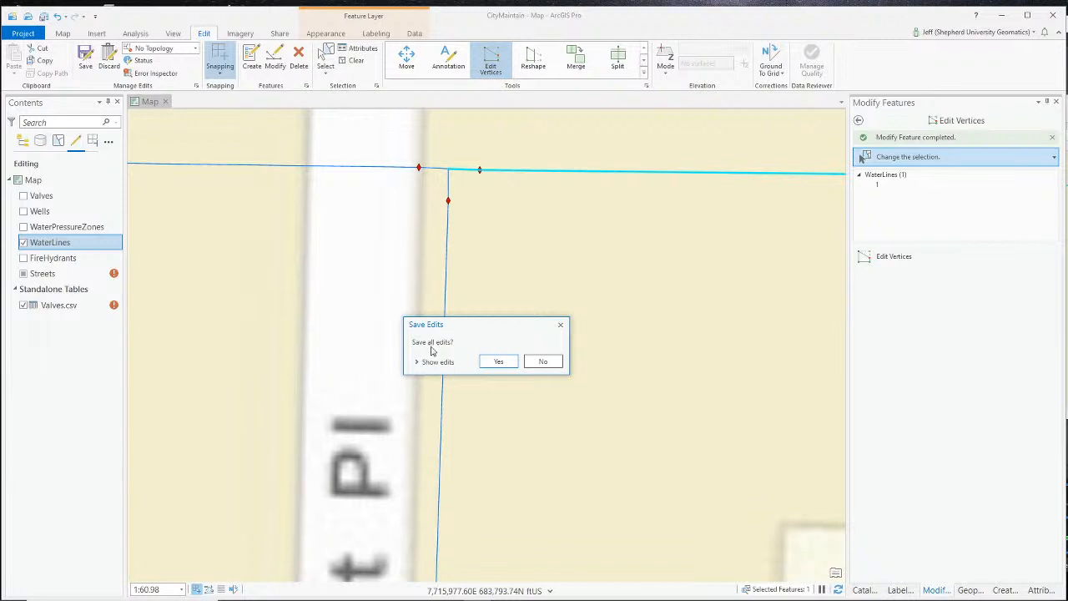
{"action": "left_click", "coordinate": [498, 361]}
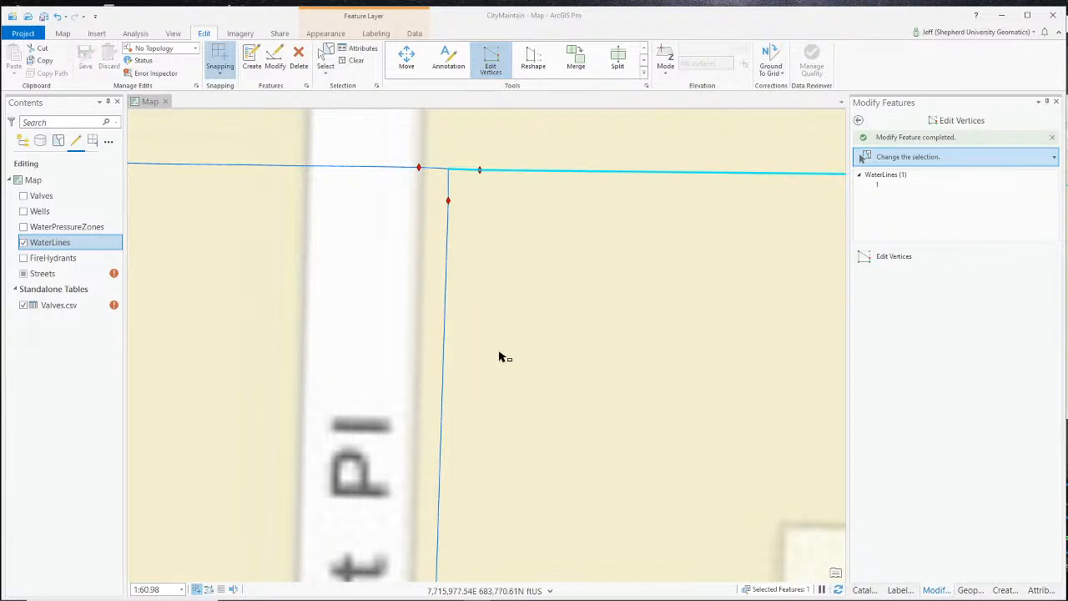
Step: Select the new water line running along SW 20th Way west of SW Wright Pl and open its attributes
{"action": "scroll", "coordinate": [346, 276], "scroll_direction": "down", "scroll_amount": 2}
{"action": "scroll", "coordinate": [347, 275], "scroll_direction": "down", "scroll_amount": 2}
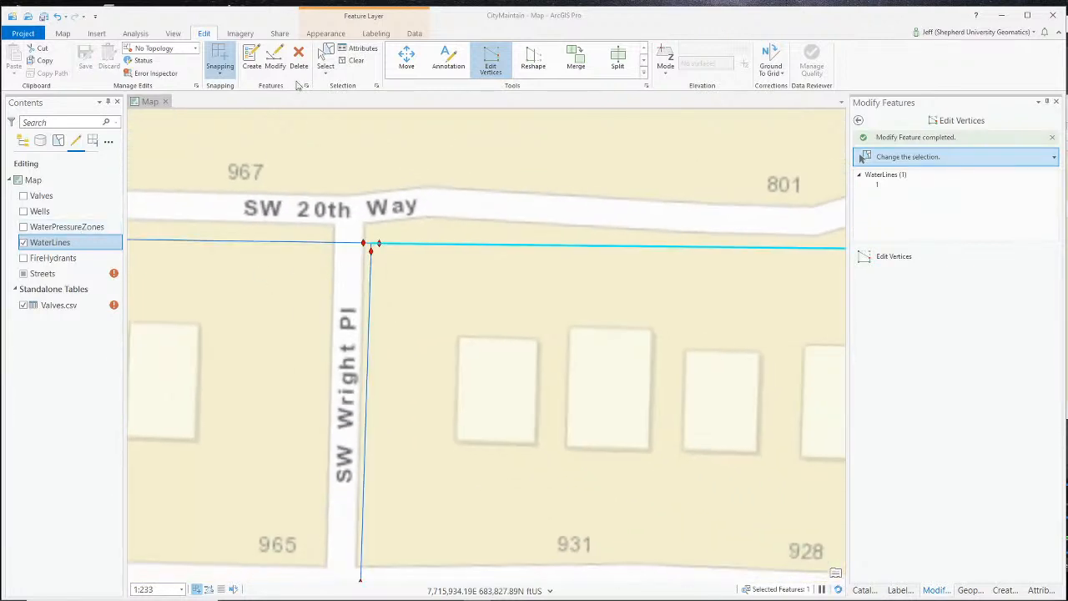
{"action": "left_click", "coordinate": [325, 72]}
{"action": "left_click", "coordinate": [289, 241]}
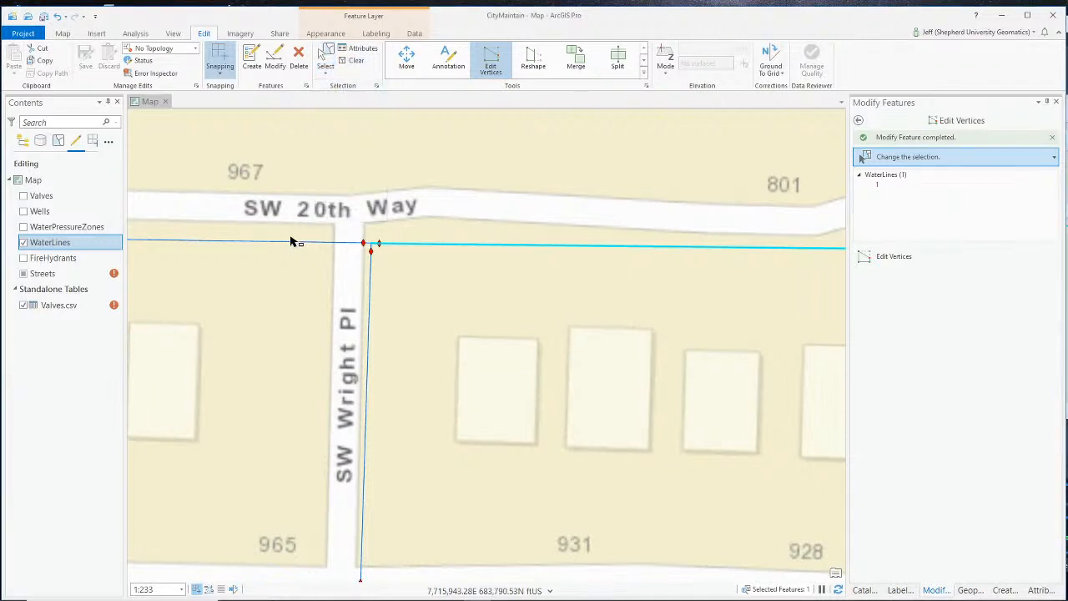
{"action": "left_click", "coordinate": [302, 243]}
{"action": "left_click", "coordinate": [326, 72]}
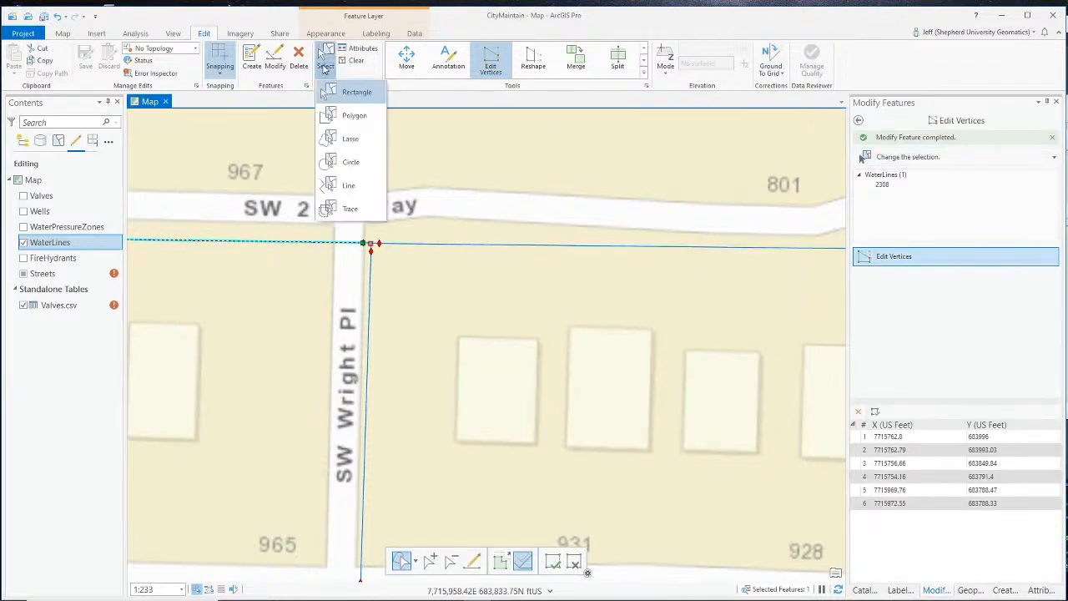
{"action": "left_click", "coordinate": [340, 99]}
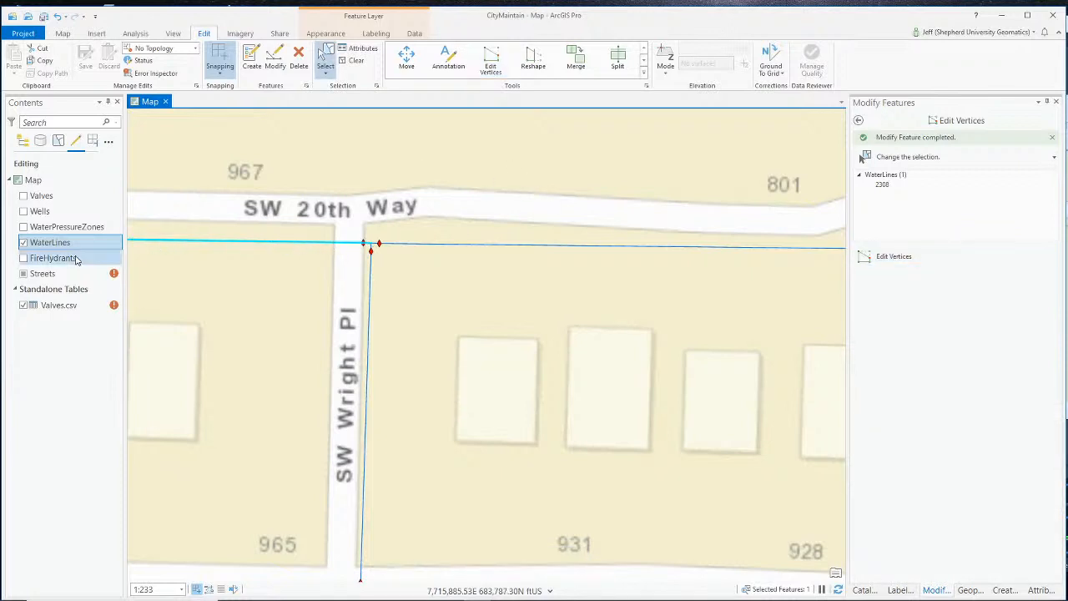
{"action": "left_click", "coordinate": [359, 49]}
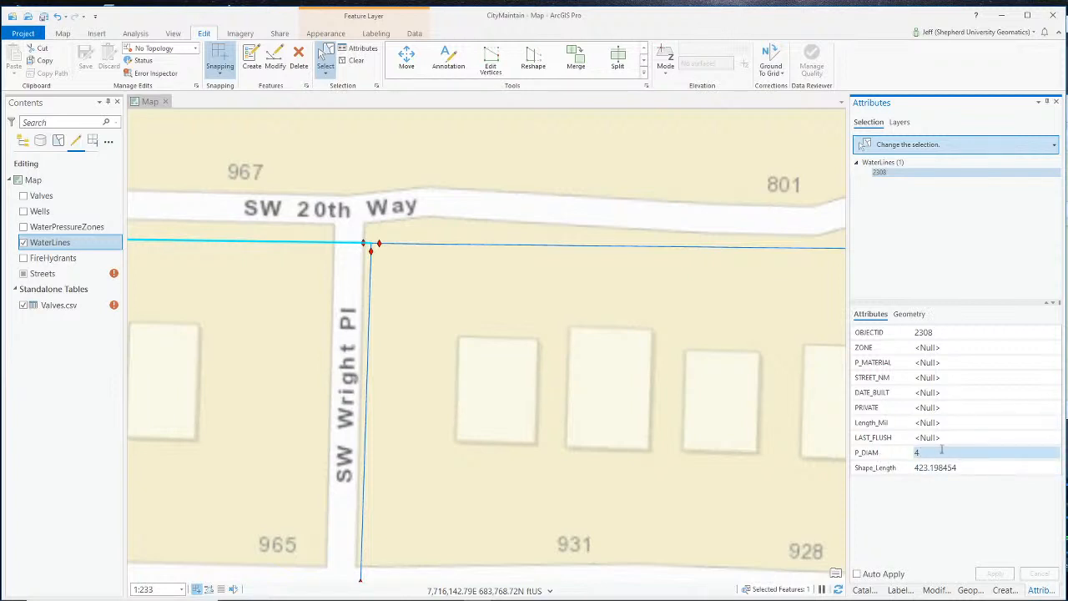
Step: Set the selected water line's P_DIAM to 6, leave the other fields empty and apply the change
{"action": "left_click", "coordinate": [923, 452]}
{"action": "left_click", "coordinate": [926, 454]}
{"action": "left_click", "coordinate": [944, 499]}
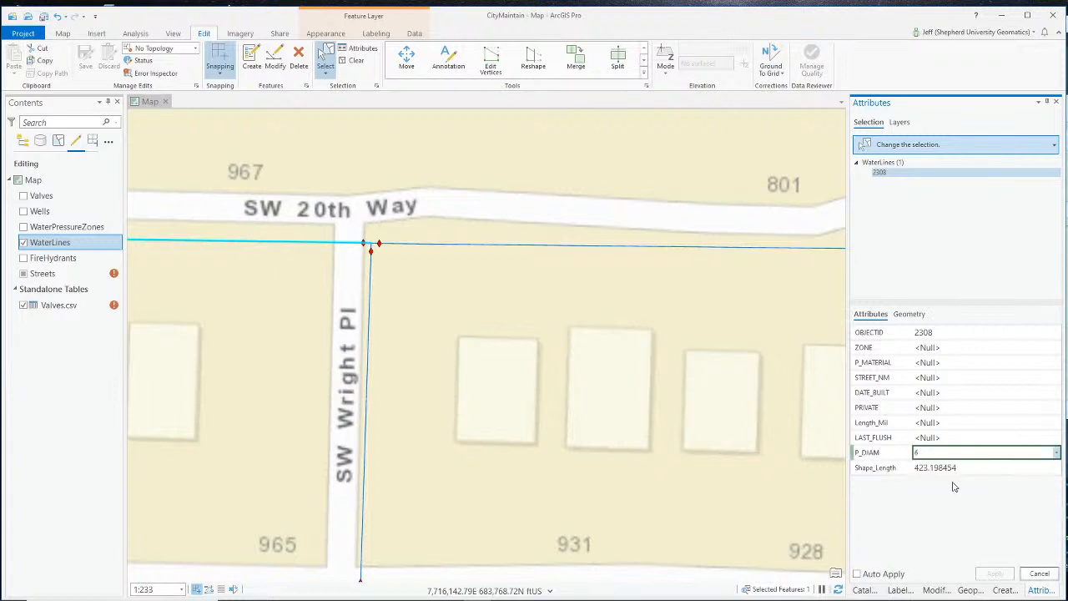
{"action": "left_click", "coordinate": [954, 348]}
{"action": "left_click", "coordinate": [958, 364]}
{"action": "left_click", "coordinate": [962, 379]}
{"action": "left_click", "coordinate": [964, 393]}
{"action": "left_click", "coordinate": [967, 408]}
{"action": "left_click", "coordinate": [968, 423]}
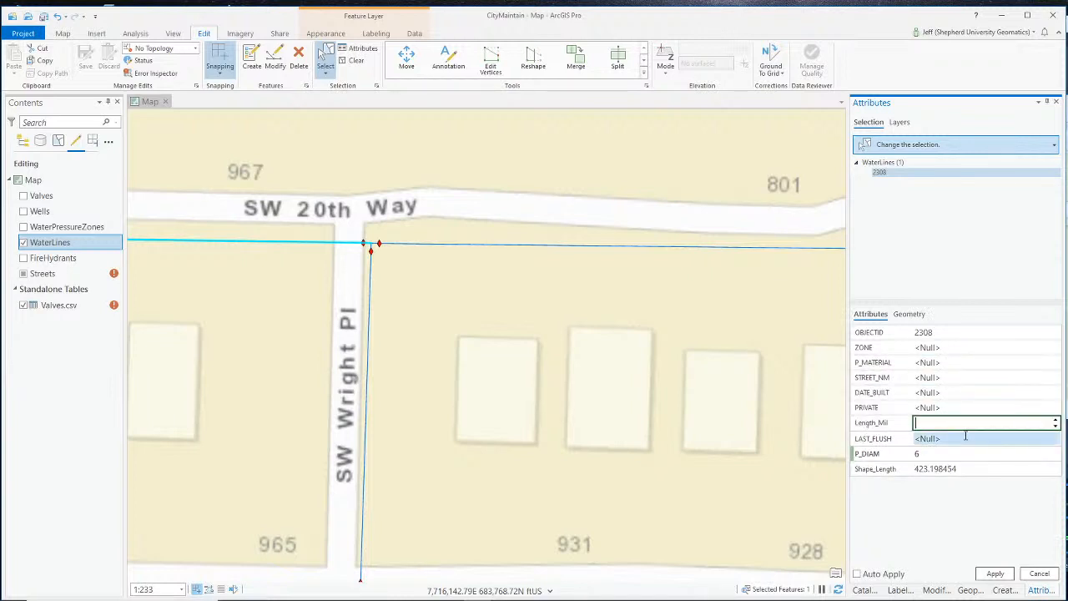
{"action": "left_click", "coordinate": [995, 574]}
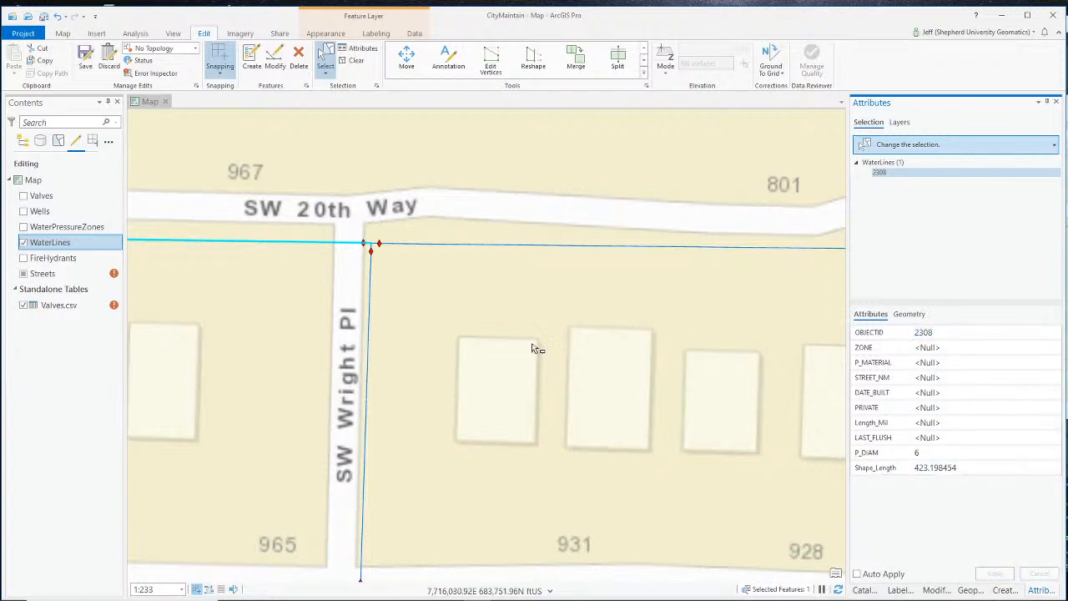
Step: Close the water line's attributes and clear the feature selection
{"action": "left_click", "coordinate": [1056, 102]}
{"action": "left_click", "coordinate": [252, 66]}
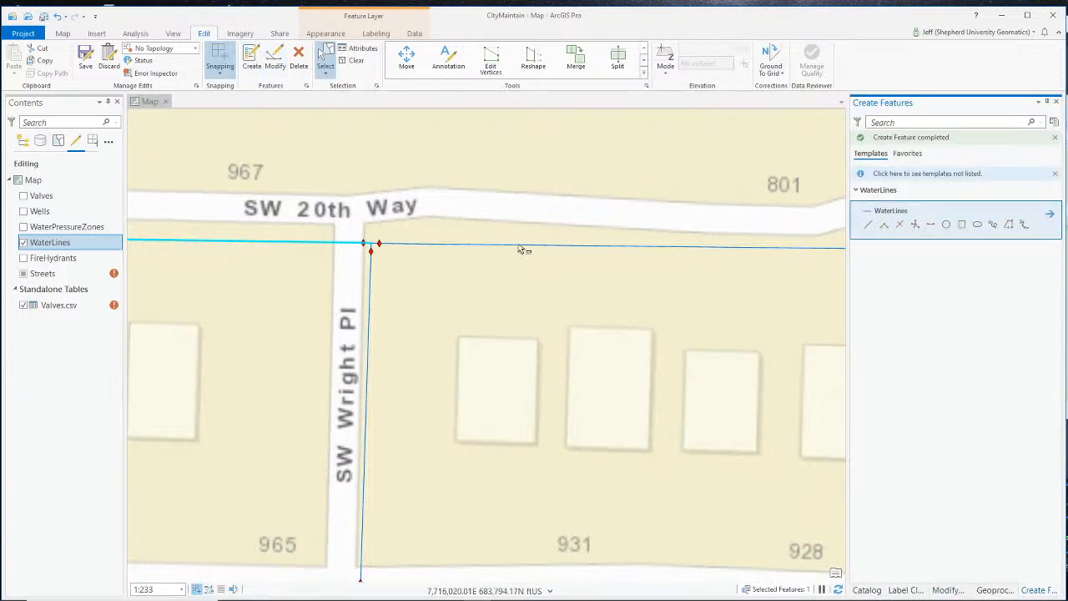
{"action": "left_click", "coordinate": [359, 48]}
{"action": "left_click", "coordinate": [356, 61]}
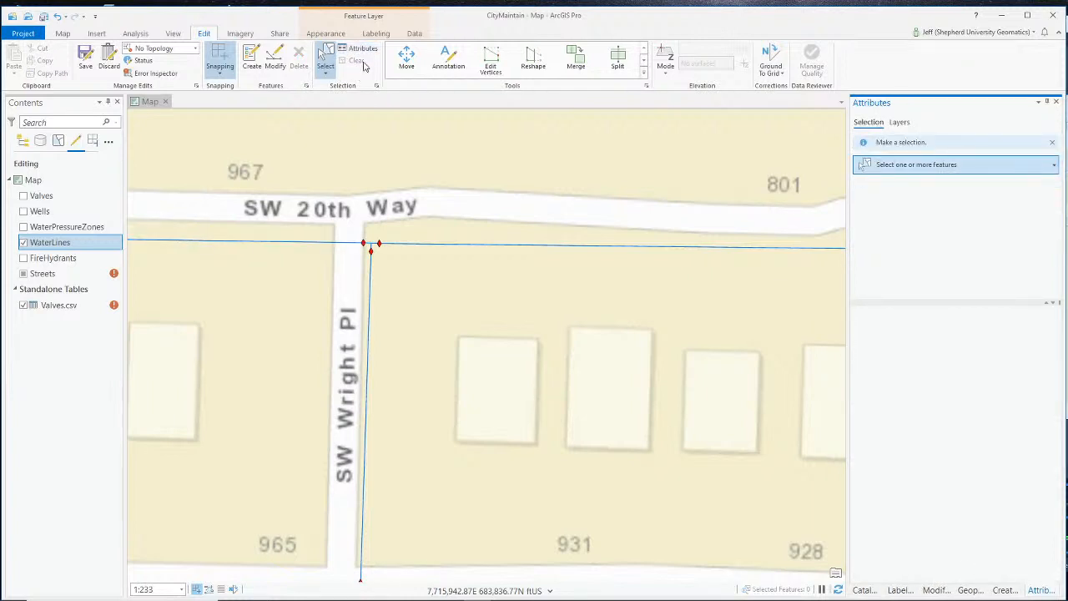
Step: Activate line creation for the WaterLines template and review the attribute values preset for new features
{"action": "left_click", "coordinate": [251, 59]}
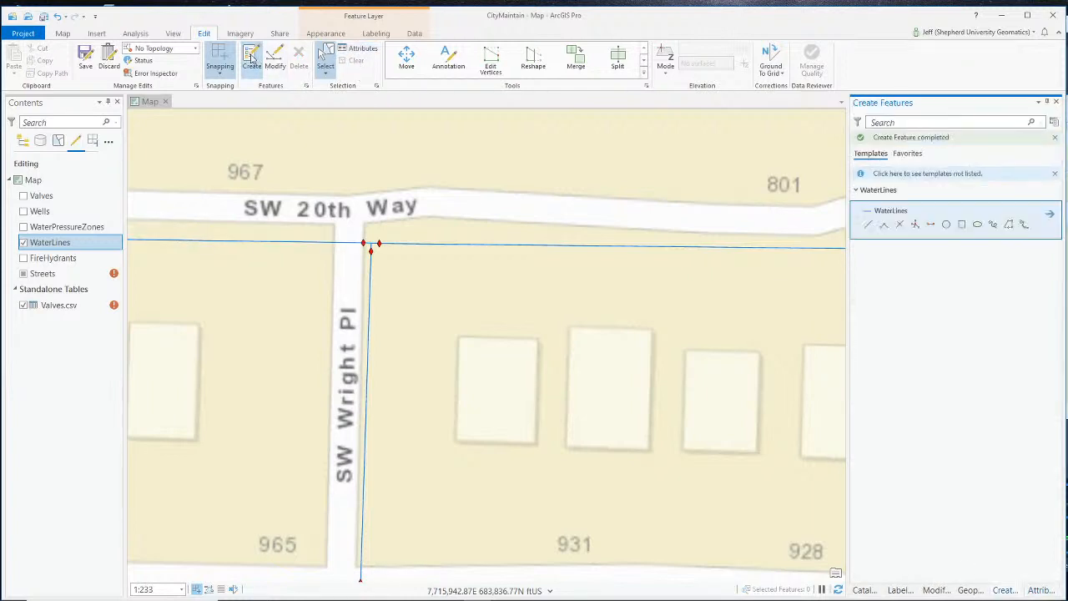
{"action": "left_click", "coordinate": [867, 223]}
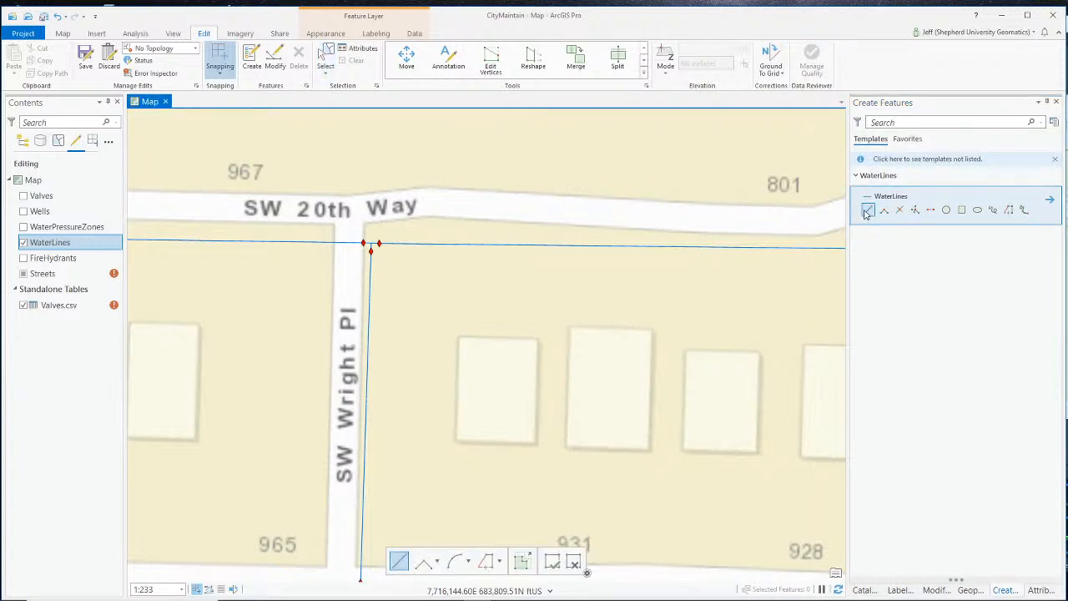
{"action": "left_click", "coordinate": [866, 213]}
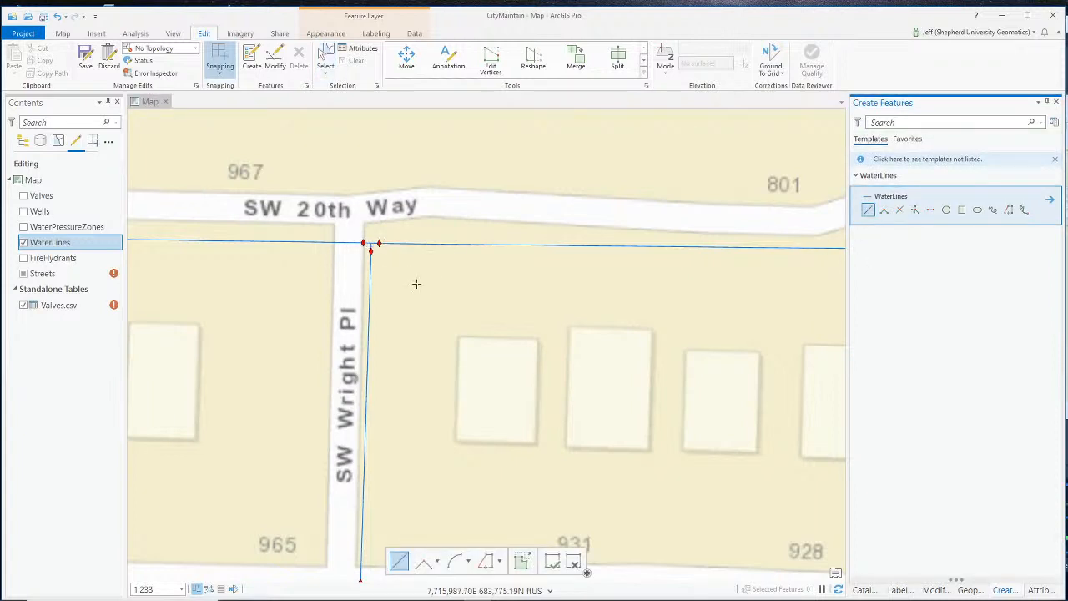
{"action": "left_click", "coordinate": [1049, 203]}
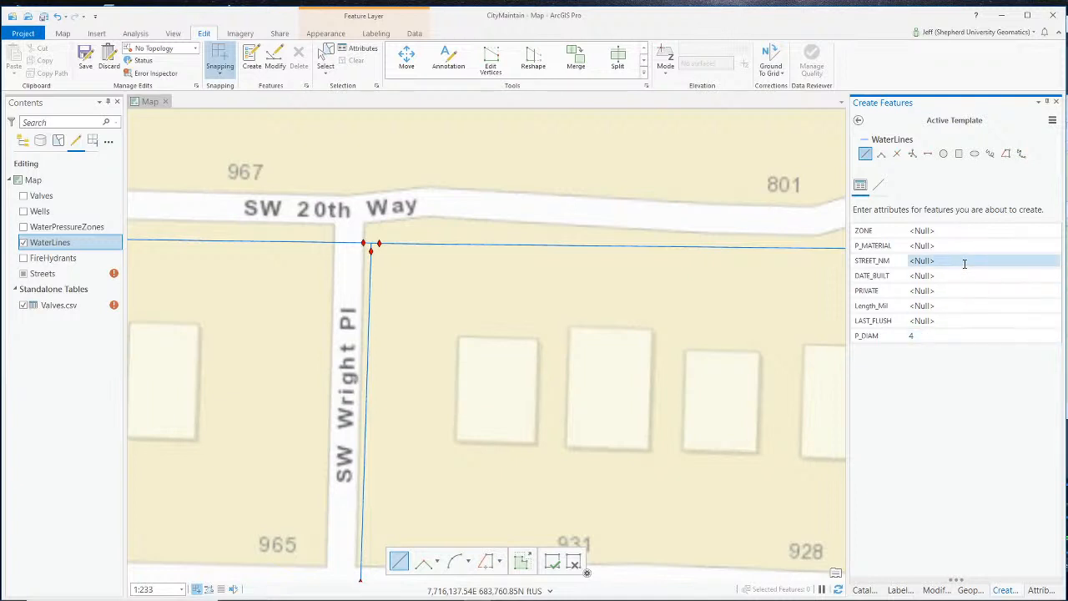
{"action": "left_click", "coordinate": [857, 119]}
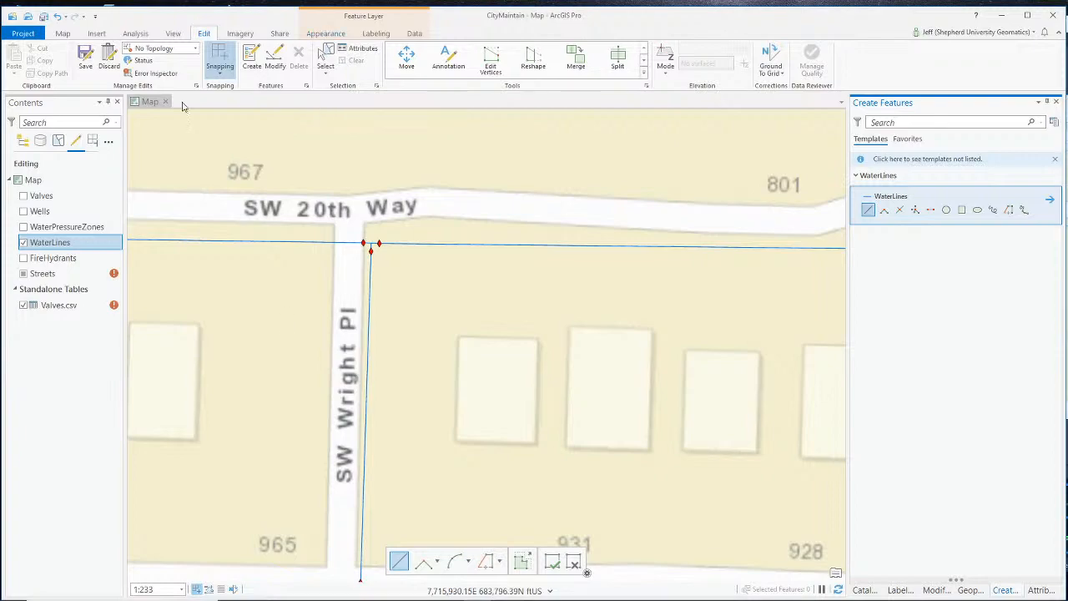
Step: Make the WaterPressureZones layer editable and zoom the map to its extent
{"action": "scroll", "coordinate": [282, 182], "scroll_direction": "down", "scroll_amount": 10}
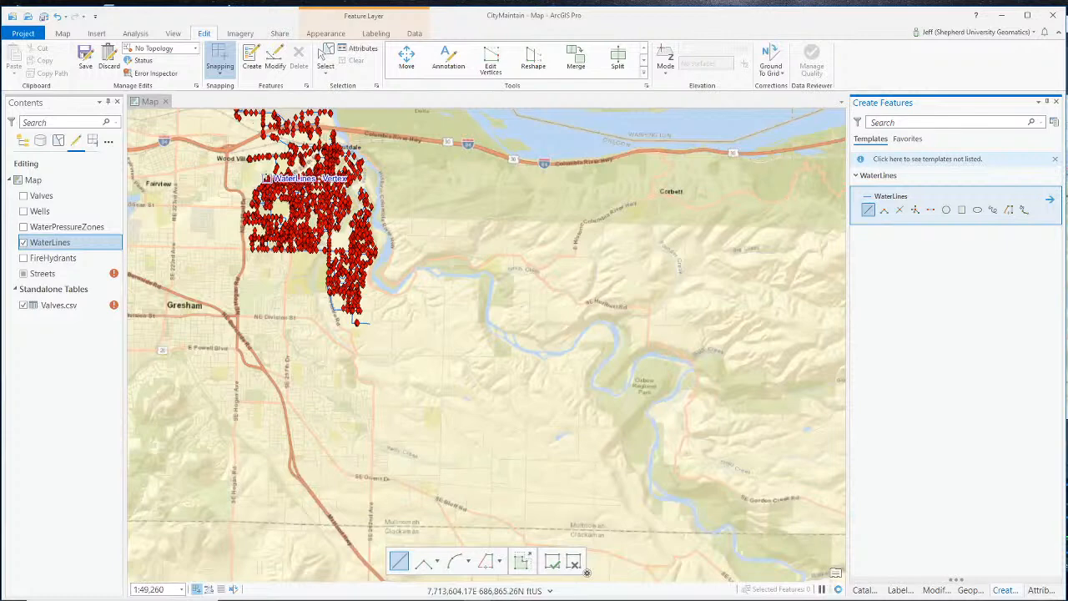
{"action": "scroll", "coordinate": [263, 179], "scroll_direction": "up", "scroll_amount": 2}
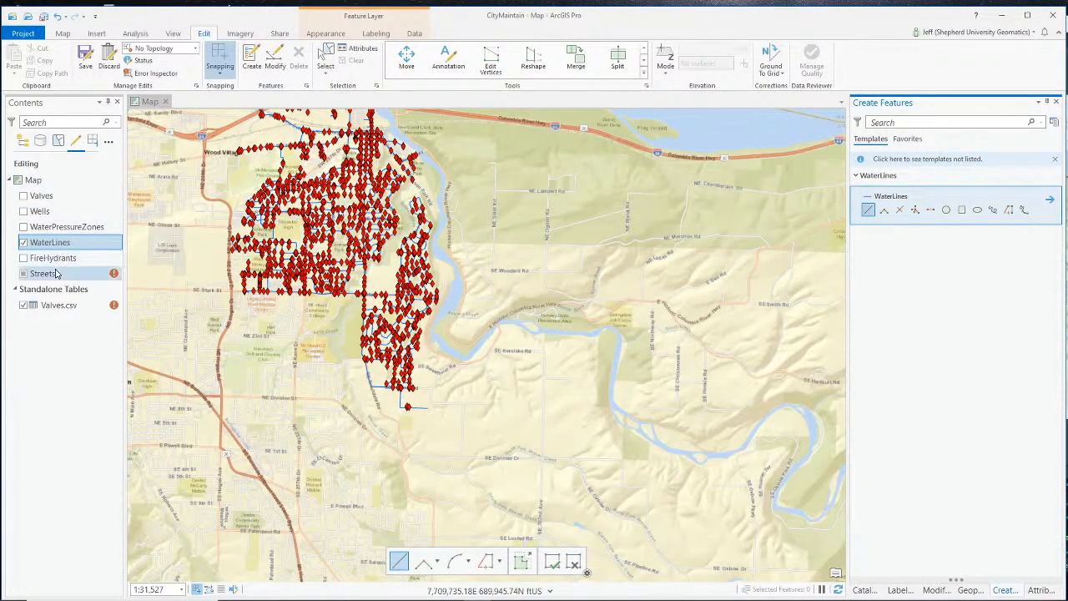
{"action": "left_click", "coordinate": [23, 226]}
{"action": "right_click", "coordinate": [43, 229]}
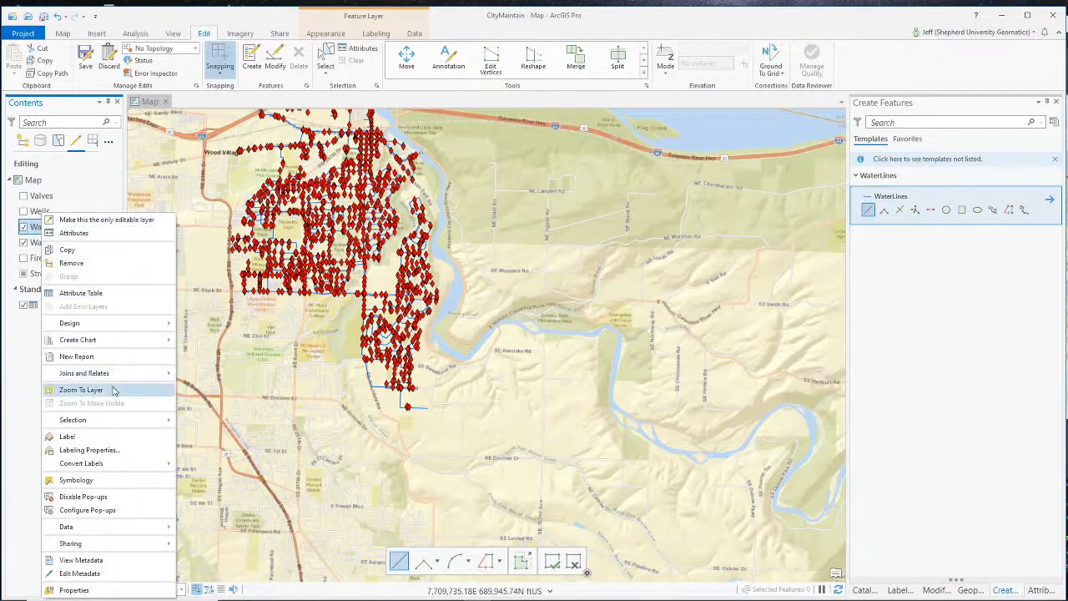
{"action": "left_click", "coordinate": [81, 390]}
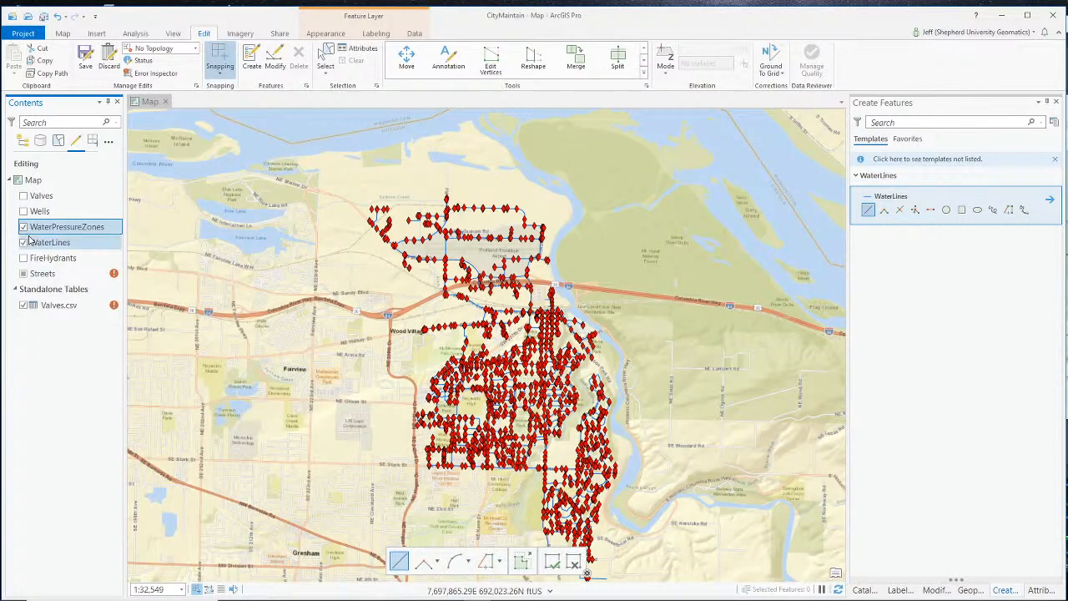
Step: Show the WaterPressureZones layer and hide the Valves layer, toggling WaterLines off and on again
{"action": "left_click", "coordinate": [23, 140]}
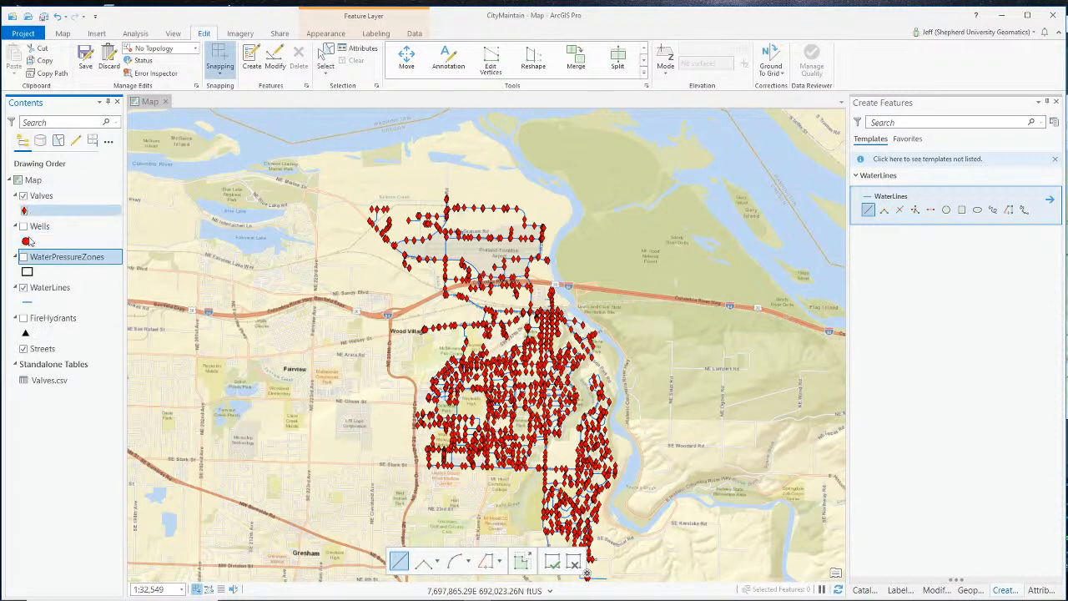
{"action": "left_click", "coordinate": [23, 257]}
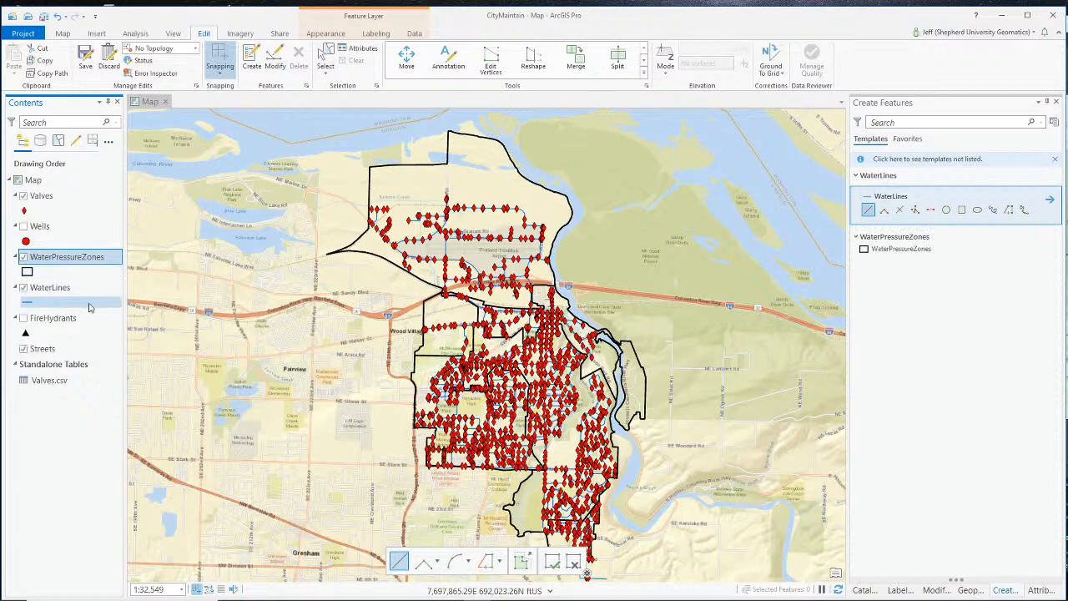
{"action": "left_click", "coordinate": [23, 196]}
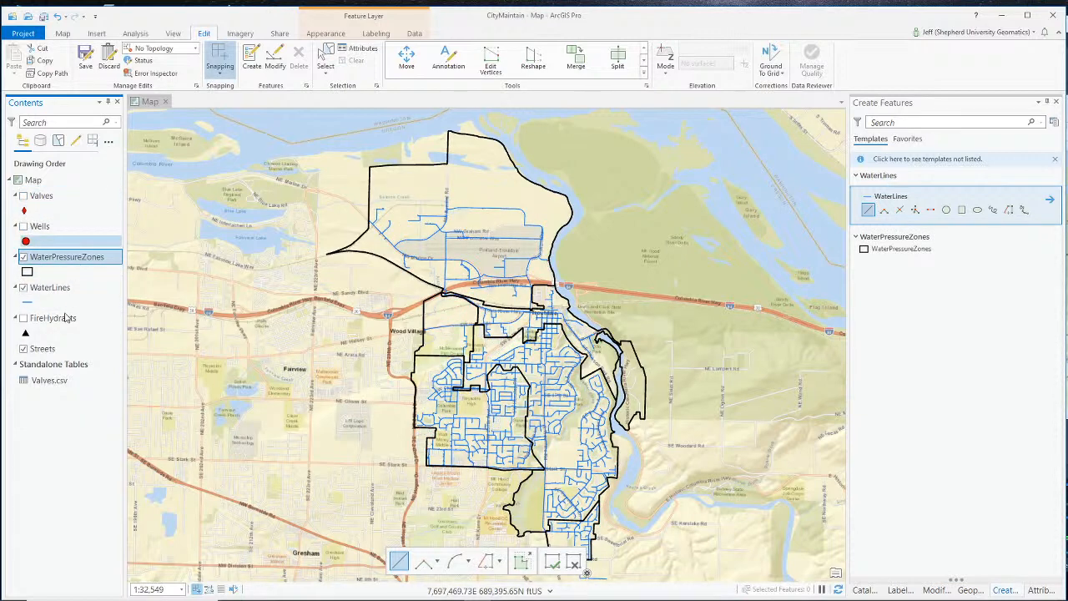
{"action": "left_click", "coordinate": [23, 287]}
{"action": "left_click", "coordinate": [24, 287]}
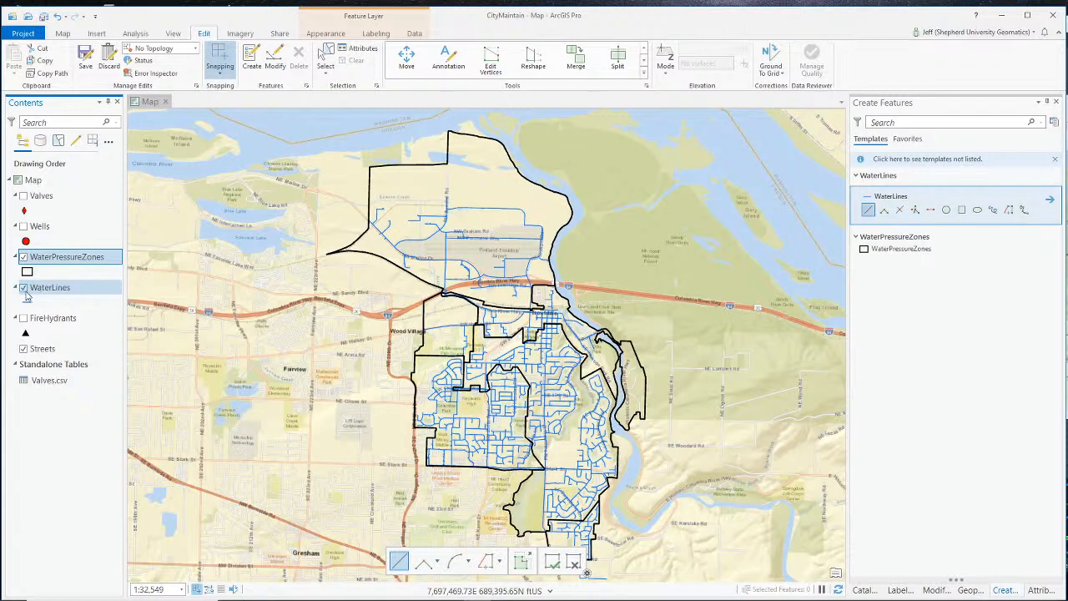
Step: Turn off editing for the WaterLines layer
{"action": "left_click", "coordinate": [75, 140]}
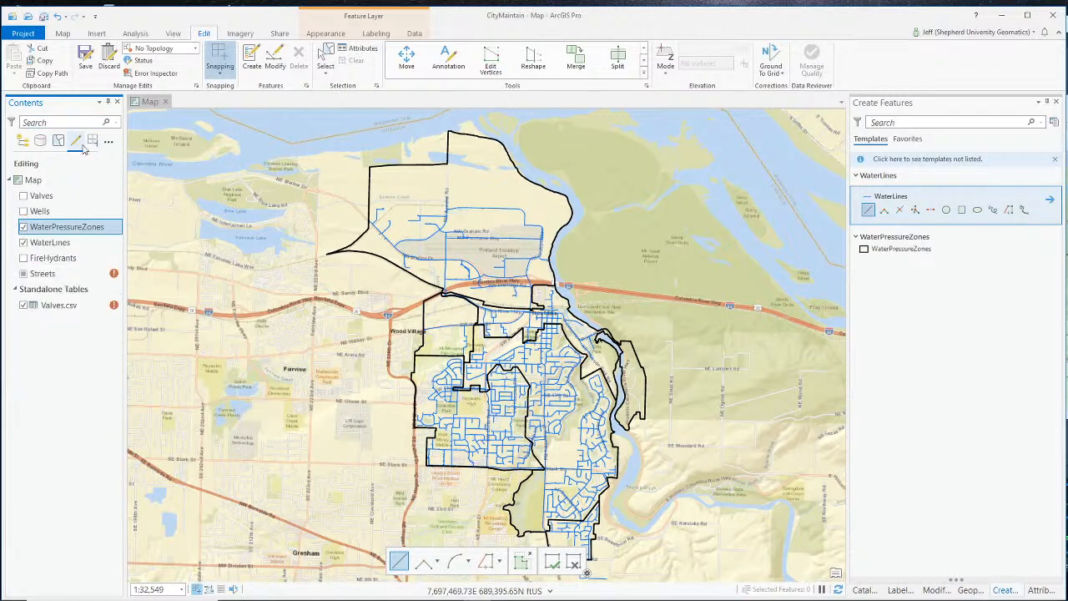
{"action": "left_click", "coordinate": [23, 242]}
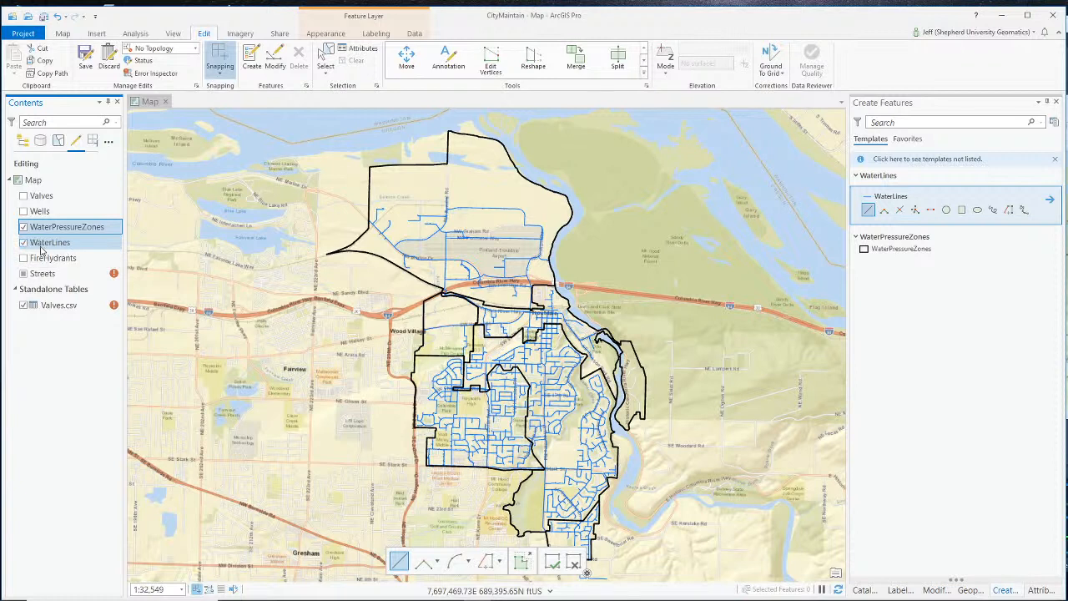
{"action": "left_click", "coordinate": [23, 242]}
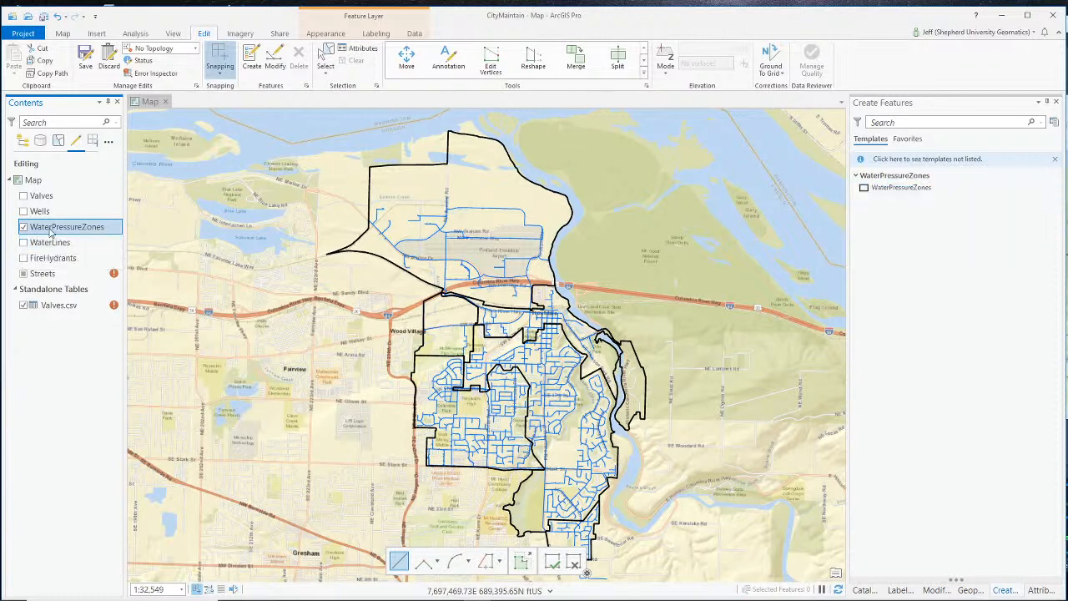
Step: Limit feature selection to the WaterPressureZones layer by making WaterLines unselectable
{"action": "left_click", "coordinate": [58, 140]}
{"action": "left_click", "coordinate": [23, 242]}
{"action": "left_click", "coordinate": [23, 242]}
{"action": "left_click", "coordinate": [23, 227]}
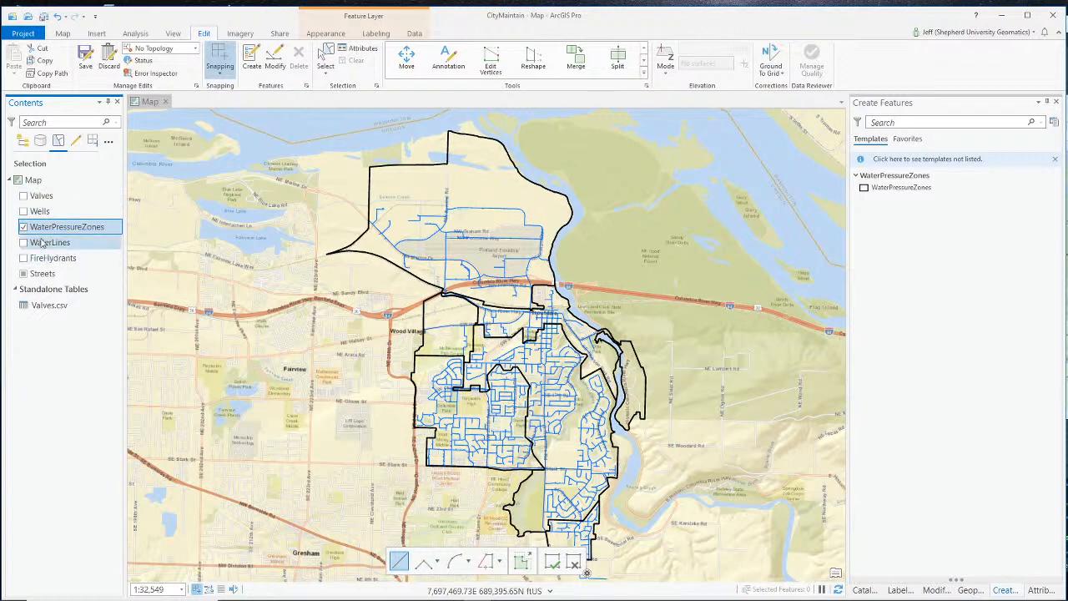
{"action": "left_click", "coordinate": [75, 141]}
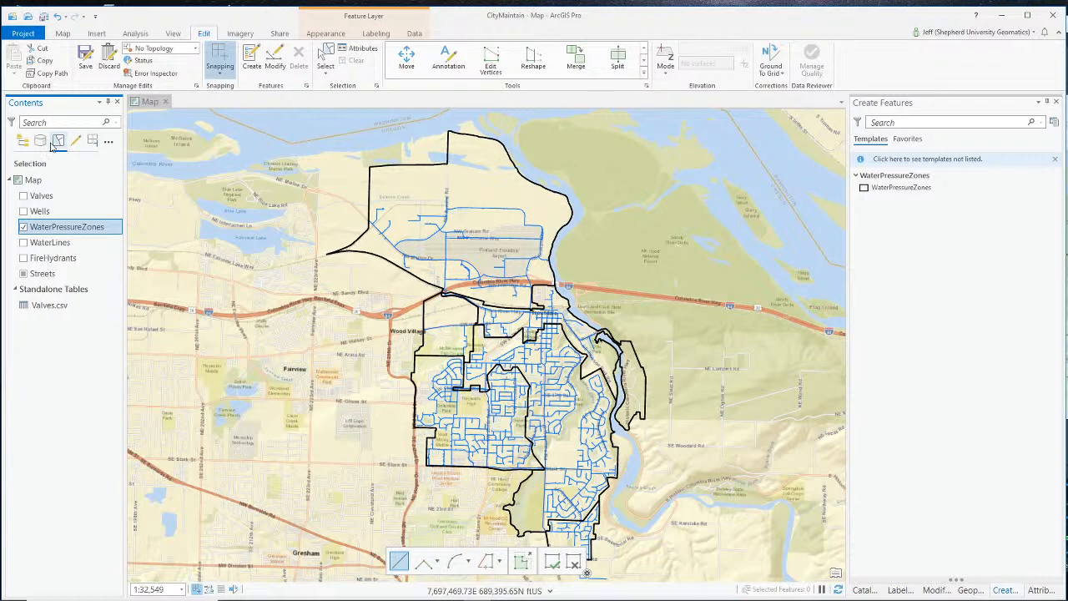
Step: List the layers by drawing order again and switch to the Explore tool
{"action": "left_click", "coordinate": [23, 141]}
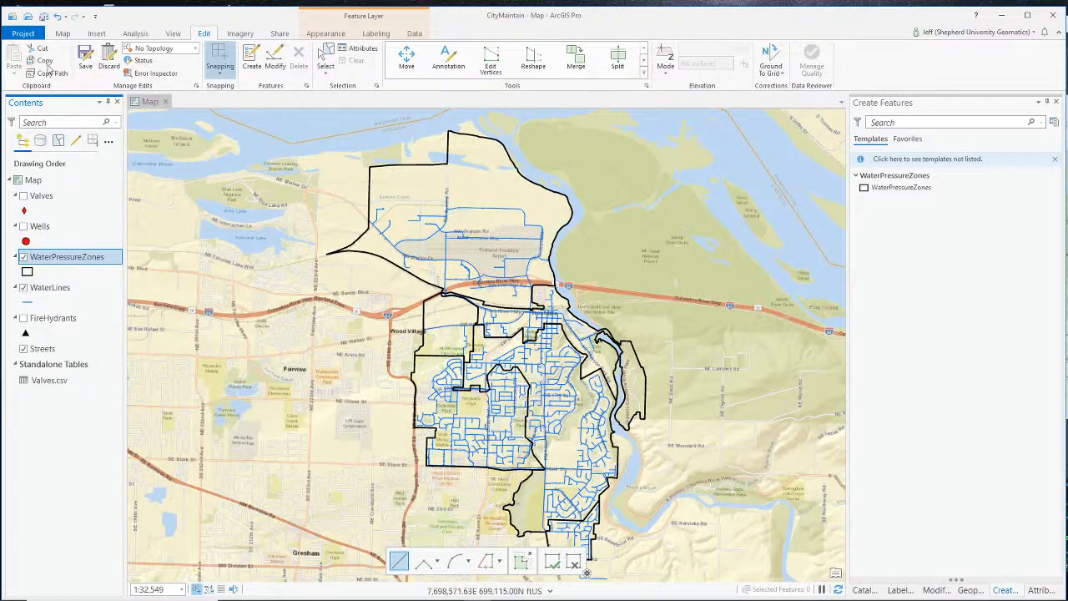
{"action": "left_click", "coordinate": [63, 33]}
{"action": "left_click", "coordinate": [89, 57]}
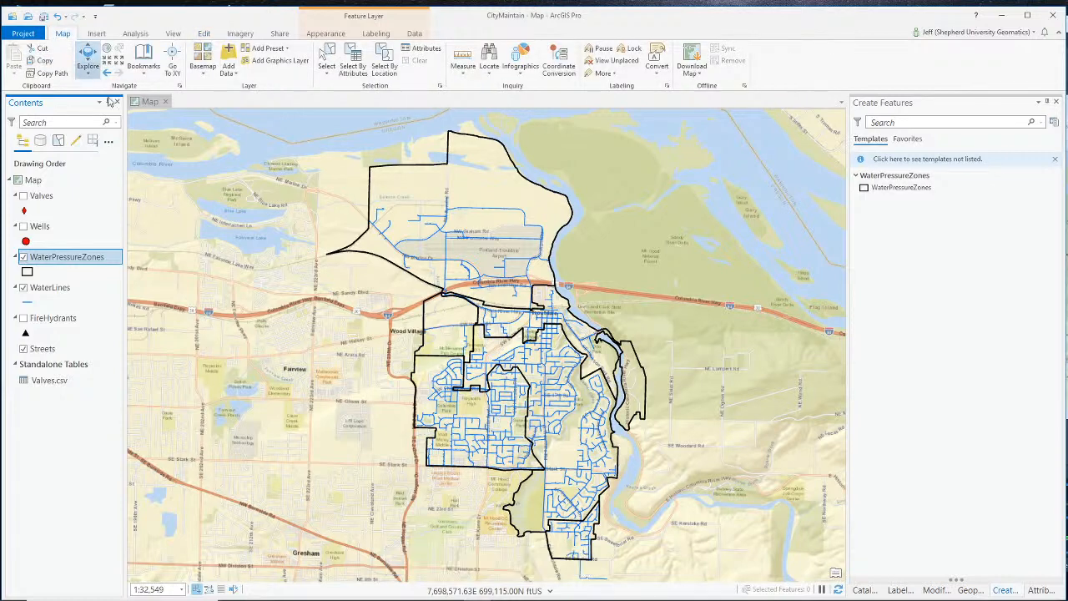
Step: Inspect the attributes of the large zone 2 polygon in WaterPressureZones and select it on the map
{"action": "left_click", "coordinate": [589, 464]}
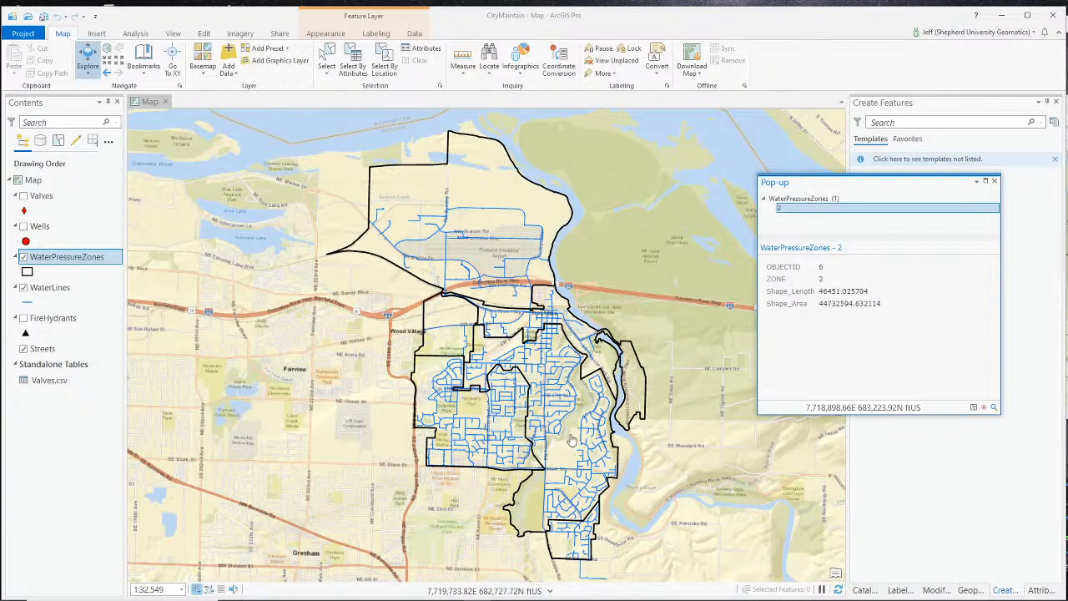
{"action": "left_click", "coordinate": [570, 448]}
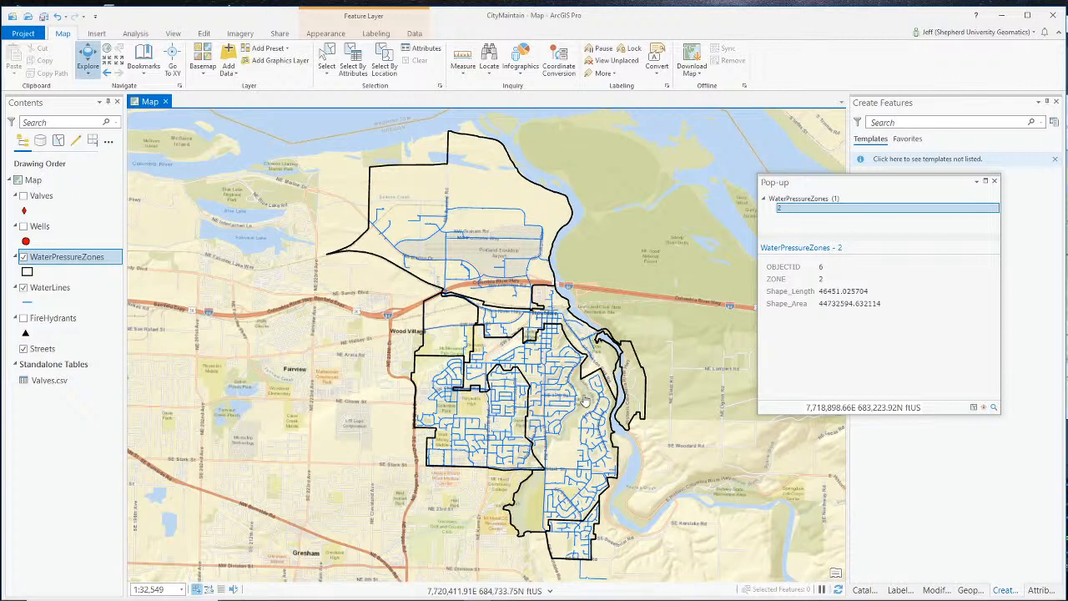
{"action": "left_click", "coordinate": [326, 62]}
{"action": "left_click", "coordinate": [566, 434]}
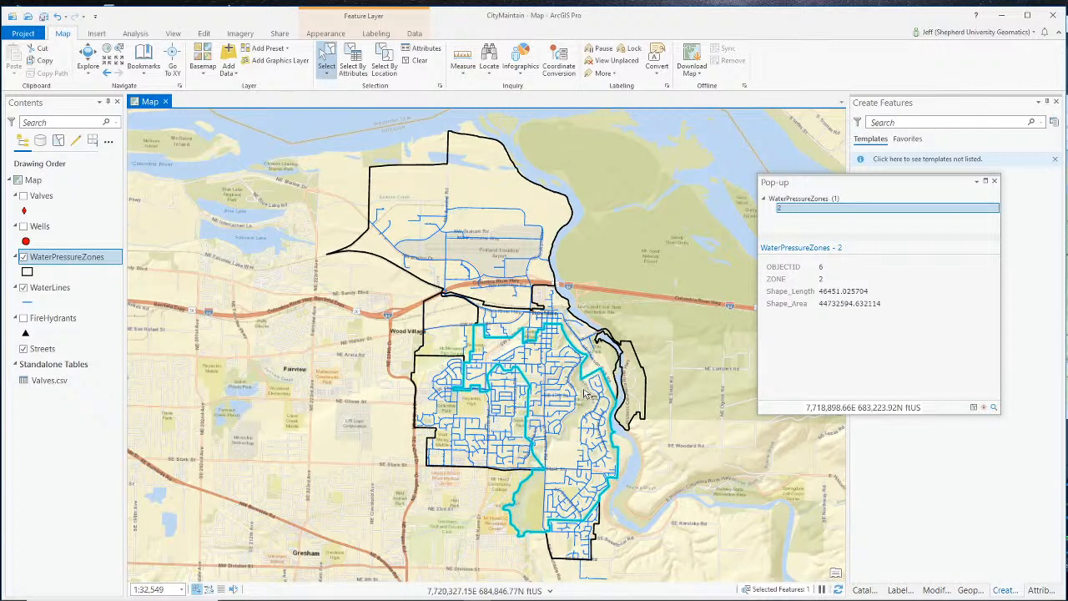
Step: Compare the small southern zone 6 with the large zone 2 by selecting them alternately, ending on zone 2 and closing the pop-up
{"action": "left_click", "coordinate": [578, 542]}
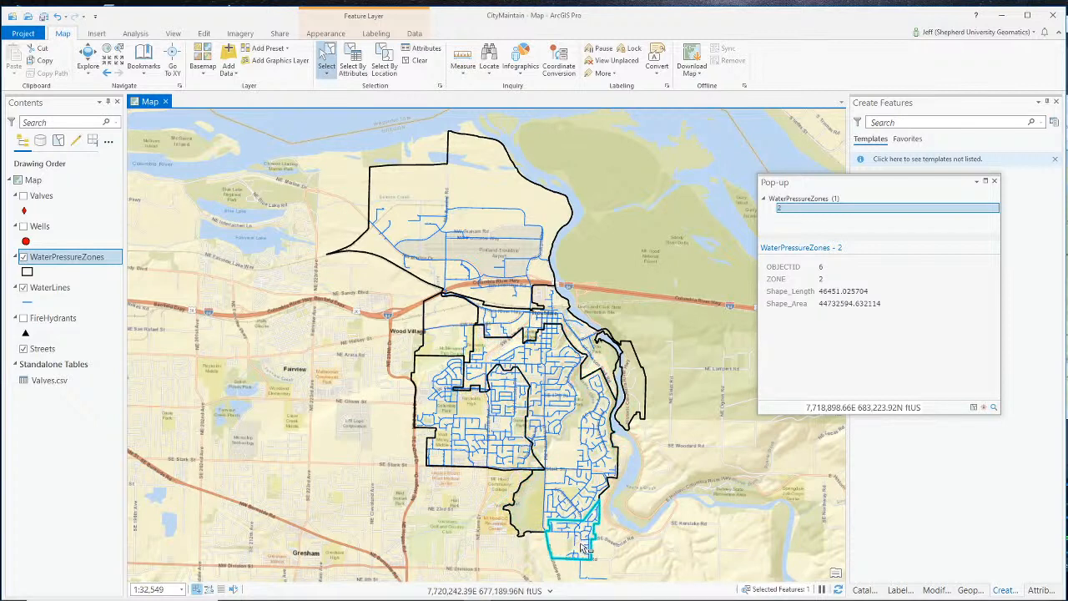
{"action": "left_click", "coordinate": [579, 476]}
{"action": "left_click", "coordinate": [578, 537]}
{"action": "left_click", "coordinate": [578, 473]}
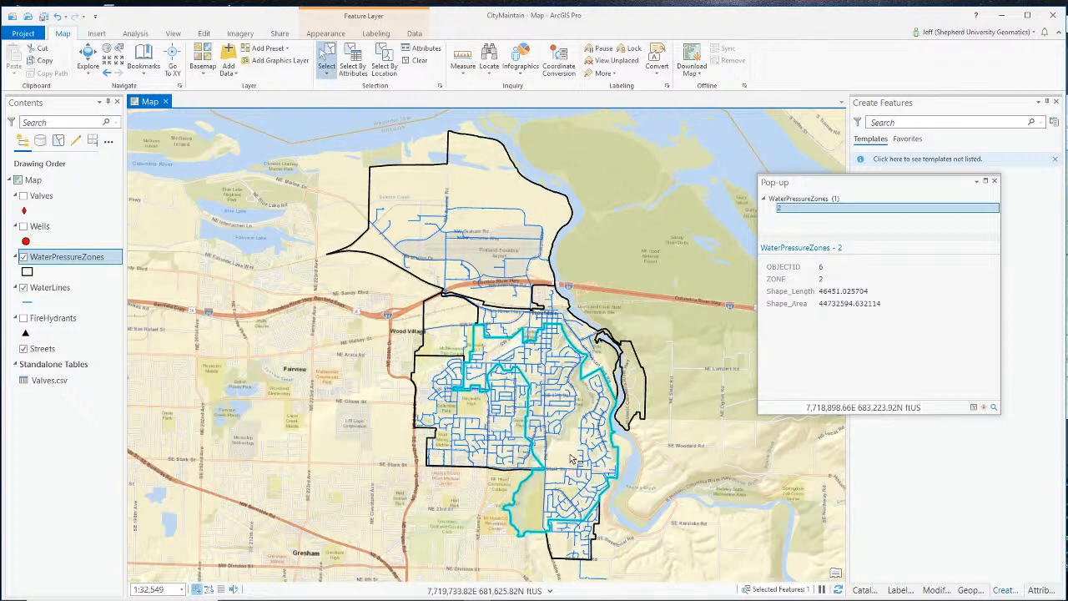
{"action": "left_click", "coordinate": [578, 534]}
{"action": "left_click", "coordinate": [583, 455]}
{"action": "left_click", "coordinate": [993, 180]}
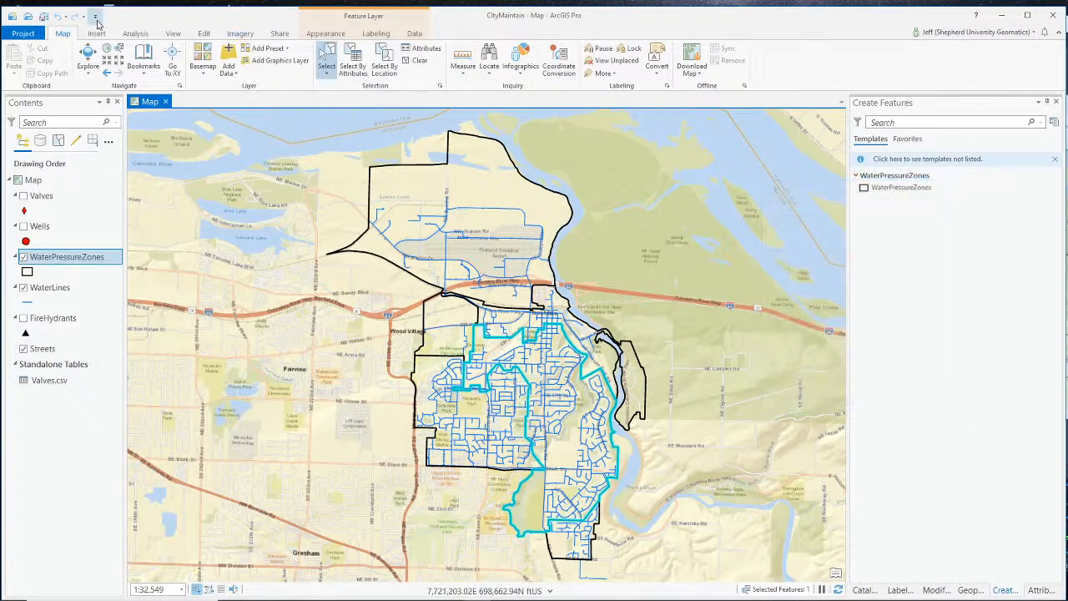
Step: Examine the attributes of the small southern zone and the adjoining large zone 2 alternately with the Explore tool
{"action": "left_click", "coordinate": [88, 60]}
{"action": "left_click", "coordinate": [584, 541]}
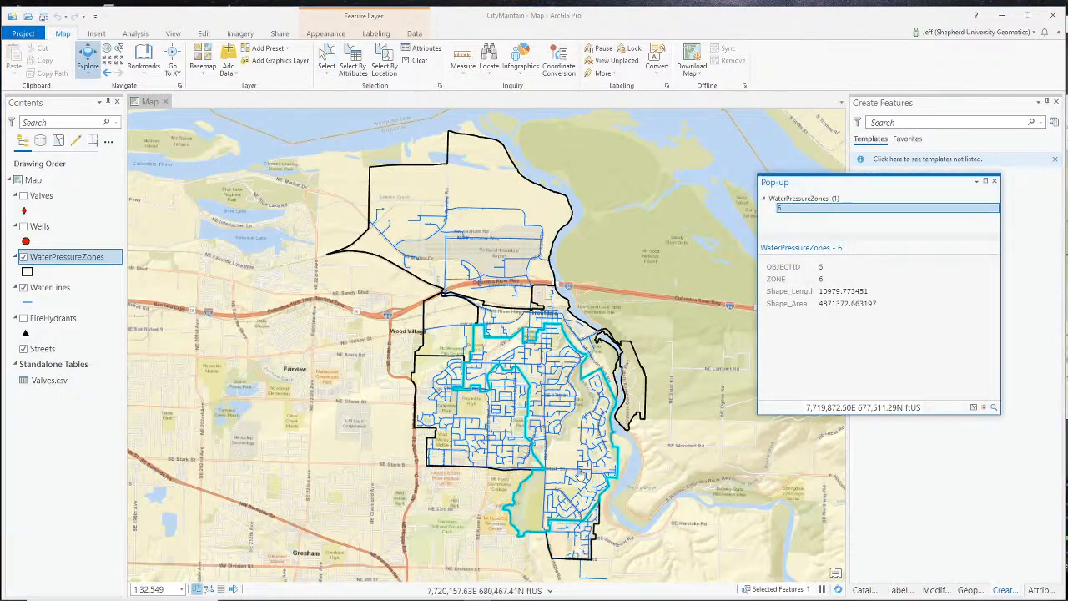
{"action": "left_click", "coordinate": [579, 484]}
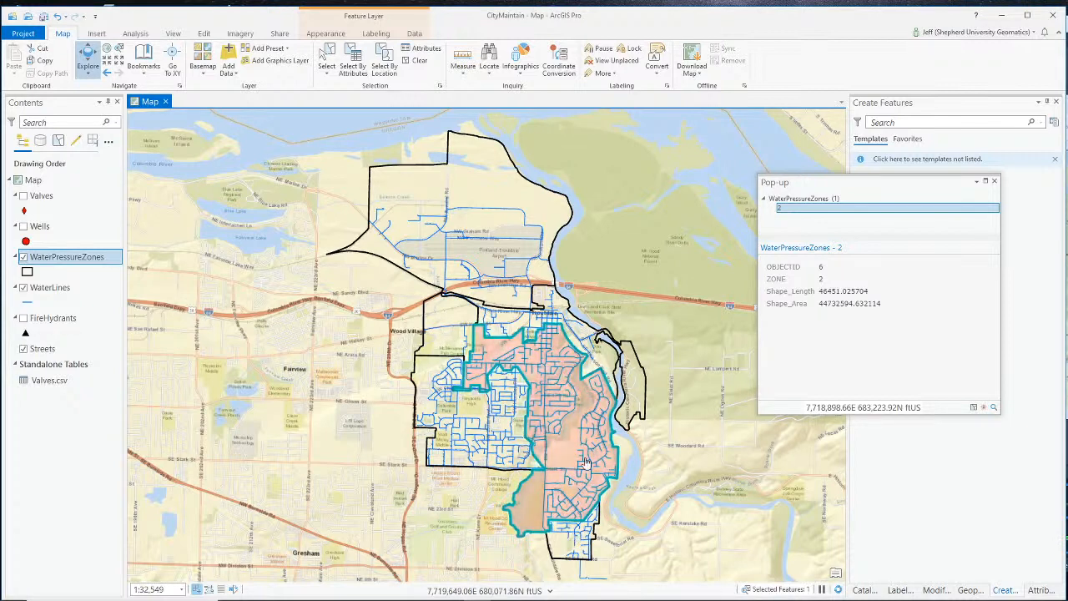
{"action": "left_click", "coordinate": [574, 544]}
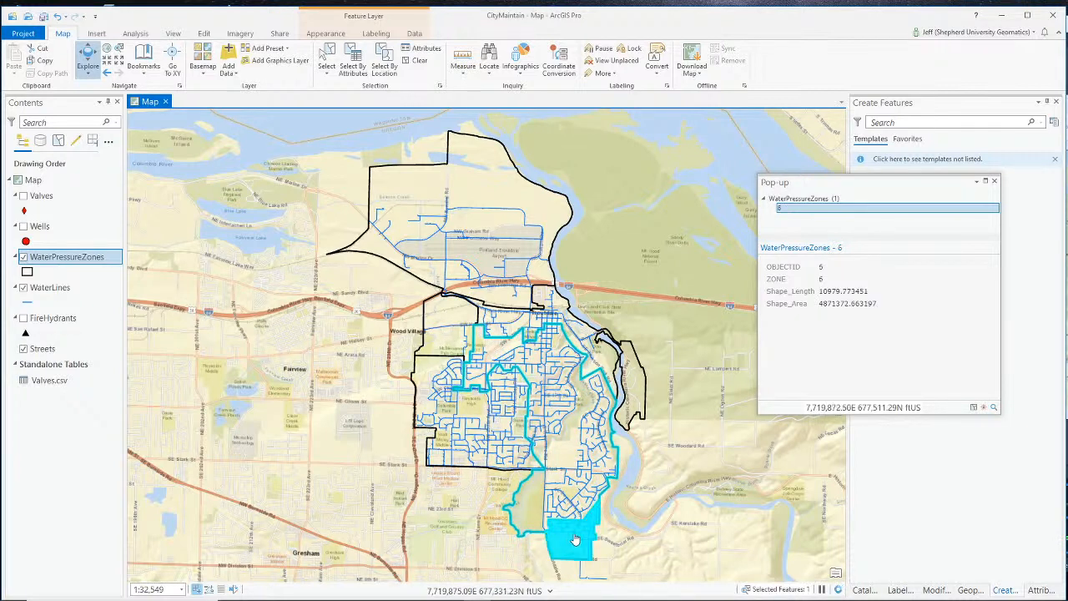
{"action": "left_click", "coordinate": [594, 395]}
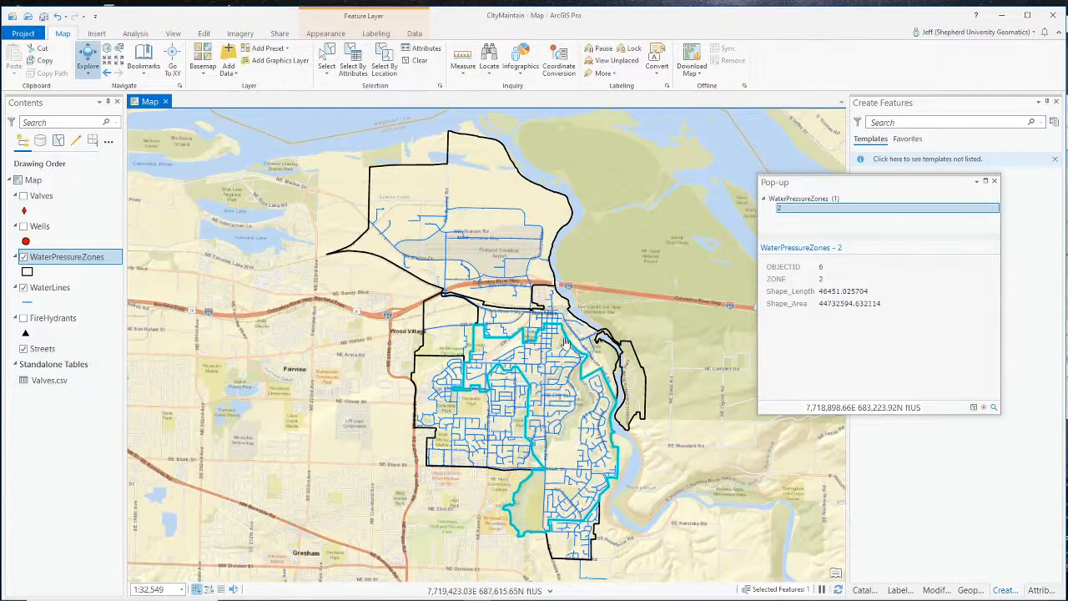
{"action": "left_click", "coordinate": [538, 382]}
Step: Clear and reselect the zone 2 polygon, and split it from its eastern notch southwest along the greenway to its western corner at the water line vertex
{"action": "scroll", "coordinate": [580, 380], "scroll_direction": "down", "scroll_amount": 3}
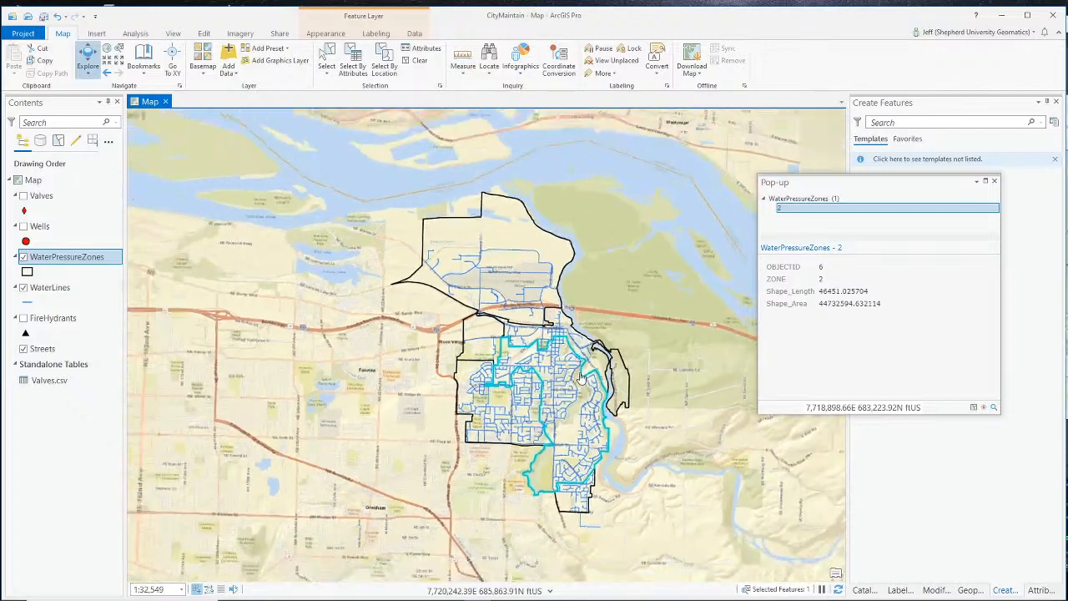
{"action": "scroll", "coordinate": [579, 381], "scroll_direction": "up", "scroll_amount": 7}
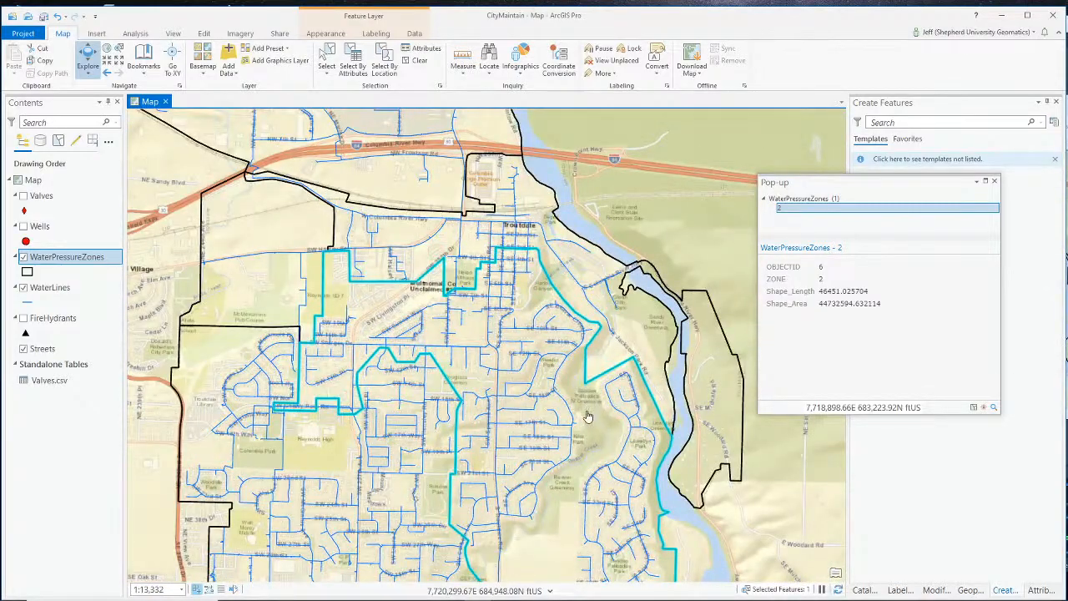
{"action": "scroll", "coordinate": [587, 408], "scroll_direction": "up", "scroll_amount": 2}
{"action": "scroll", "coordinate": [587, 415], "scroll_direction": "down", "scroll_amount": 2}
{"action": "left_click_drag", "start_coordinate": [593, 446], "coordinate": [573, 274]}
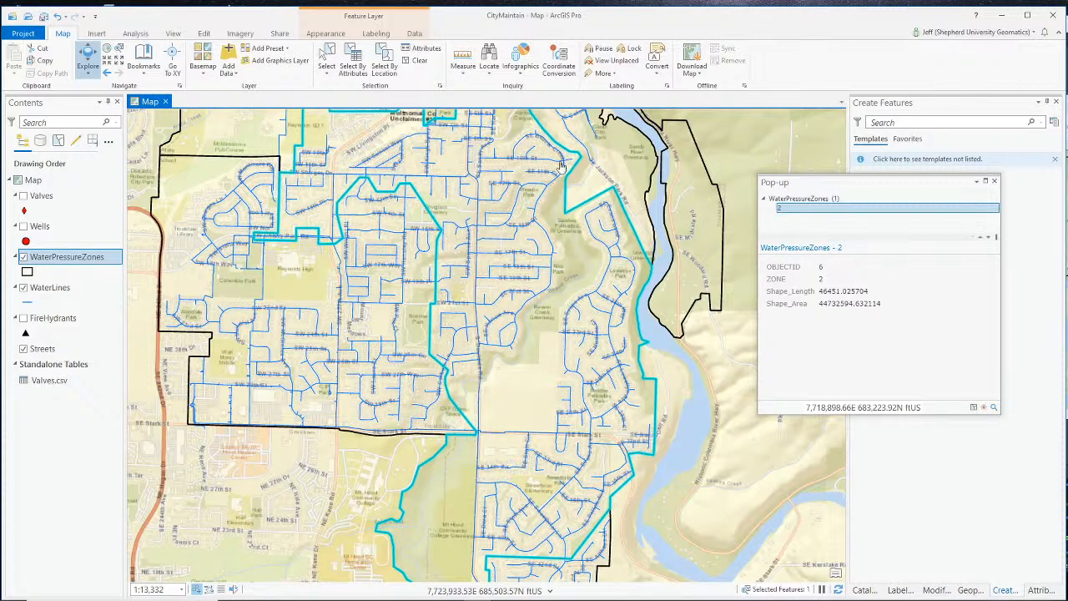
{"action": "left_click", "coordinate": [203, 34]}
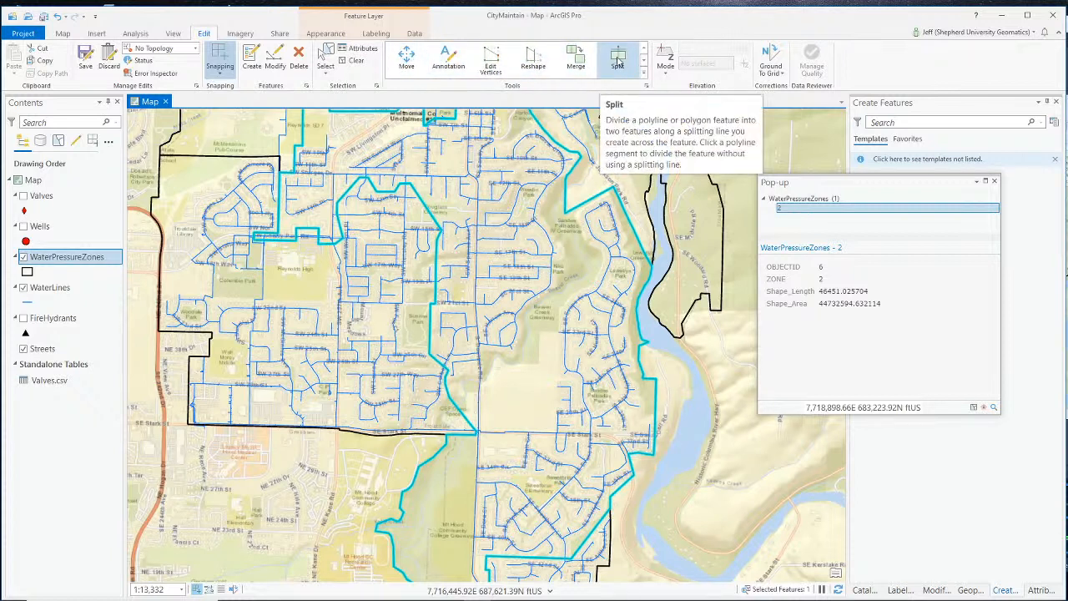
{"action": "left_click", "coordinate": [356, 60]}
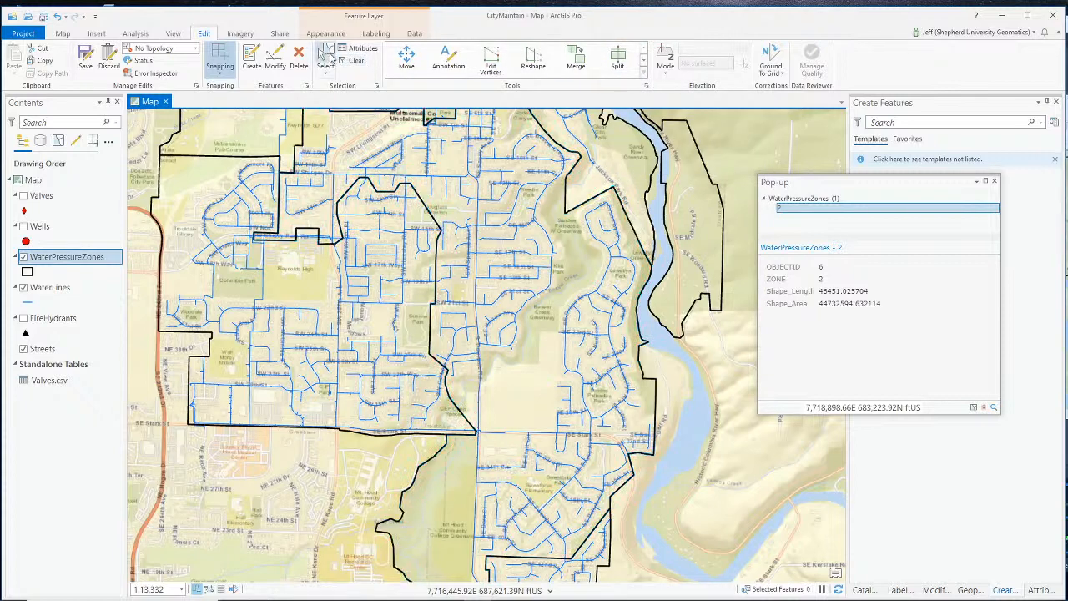
{"action": "left_click", "coordinate": [566, 241]}
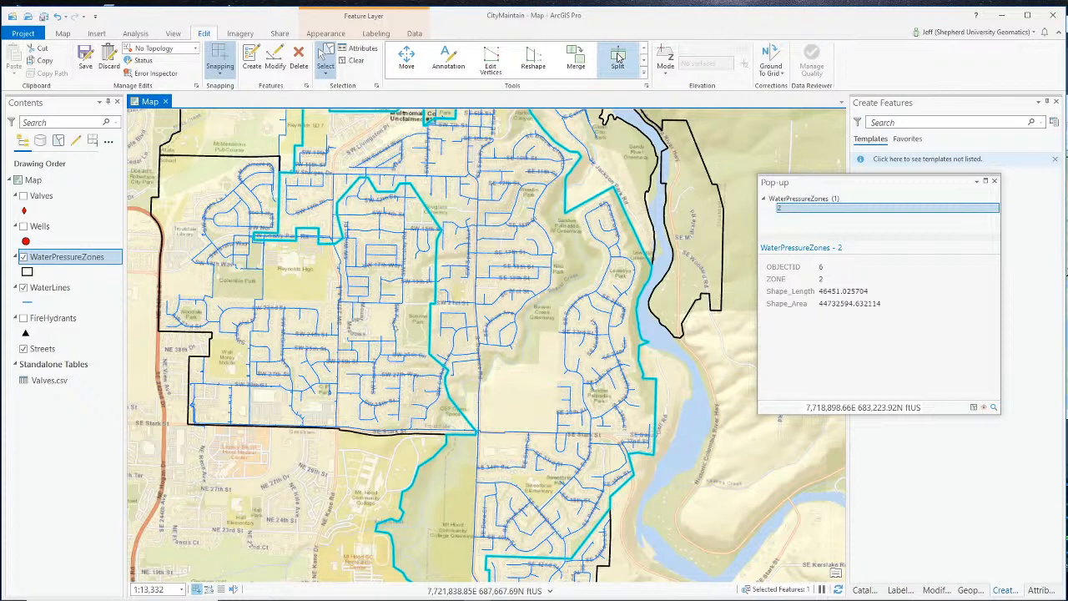
{"action": "left_click", "coordinate": [618, 56]}
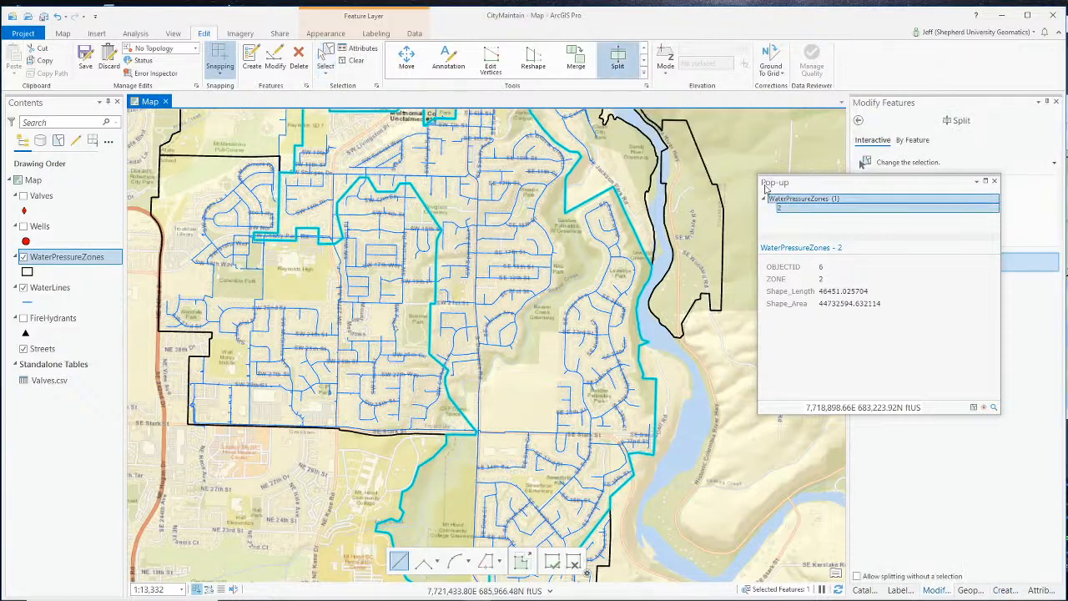
{"action": "left_click", "coordinate": [993, 182]}
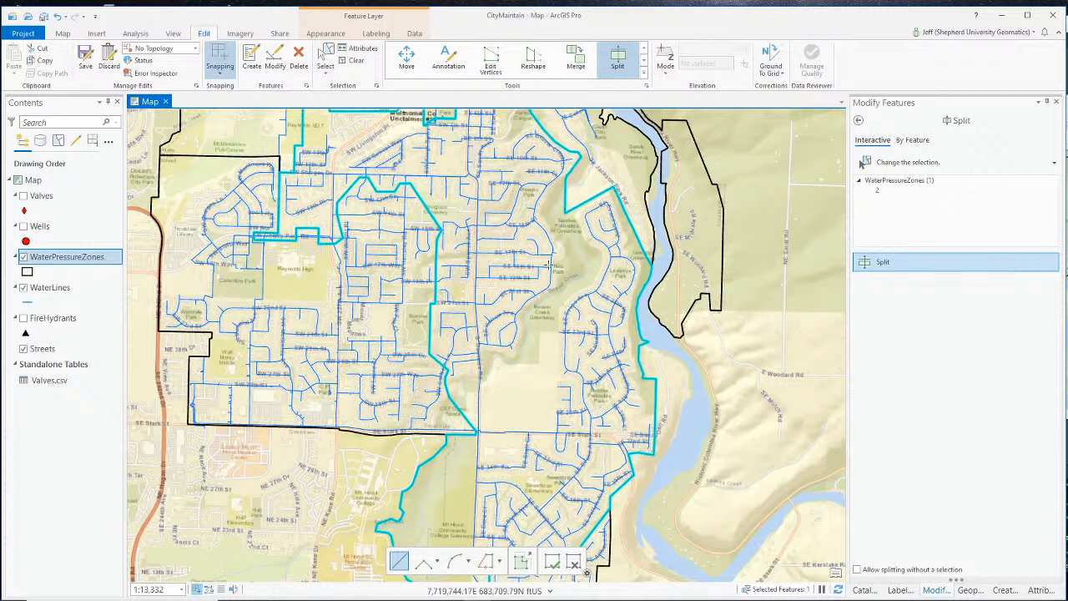
{"action": "left_click", "coordinate": [564, 213]}
{"action": "left_click", "coordinate": [525, 360]}
{"action": "scroll", "coordinate": [525, 360], "scroll_direction": "up", "scroll_amount": 2}
{"action": "left_click", "coordinate": [469, 419]}
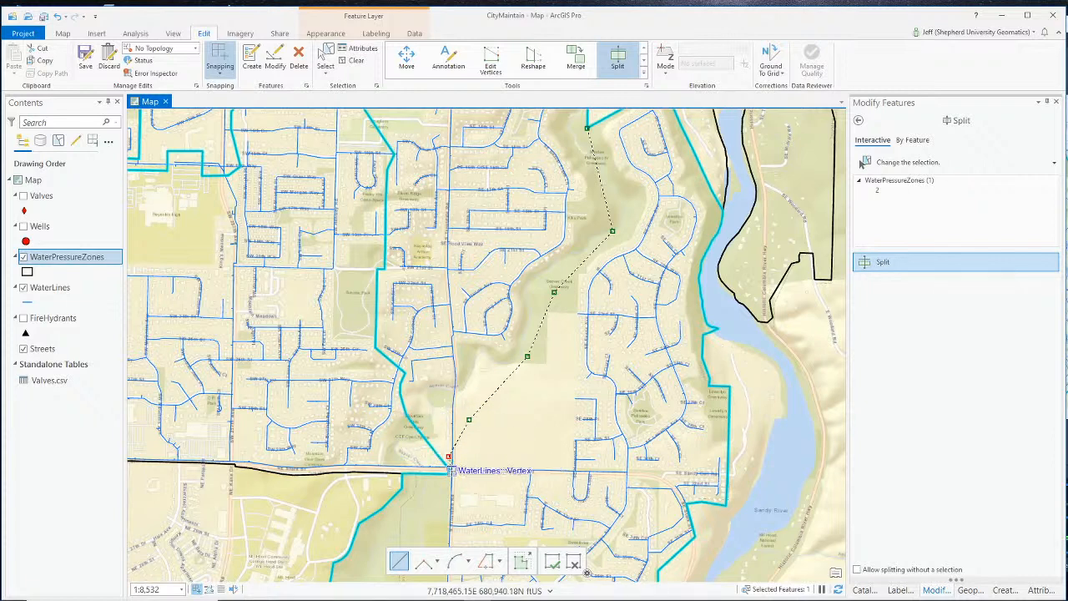
{"action": "double_click", "coordinate": [449, 467]}
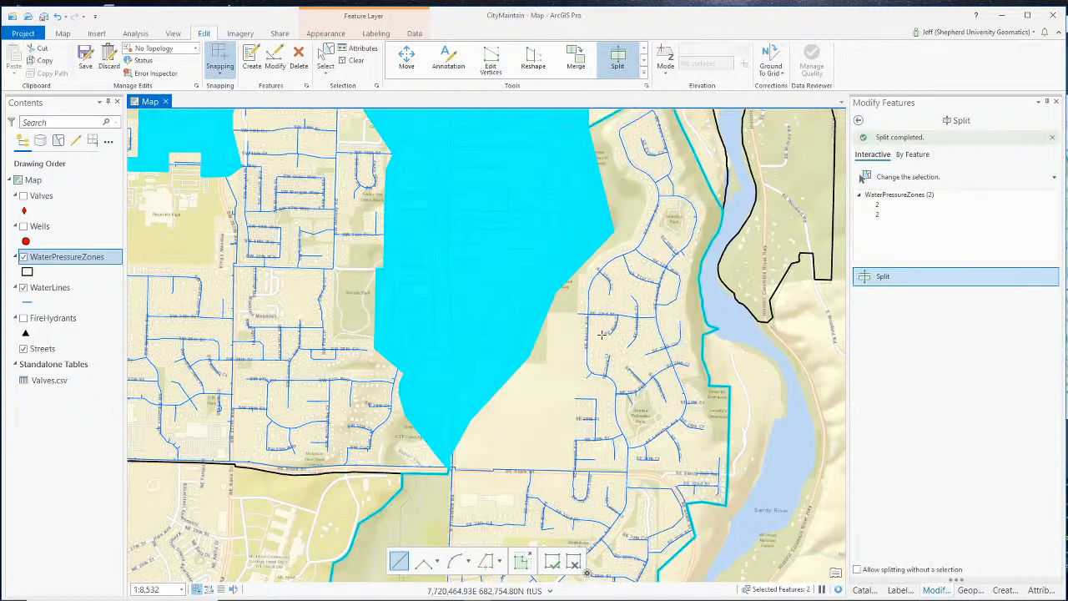
Step: Inspect the attributes of the northwestern and southeastern halves of the split zone 2 with the Explore tool
{"action": "scroll", "coordinate": [495, 198], "scroll_direction": "up", "scroll_amount": 1}
{"action": "scroll", "coordinate": [494, 198], "scroll_direction": "down", "scroll_amount": 2}
{"action": "scroll", "coordinate": [498, 227], "scroll_direction": "up", "scroll_amount": 1}
{"action": "scroll", "coordinate": [498, 227], "scroll_direction": "down", "scroll_amount": 2}
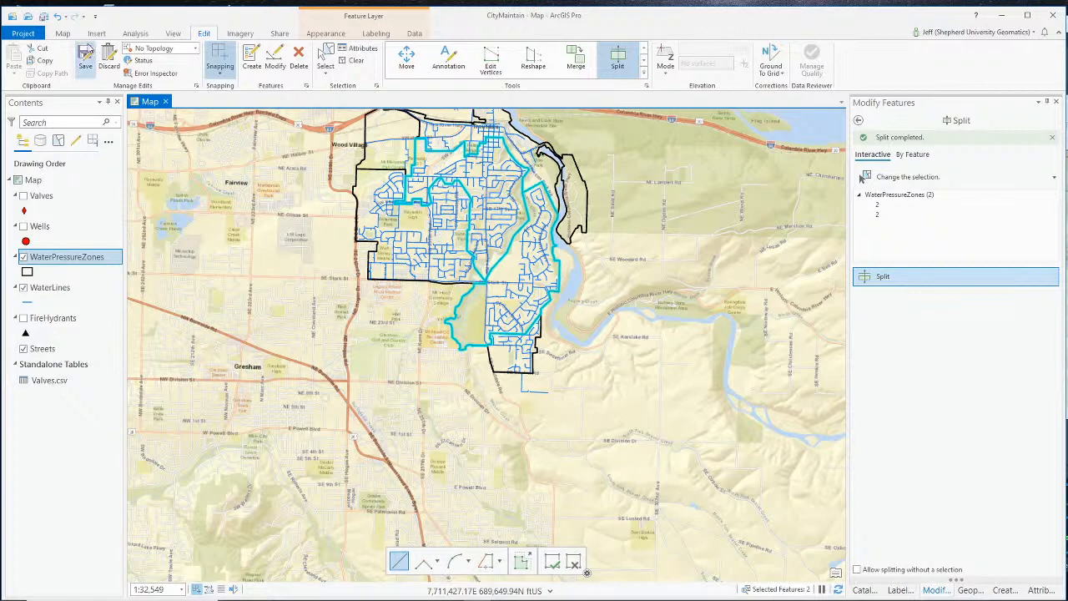
{"action": "left_click", "coordinate": [60, 33]}
{"action": "left_click", "coordinate": [87, 55]}
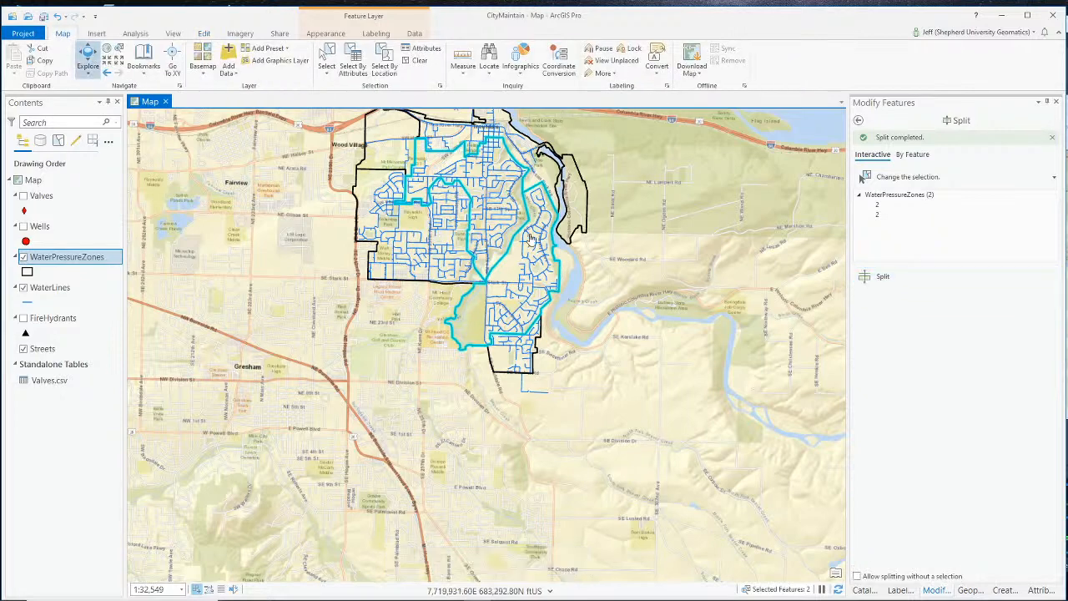
{"action": "left_click", "coordinate": [501, 215]}
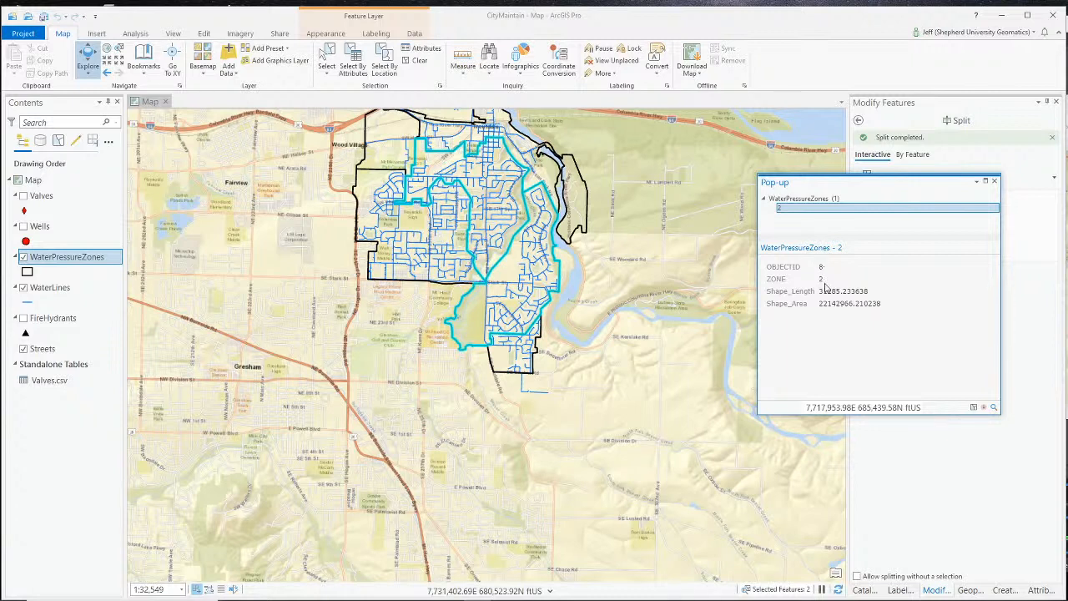
{"action": "left_click", "coordinate": [527, 290]}
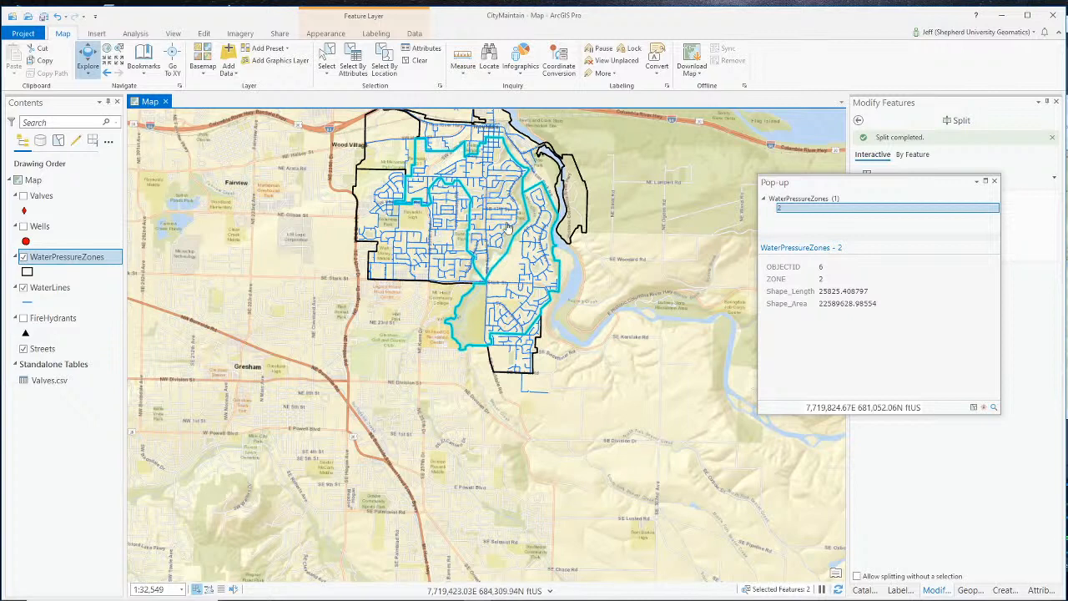
{"action": "left_click", "coordinate": [472, 201]}
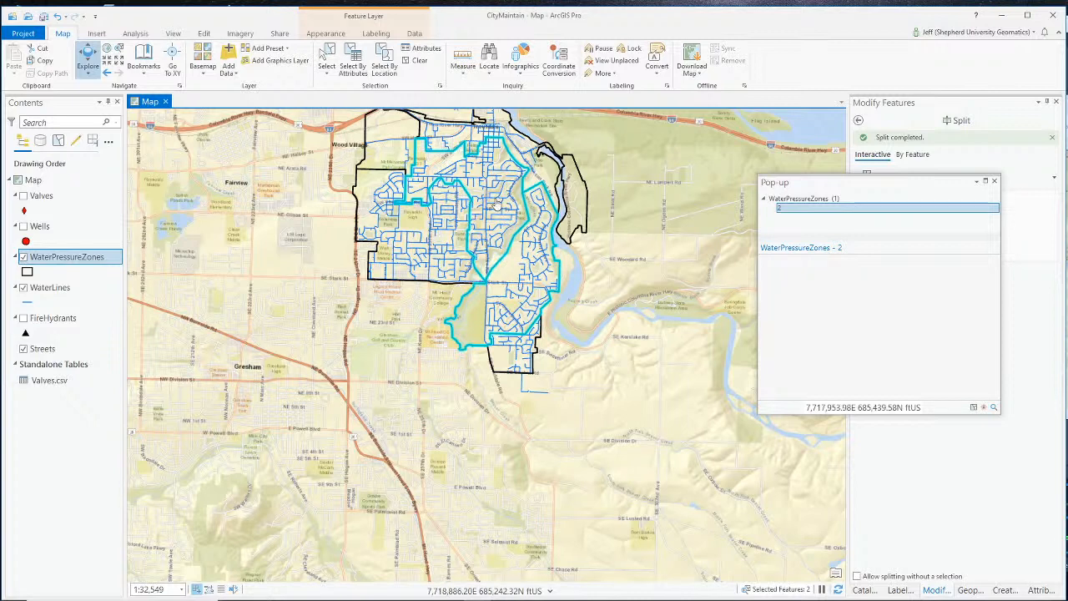
{"action": "left_click", "coordinate": [511, 282]}
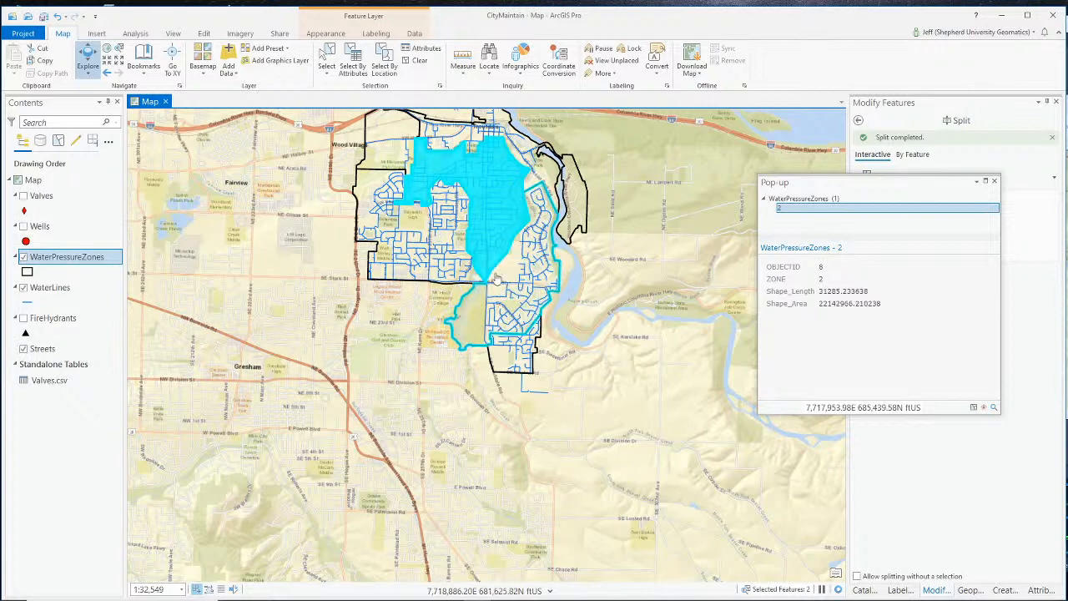
{"action": "left_click", "coordinate": [491, 226]}
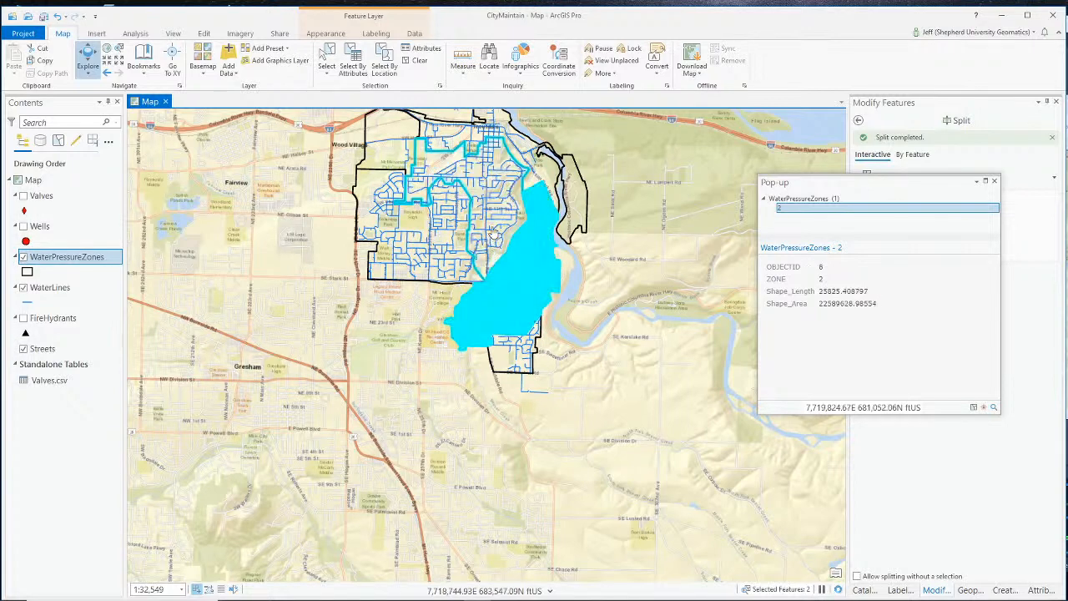
Step: Compare the southeastern half of the split zone 2 with the small zone 6 south of it through their pop-ups
{"action": "left_click", "coordinate": [524, 309]}
{"action": "left_click", "coordinate": [514, 356]}
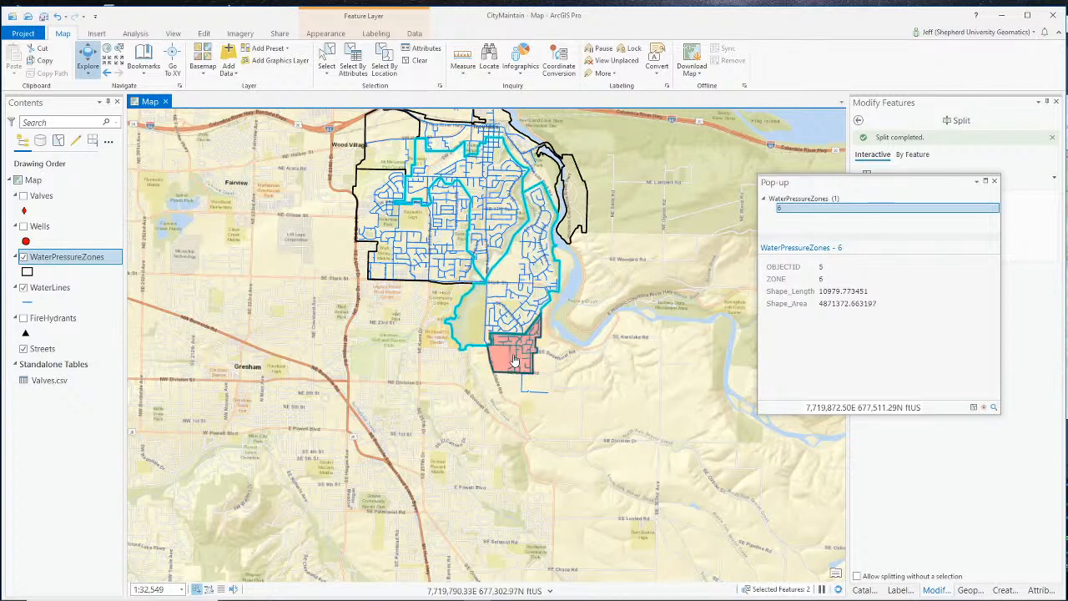
{"action": "left_click", "coordinate": [526, 279]}
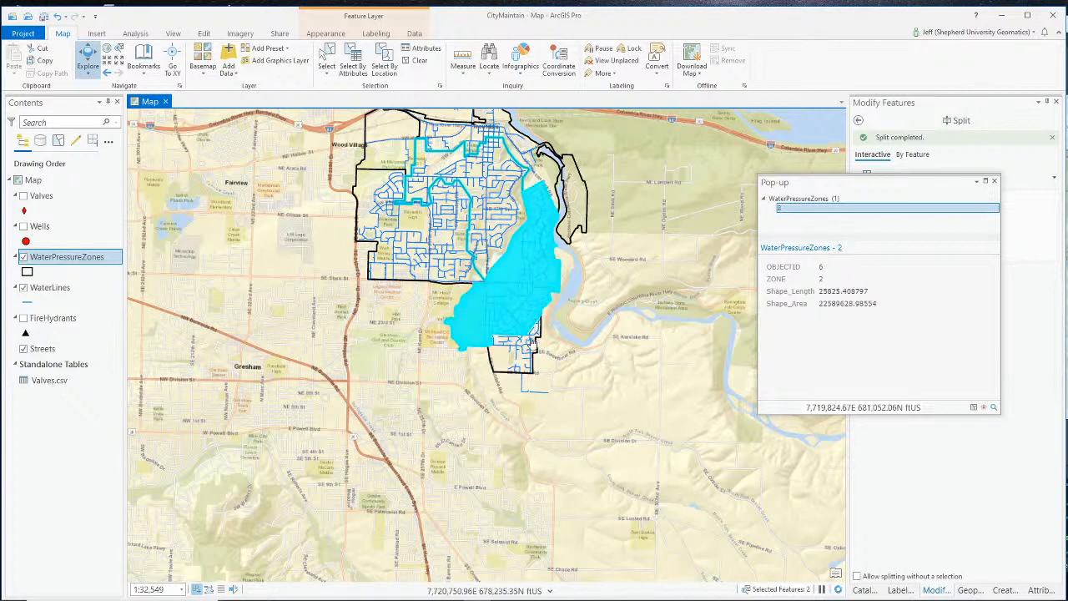
{"action": "left_click", "coordinate": [519, 358]}
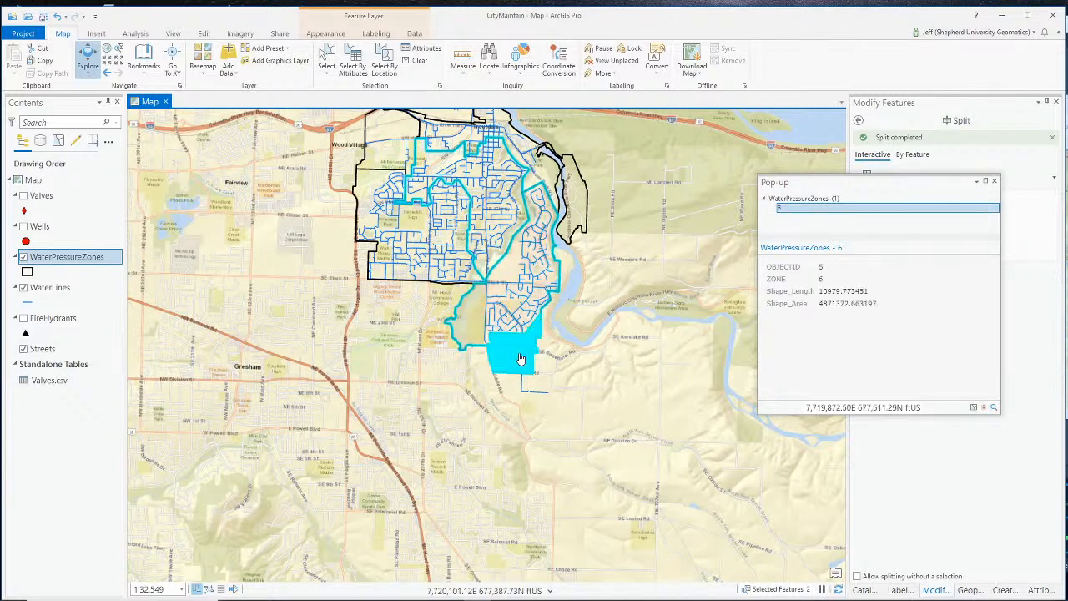
{"action": "left_click", "coordinate": [520, 312]}
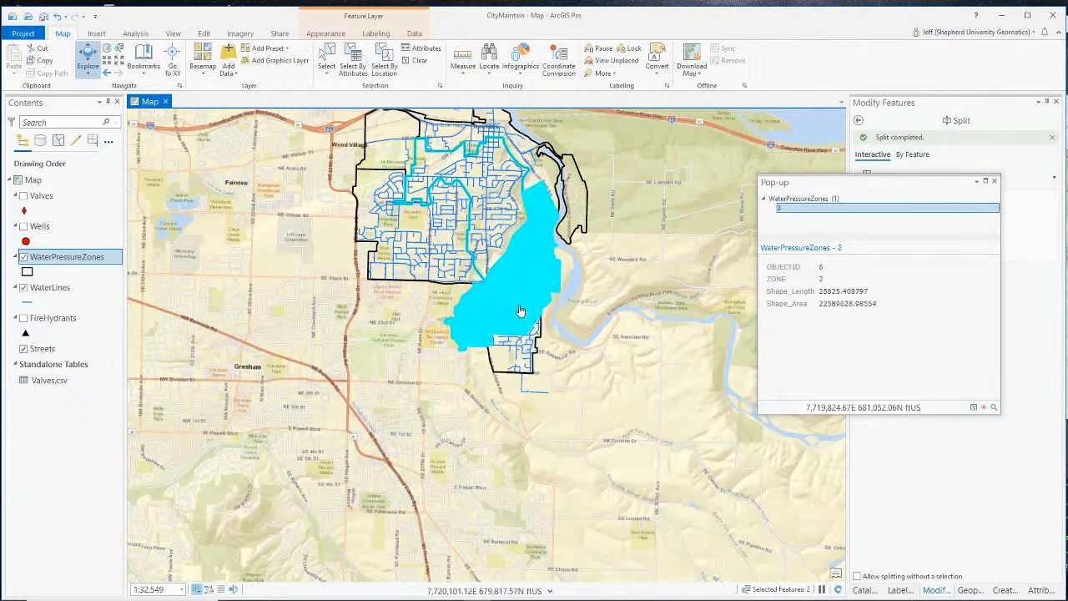
{"action": "left_click", "coordinate": [520, 359]}
{"action": "left_click", "coordinate": [524, 285]}
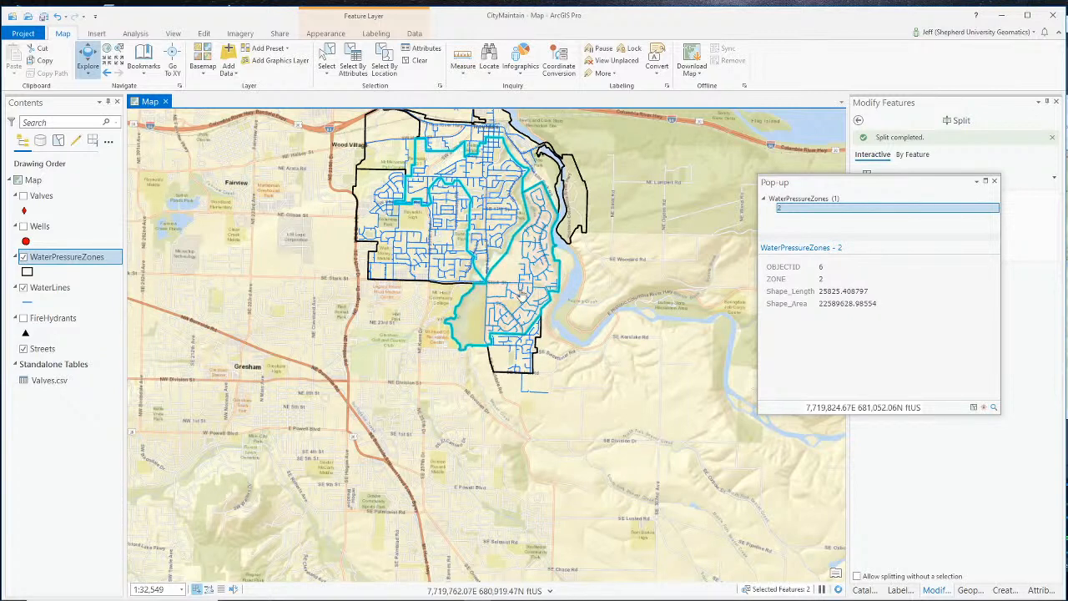
{"action": "left_click", "coordinate": [521, 359]}
{"action": "left_click", "coordinate": [520, 310]}
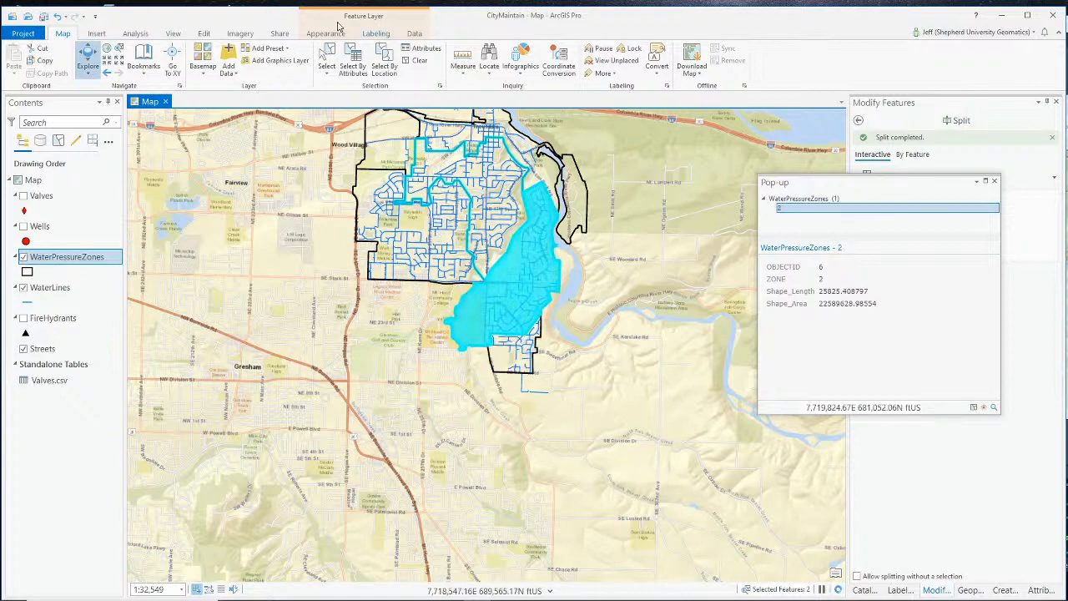
Step: Start the Merge tool with a cleared selection, and select the small southern zone 6 and the southeastern half of the split zone 2
{"action": "left_click", "coordinate": [203, 33]}
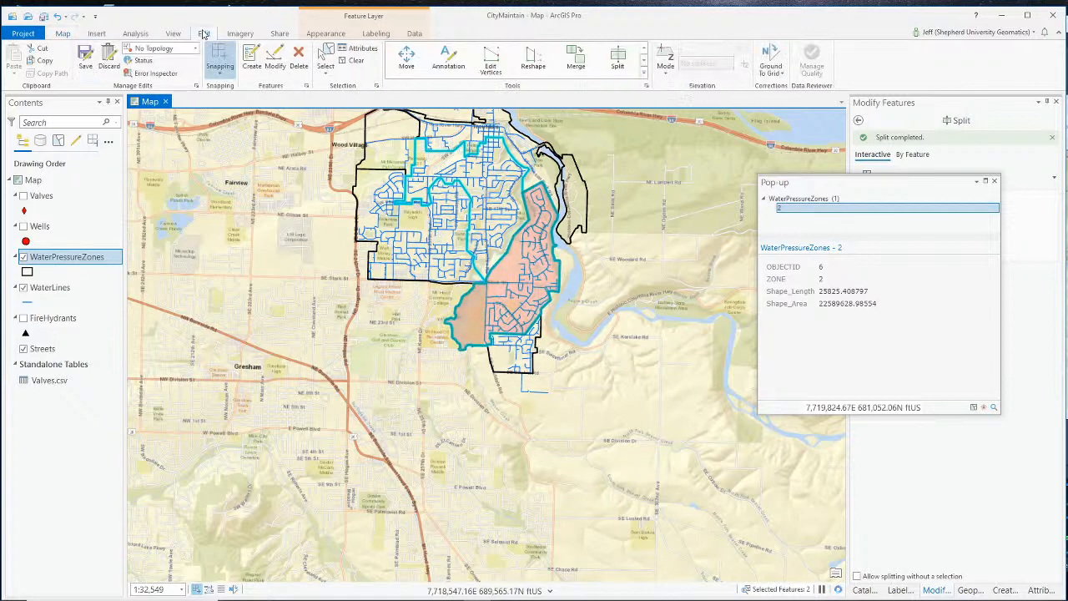
{"action": "left_click", "coordinate": [577, 65]}
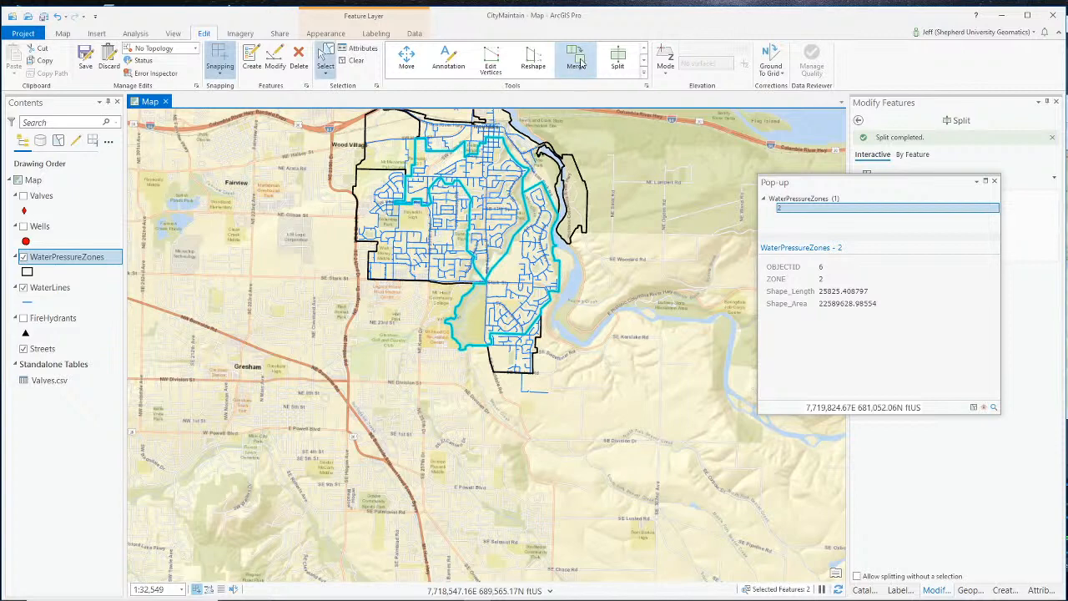
{"action": "left_click", "coordinate": [994, 181]}
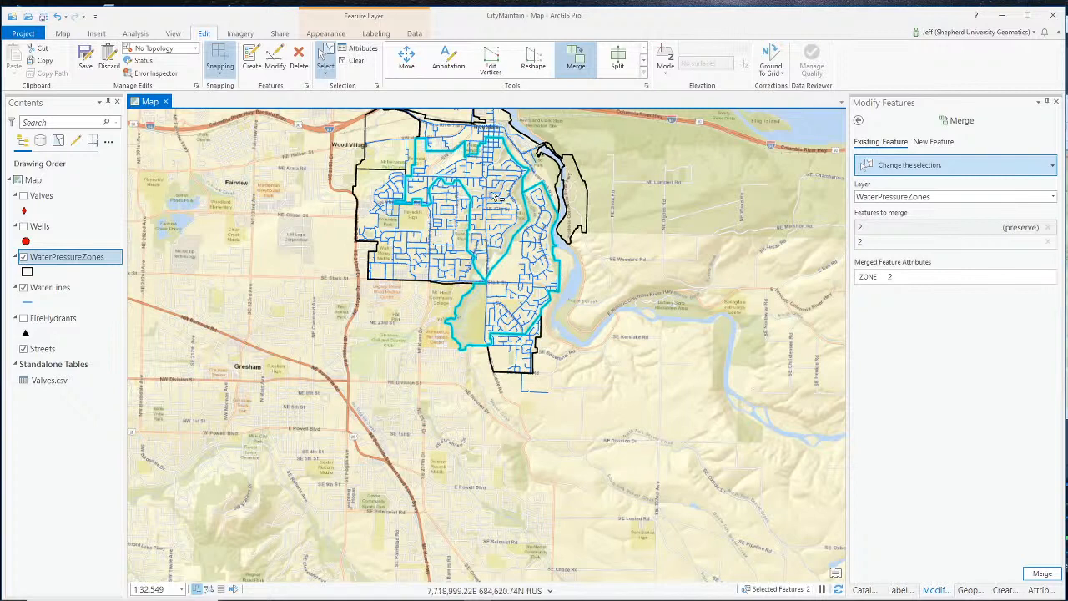
{"action": "left_click", "coordinate": [356, 65]}
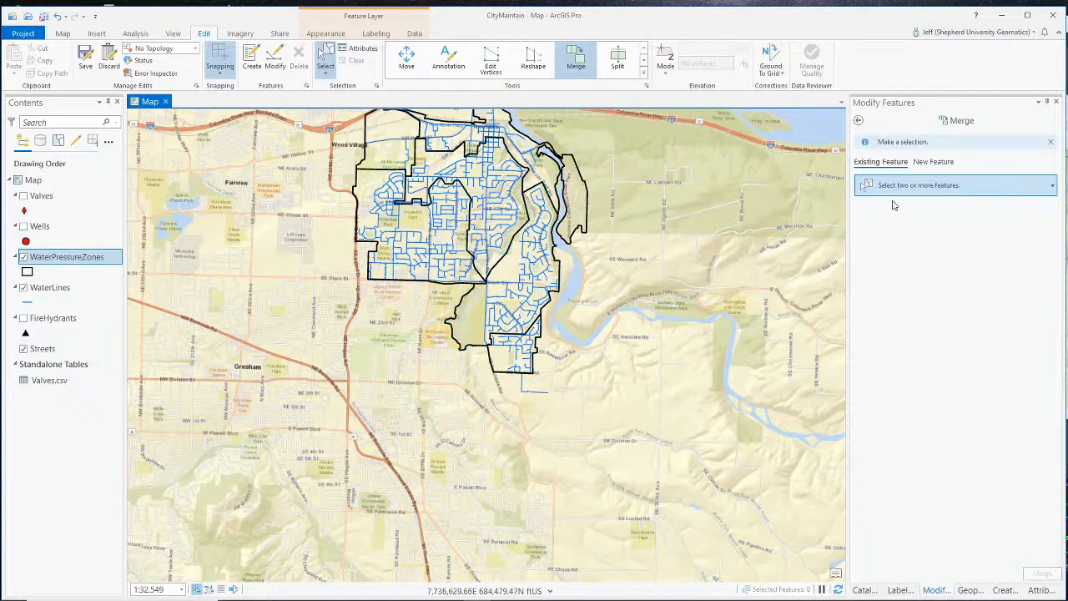
{"action": "left_click", "coordinate": [898, 185]}
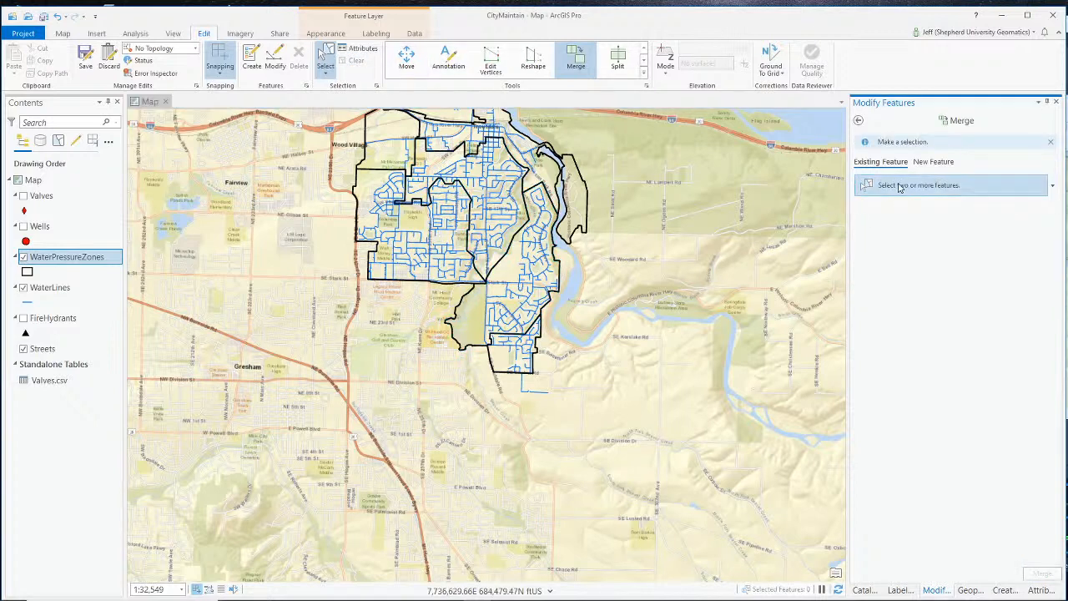
{"action": "left_click", "coordinate": [513, 286]}
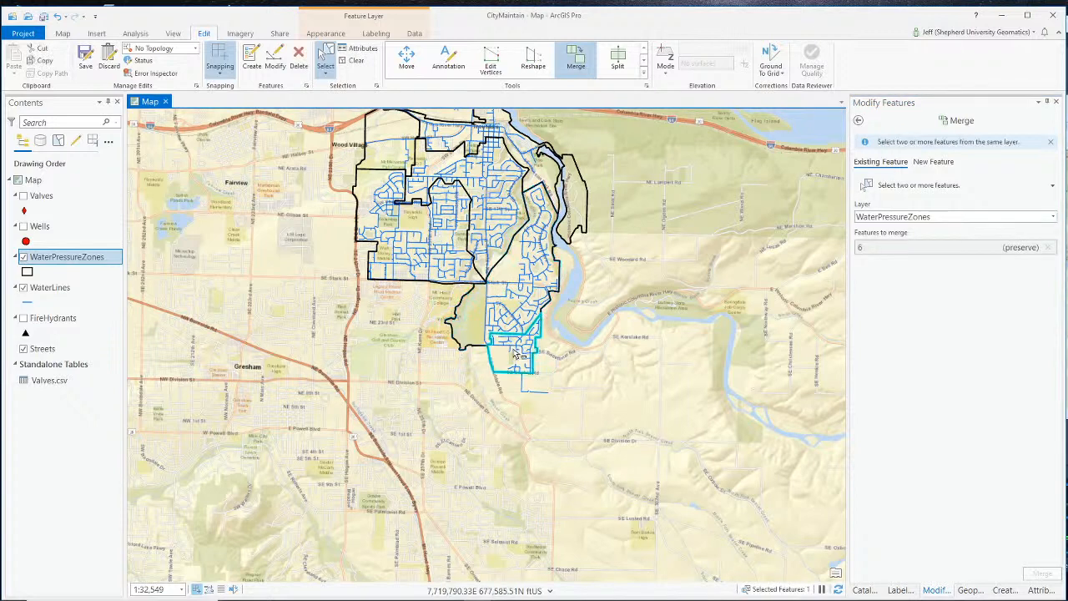
{"action": "left_click", "coordinate": [515, 283], "text": "shift"}
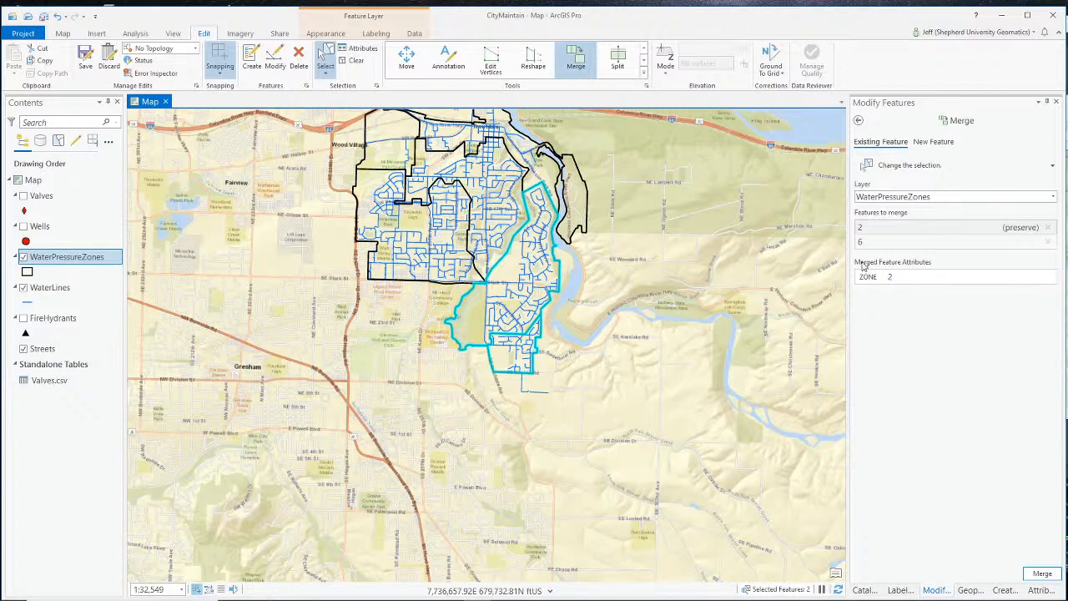
Step: Preserve zone 6 as the merged feature's attributes and merge the two selected WaterPressureZones polygons
{"action": "left_click", "coordinate": [931, 277]}
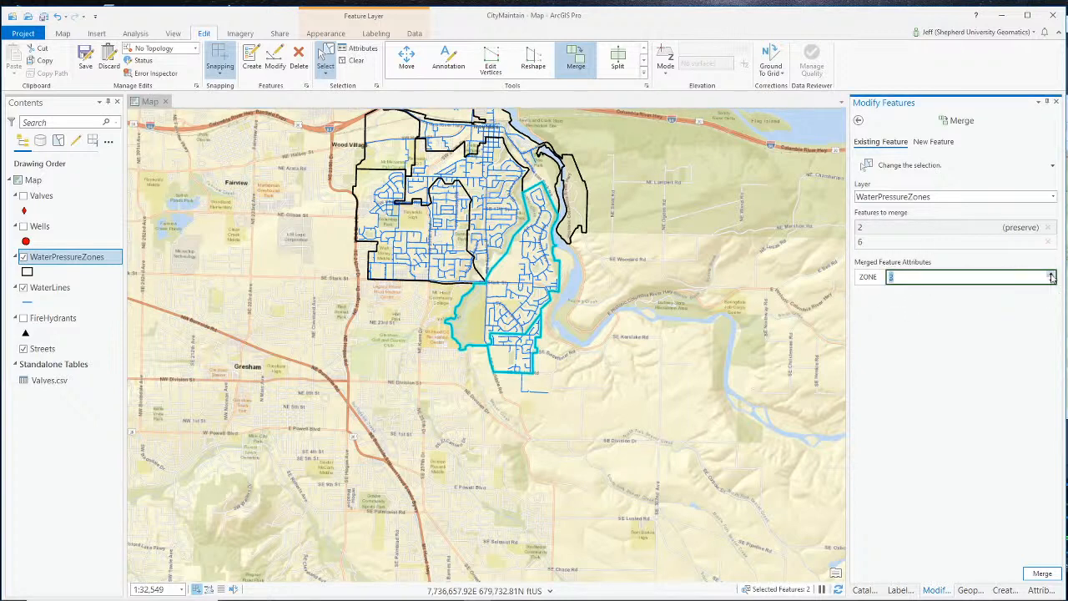
{"action": "left_click", "coordinate": [872, 277]}
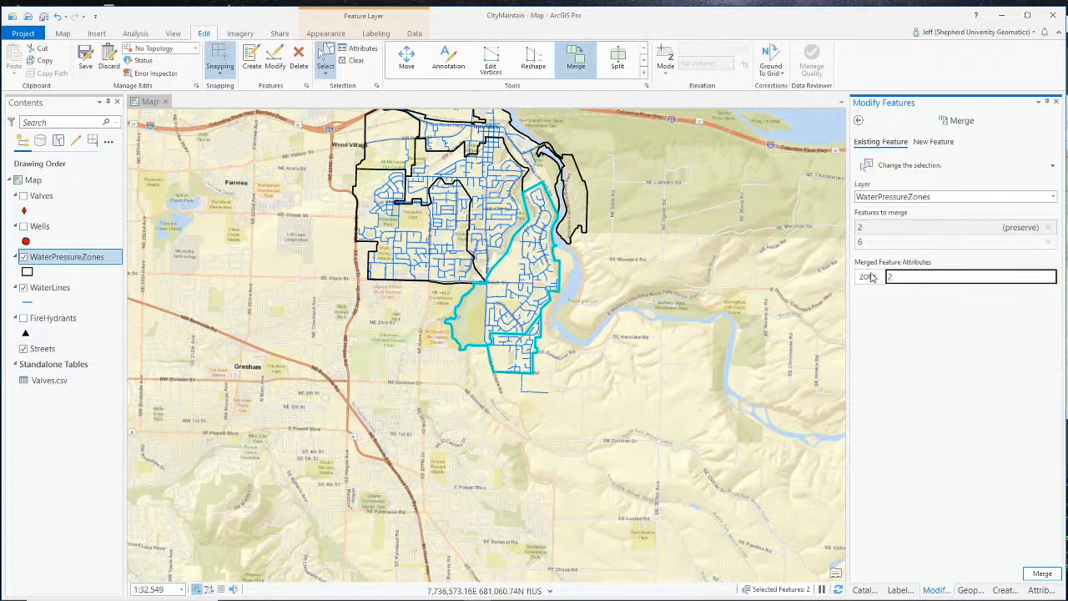
{"action": "left_click", "coordinate": [903, 277]}
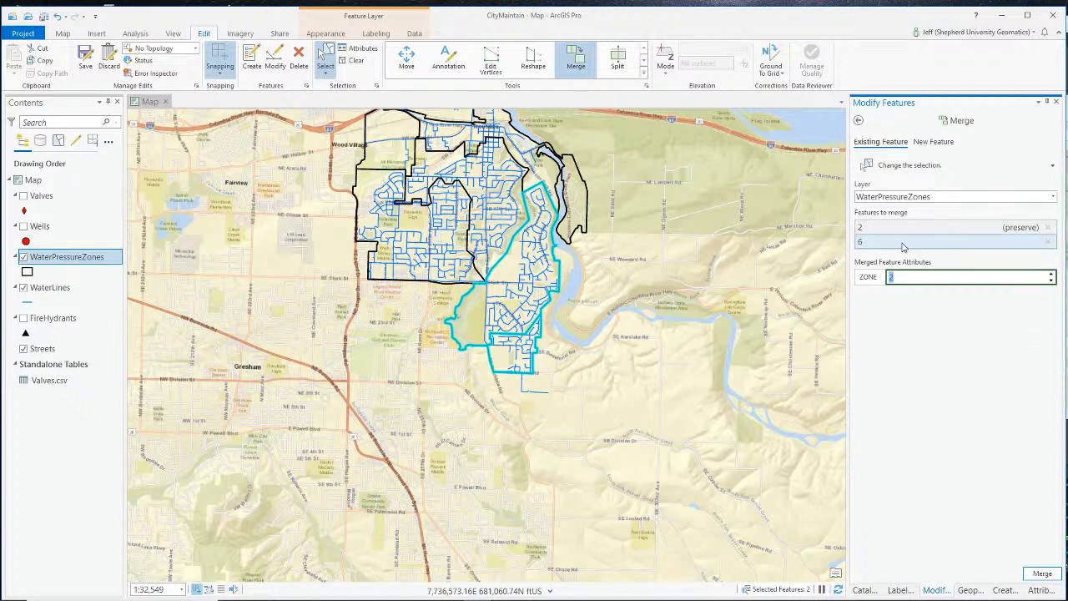
{"action": "left_click", "coordinate": [982, 243]}
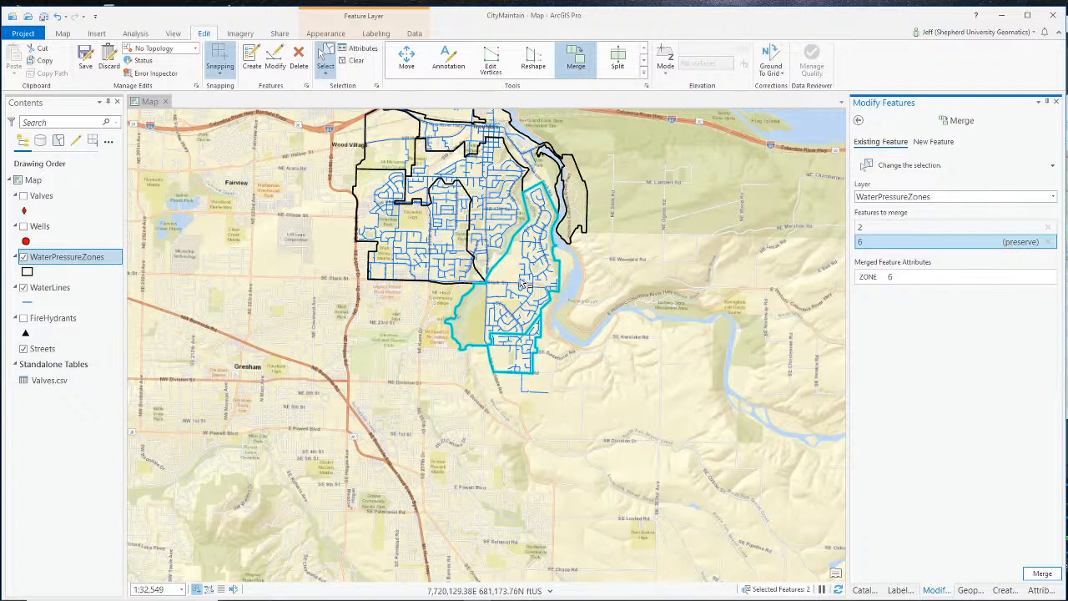
{"action": "left_click", "coordinate": [1041, 573]}
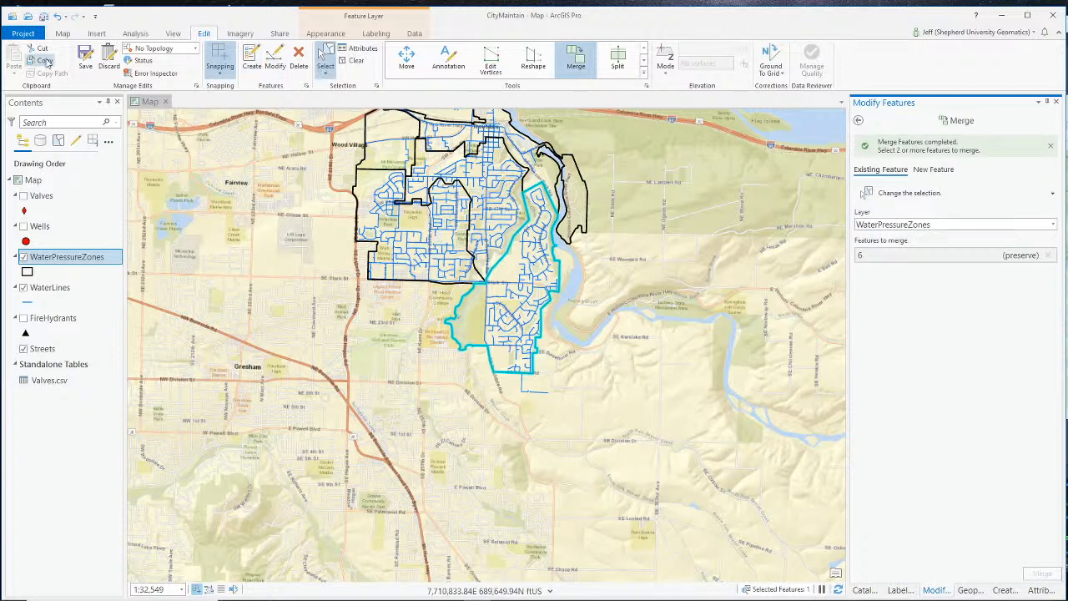
Step: Inspect the attributes of the merged southeastern zone polygon with the Explore tool
{"action": "left_click", "coordinate": [63, 34]}
{"action": "left_click", "coordinate": [88, 53]}
{"action": "left_click", "coordinate": [526, 284]}
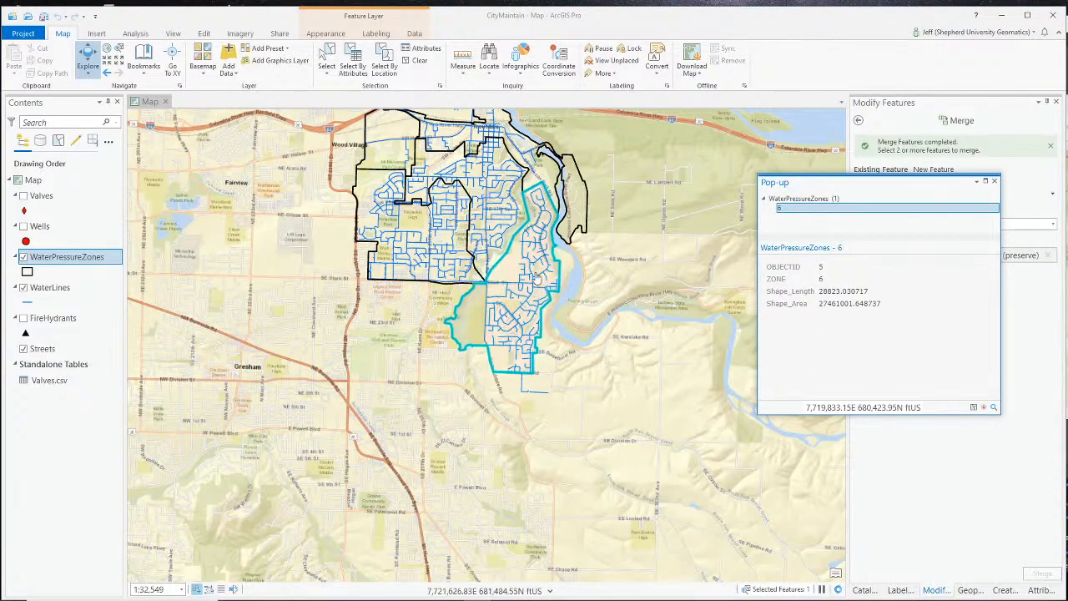
{"action": "left_click", "coordinate": [537, 278]}
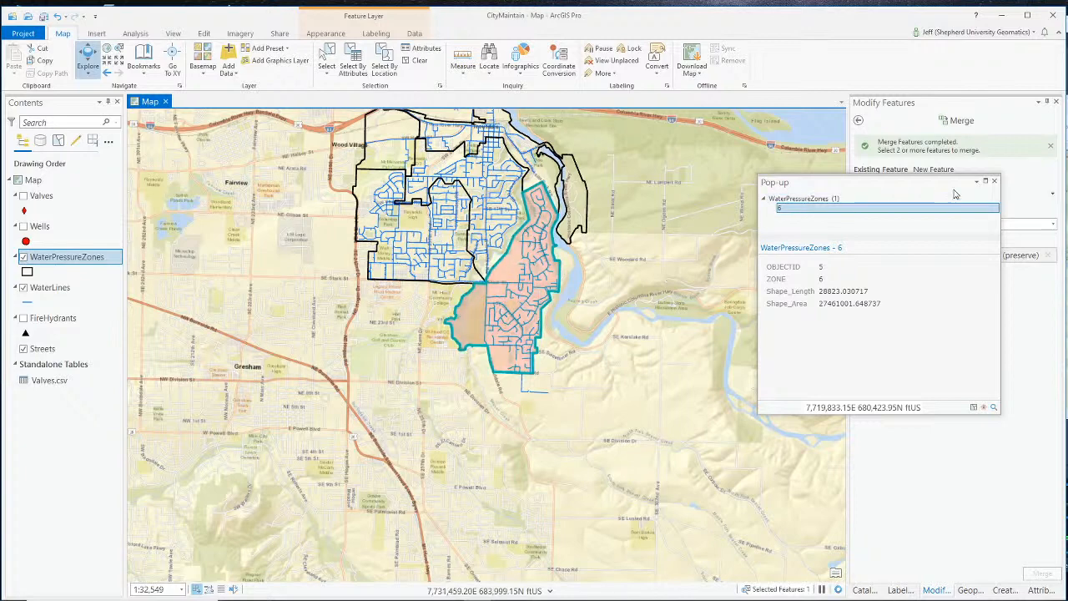
{"action": "left_click", "coordinate": [994, 181]}
{"action": "key", "text": "alt+Tab"}
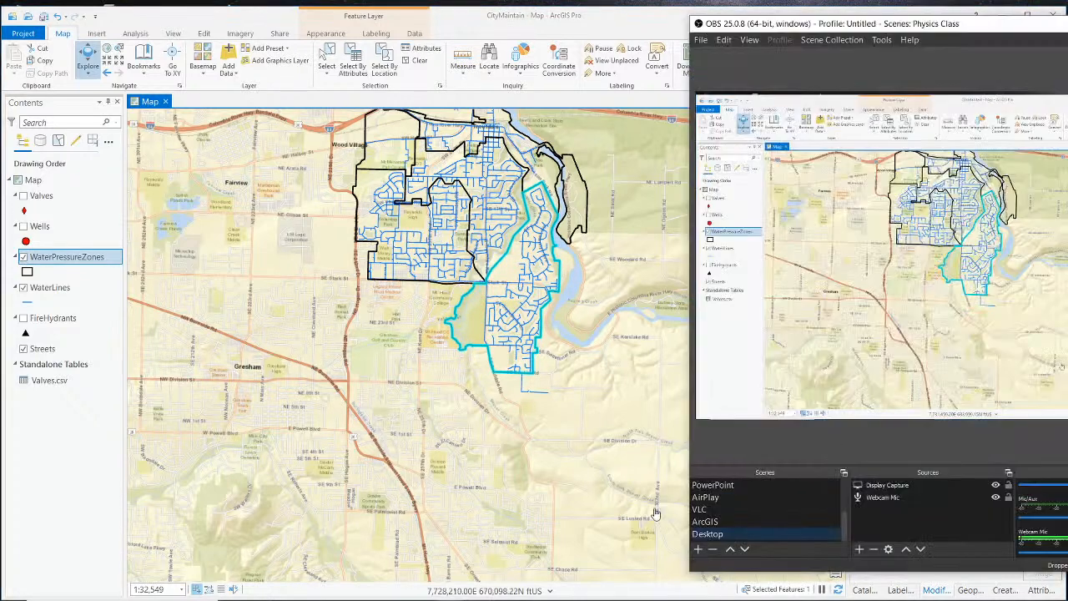
{"action": "scroll", "coordinate": [734, 520], "scroll_direction": "up", "scroll_amount": 5}
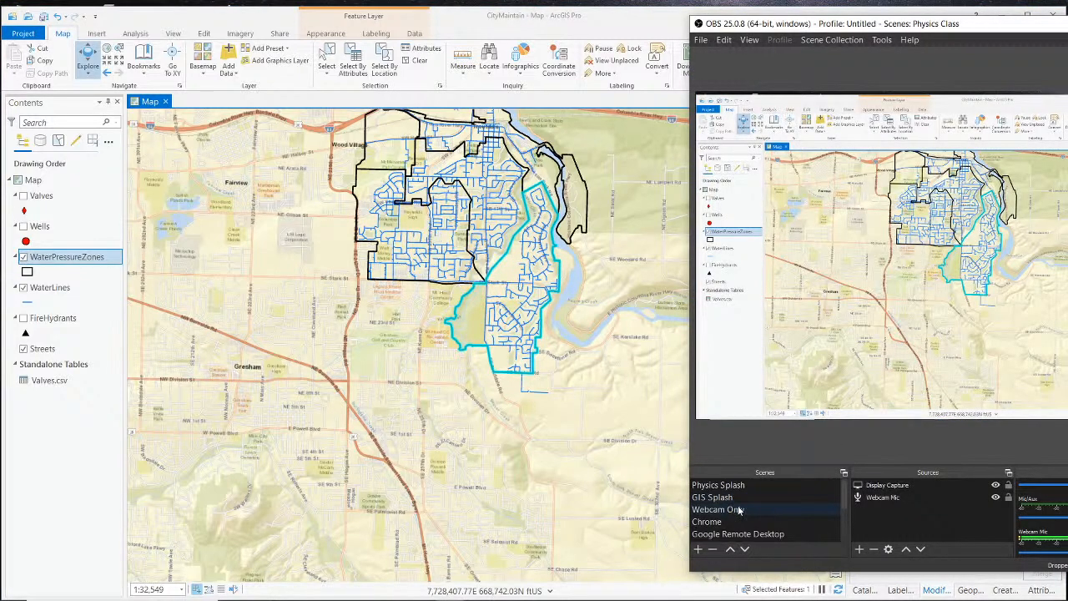
{"action": "left_click", "coordinate": [722, 509]}
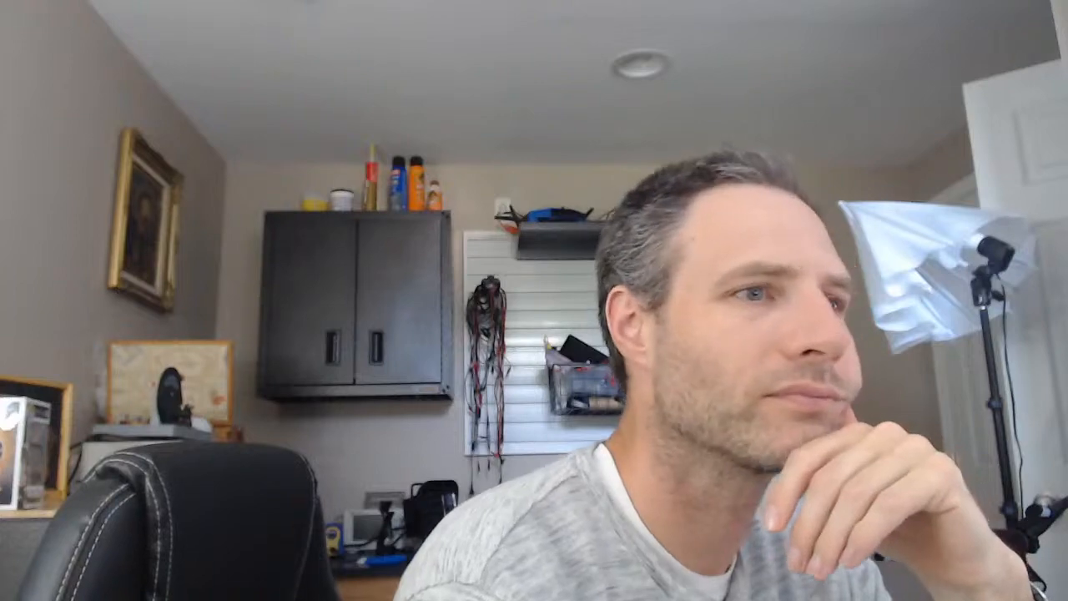
{"action": "left_click", "coordinate": [770, 534]}
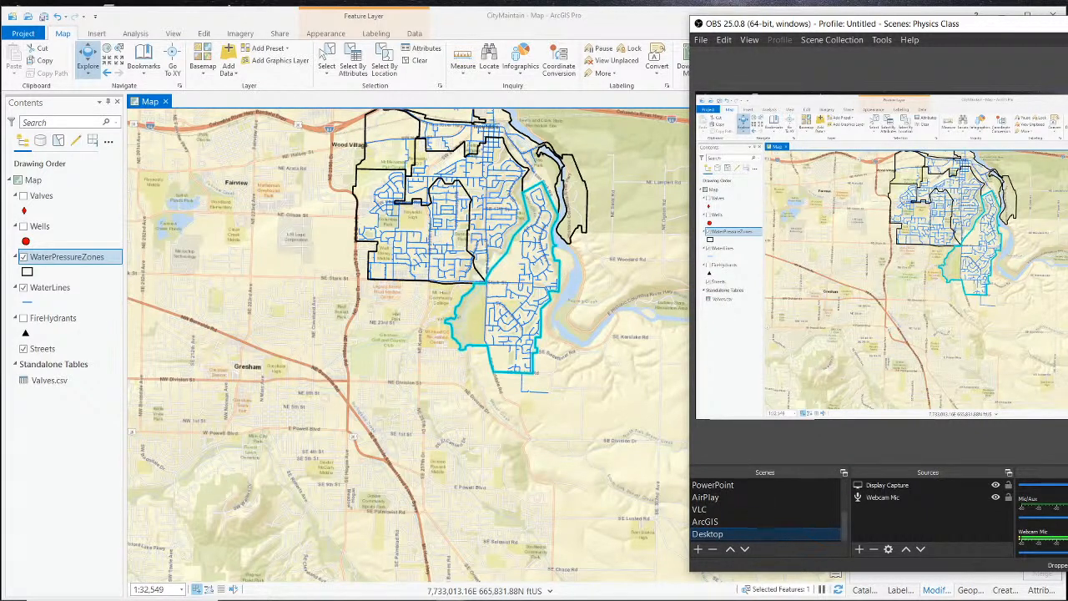
Step: Examine the area around the new looping water line at the merged zone's eastern notch with the Explore tool
{"action": "scroll", "coordinate": [504, 285], "scroll_direction": "up", "scroll_amount": 4}
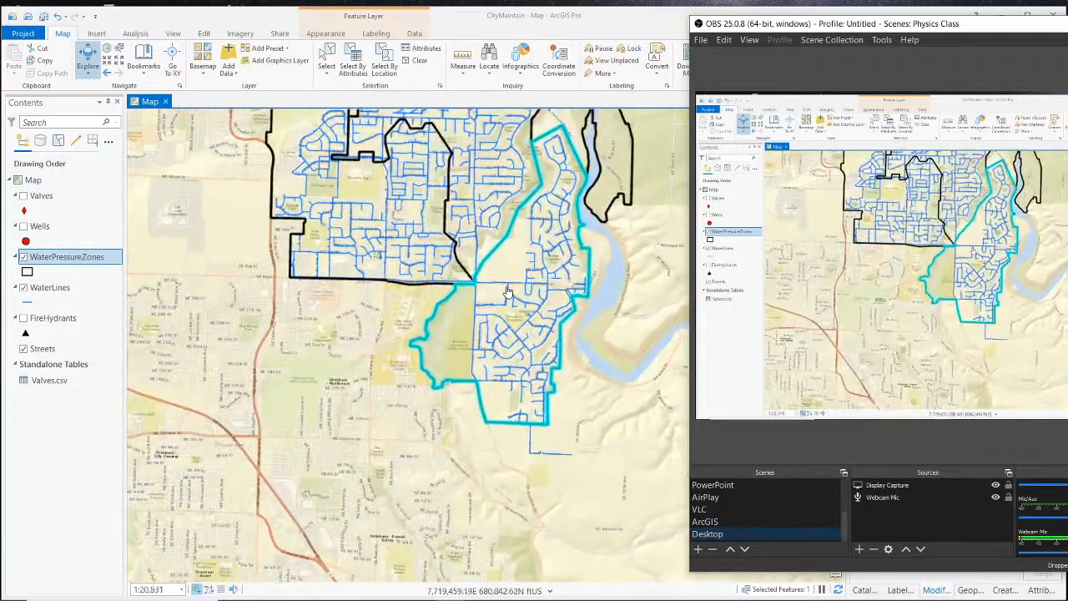
{"action": "scroll", "coordinate": [513, 299], "scroll_direction": "up", "scroll_amount": 5}
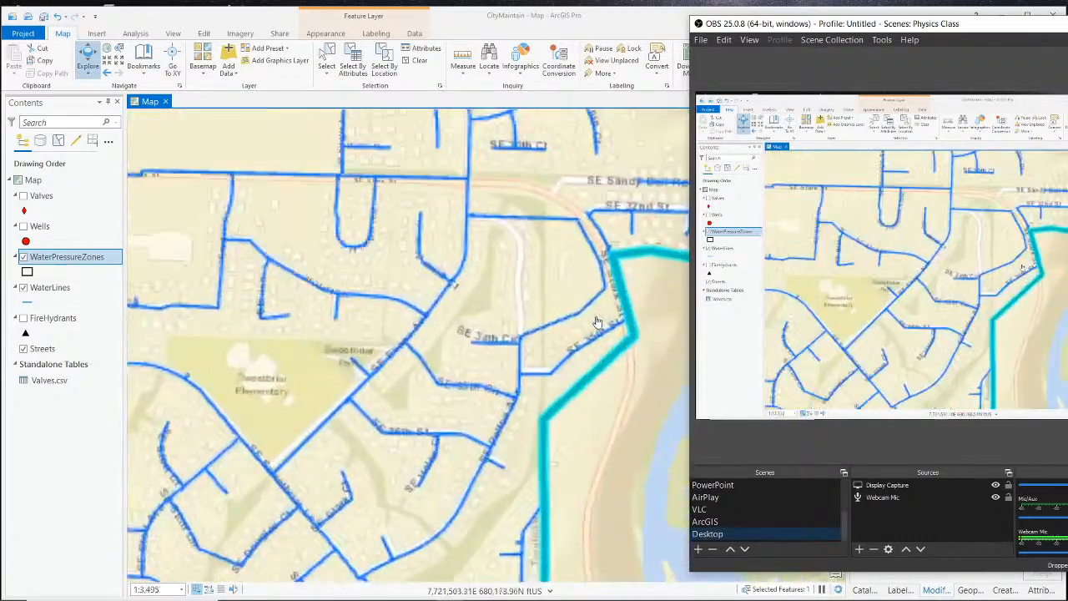
{"action": "scroll", "coordinate": [551, 259], "scroll_direction": "down", "scroll_amount": 3}
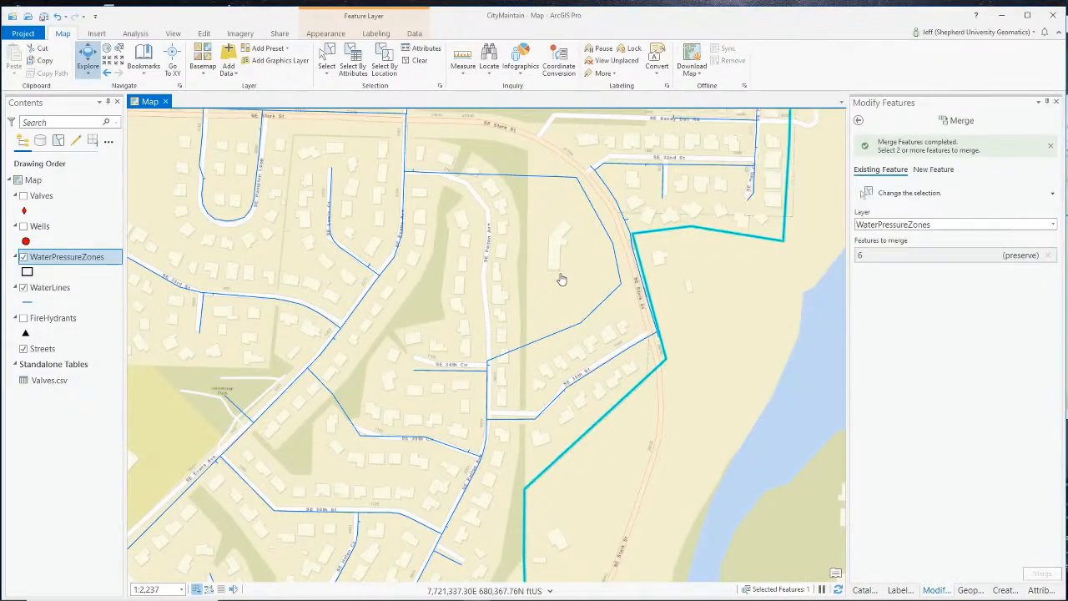
{"action": "left_click", "coordinate": [546, 221]}
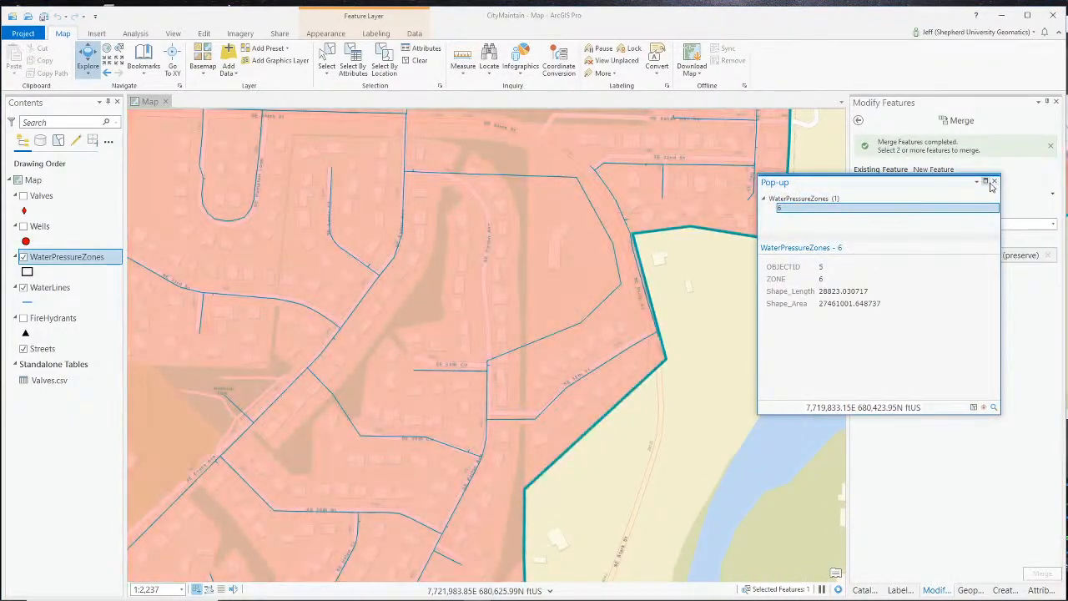
{"action": "left_click", "coordinate": [993, 181]}
Step: Make WaterLines selectable and WaterPressureZones unselectable, and return the layer list to drawing order
{"action": "left_click", "coordinate": [76, 142]}
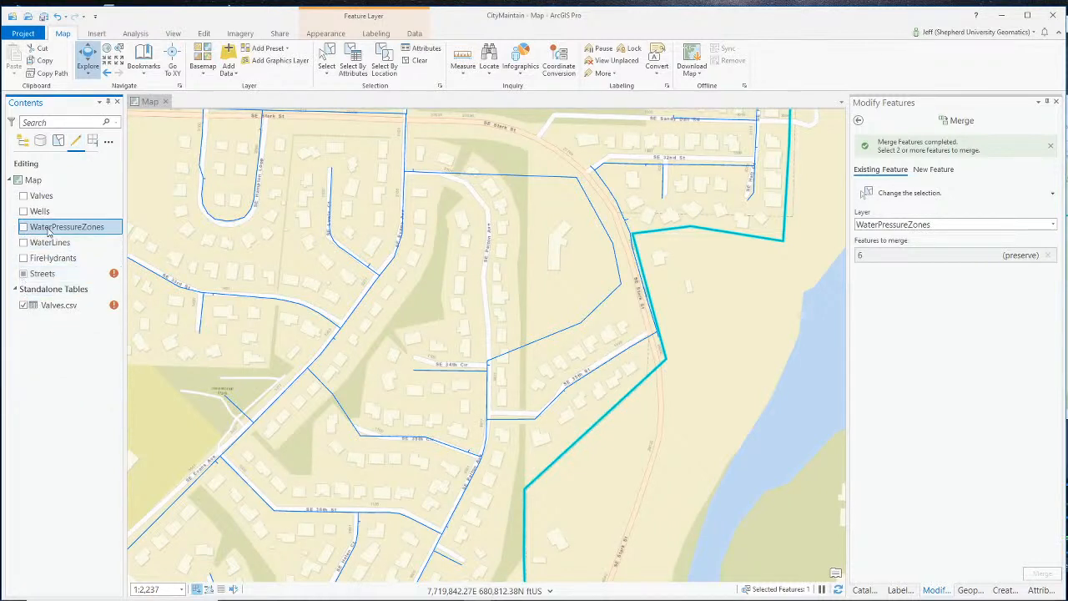
{"action": "left_click", "coordinate": [59, 142]}
{"action": "left_click", "coordinate": [23, 242]}
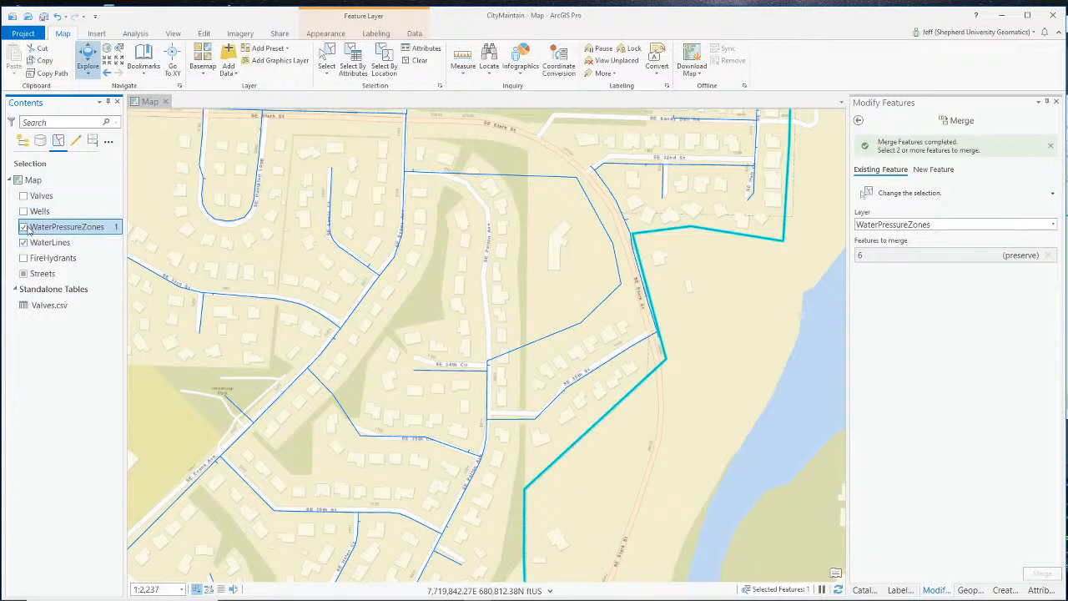
{"action": "left_click", "coordinate": [22, 141]}
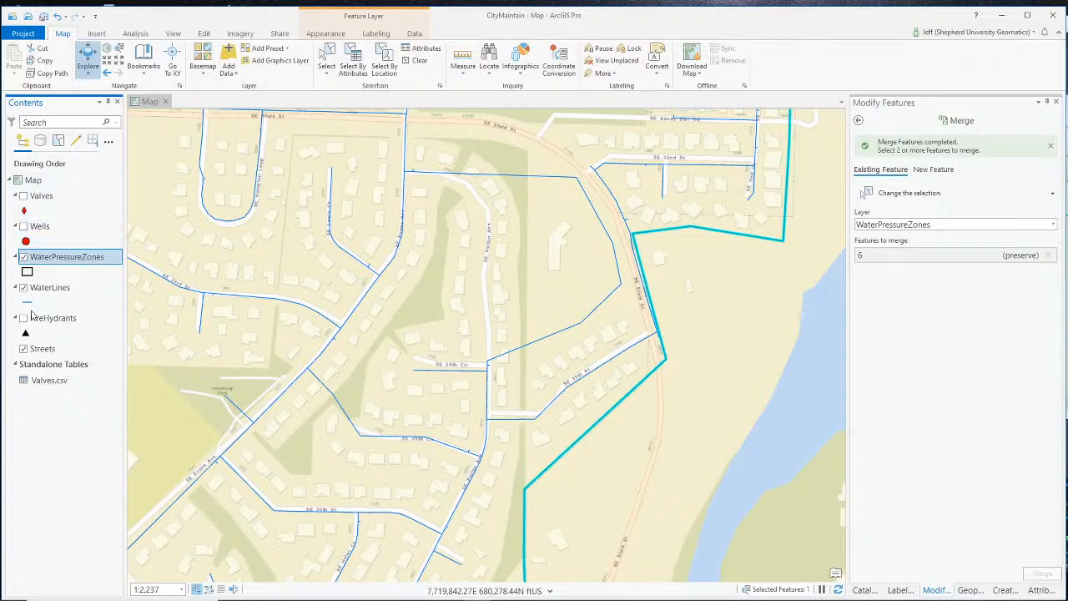
Step: Select the new water line looping around the large building west of SE Stark St, with the layers listed by data source
{"action": "scroll", "coordinate": [515, 193], "scroll_direction": "up", "scroll_amount": 2}
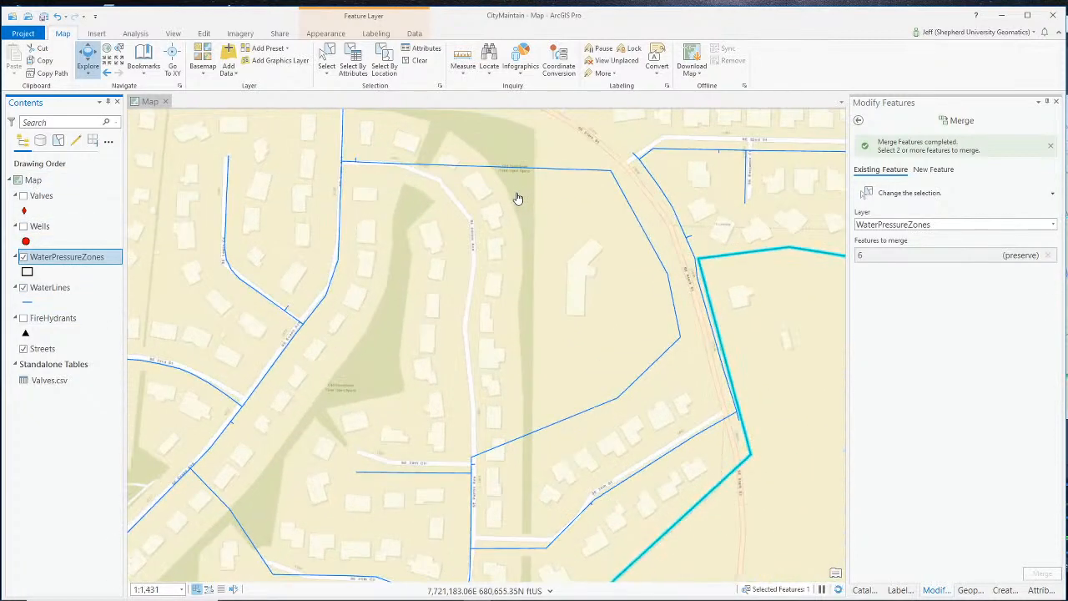
{"action": "left_click", "coordinate": [475, 174]}
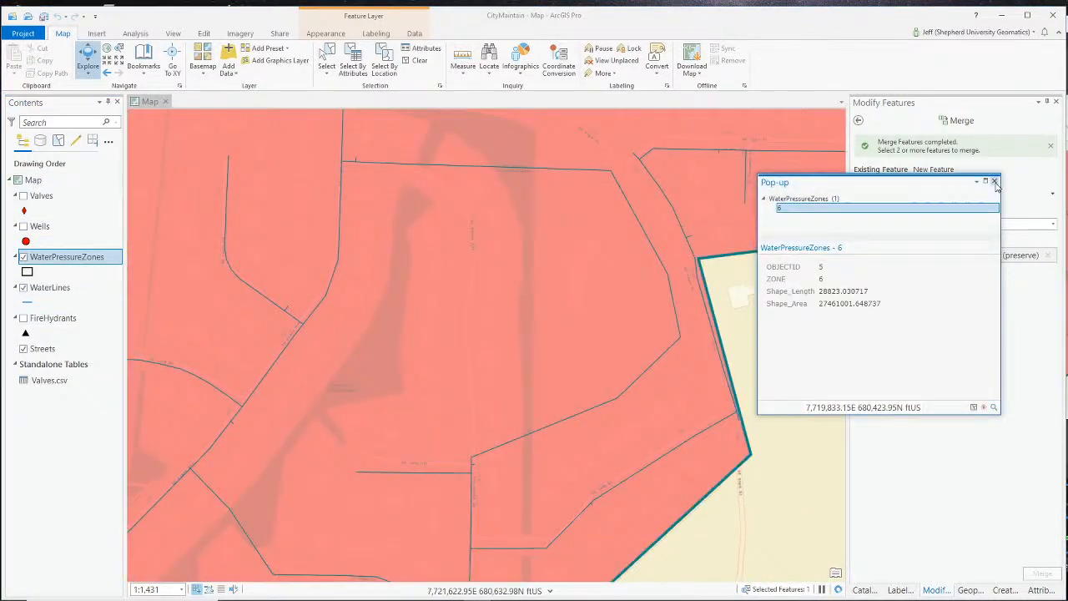
{"action": "left_click", "coordinate": [993, 182]}
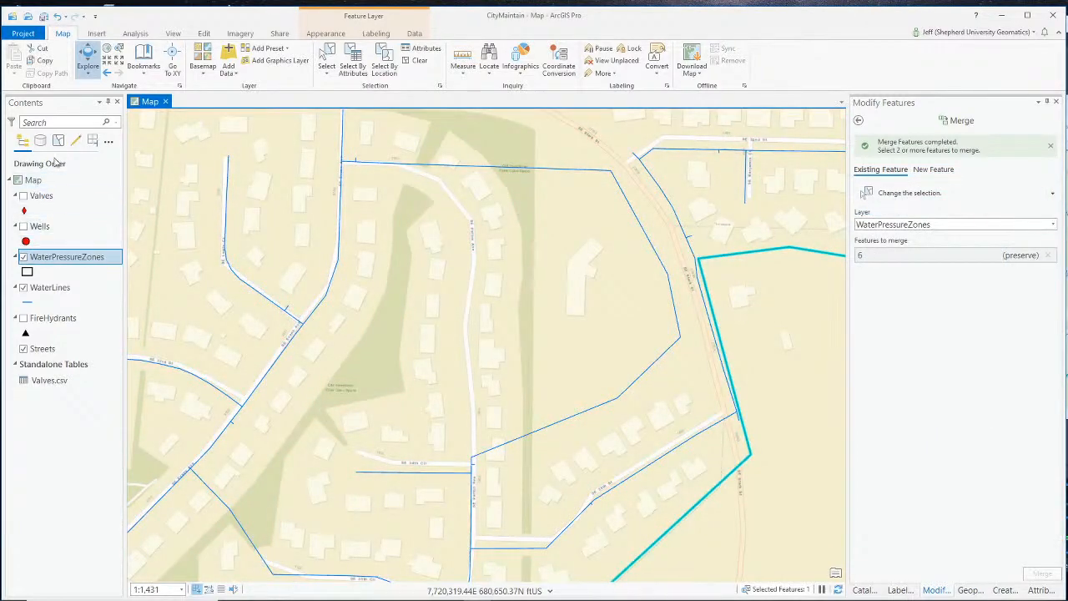
{"action": "left_click", "coordinate": [58, 141]}
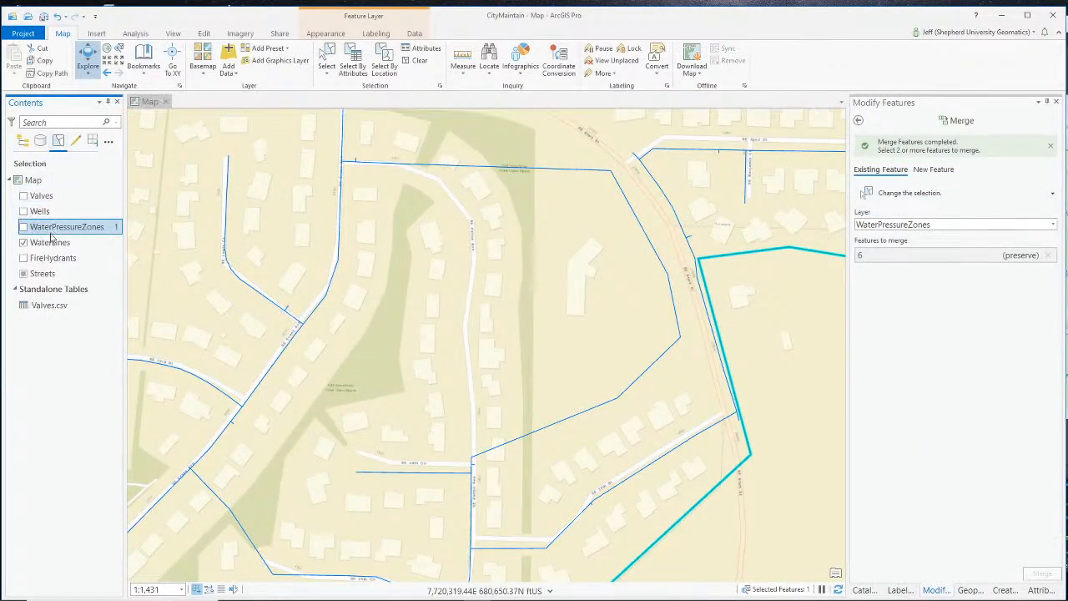
{"action": "left_click", "coordinate": [39, 142]}
{"action": "left_click", "coordinate": [326, 60]}
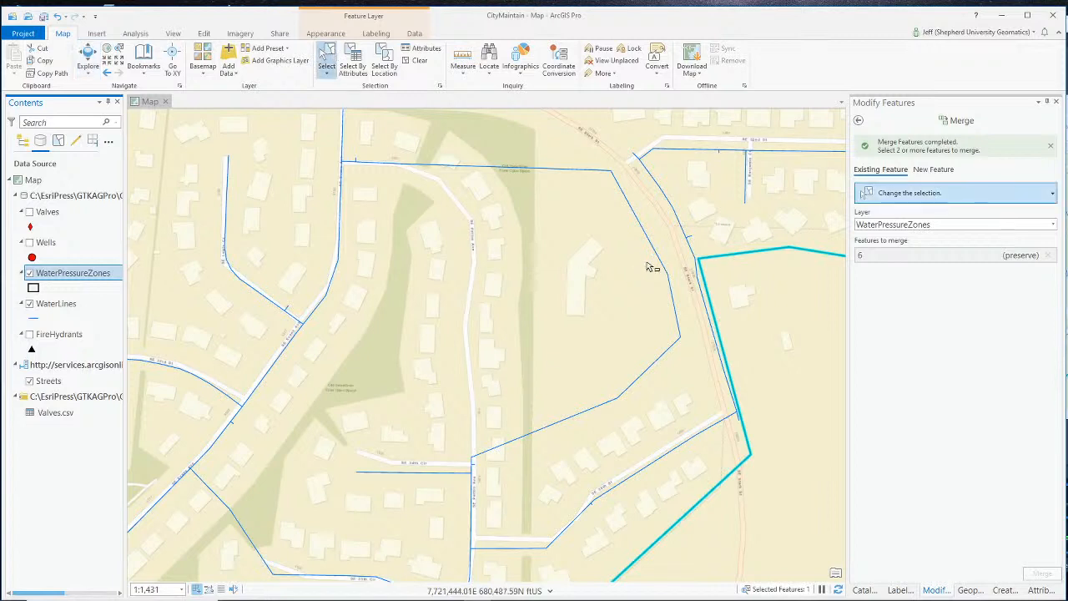
{"action": "left_click", "coordinate": [654, 260]}
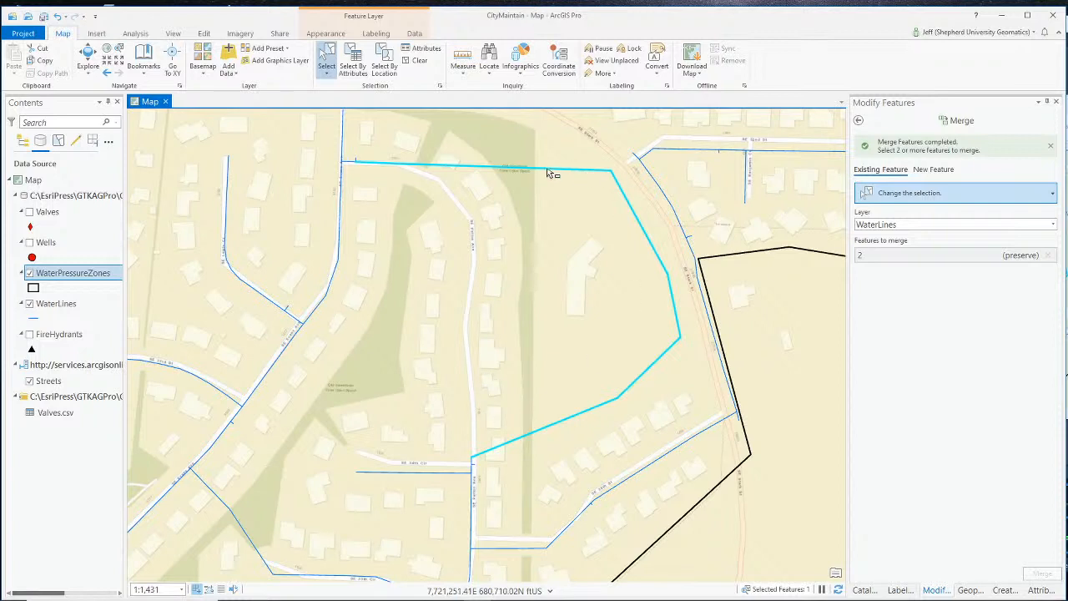
Step: Edit the vertices of the selected looping water line, moving its four eastern vertices onto the curving residential street to the west
{"action": "left_click", "coordinate": [511, 219]}
{"action": "left_click", "coordinate": [1061, 105]}
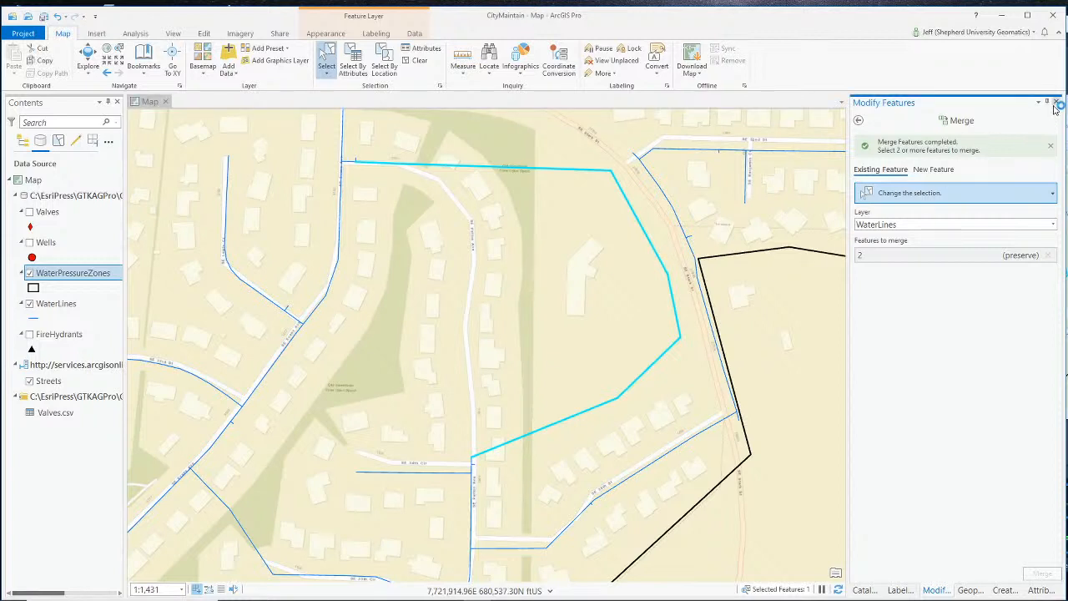
{"action": "left_click", "coordinate": [1055, 102]}
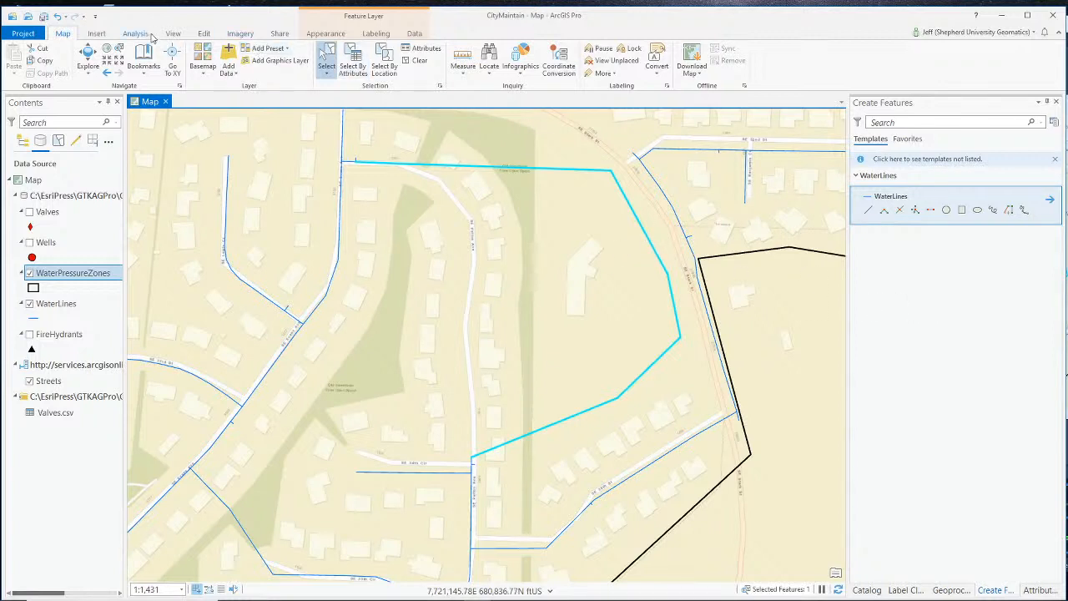
{"action": "left_click", "coordinate": [203, 34]}
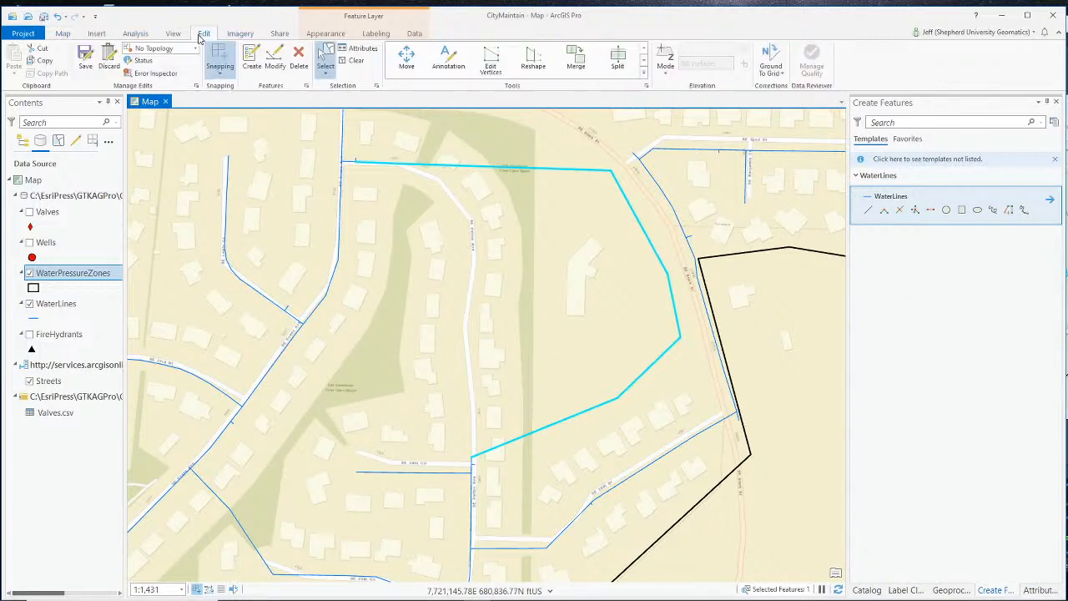
{"action": "left_click", "coordinate": [275, 58]}
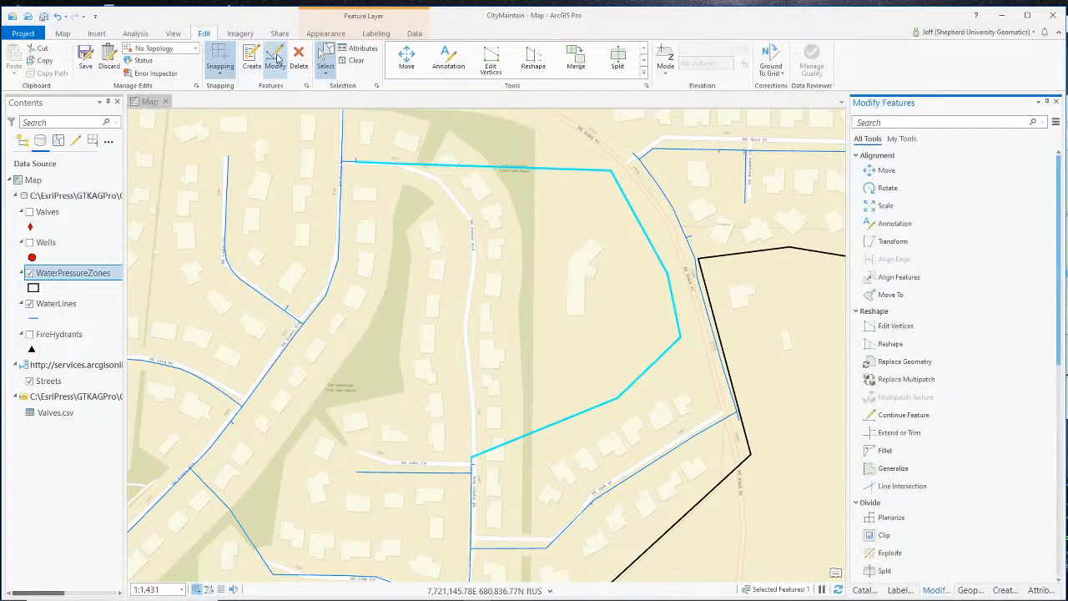
{"action": "left_click", "coordinate": [886, 328]}
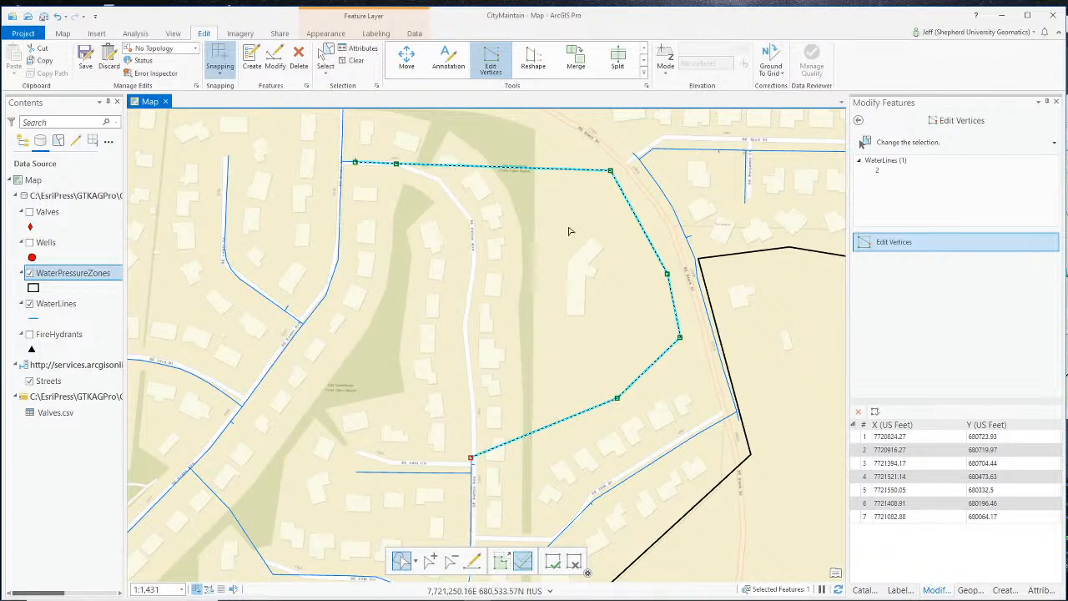
{"action": "left_click_drag", "start_coordinate": [611, 170], "coordinate": [434, 180]}
{"action": "left_click_drag", "start_coordinate": [665, 269], "coordinate": [471, 220]}
{"action": "mouse_move", "coordinate": [681, 338]}
{"action": "left_mouse_down"}
{"action": "mouse_move", "coordinate": [475, 247]}
{"action": "mouse_move", "coordinate": [476, 261]}
{"action": "left_mouse_up"}
{"action": "left_click_drag", "start_coordinate": [615, 396], "coordinate": [464, 326]}
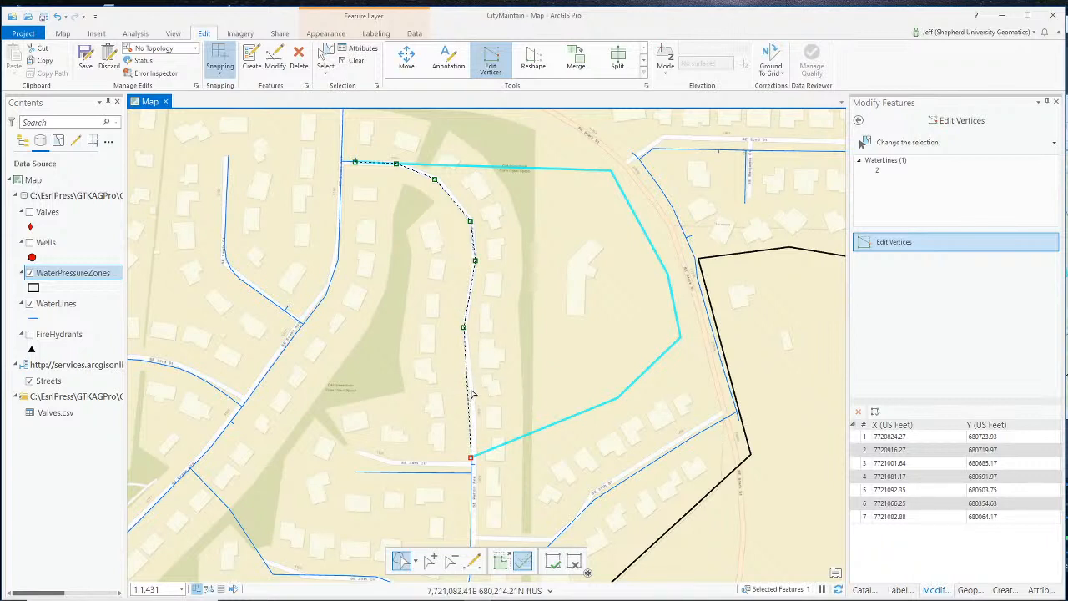
Step: Add a vertex to the water line's long southern segment, align it with the street, and save all edits
{"action": "left_click", "coordinate": [429, 562]}
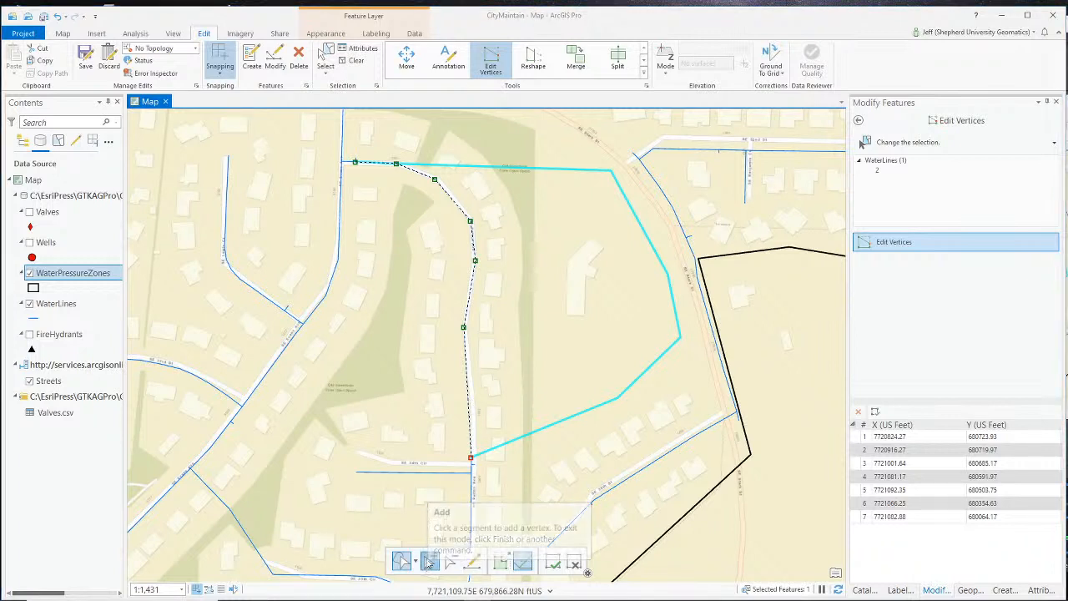
{"action": "left_click", "coordinate": [468, 397]}
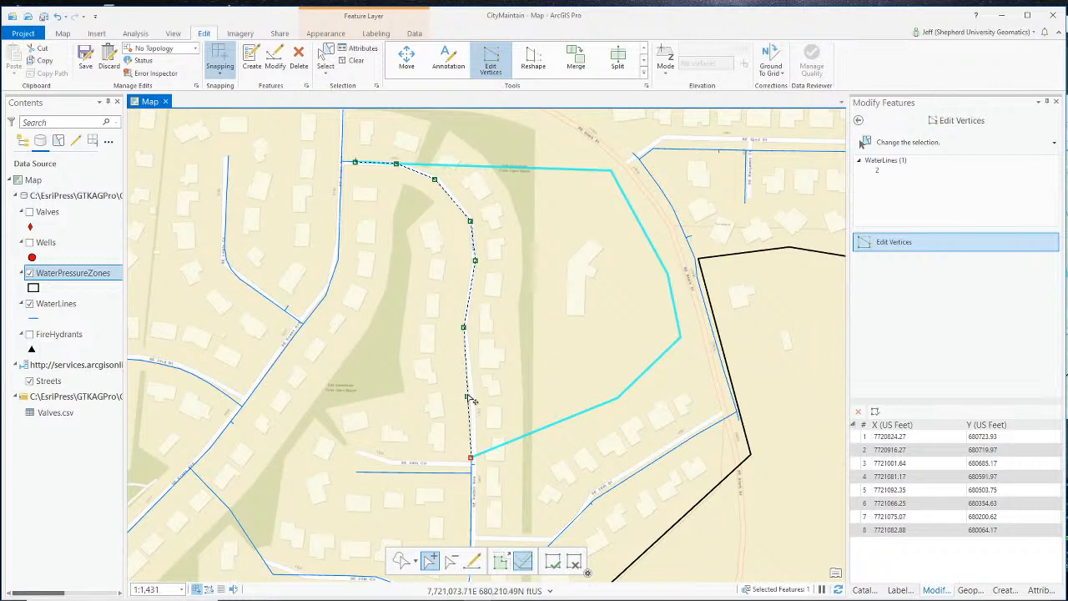
{"action": "left_click_drag", "start_coordinate": [467, 395], "coordinate": [469, 393]}
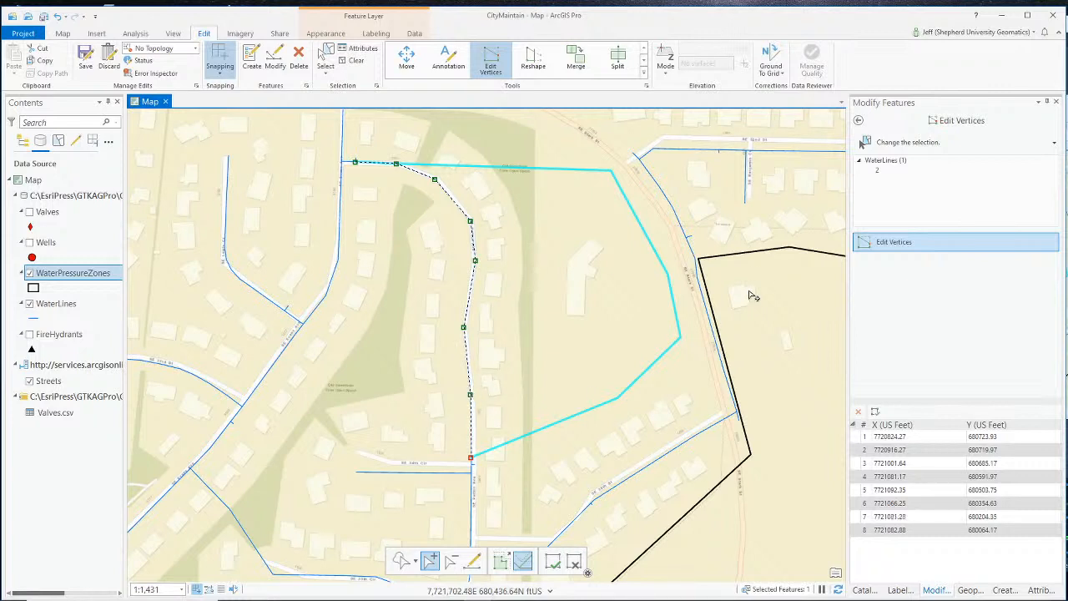
{"action": "left_click", "coordinate": [553, 563]}
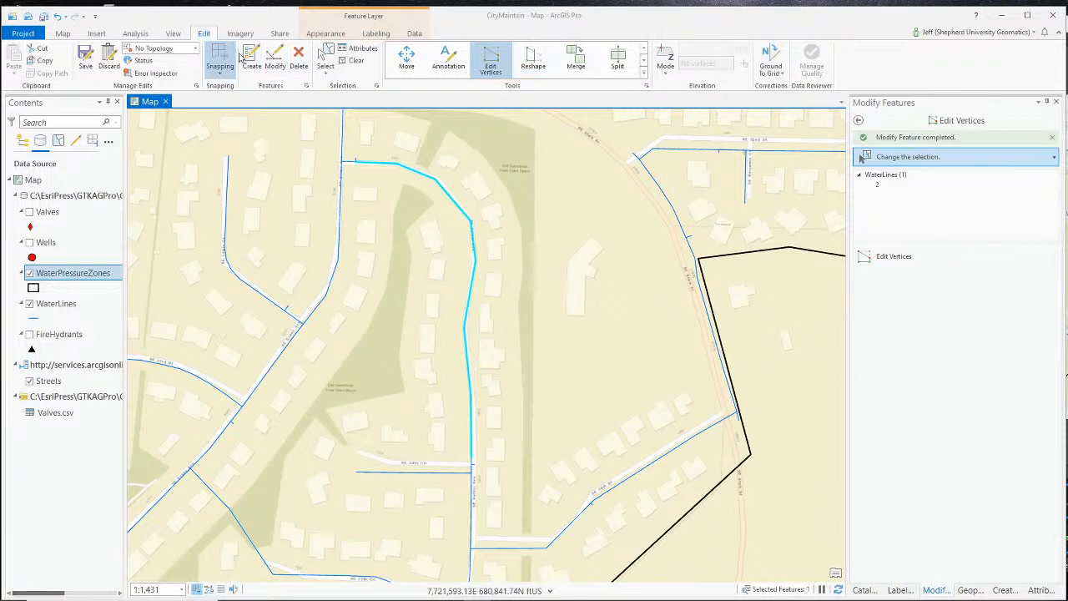
{"action": "left_click", "coordinate": [86, 59]}
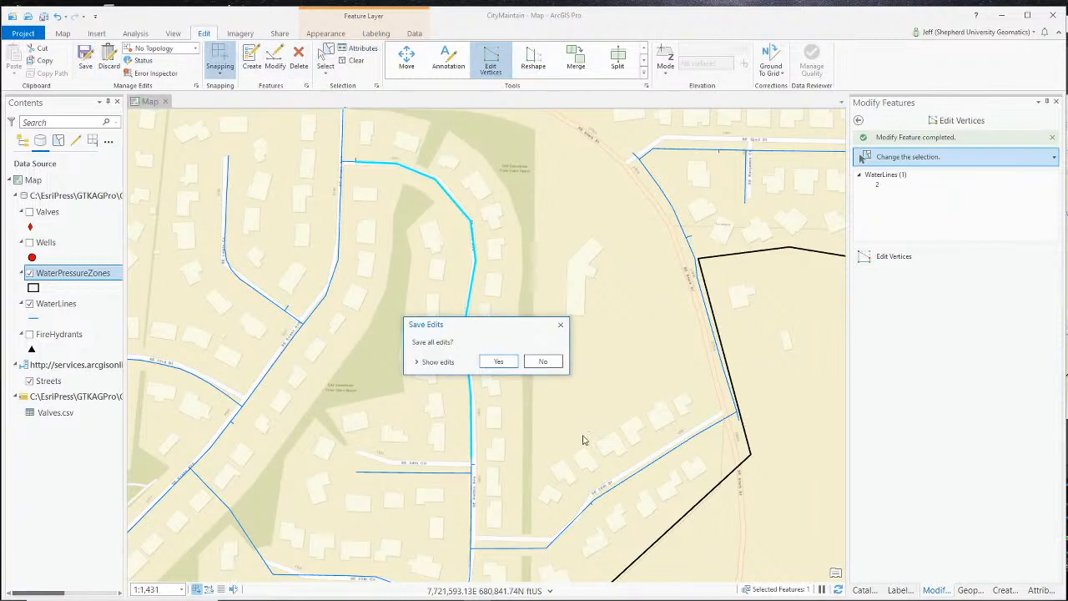
{"action": "left_click", "coordinate": [498, 360]}
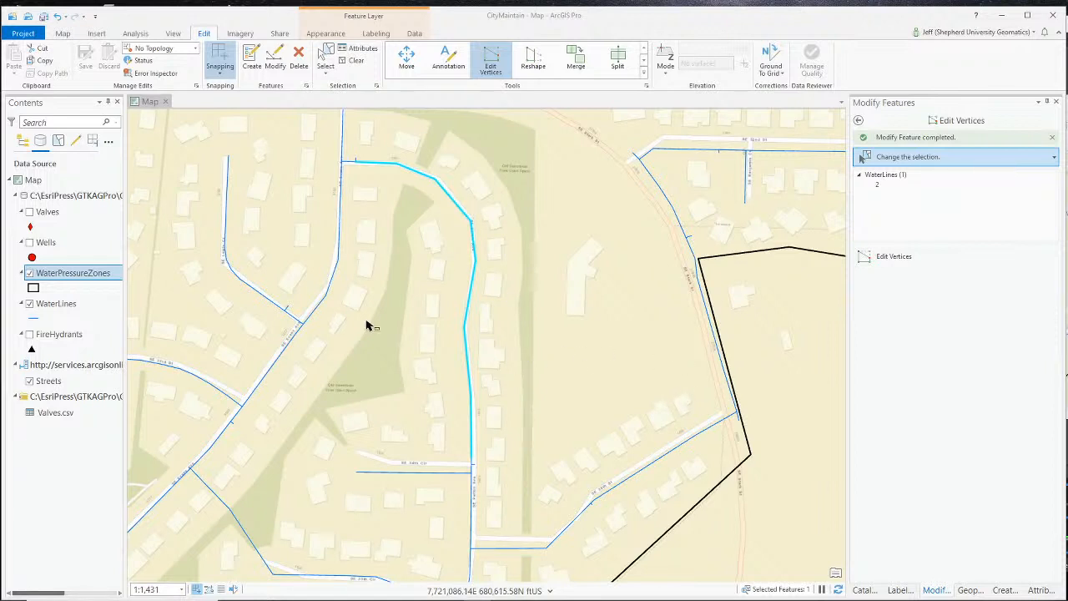
Step: Show the Valves and Wells layers, hide WaterPressureZones, and list the layers by drawing order
{"action": "left_click", "coordinate": [30, 243]}
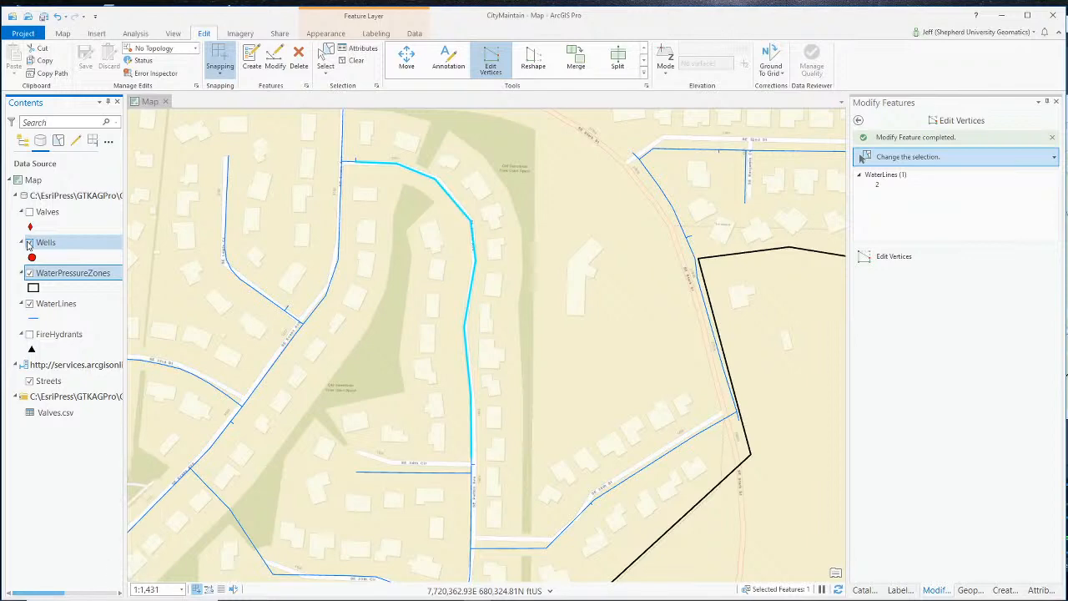
{"action": "left_click", "coordinate": [30, 211]}
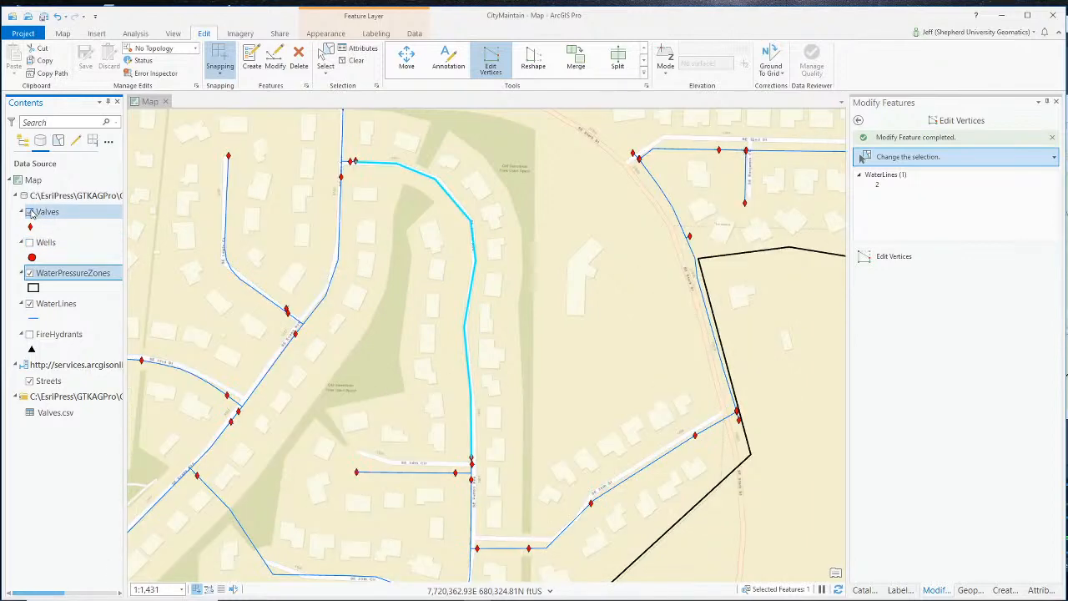
{"action": "left_click", "coordinate": [29, 243]}
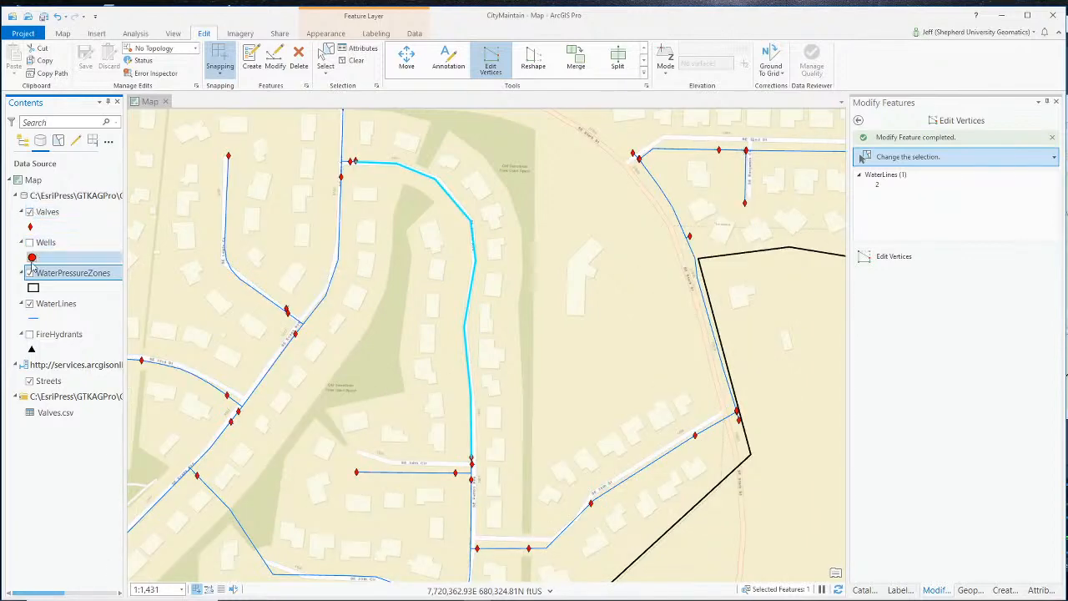
{"action": "left_click", "coordinate": [29, 273]}
{"action": "scroll", "coordinate": [261, 304], "scroll_direction": "down", "scroll_amount": 6}
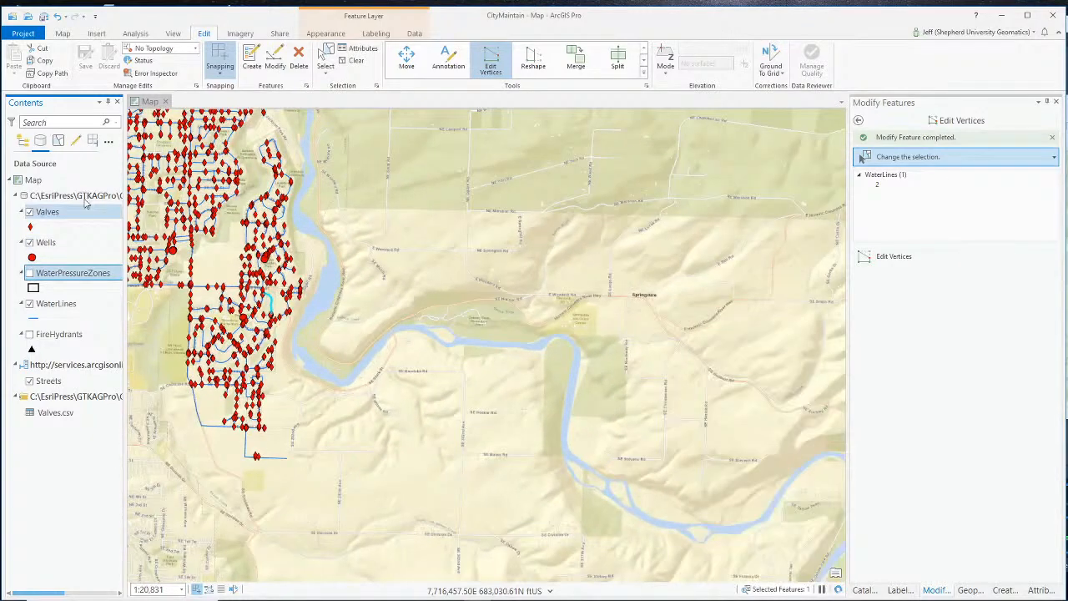
{"action": "left_click", "coordinate": [23, 140]}
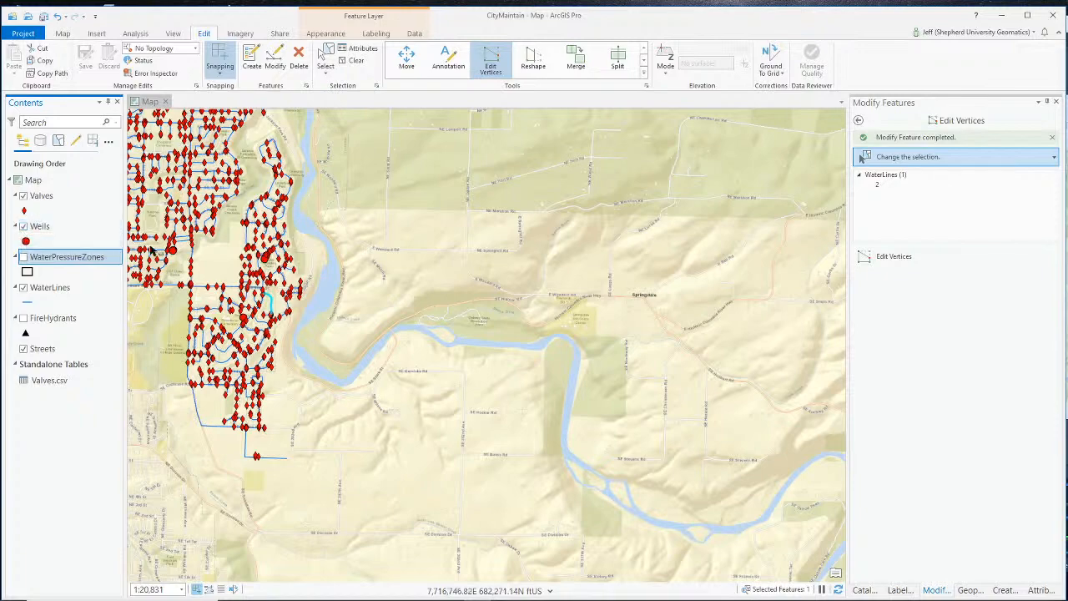
Step: Examine the distribution of wells and valves across the city's water network with the Explore tool
{"action": "scroll", "coordinate": [278, 261], "scroll_direction": "up", "scroll_amount": 6}
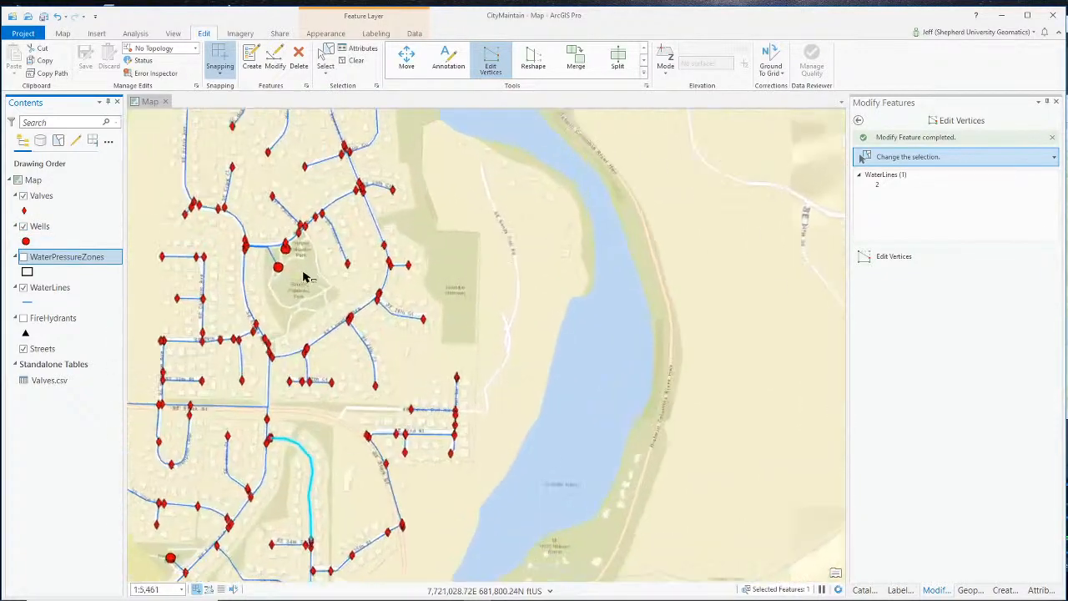
{"action": "scroll", "coordinate": [257, 277], "scroll_direction": "down", "scroll_amount": 4}
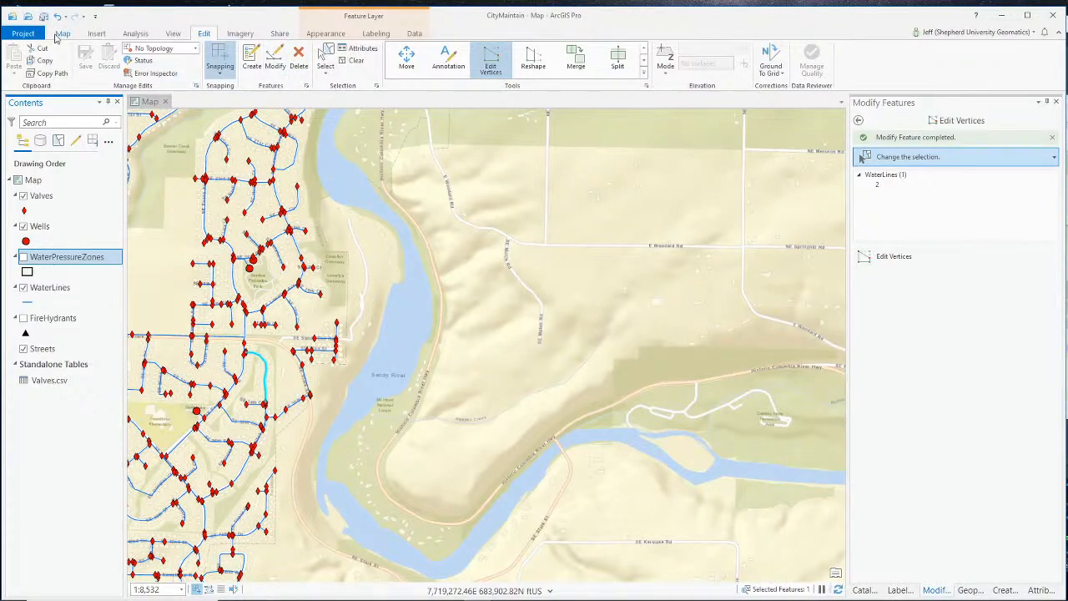
{"action": "left_click", "coordinate": [62, 33]}
{"action": "left_click", "coordinate": [88, 60]}
{"action": "left_click_drag", "start_coordinate": [224, 256], "coordinate": [742, 404]}
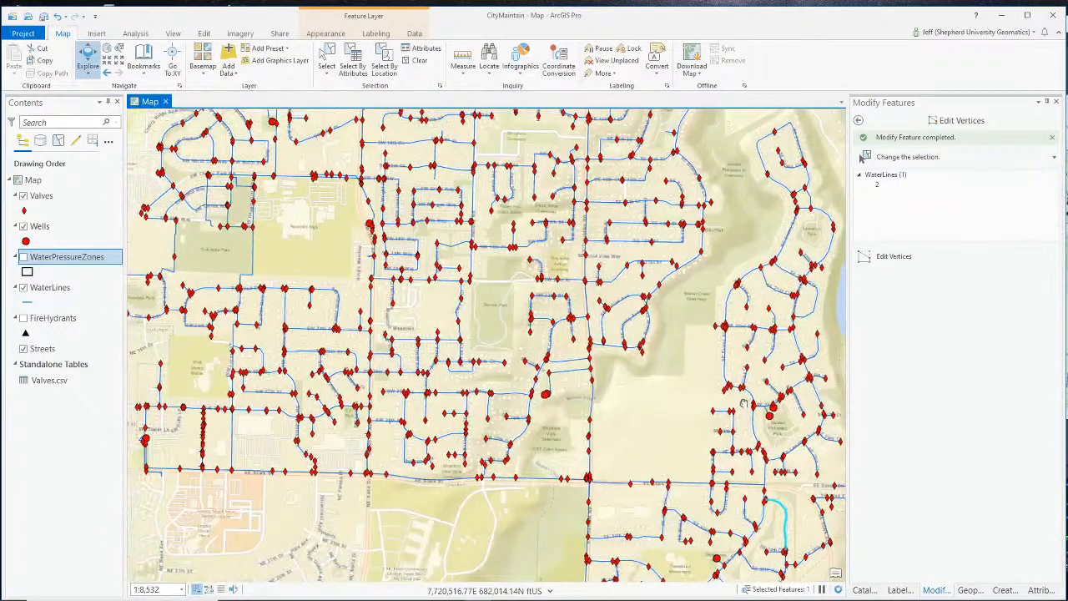
{"action": "scroll", "coordinate": [368, 338], "scroll_direction": "down", "scroll_amount": 3}
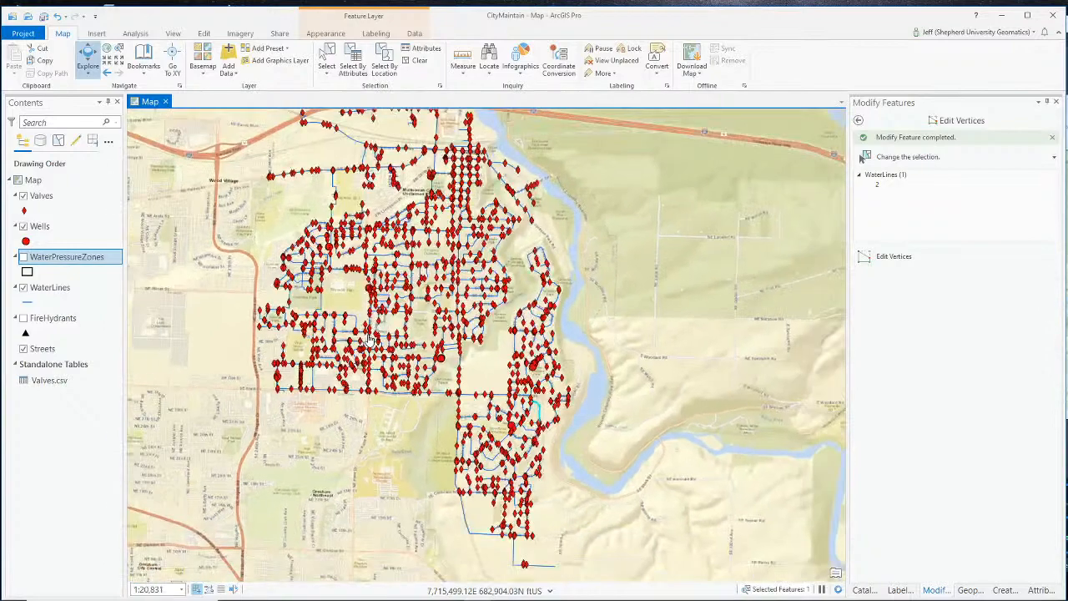
{"action": "scroll", "coordinate": [360, 334], "scroll_direction": "down", "scroll_amount": 2}
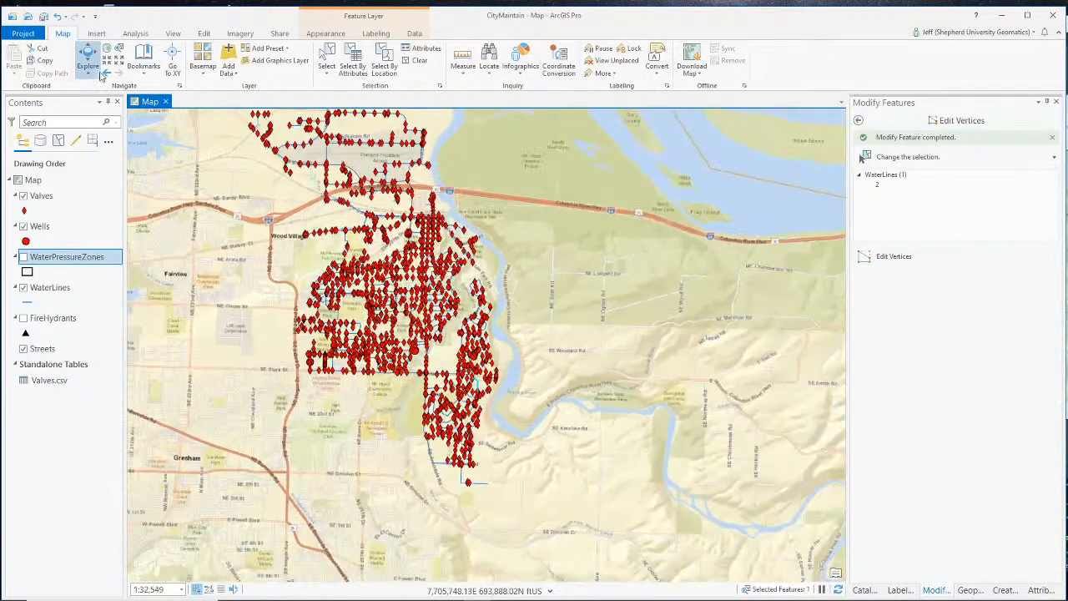
Step: Clear the water line selection and hide the Valves and WaterLines layers
{"action": "left_click", "coordinate": [415, 60]}
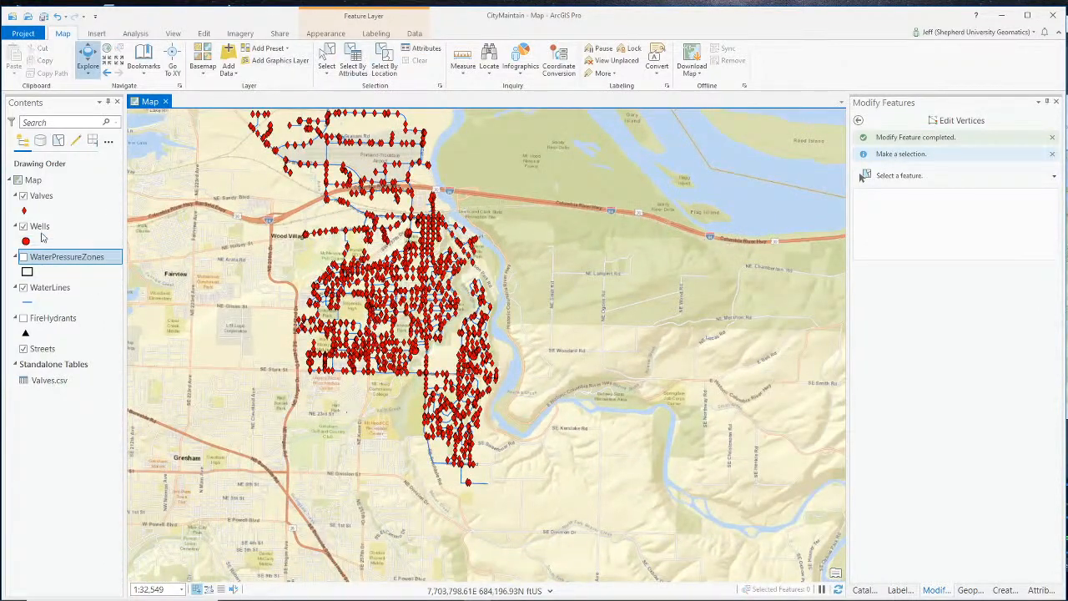
{"action": "left_click", "coordinate": [23, 196]}
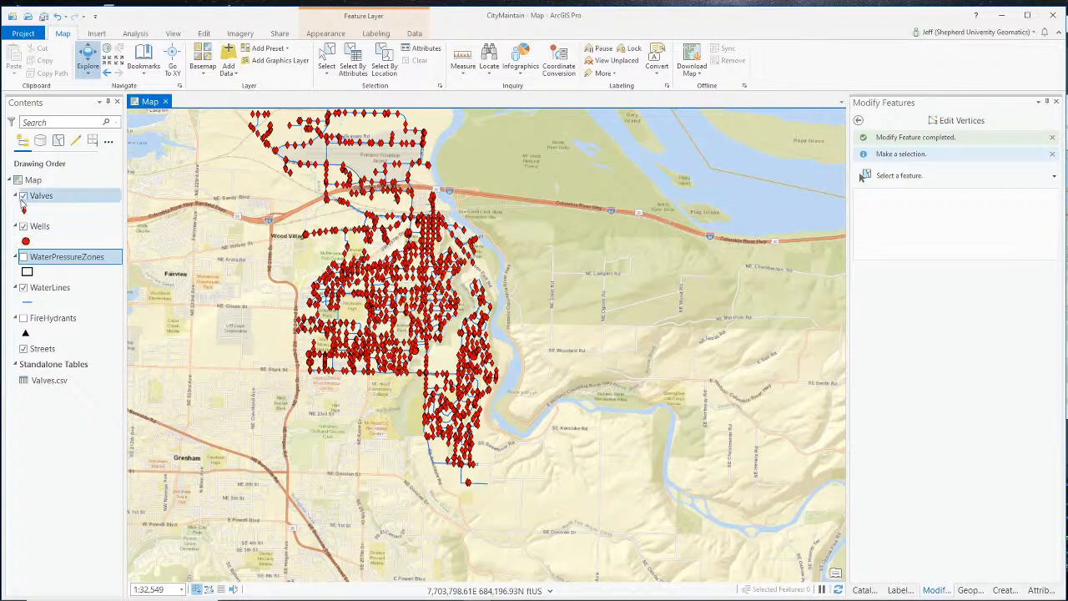
{"action": "left_click", "coordinate": [23, 287]}
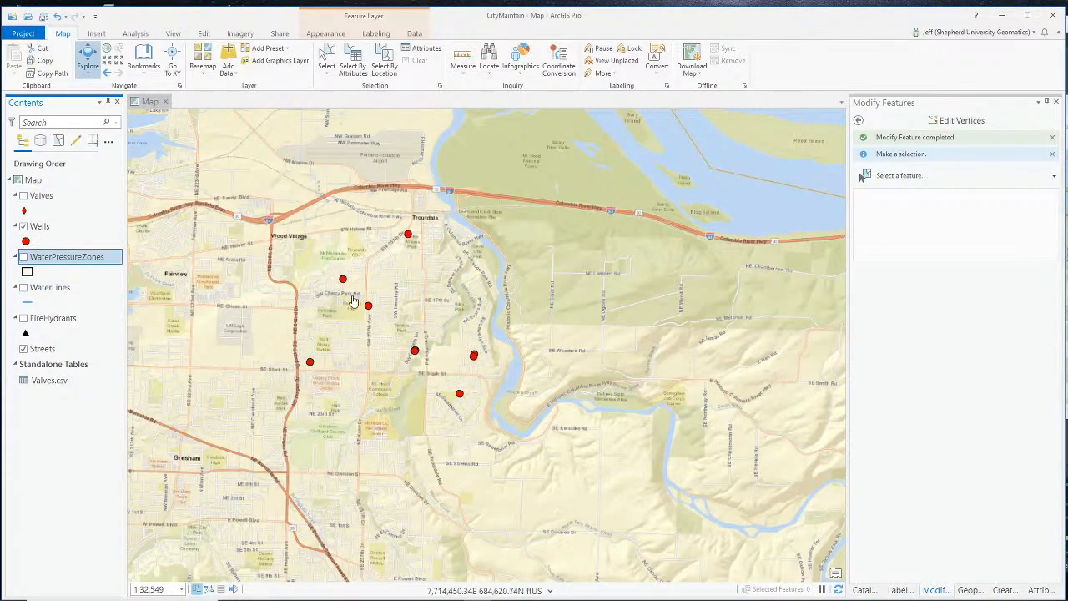
Step: Examine the locations of the individual wells, including those in Sandee Palisades Park and Sweetbriar Park
{"action": "scroll", "coordinate": [372, 296], "scroll_direction": "up", "scroll_amount": 6}
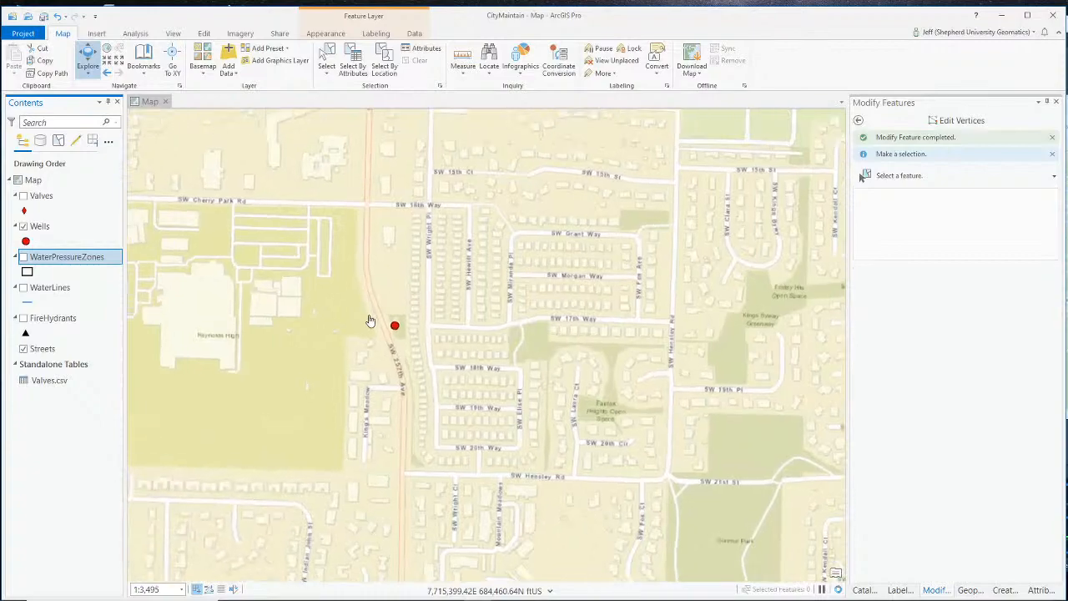
{"action": "scroll", "coordinate": [423, 320], "scroll_direction": "down", "scroll_amount": 8}
{"action": "scroll", "coordinate": [502, 384], "scroll_direction": "up", "scroll_amount": 10}
{"action": "scroll", "coordinate": [632, 494], "scroll_direction": "down", "scroll_amount": 8}
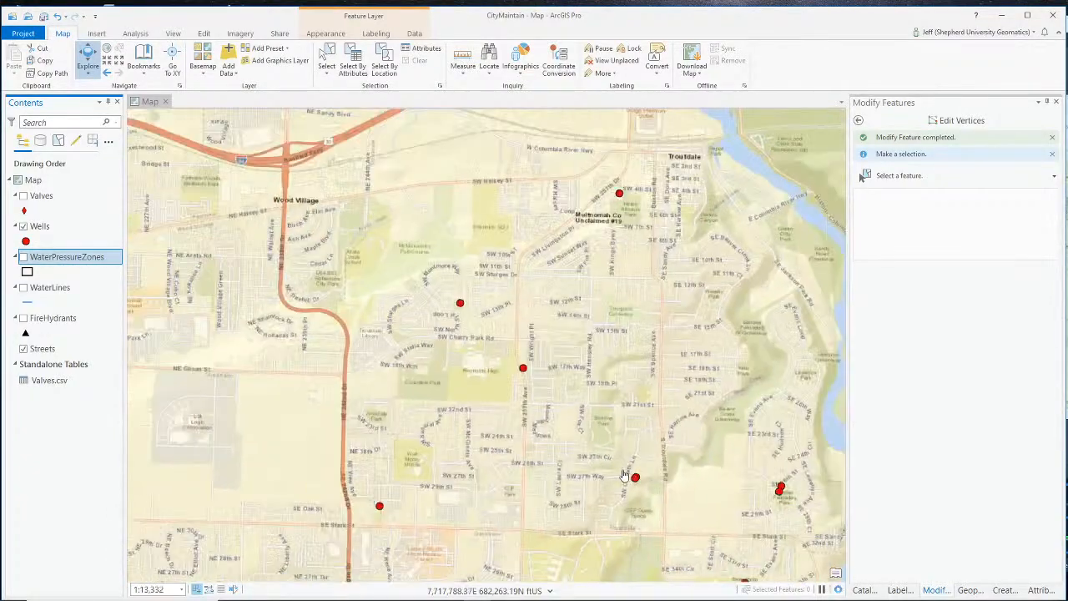
{"action": "scroll", "coordinate": [559, 437], "scroll_direction": "down", "scroll_amount": 2}
{"action": "scroll", "coordinate": [680, 458], "scroll_direction": "up", "scroll_amount": 7}
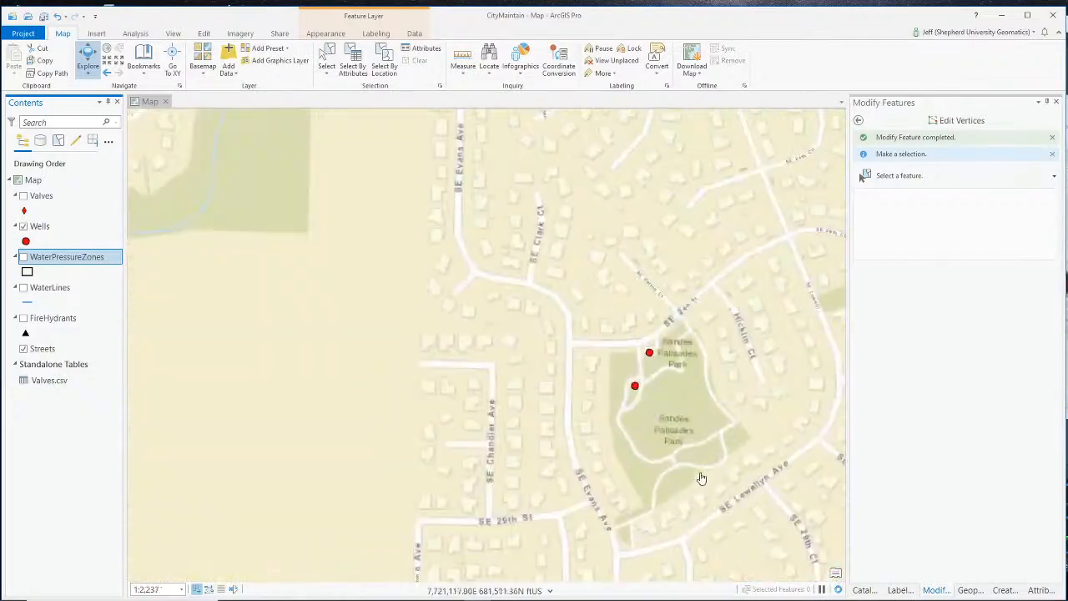
{"action": "scroll", "coordinate": [680, 458], "scroll_direction": "down", "scroll_amount": 6}
{"action": "scroll", "coordinate": [659, 524], "scroll_direction": "up", "scroll_amount": 8}
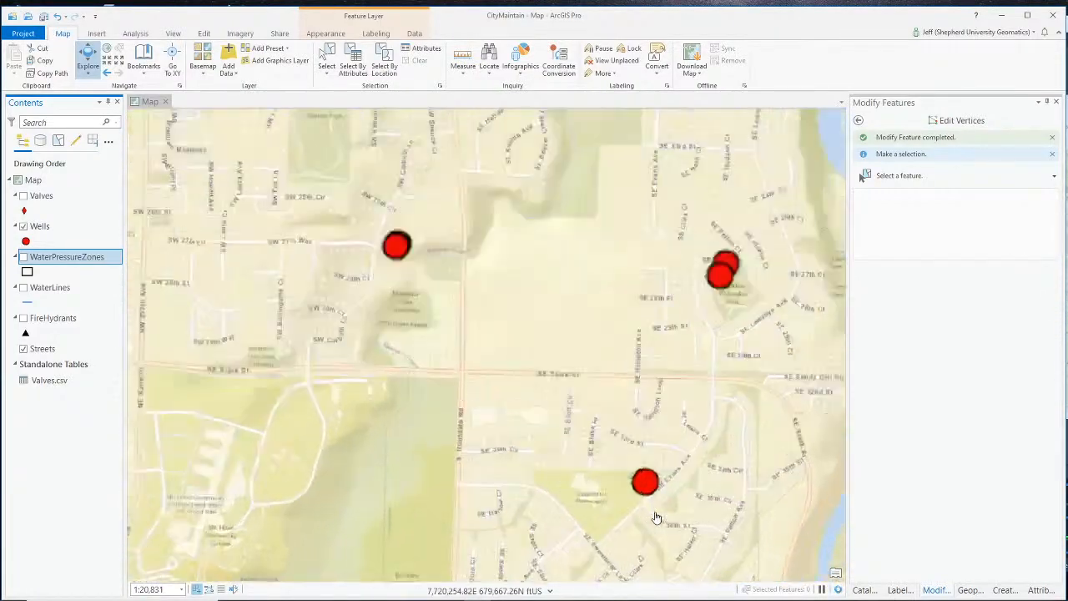
{"action": "scroll", "coordinate": [617, 400], "scroll_direction": "up", "scroll_amount": 4}
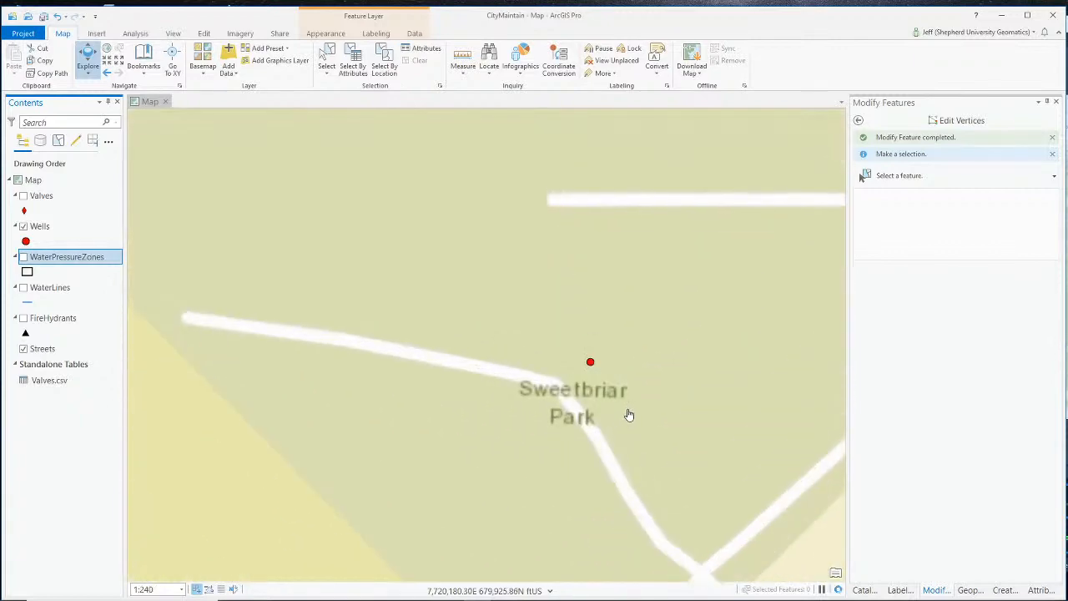
{"action": "scroll", "coordinate": [629, 417], "scroll_direction": "down", "scroll_amount": 3}
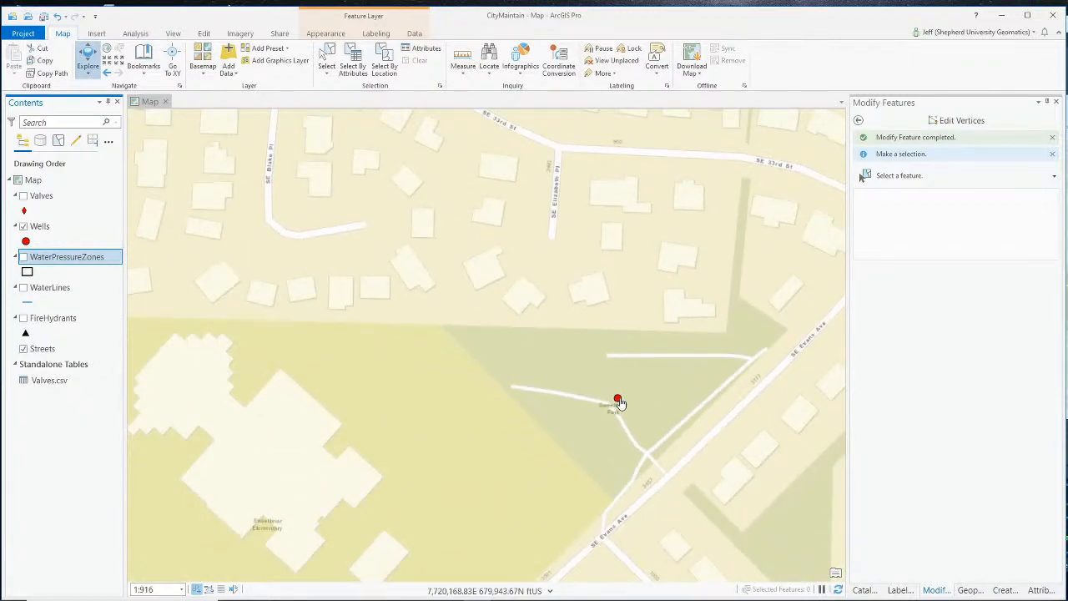
Step: Make the WaterLines layer unselectable and return the layer list to drawing order
{"action": "left_click", "coordinate": [58, 141]}
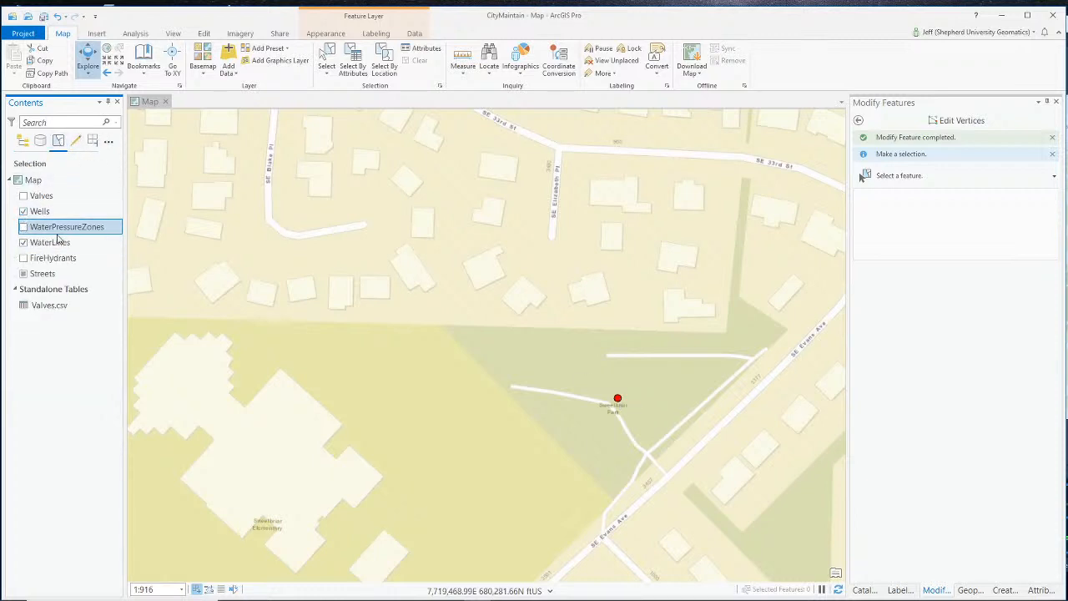
{"action": "left_click", "coordinate": [25, 242]}
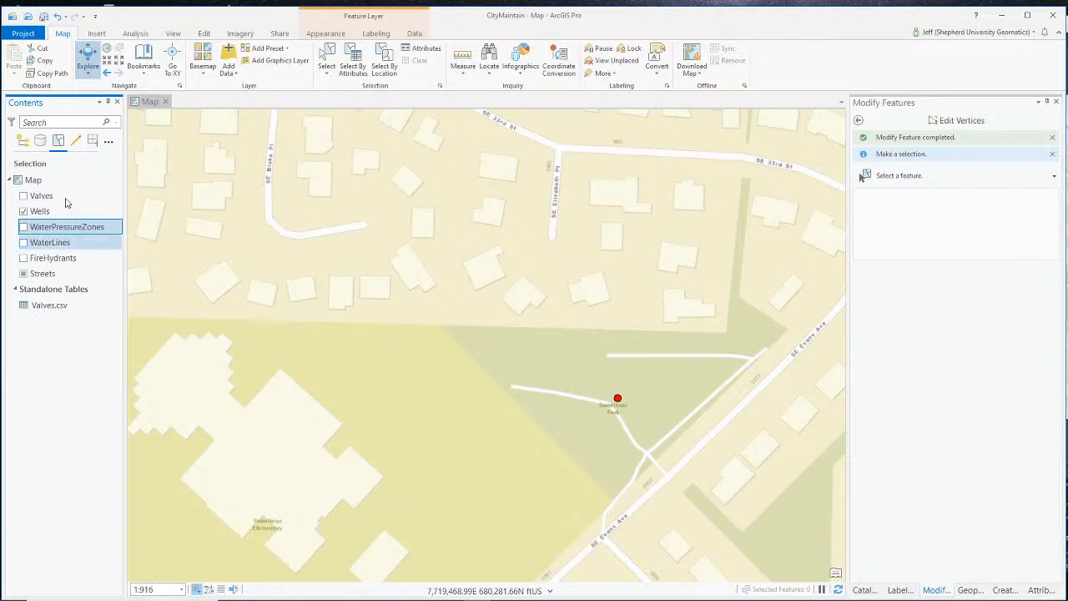
{"action": "left_click", "coordinate": [78, 143]}
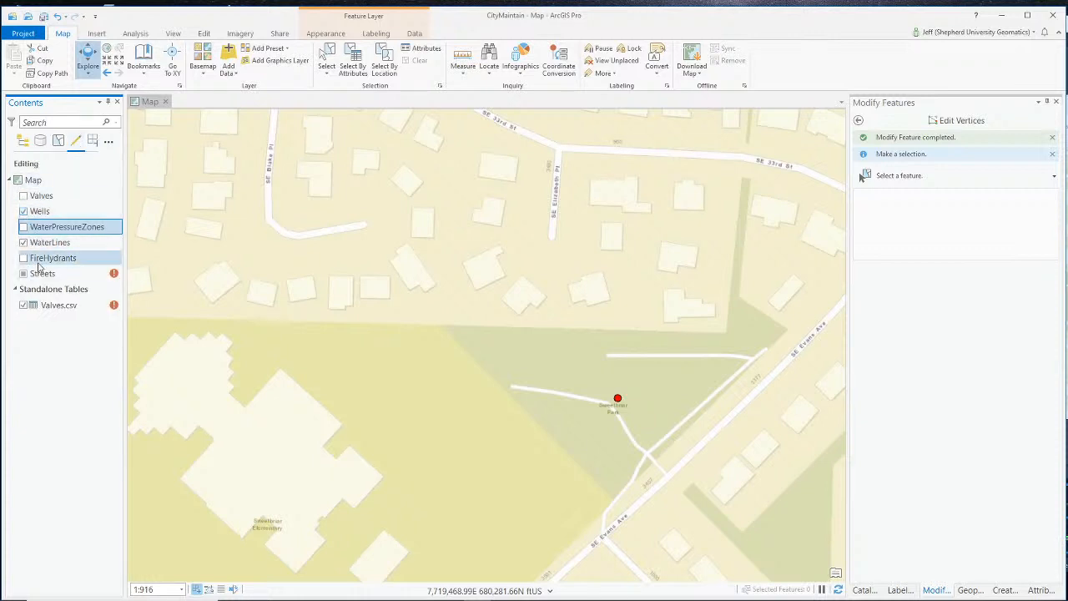
{"action": "left_click", "coordinate": [23, 141]}
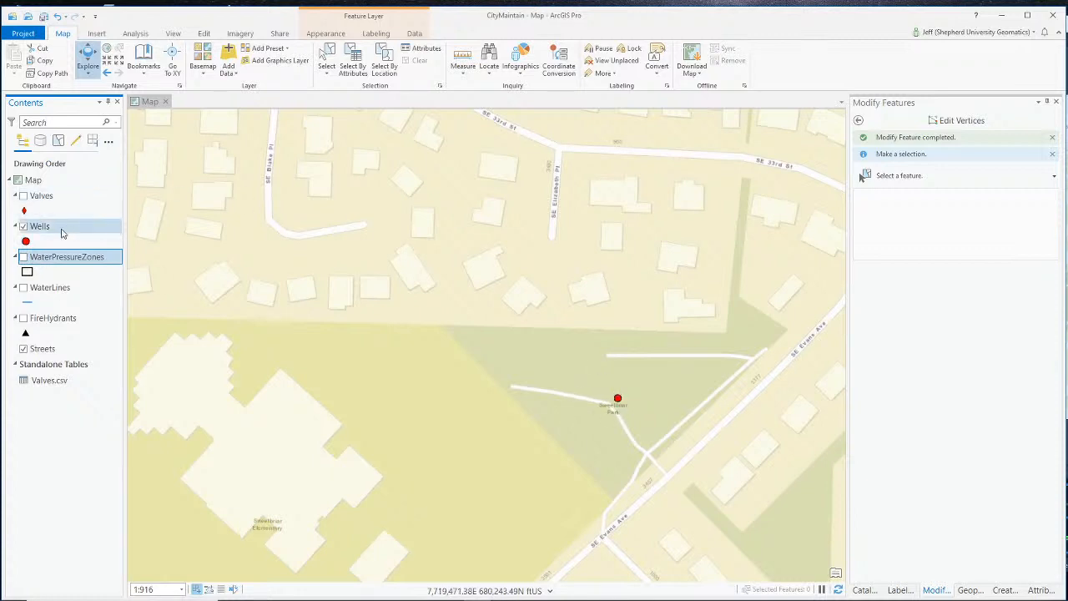
Step: Delete the Well #6 point in Sweetbriar Park from the Wells layer and save all edits
{"action": "left_click", "coordinate": [78, 142]}
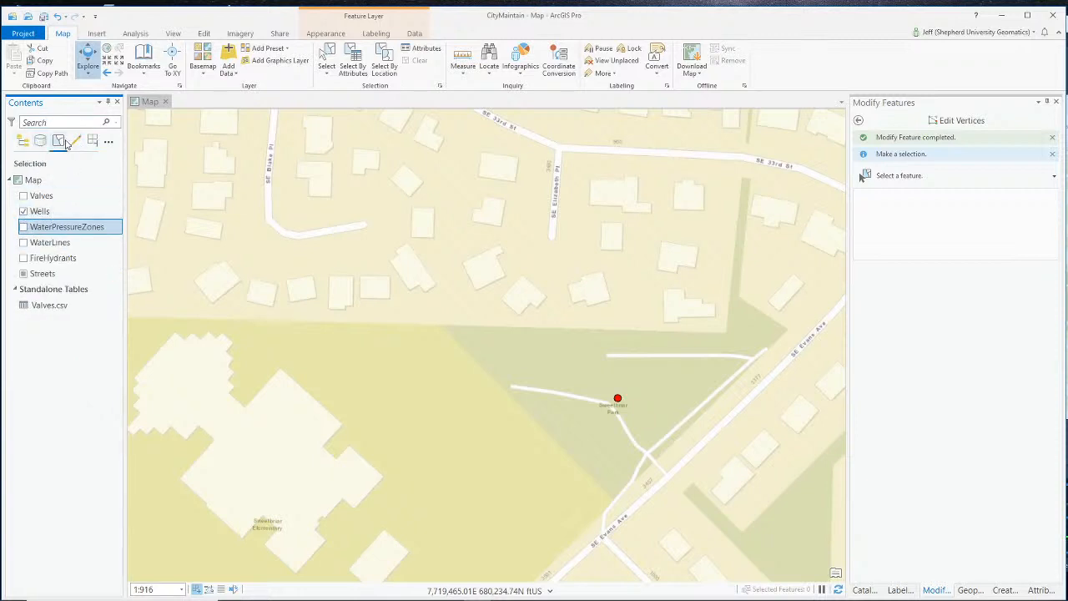
{"action": "left_click", "coordinate": [24, 142]}
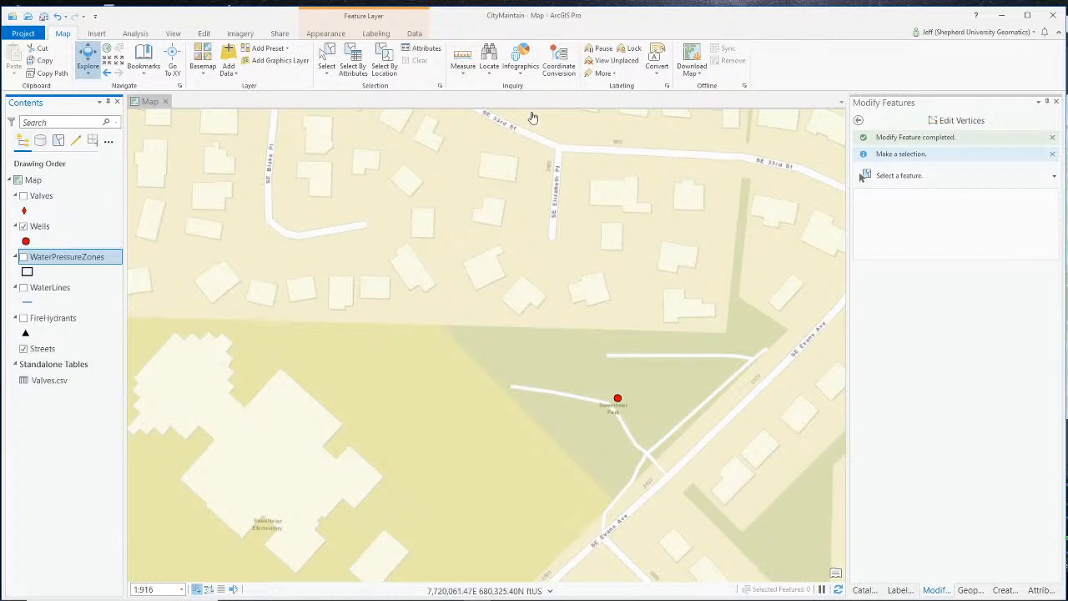
{"action": "left_click", "coordinate": [326, 60]}
{"action": "left_click", "coordinate": [617, 396]}
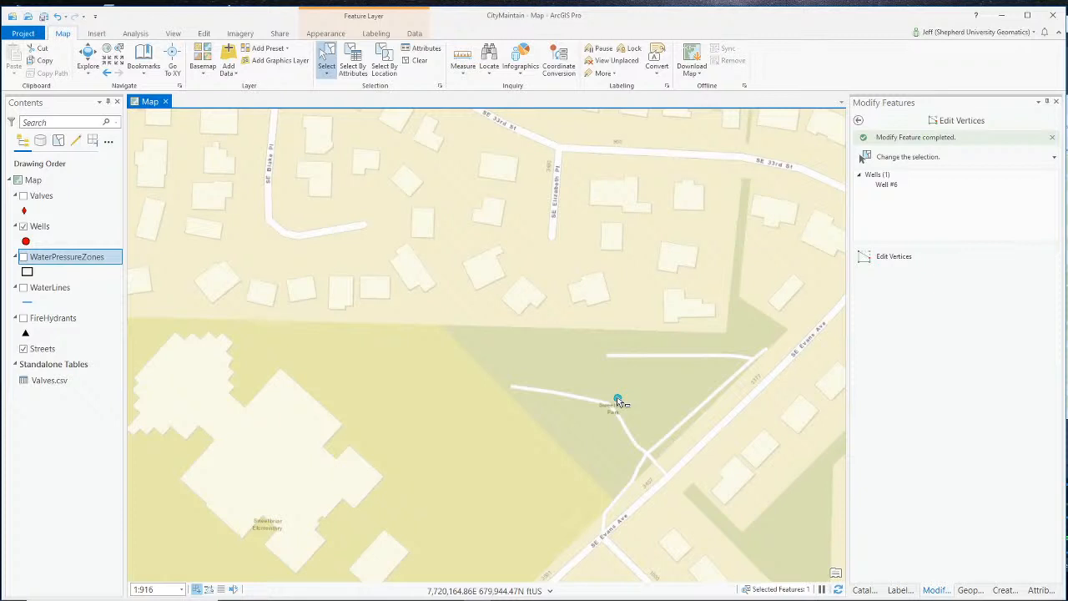
{"action": "left_click", "coordinate": [204, 33]}
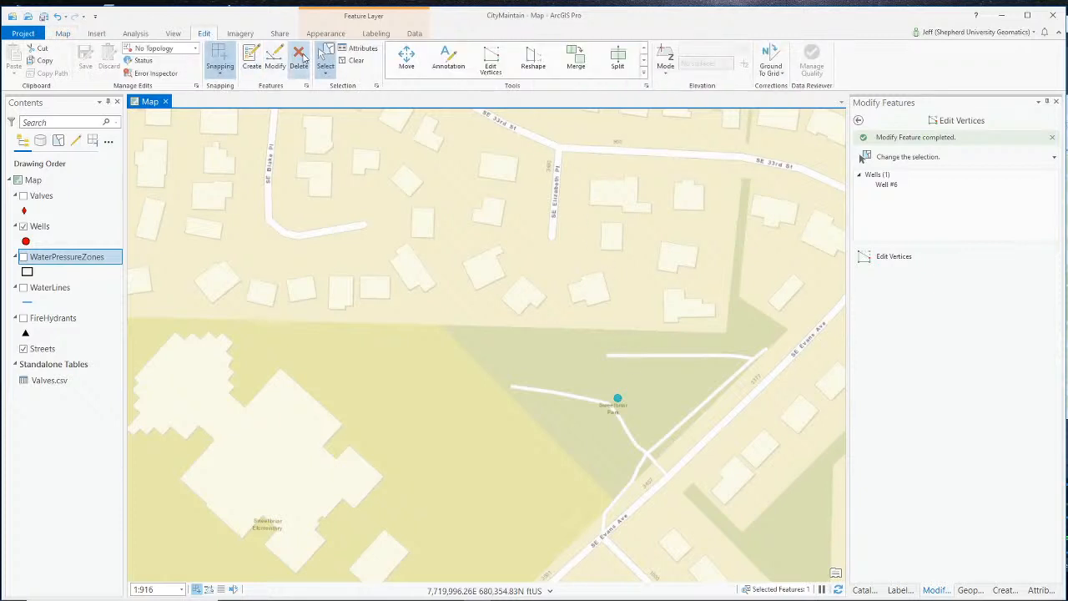
{"action": "left_click", "coordinate": [300, 59]}
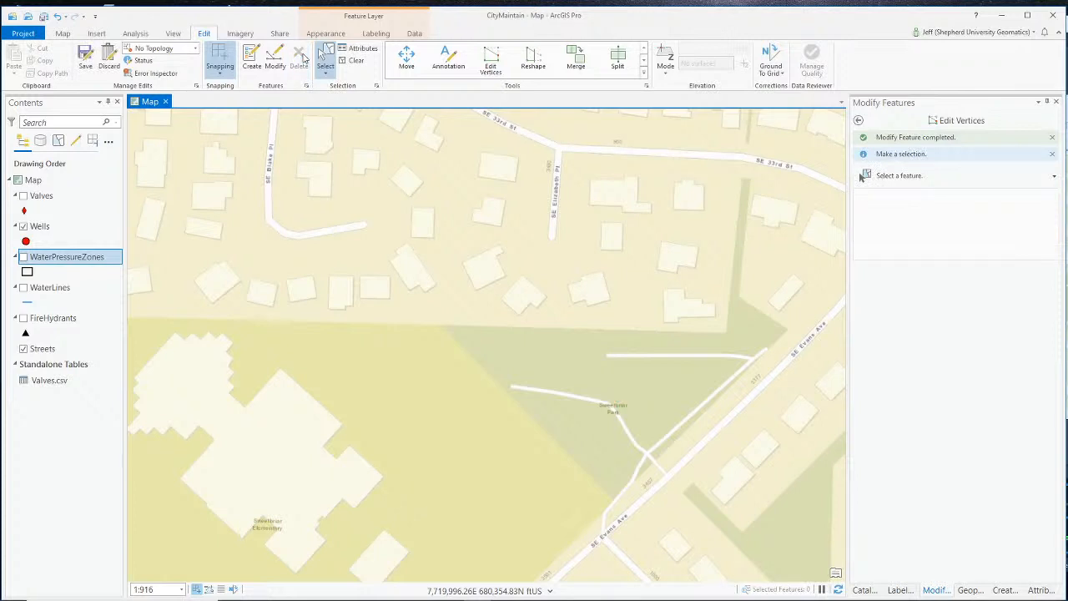
{"action": "left_click", "coordinate": [86, 59]}
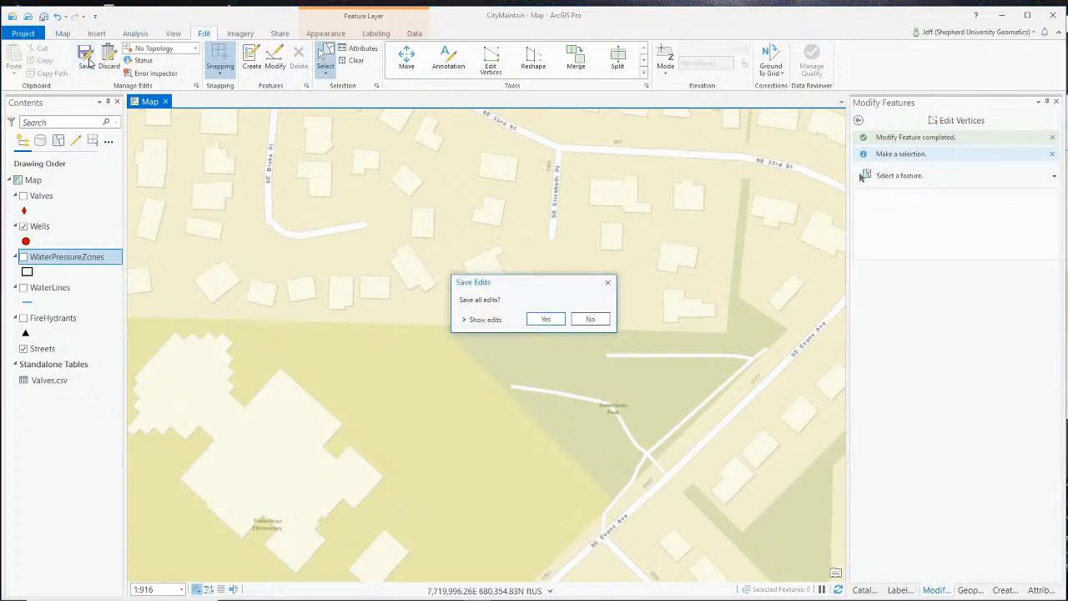
{"action": "left_click", "coordinate": [547, 320]}
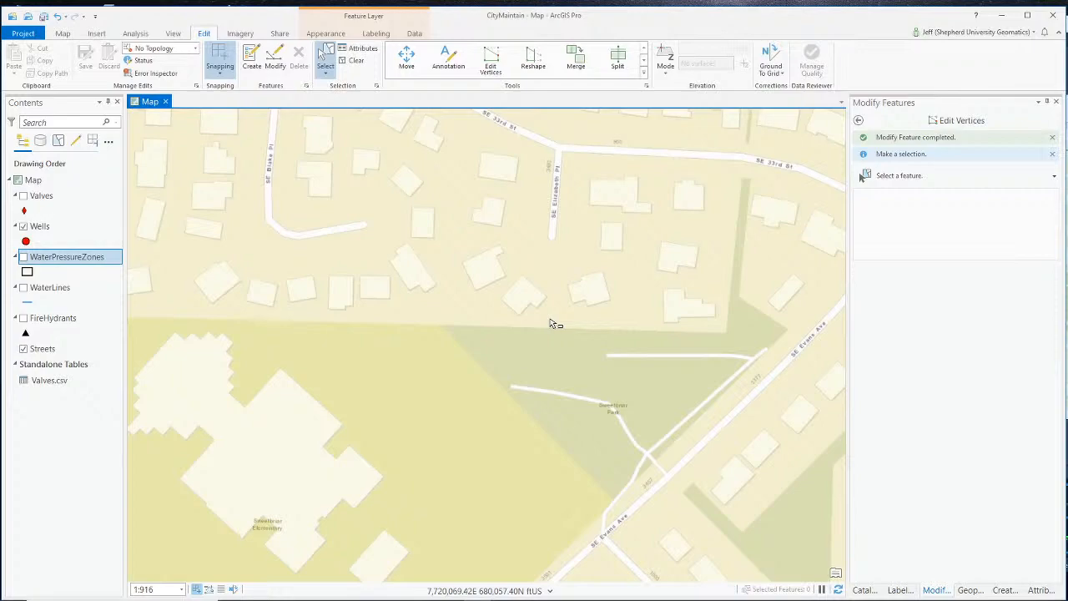
{"action": "scroll", "coordinate": [659, 339], "scroll_direction": "down", "scroll_amount": 5}
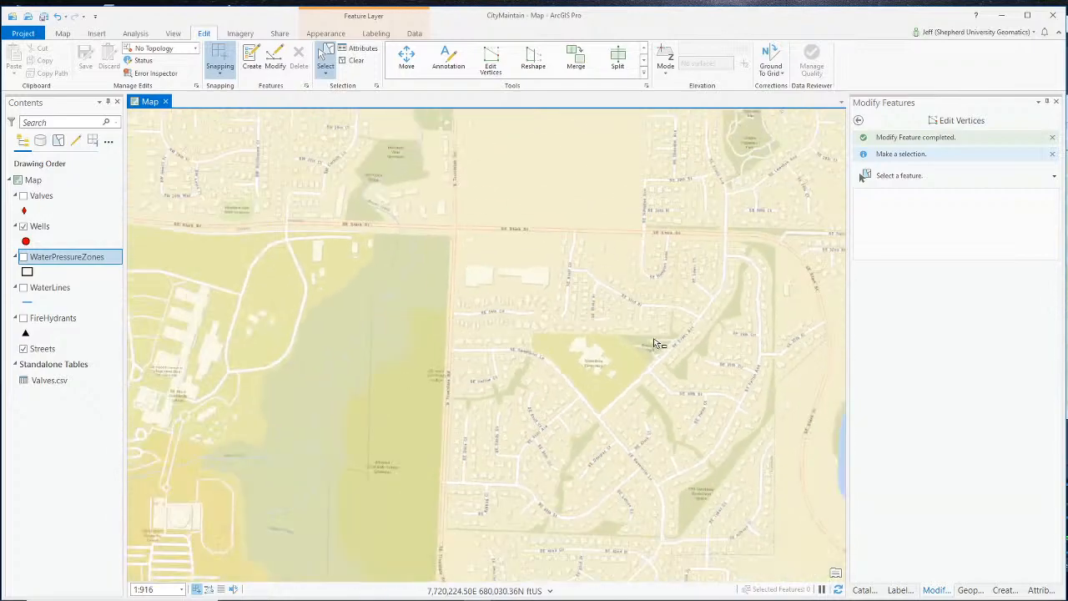
{"action": "scroll", "coordinate": [644, 340], "scroll_direction": "down", "scroll_amount": 3}
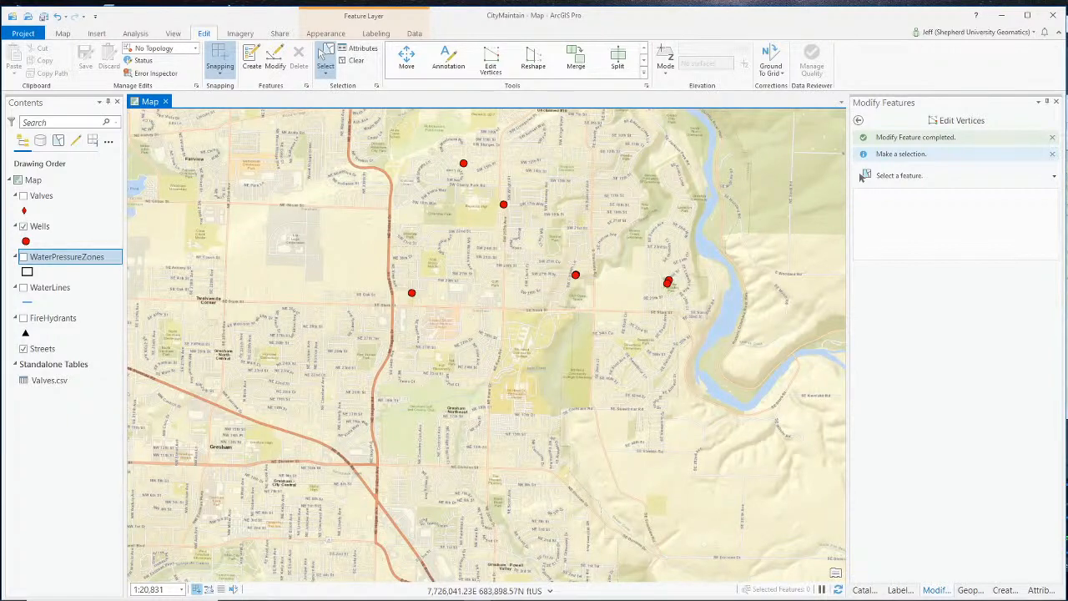
{"action": "key", "text": "alt+Tab"}
{"action": "scroll", "coordinate": [774, 520], "scroll_direction": "up", "scroll_amount": 2}
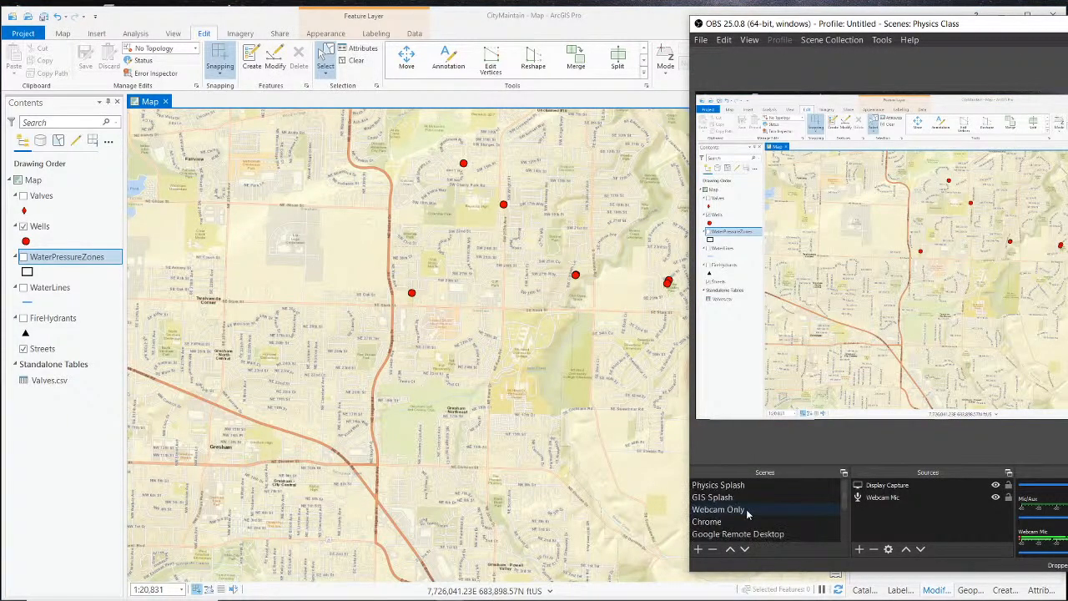
{"action": "left_click", "coordinate": [749, 509]}
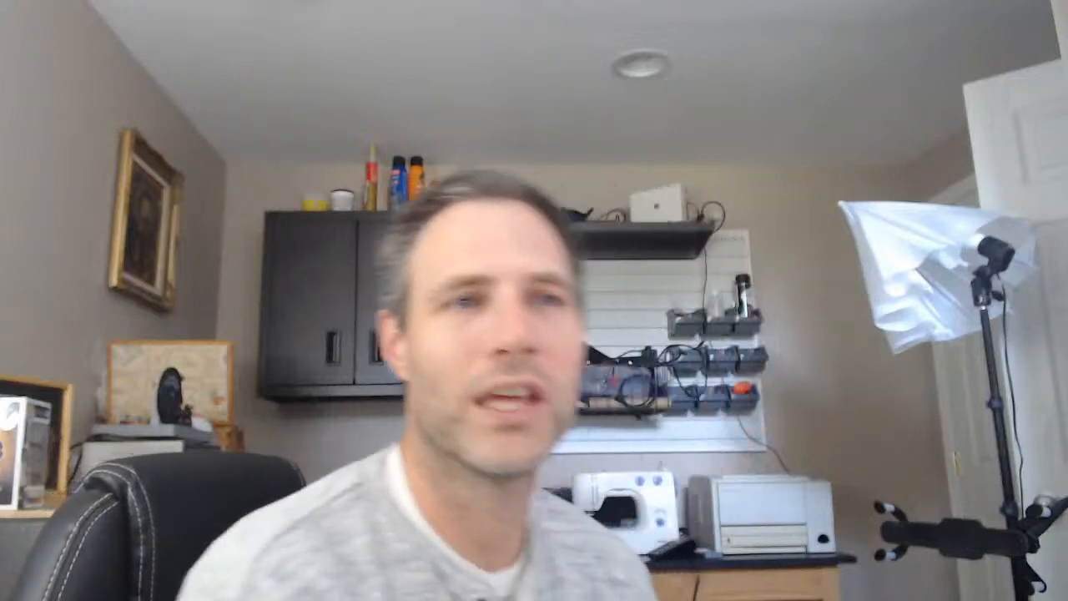